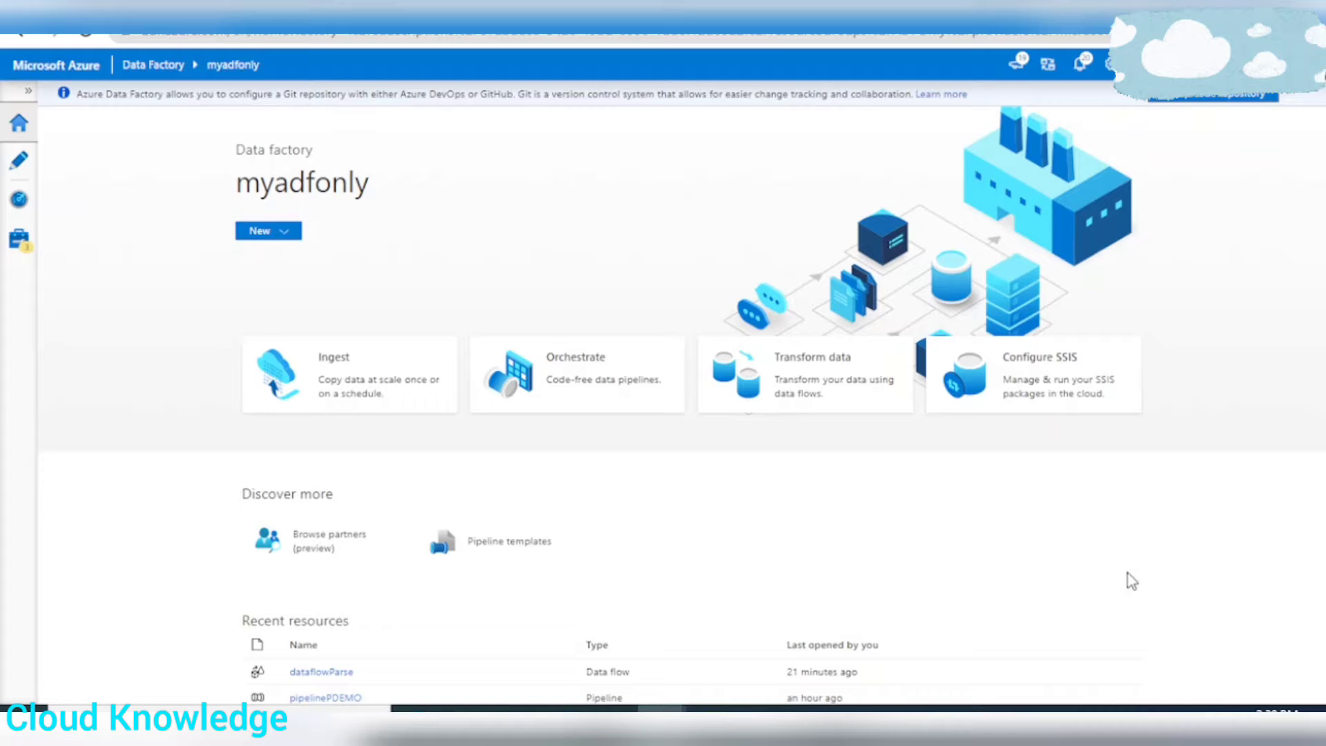
Step: Switch to the Google results window and open the Microsoft Docs article on the Parse transformation in a new tab
mouse_move(725, 705)
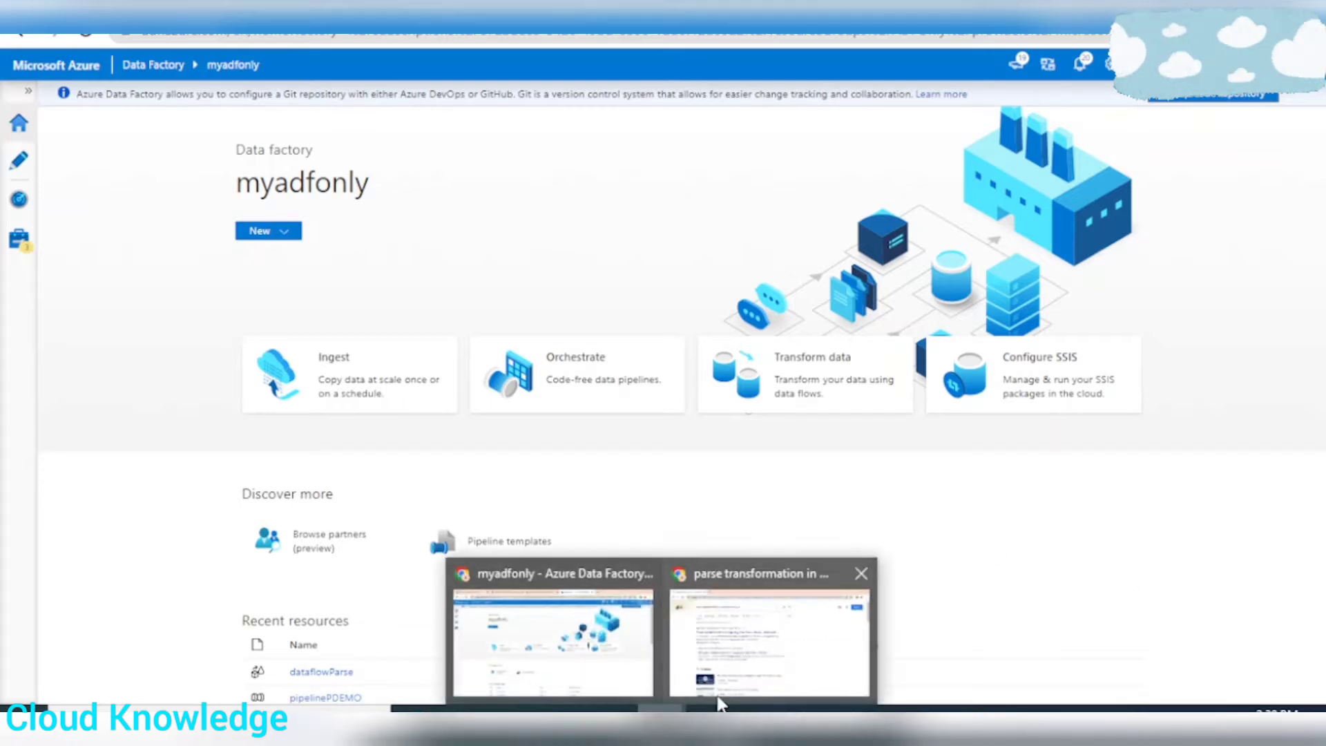
click(763, 625)
right_click(238, 268)
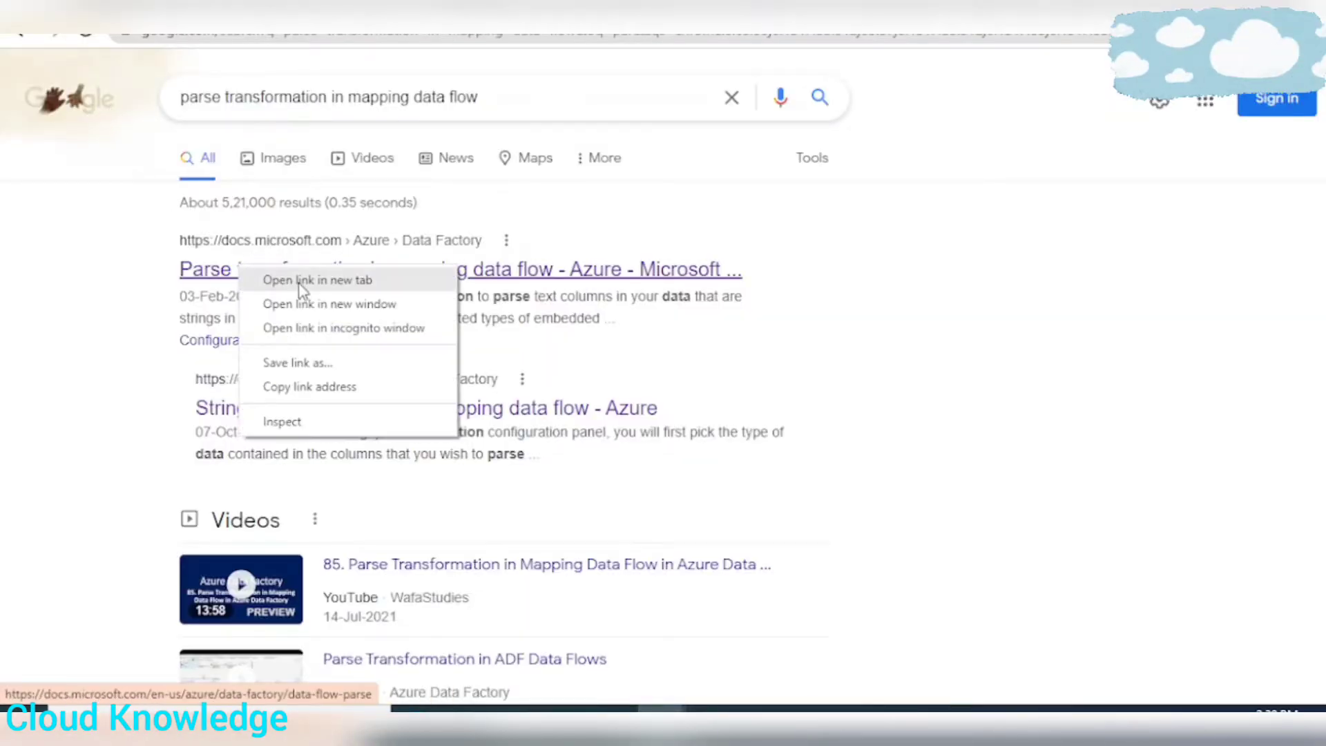
click(300, 285)
click(864, 8)
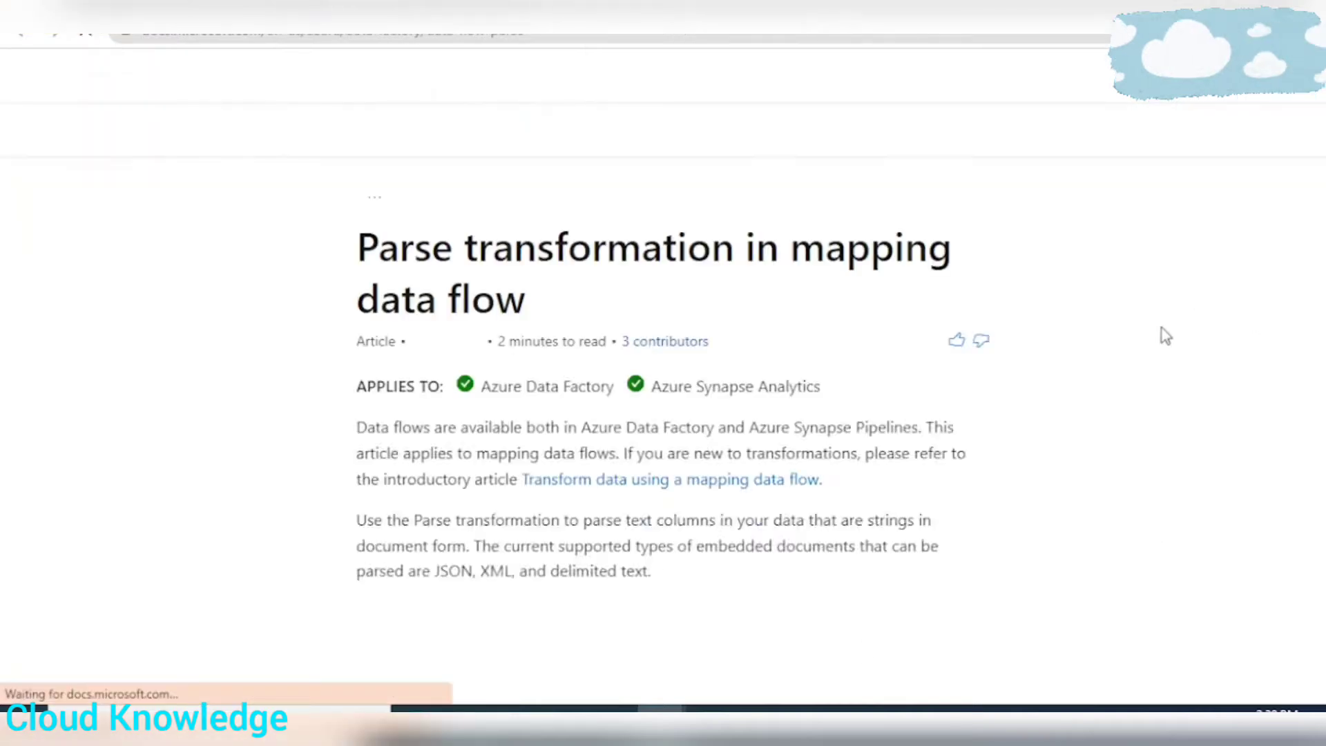
Step: Read the article's paragraph on parsing text columns and the supported embedded document types, highlighting its text
scroll(757, 387, down, 3)
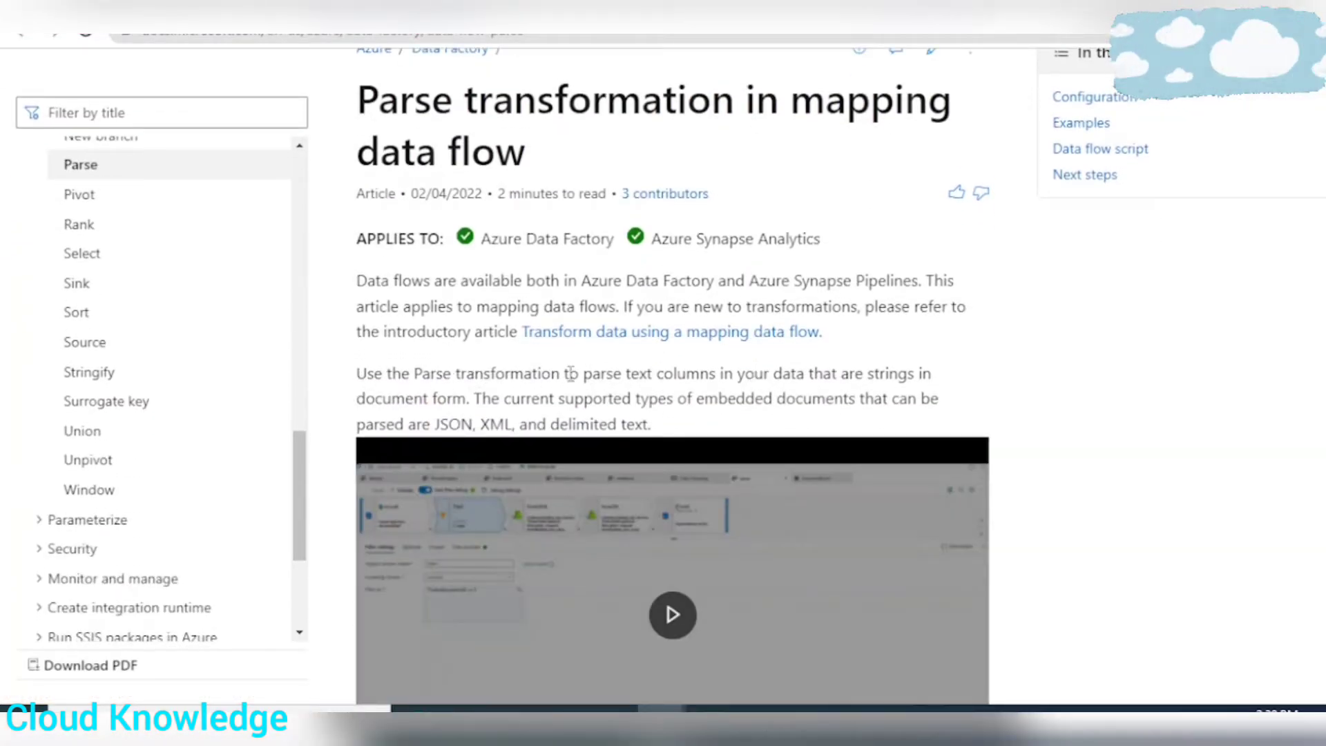
drag(570, 374, 722, 390)
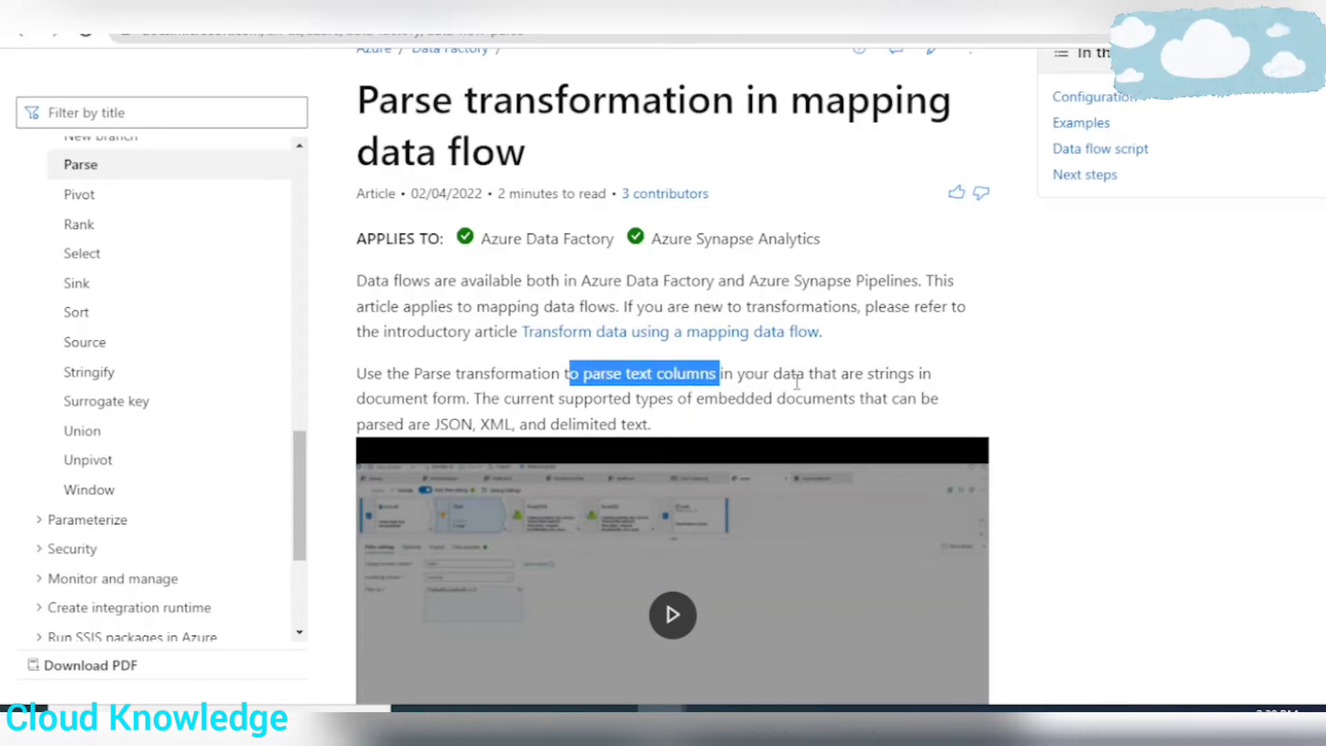
drag(810, 373, 939, 396)
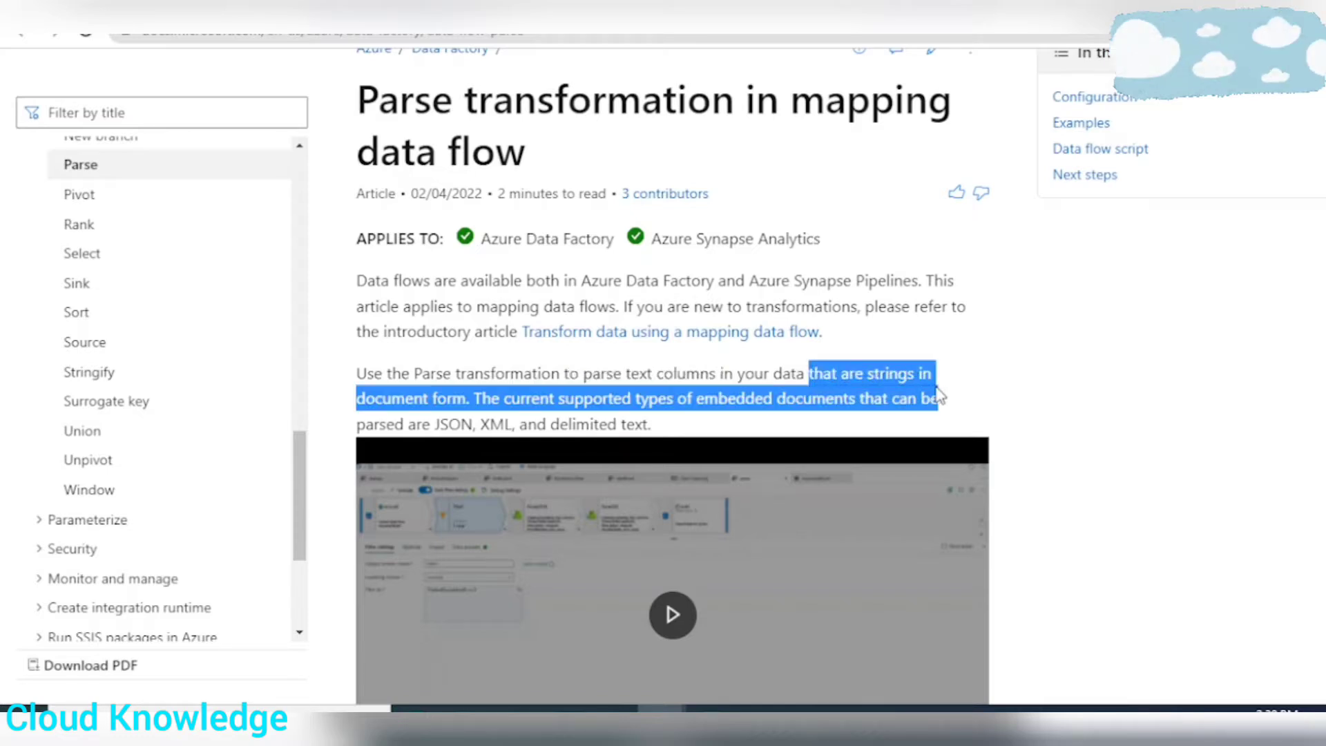
click(939, 397)
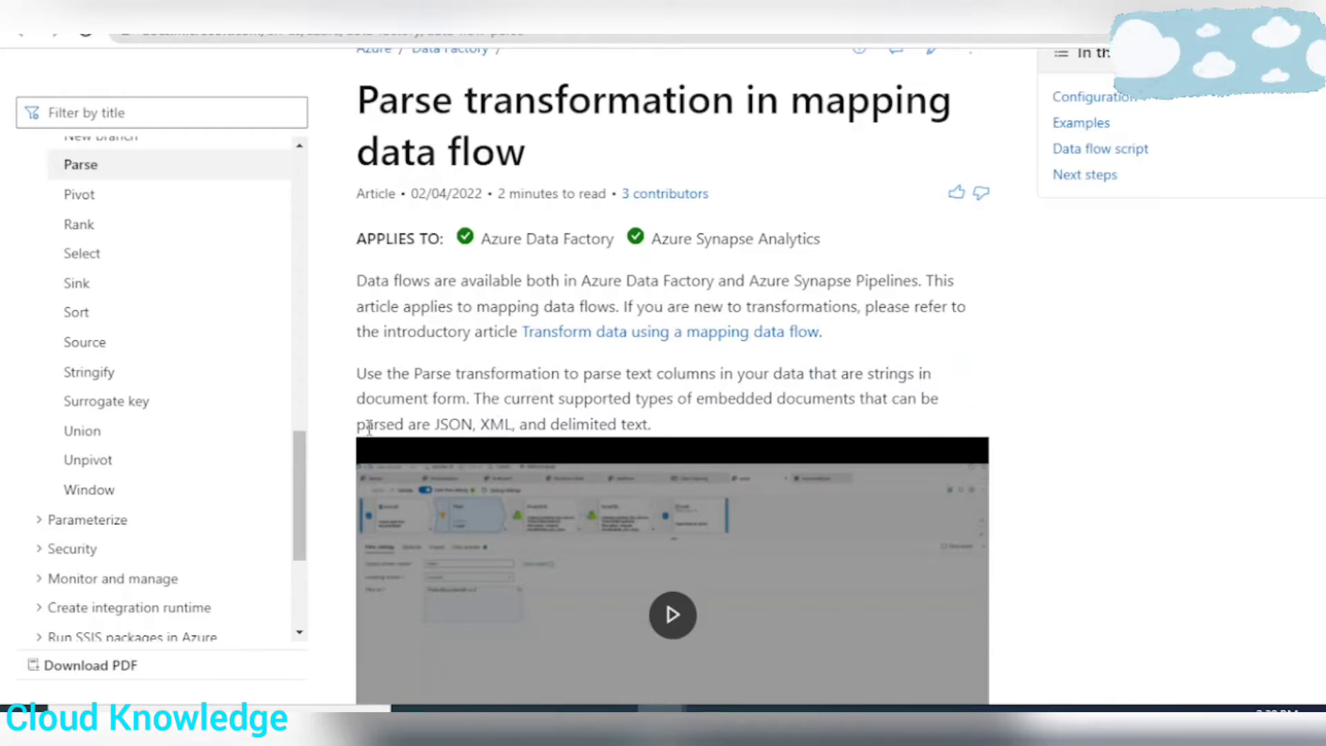
drag(437, 425, 568, 424)
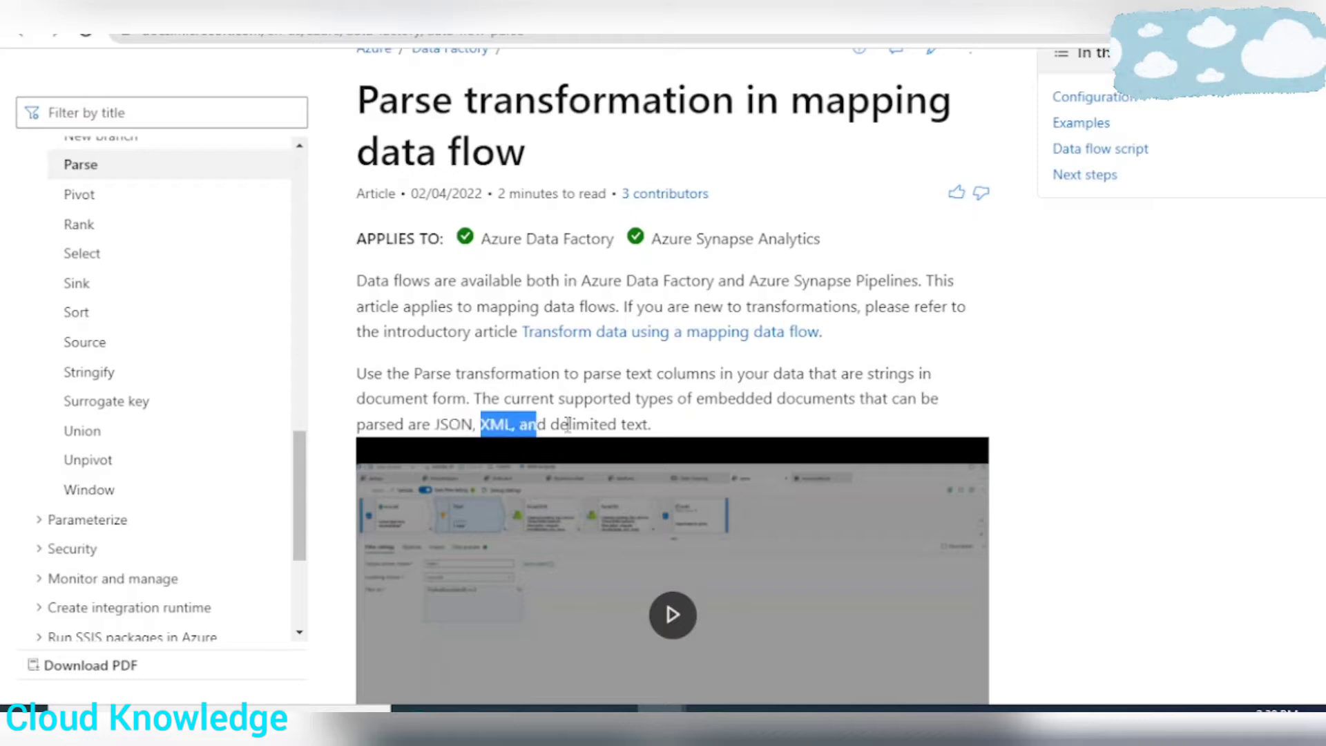
click(608, 422)
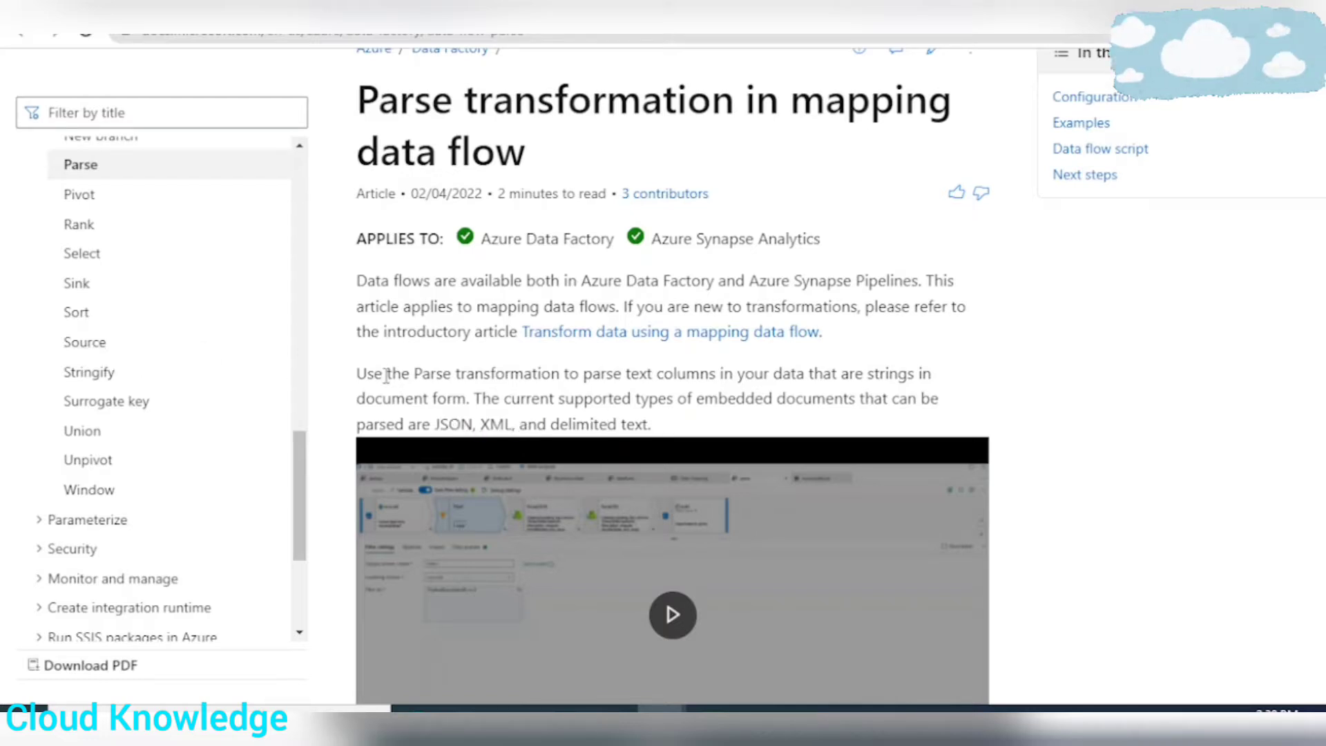
drag(355, 376, 654, 428)
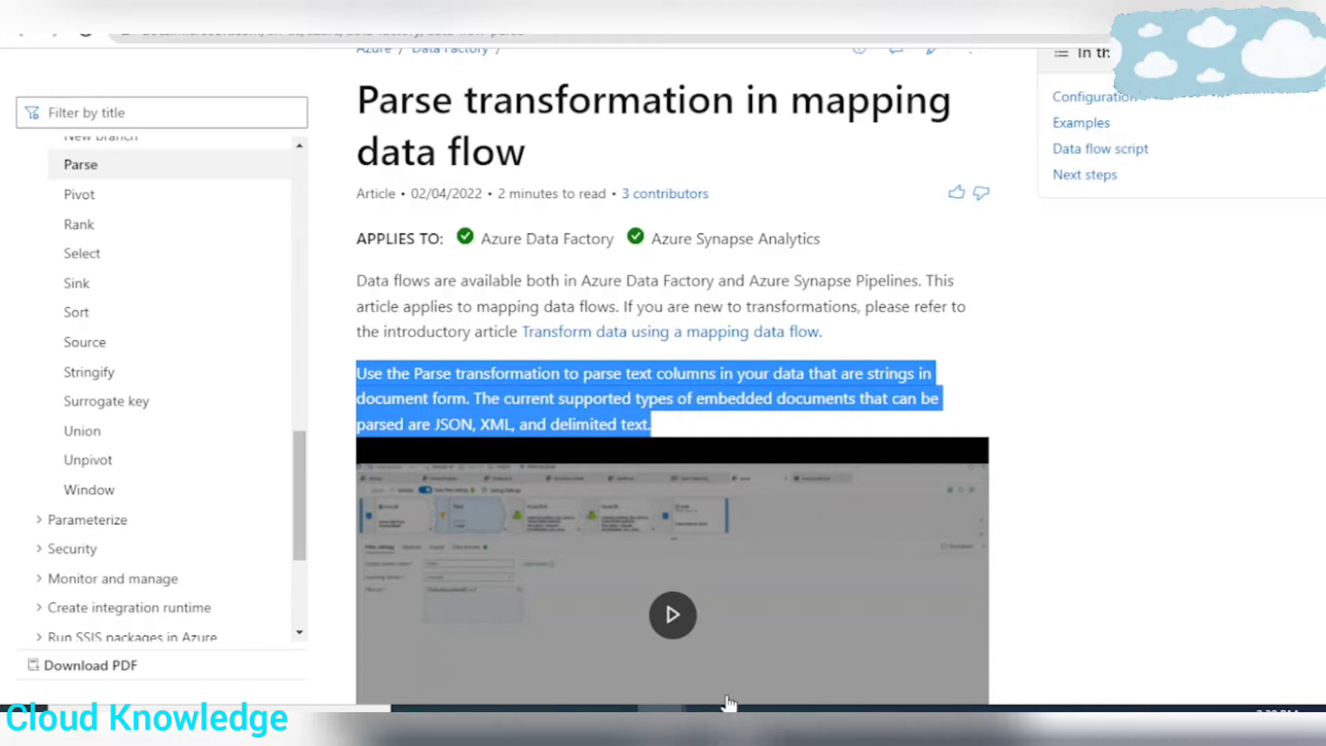
Step: Switch to the Excel workbook and review the Input Dataset and Output Dataset tables on the Parse sheet
click(710, 709)
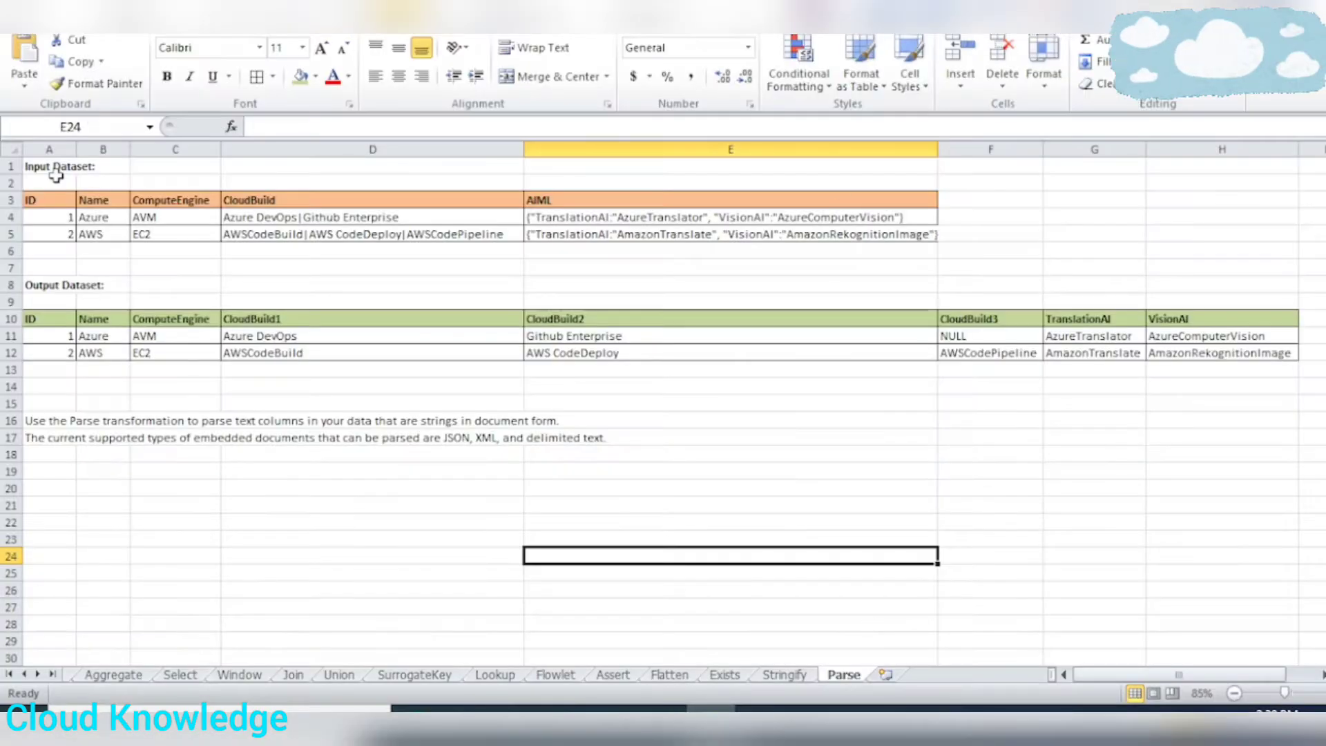
drag(55, 170, 927, 250)
drag(45, 287, 1213, 404)
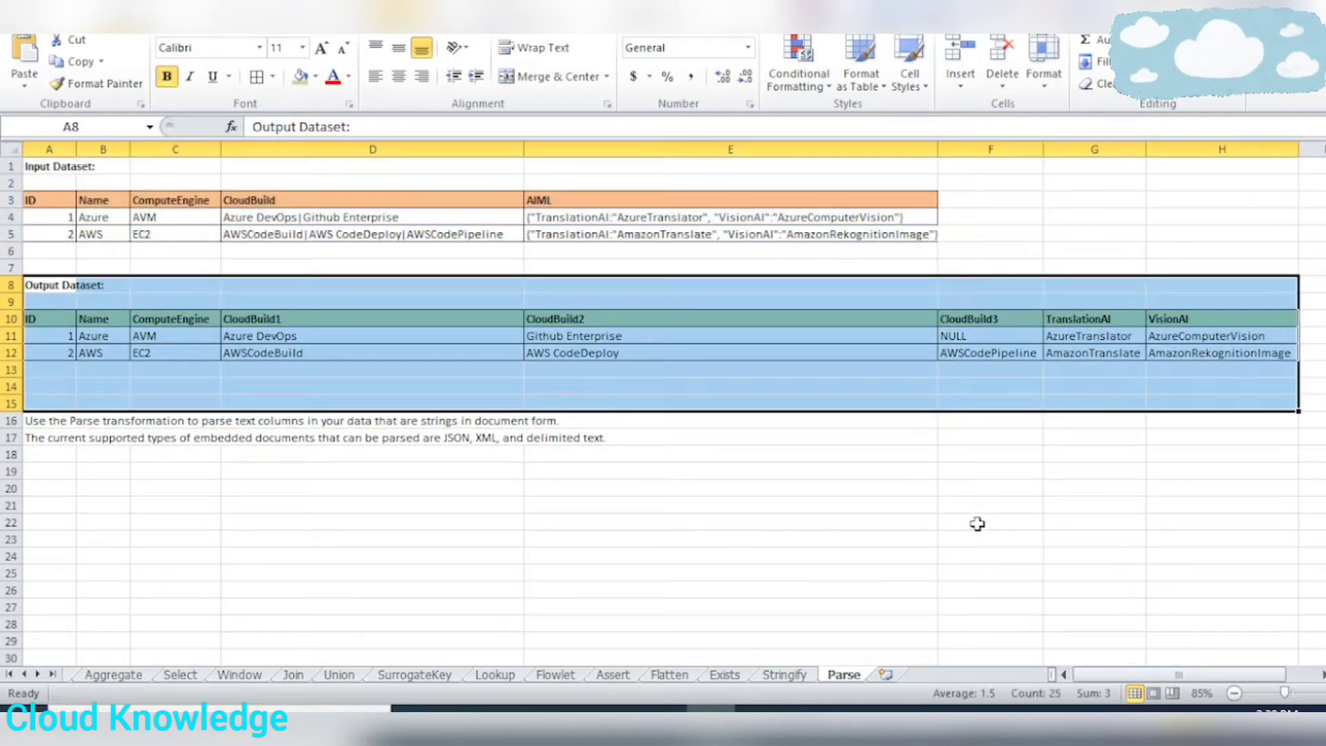
click(93, 183)
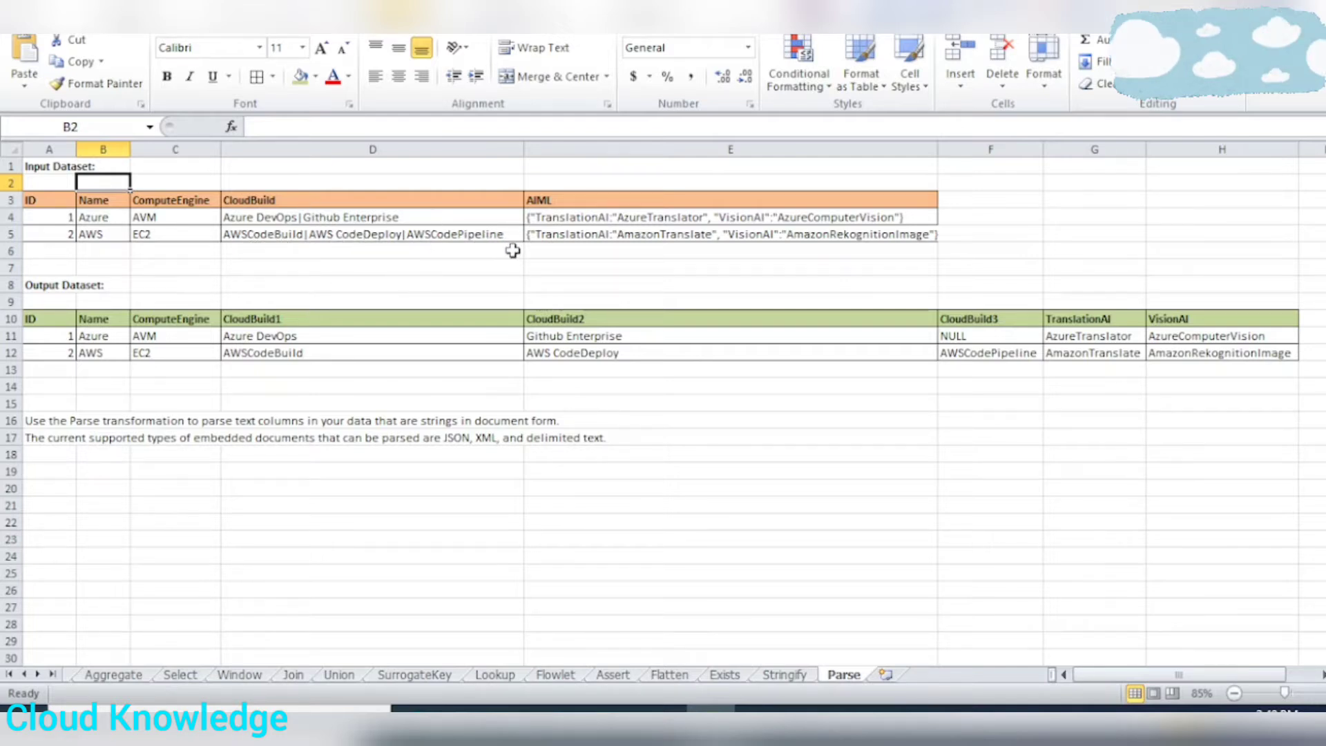
Step: Examine the delimited CloudBuild values and the JSON-style AIML values in the Input Dataset
click(290, 200)
drag(289, 220, 297, 239)
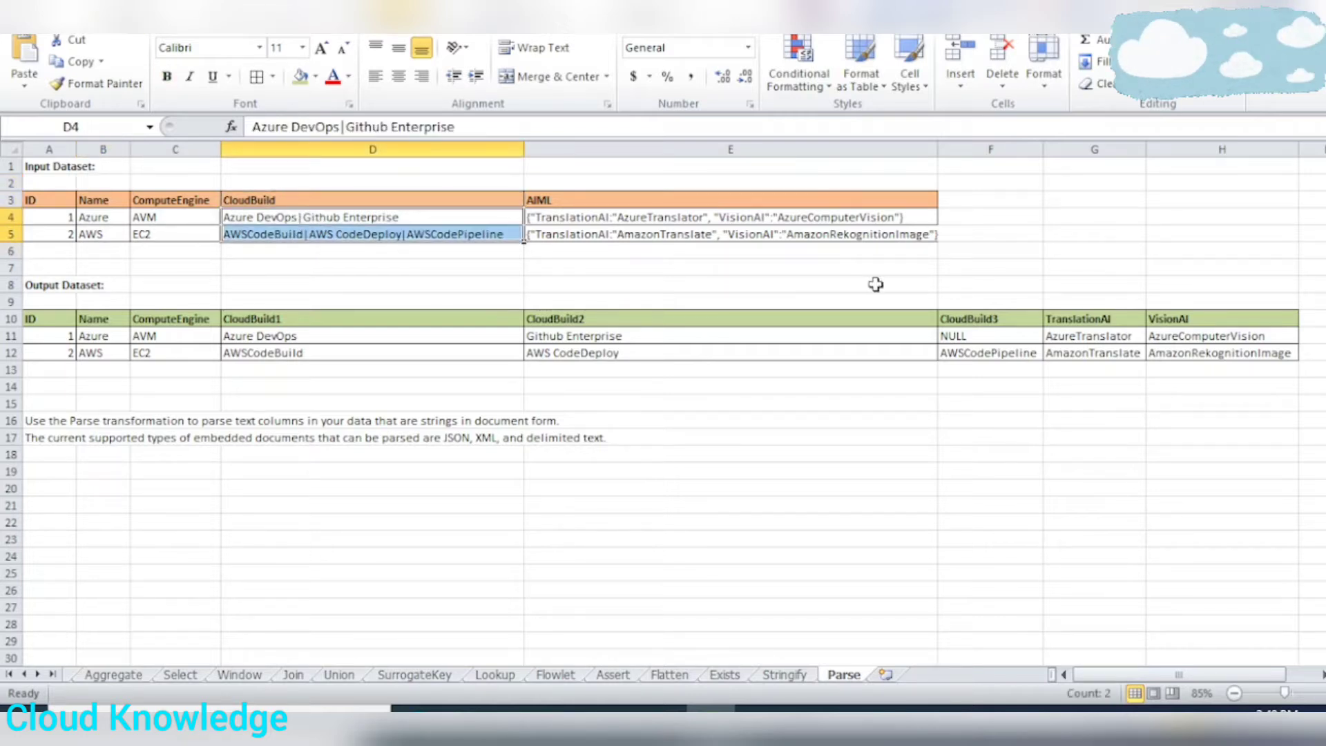
click(589, 218)
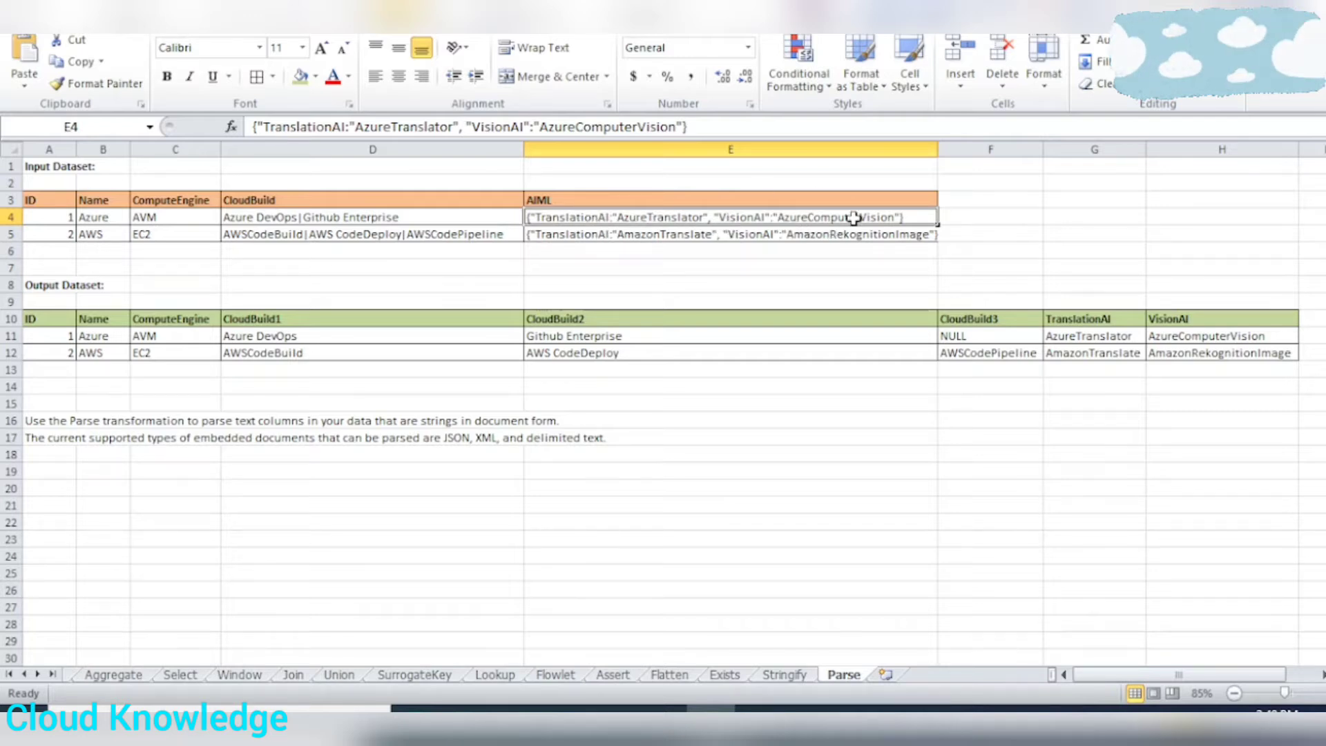
click(264, 216)
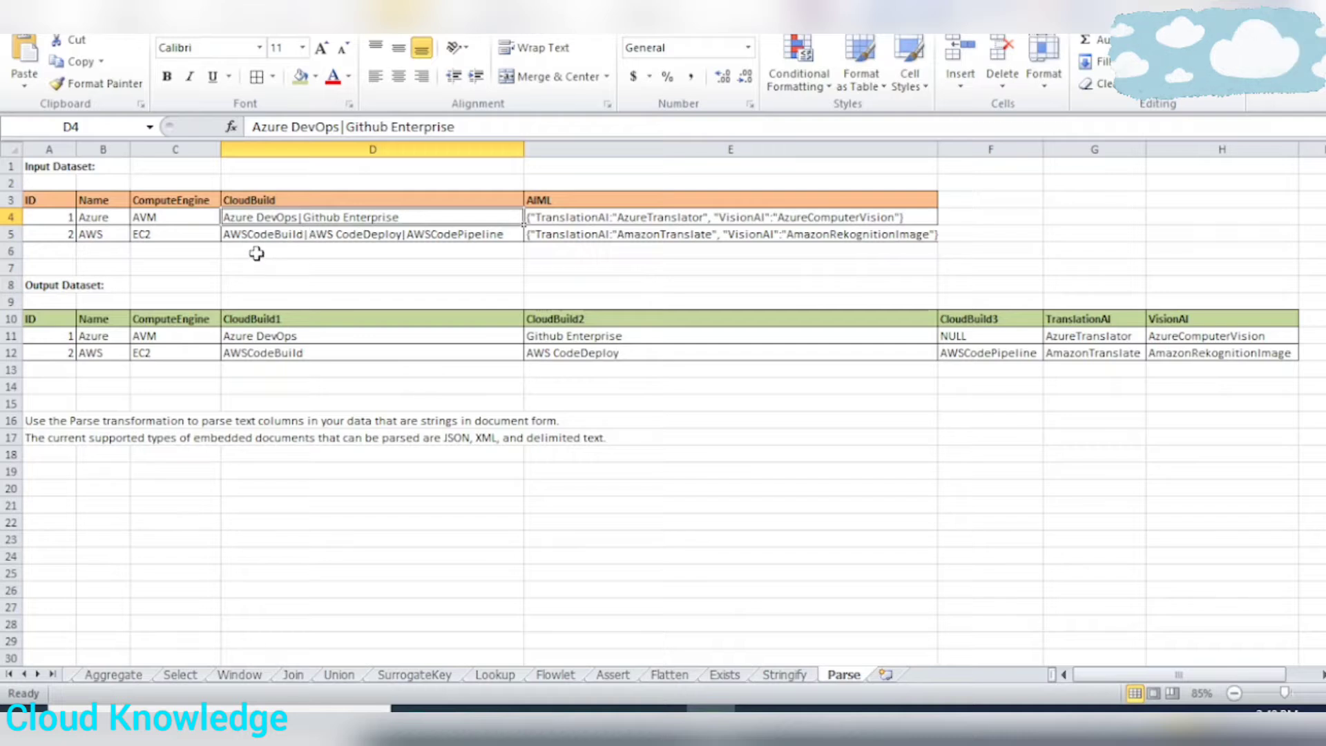
click(274, 236)
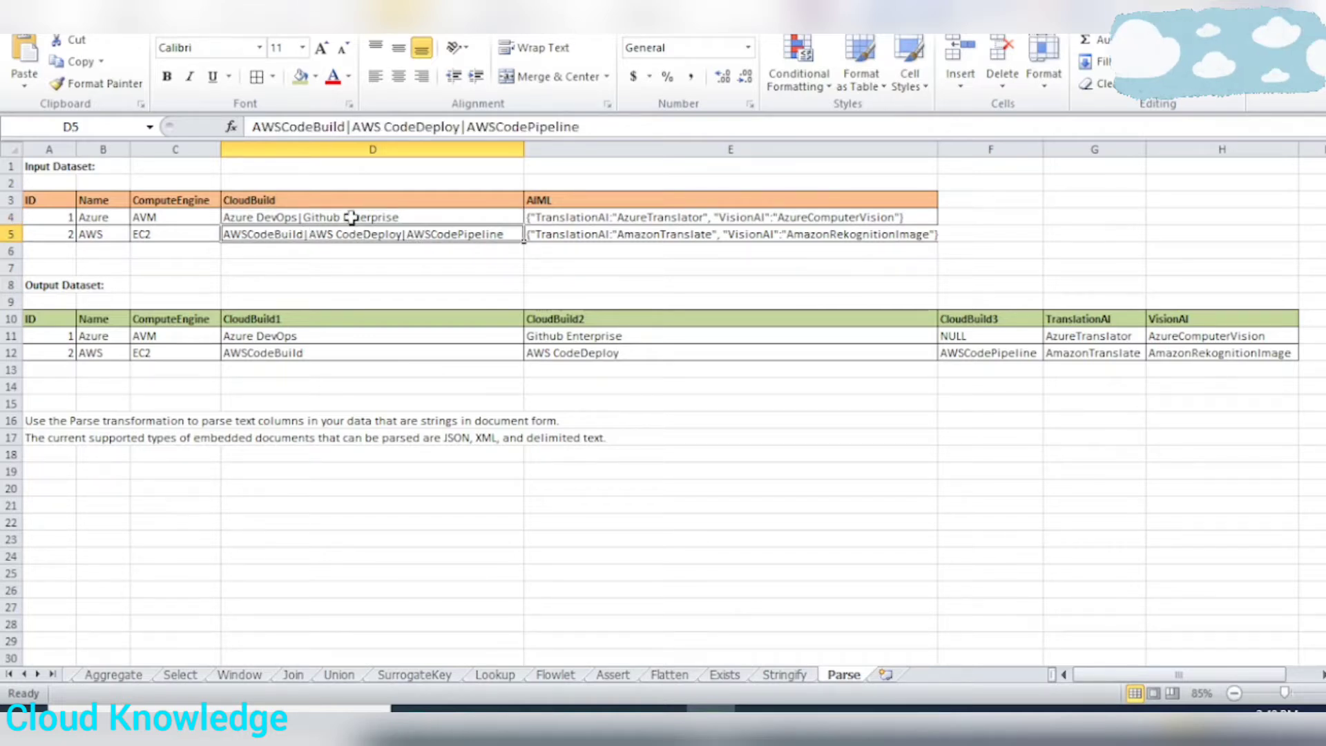
drag(352, 218, 349, 233)
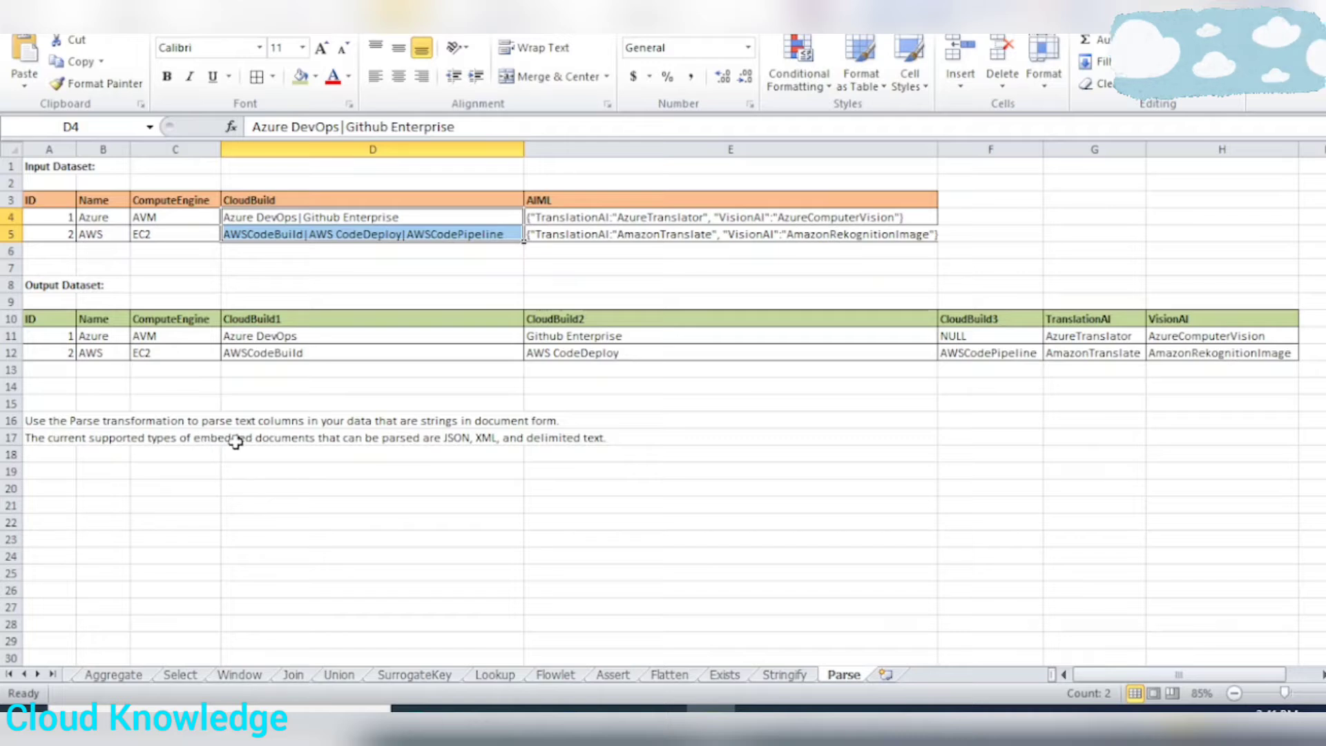
click(326, 253)
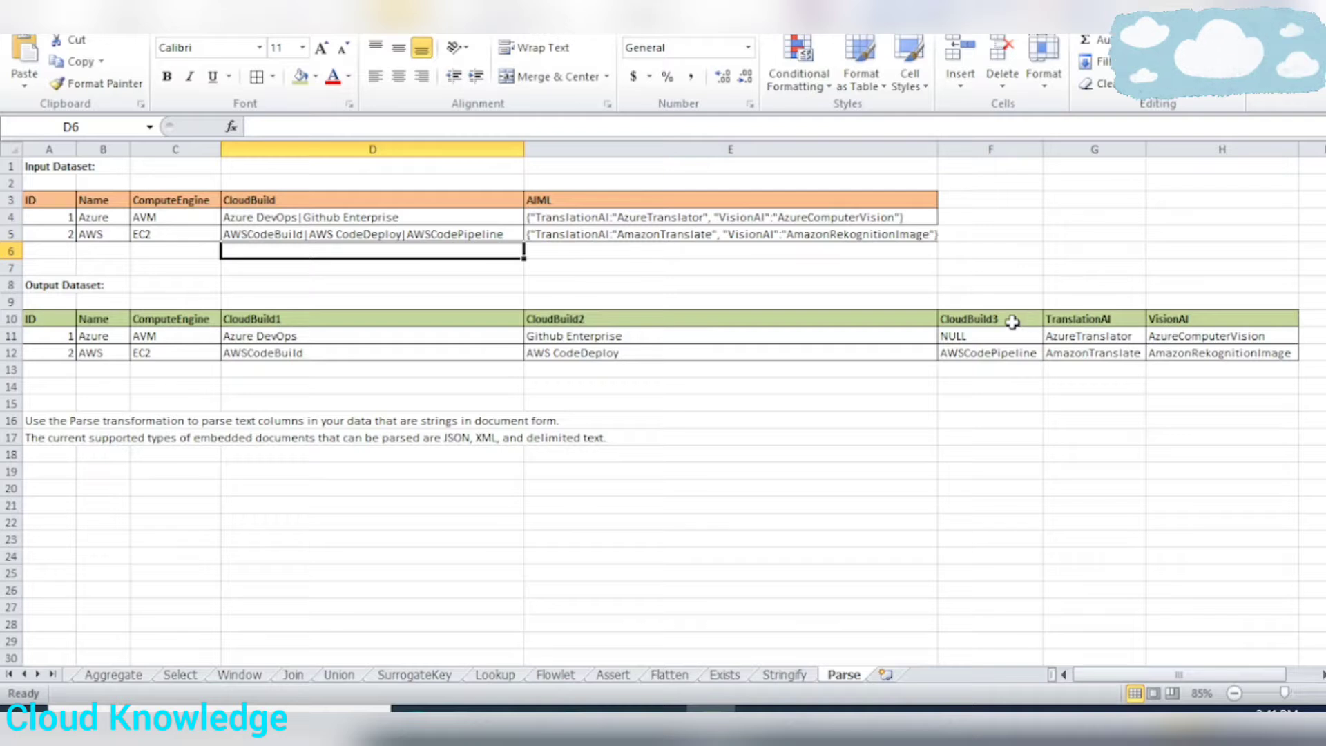
Step: Compare the input CloudBuild values with the CloudBuild1, CloudBuild2 and CloudBuild3 columns of the Output Dataset
click(253, 319)
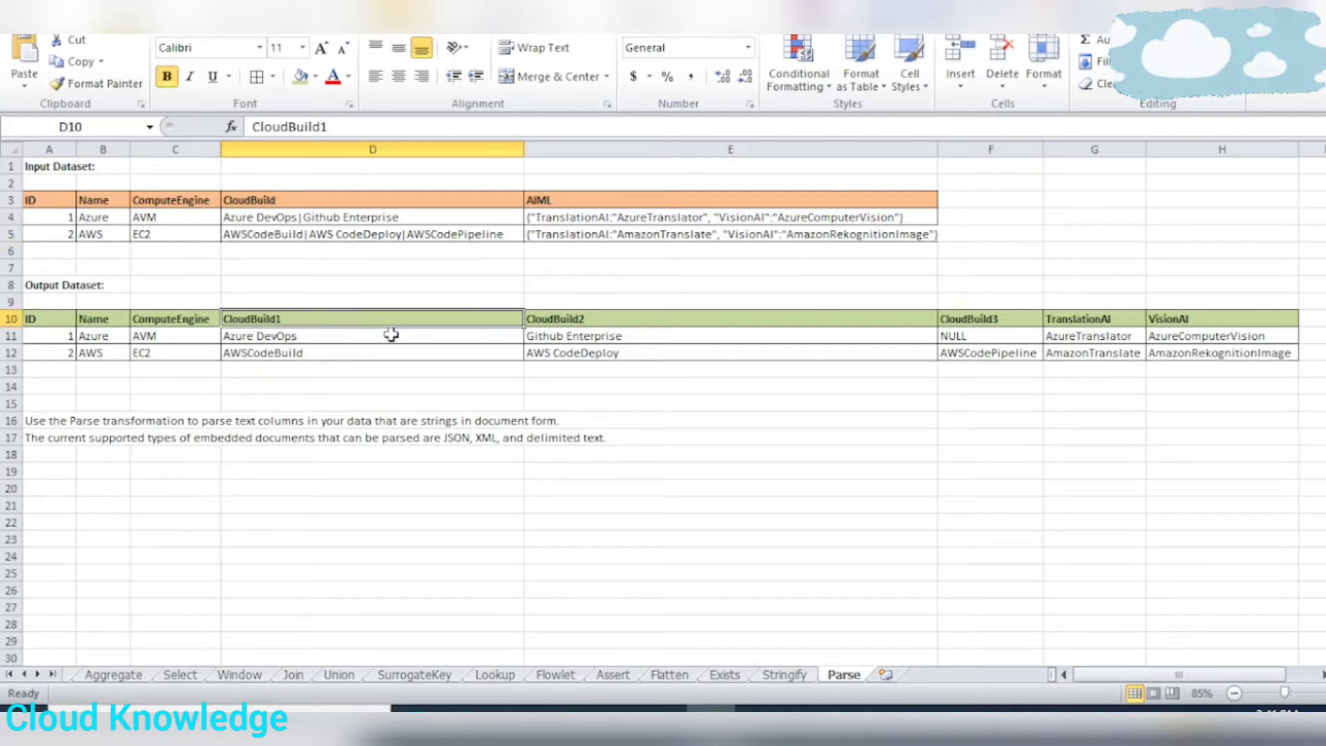
click(601, 319)
click(970, 319)
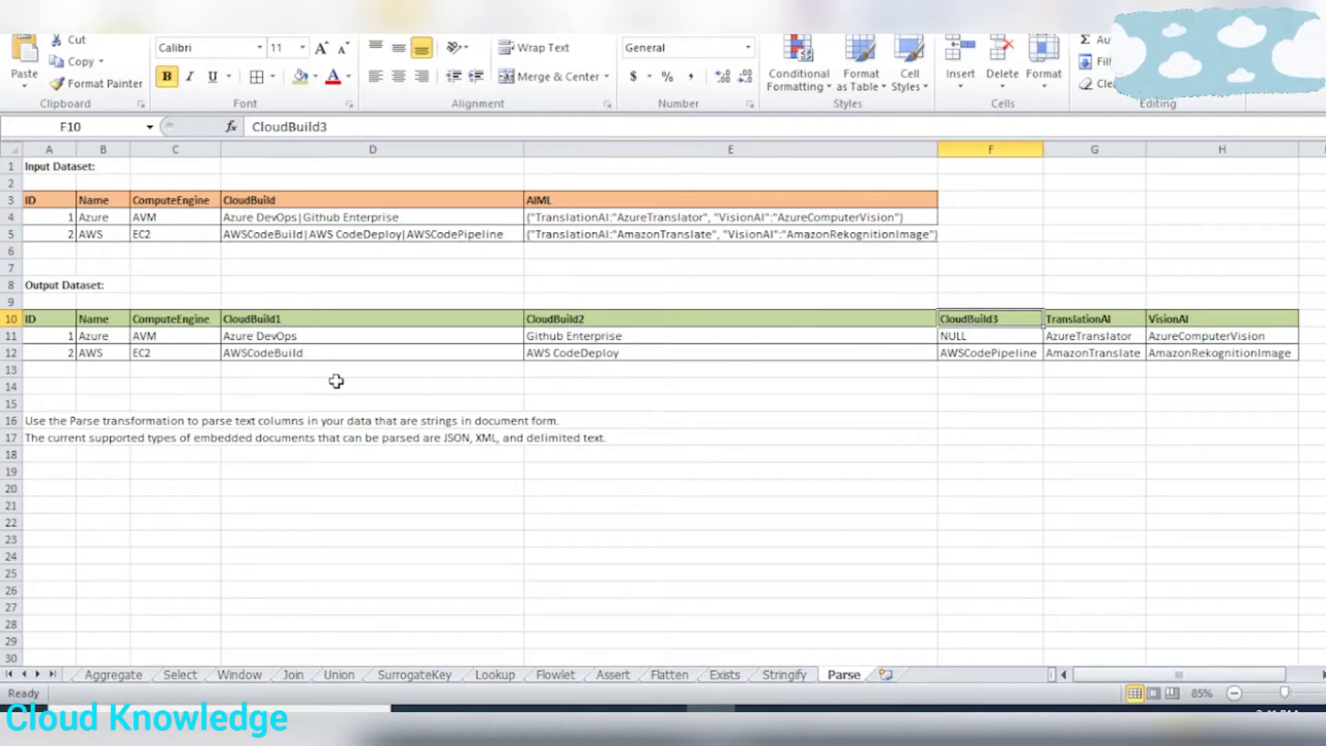
click(42, 216)
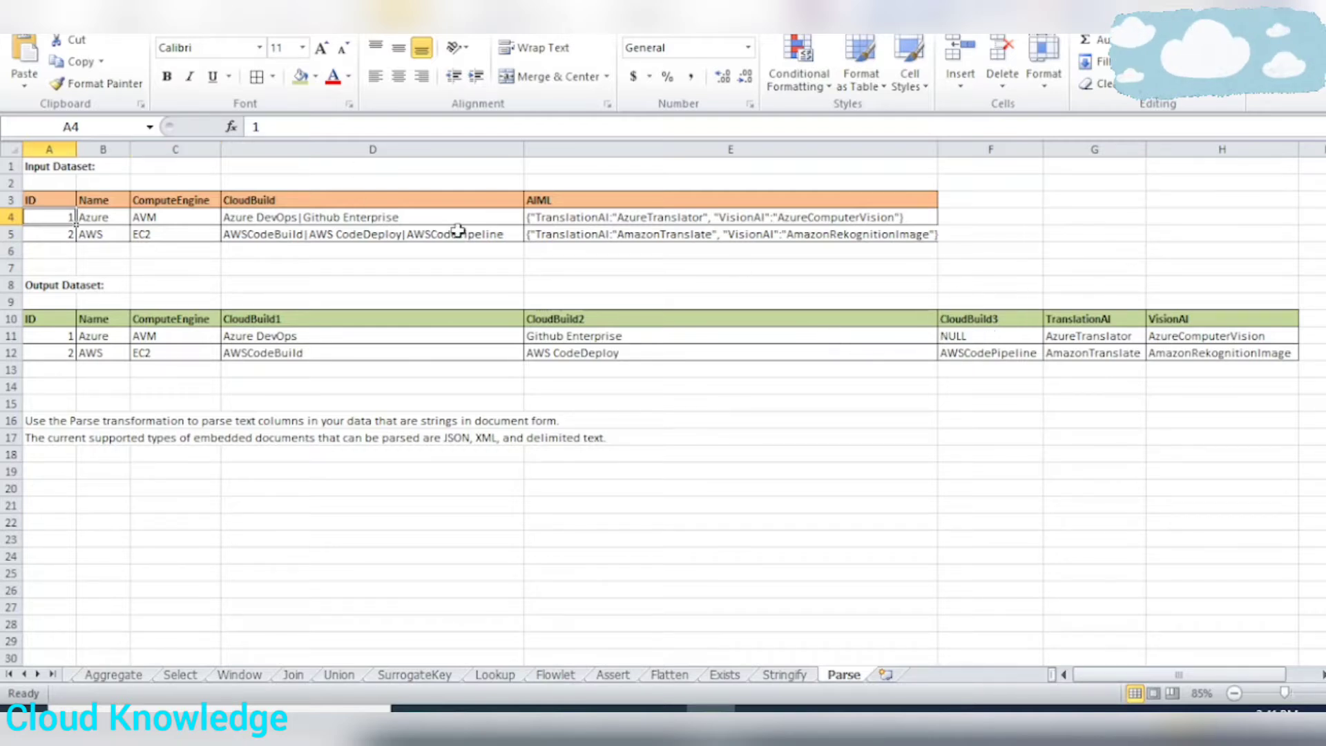
click(426, 216)
double_click(411, 216)
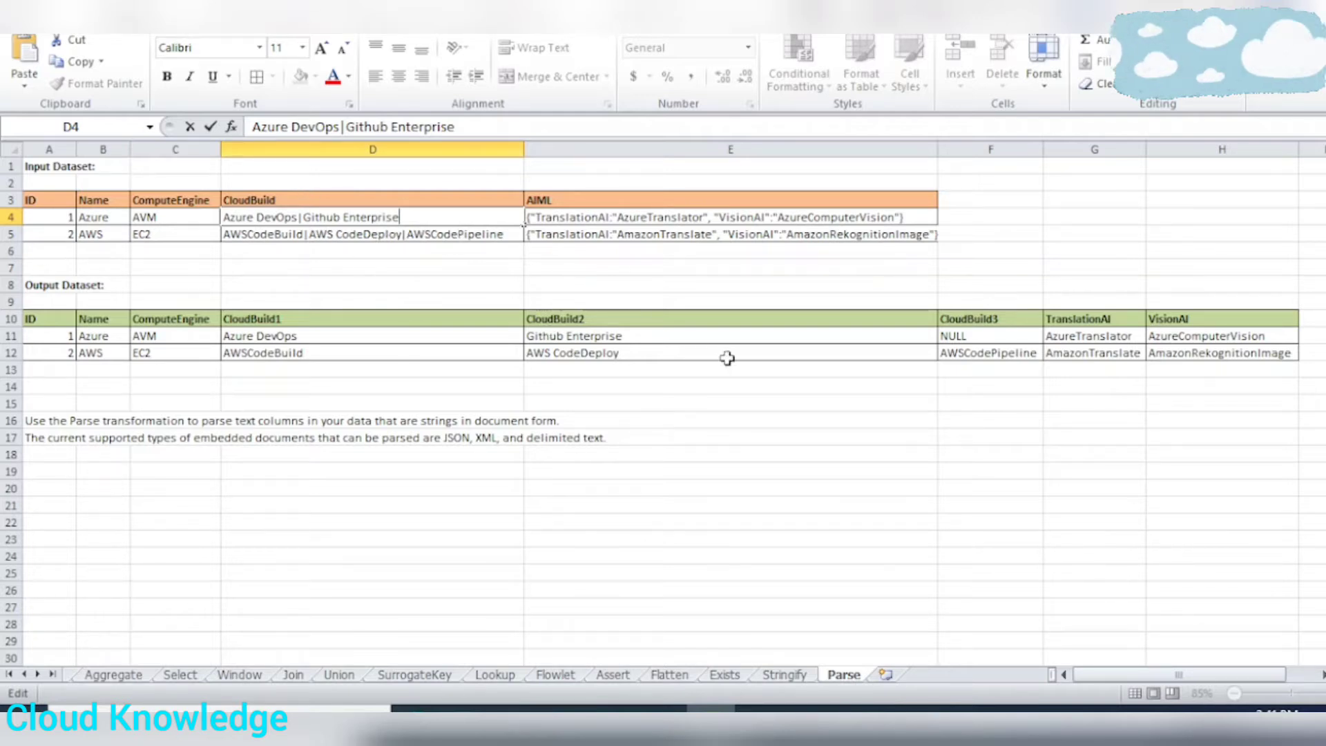
click(267, 353)
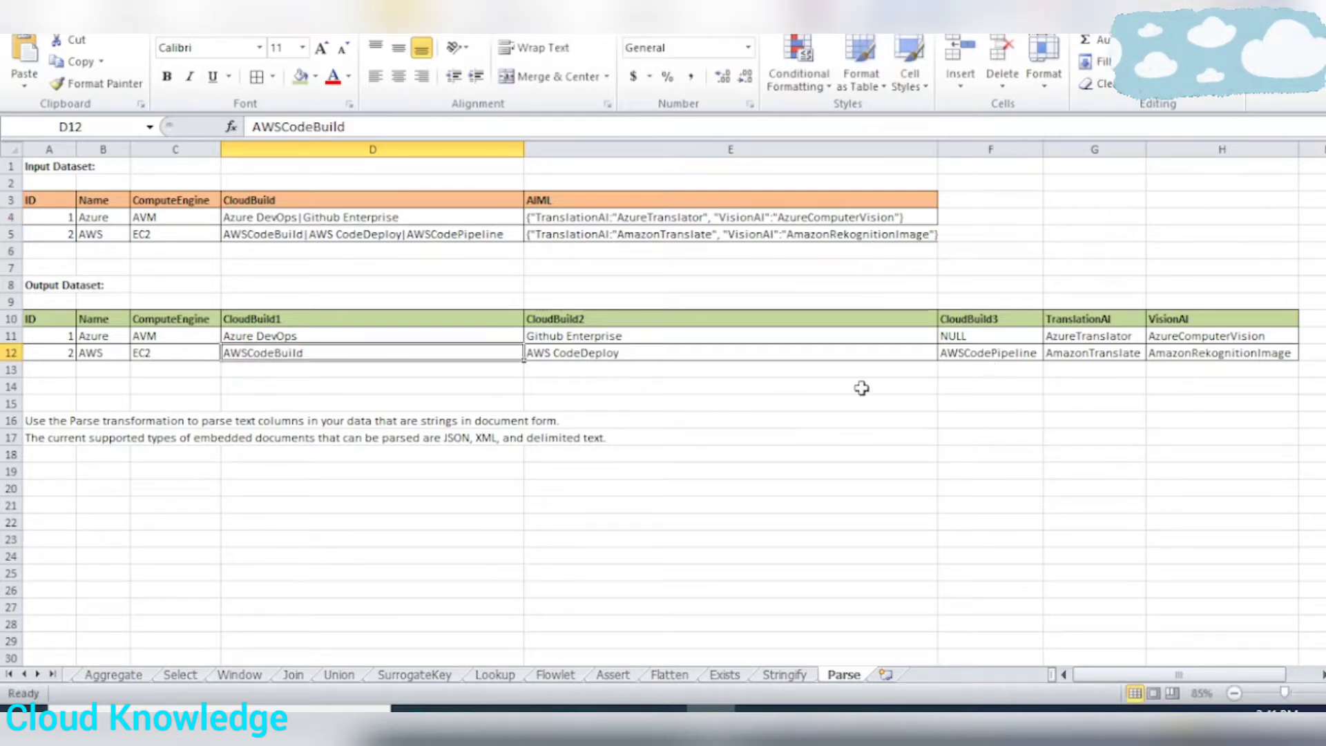
click(473, 325)
click(675, 336)
click(416, 336)
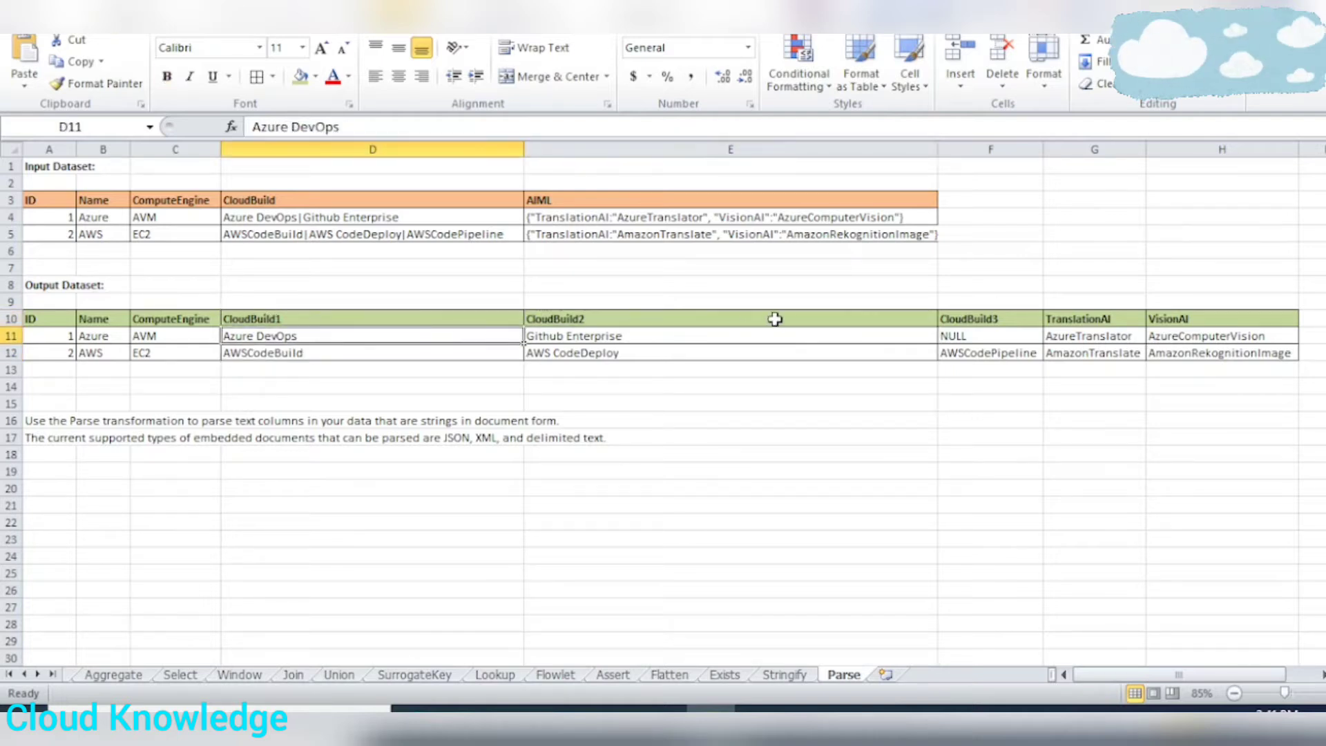
click(714, 334)
click(964, 335)
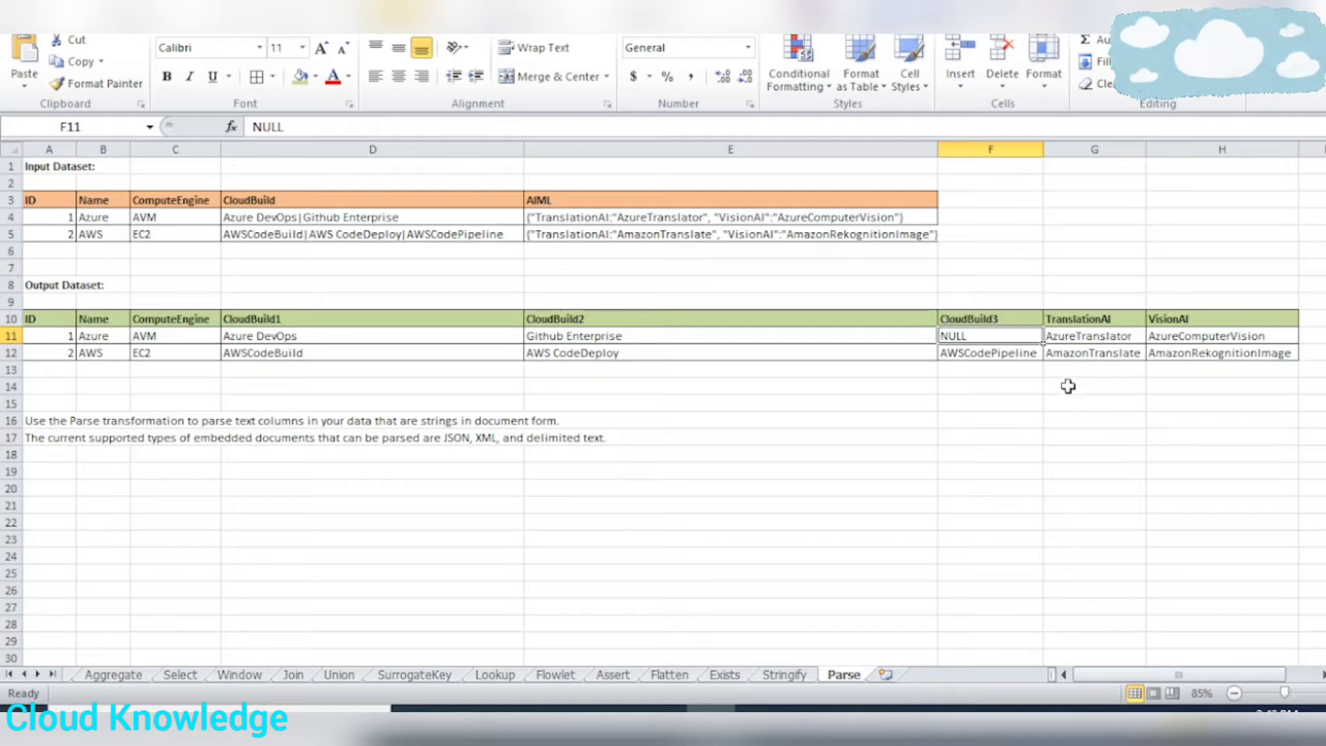
Step: Compare the input AIML column with the output TranslationAI and VisionAI columns, and review the Parse transformation notes below
click(650, 214)
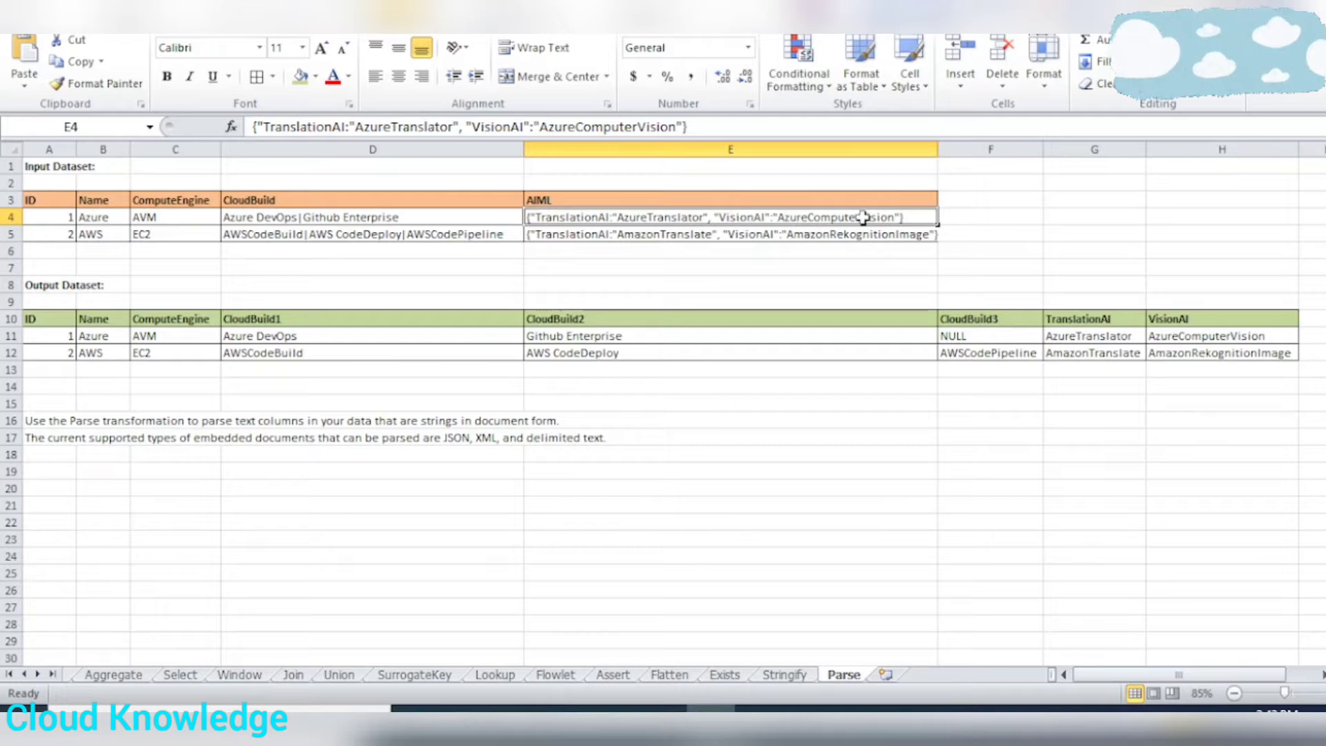
click(1097, 314)
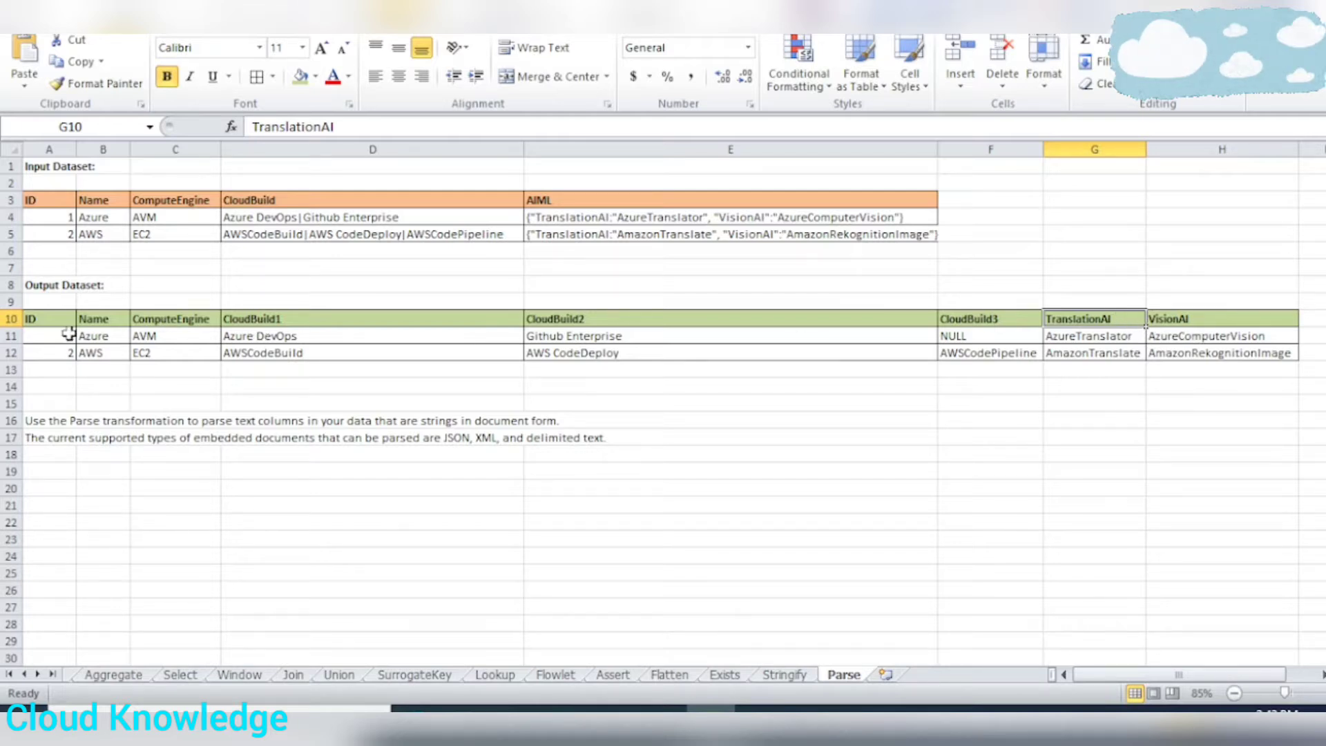
drag(63, 322, 1186, 352)
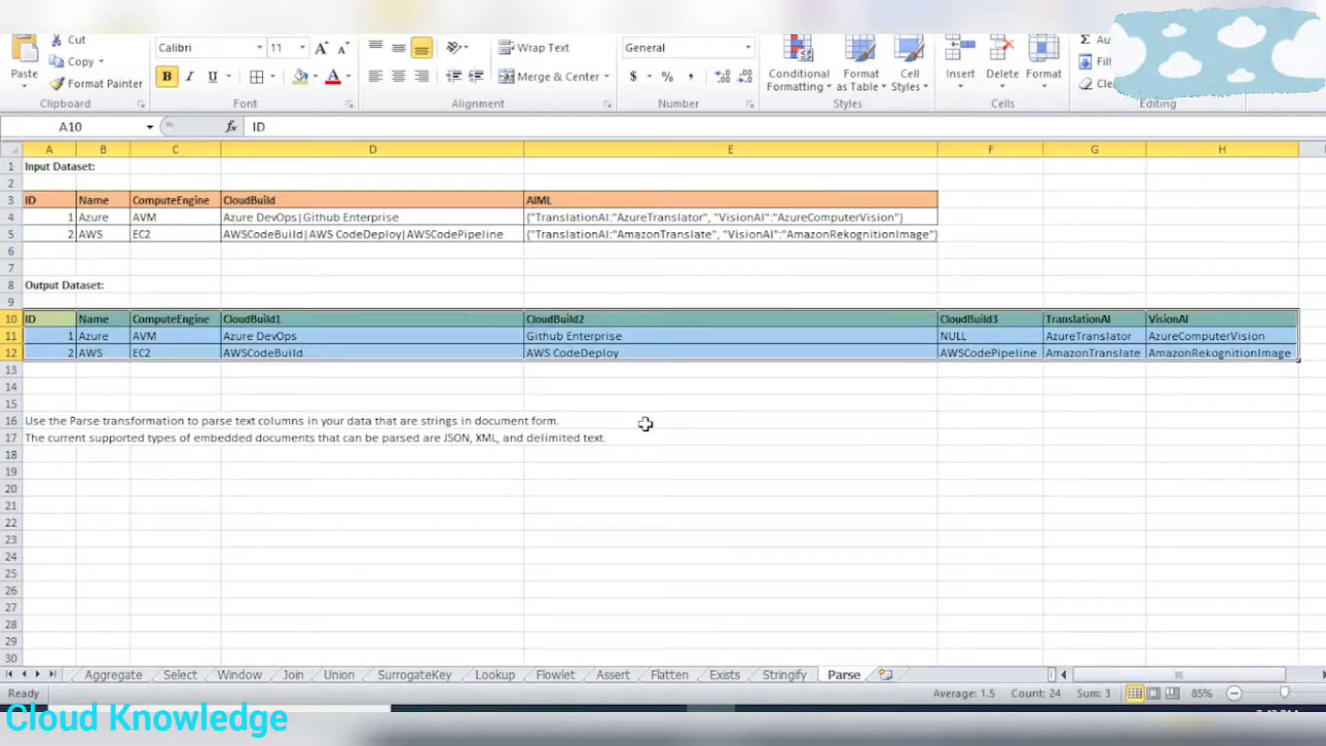
click(945, 385)
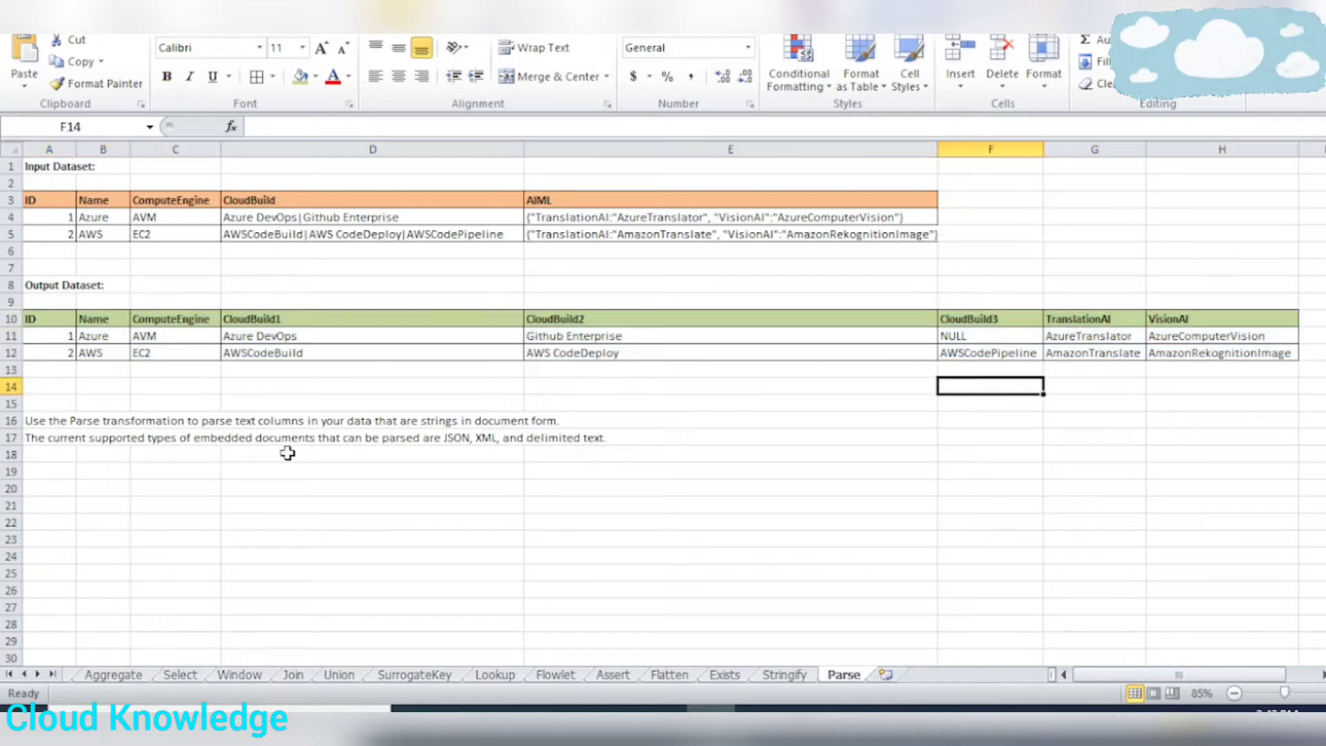
click(49, 416)
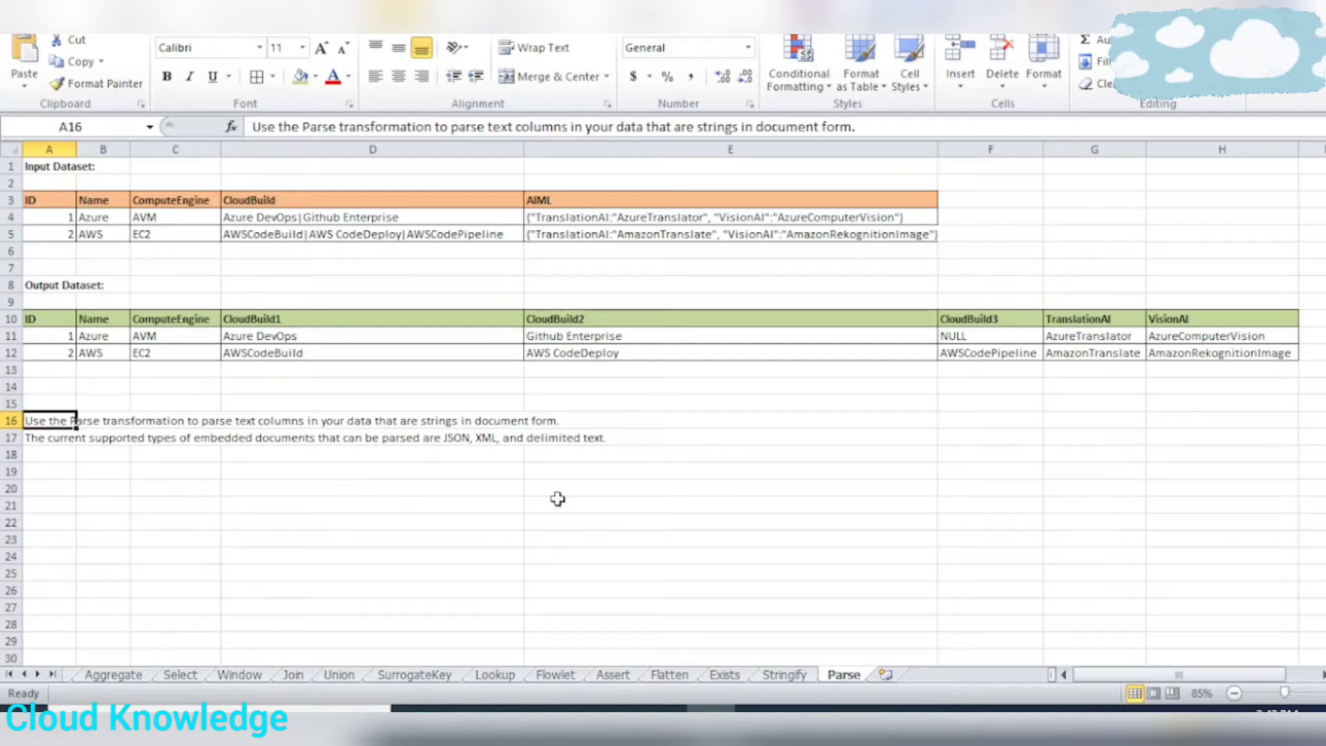
Step: Switch to the myadfonly data factory in Azure Data Factory and create a new data flow in its authoring workspace
mouse_move(663, 722)
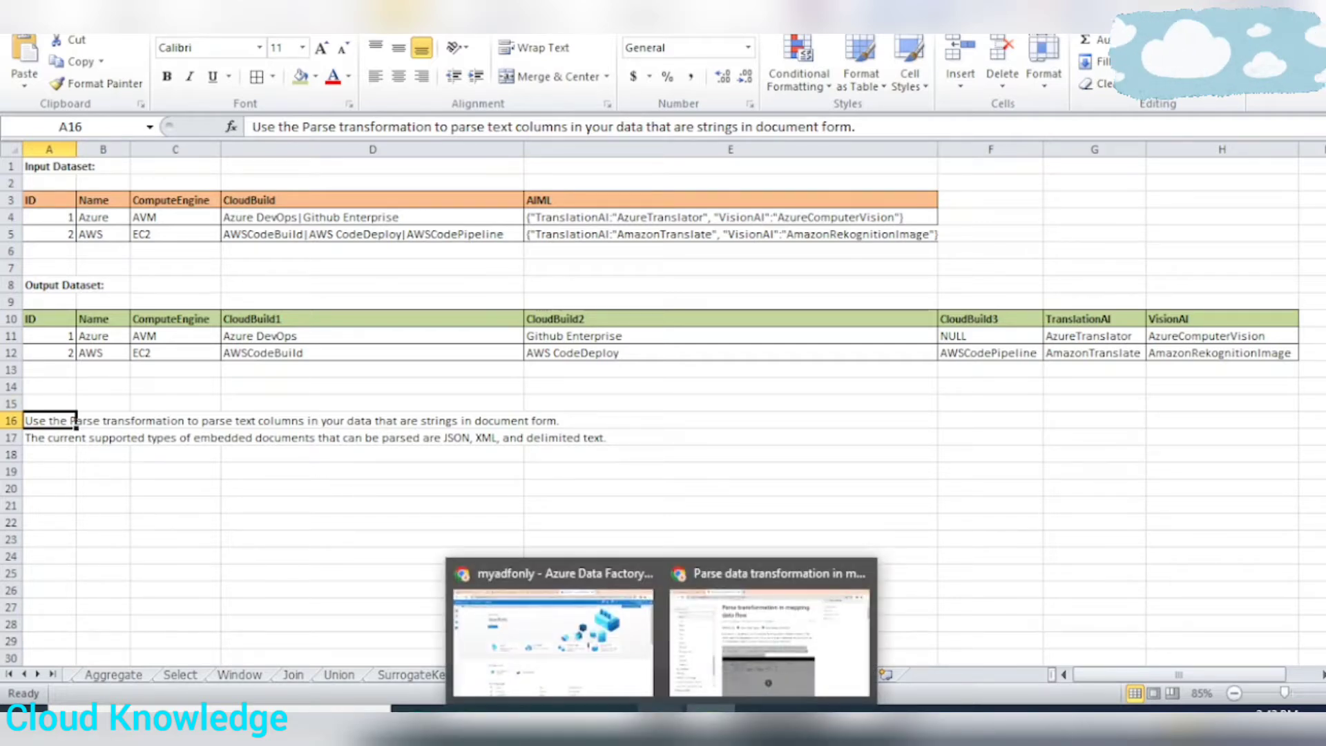
click(552, 642)
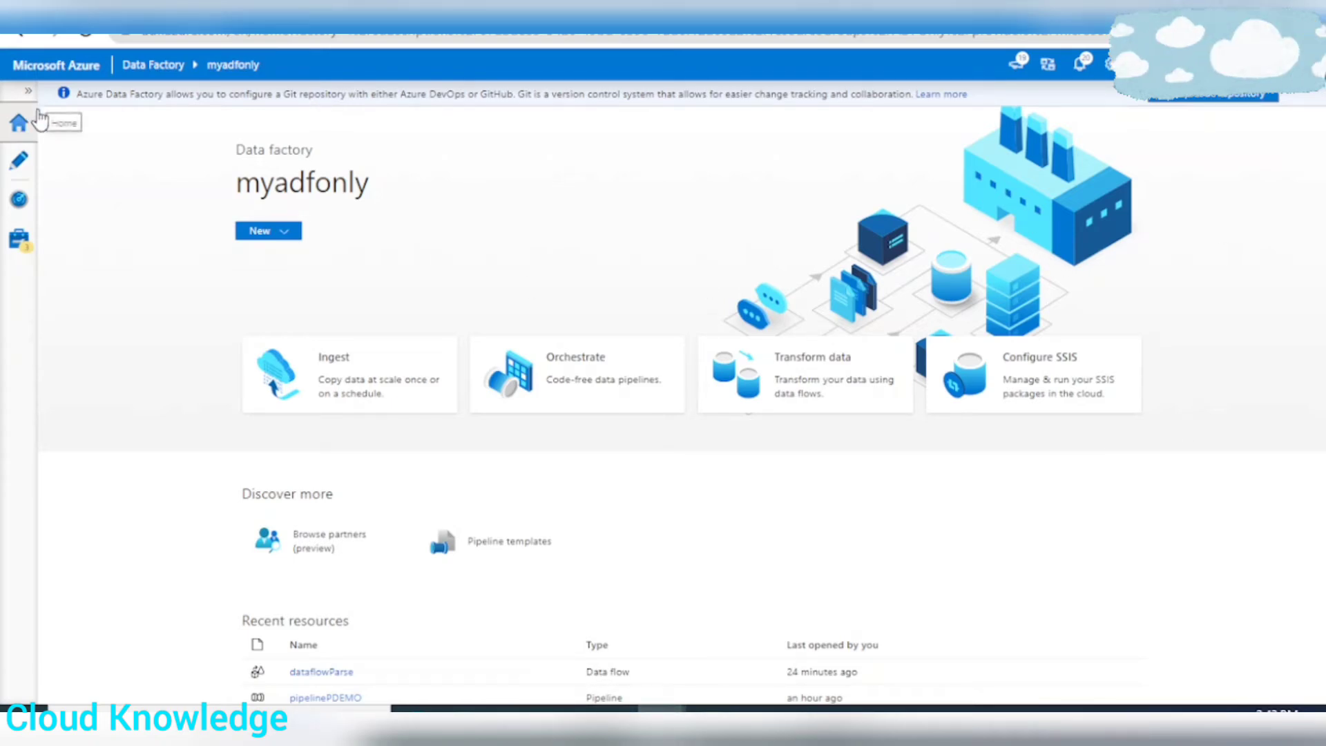
click(18, 161)
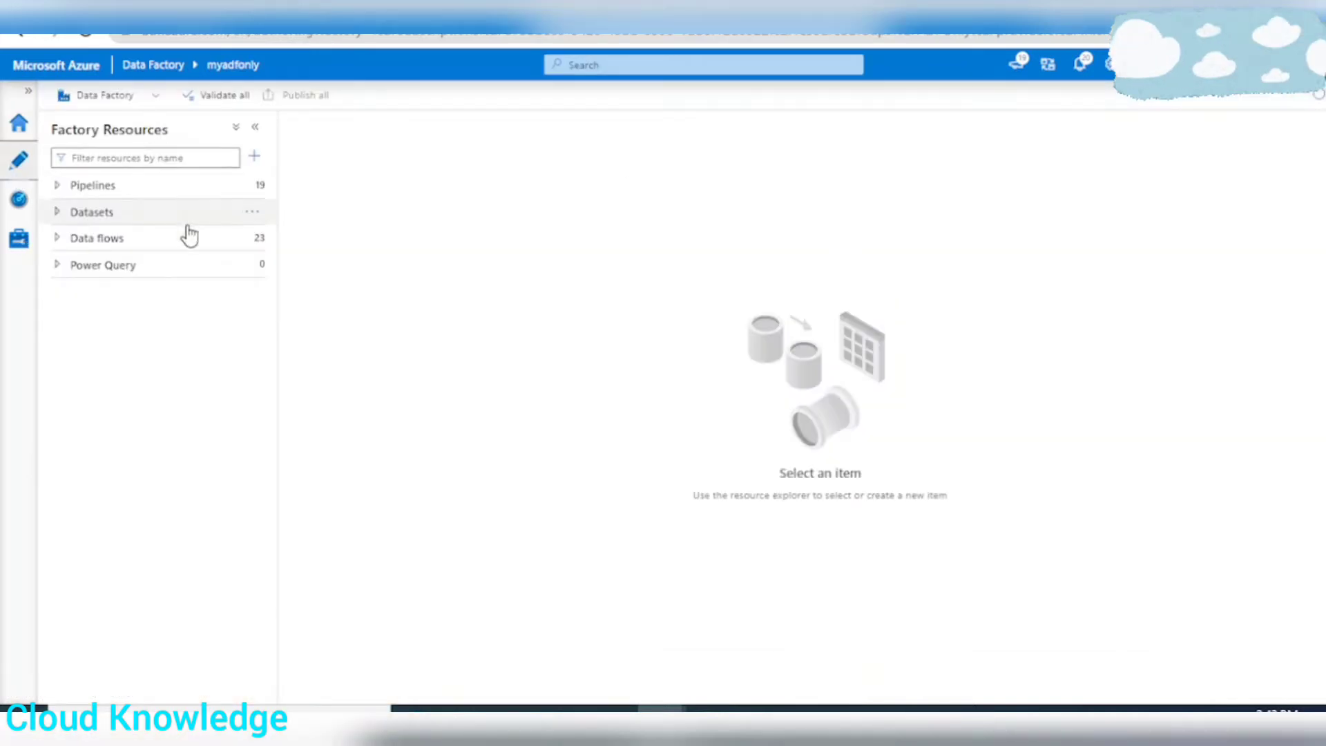
click(253, 239)
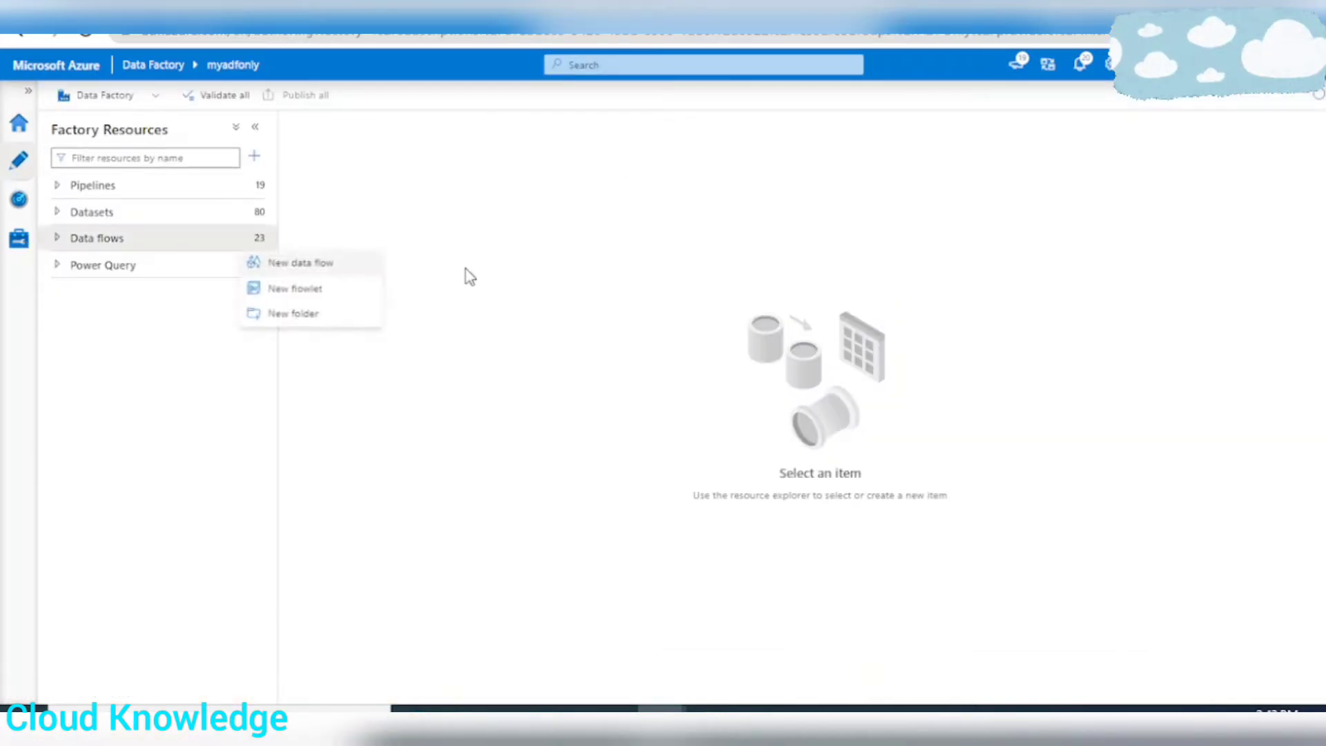
click(328, 262)
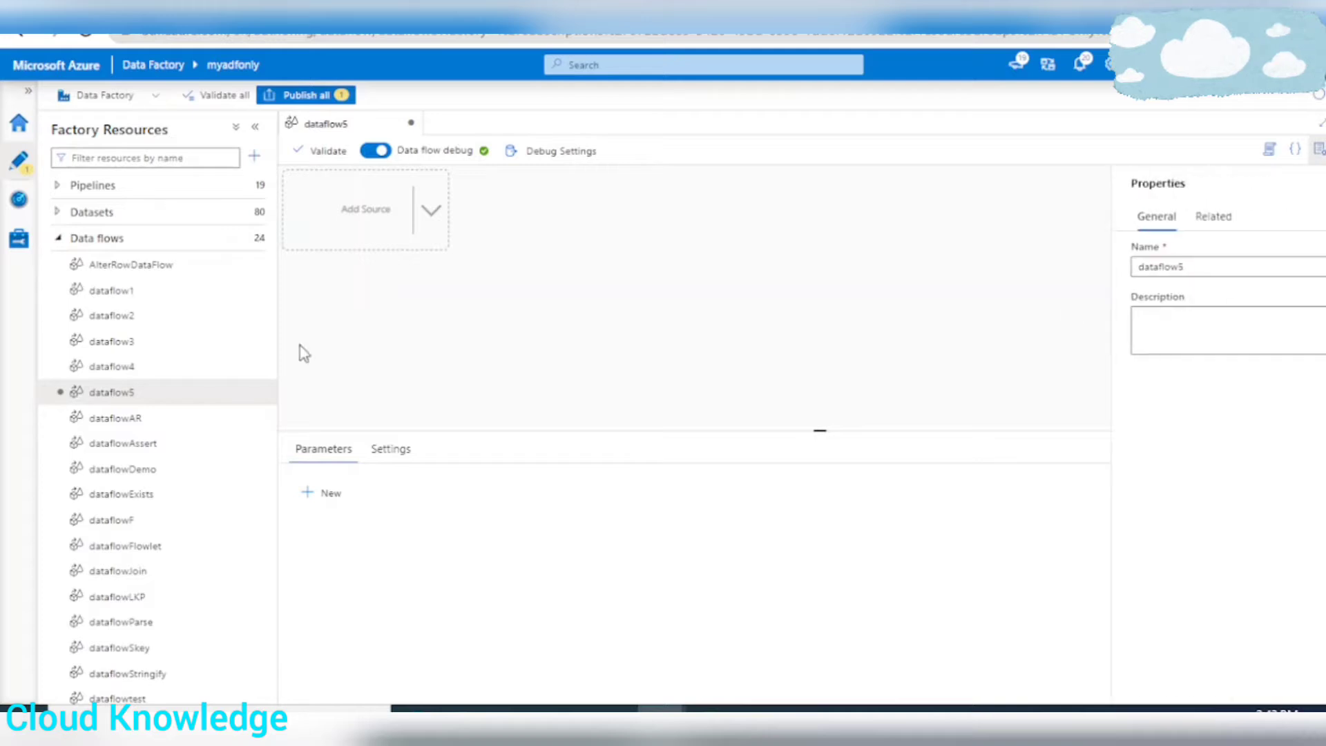
Step: Name the data flow dataflowParseTransformation, then hide its properties and collapse the list of data flows
click(1217, 269)
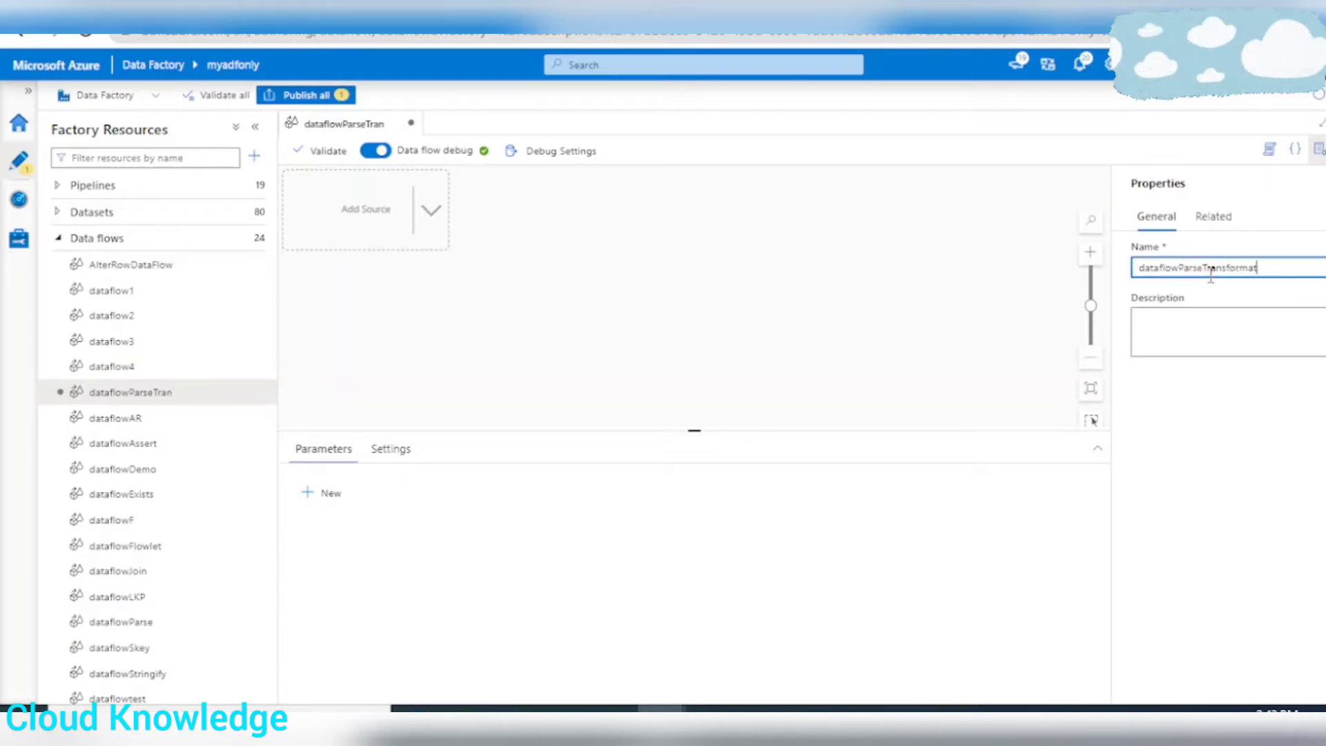
click(1318, 151)
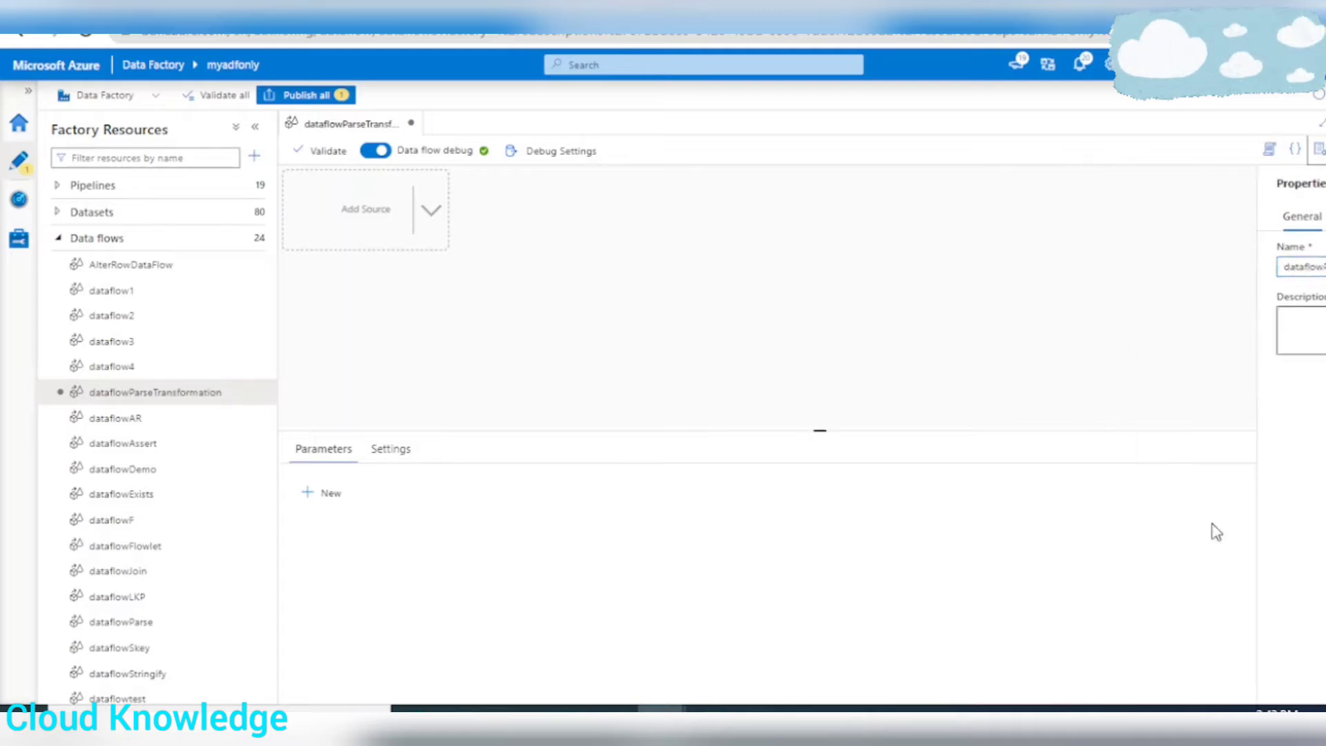
click(65, 246)
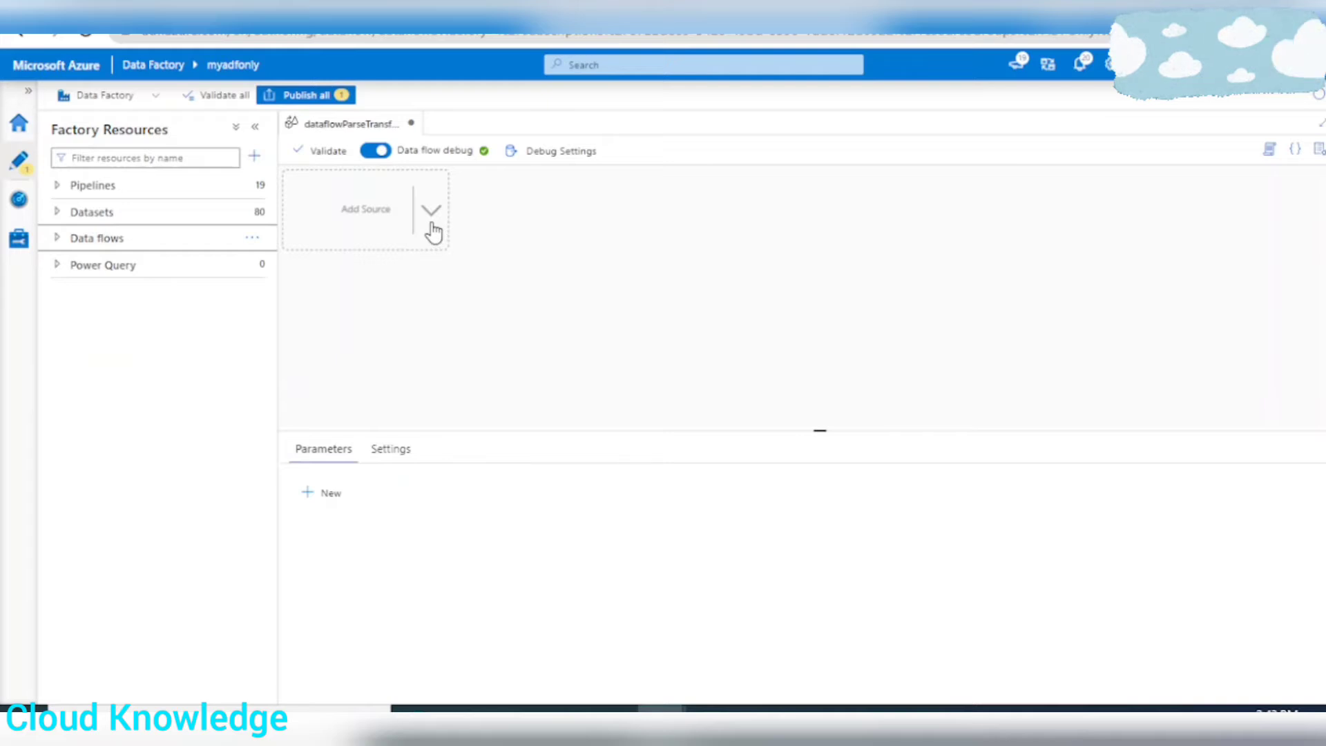
Step: Switch to the adf-only SQL query editor and compare the dbo.CloudProviders table definition with the Input Dataset in the Excel workbook
key(alt+Tab)
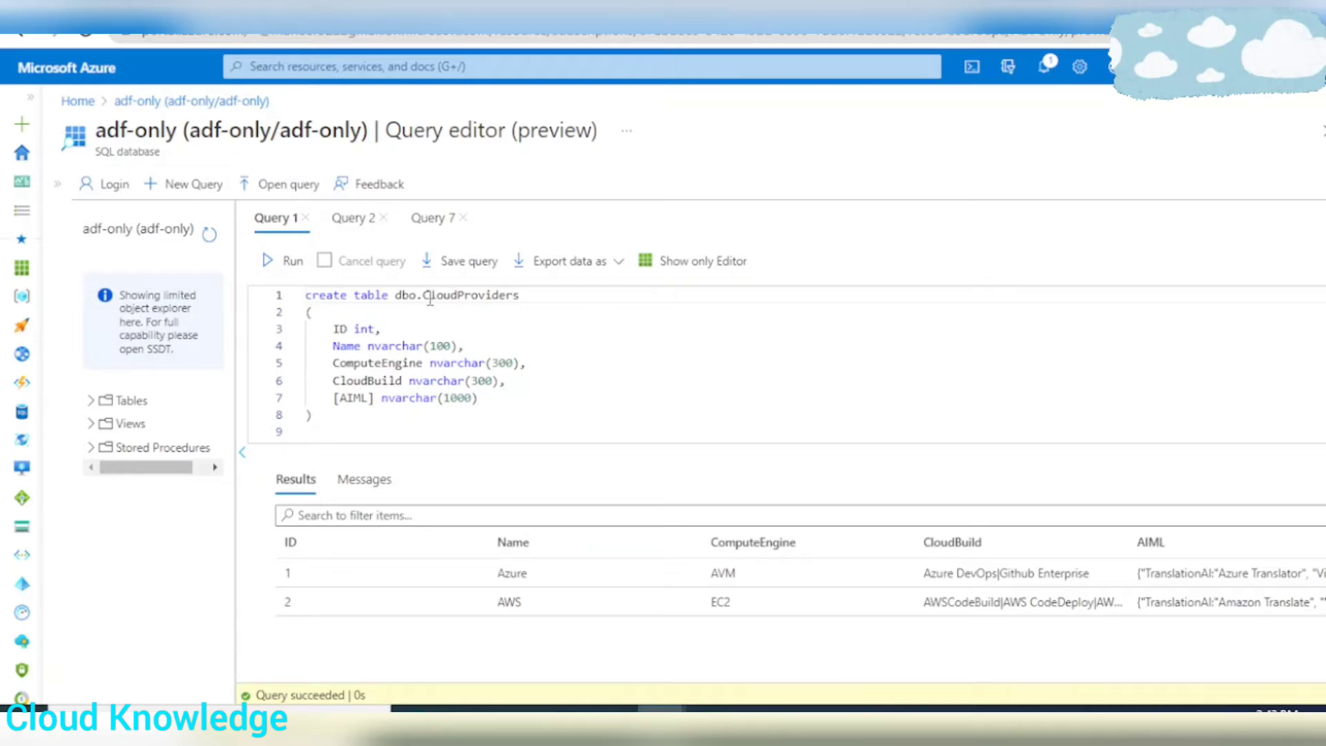
drag(395, 295, 536, 295)
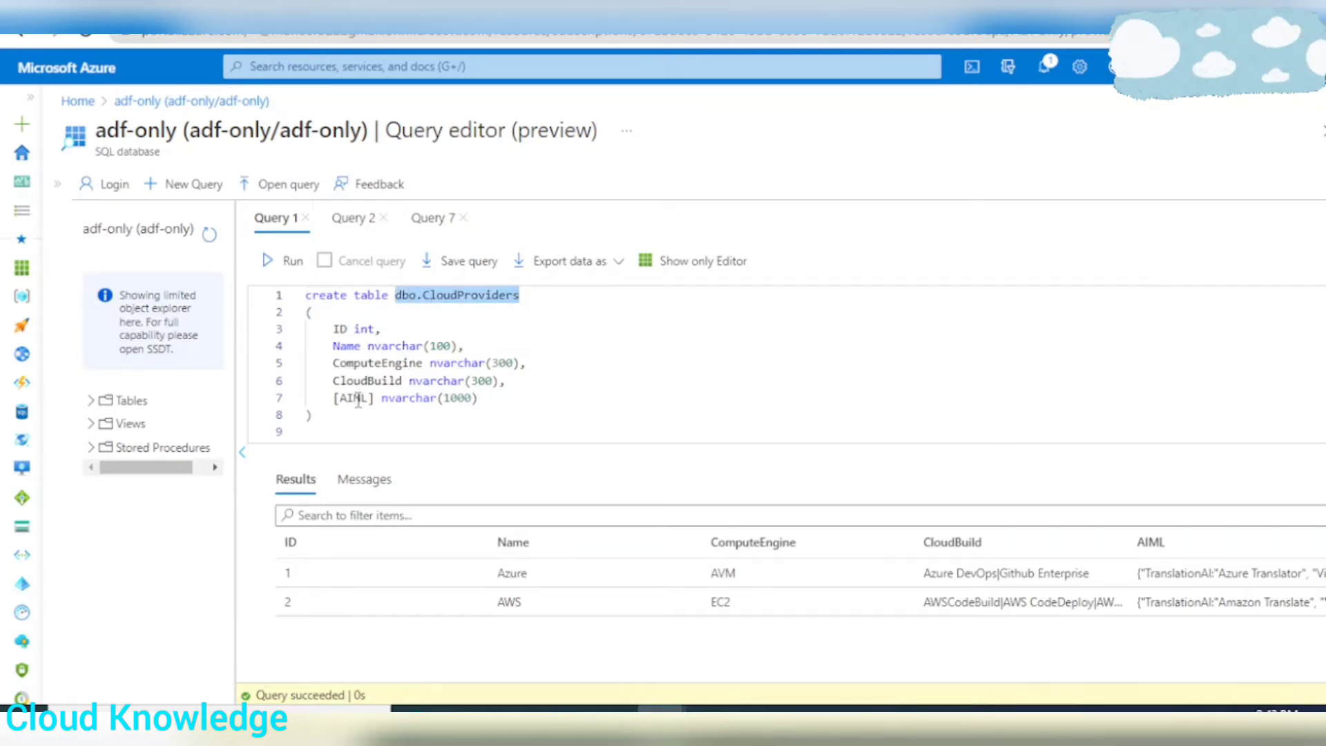
key(alt+Tab)
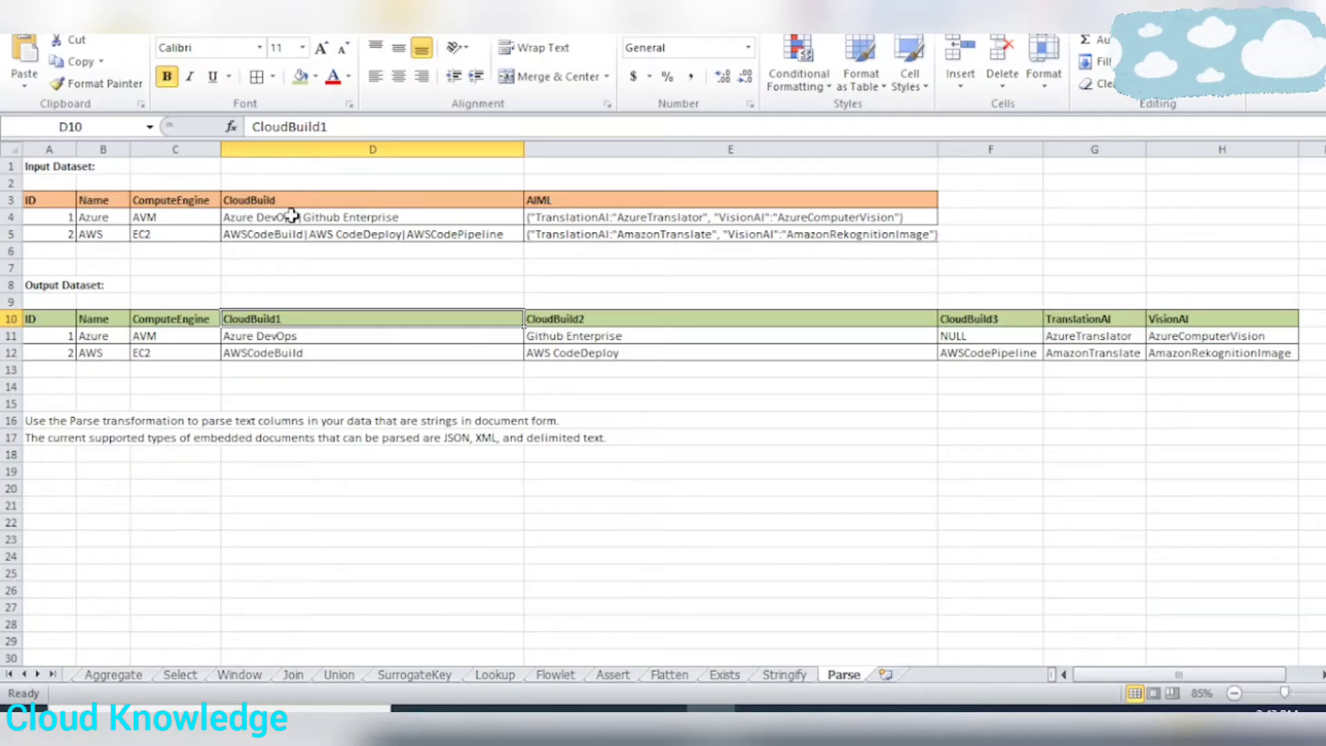
key(alt+Tab)
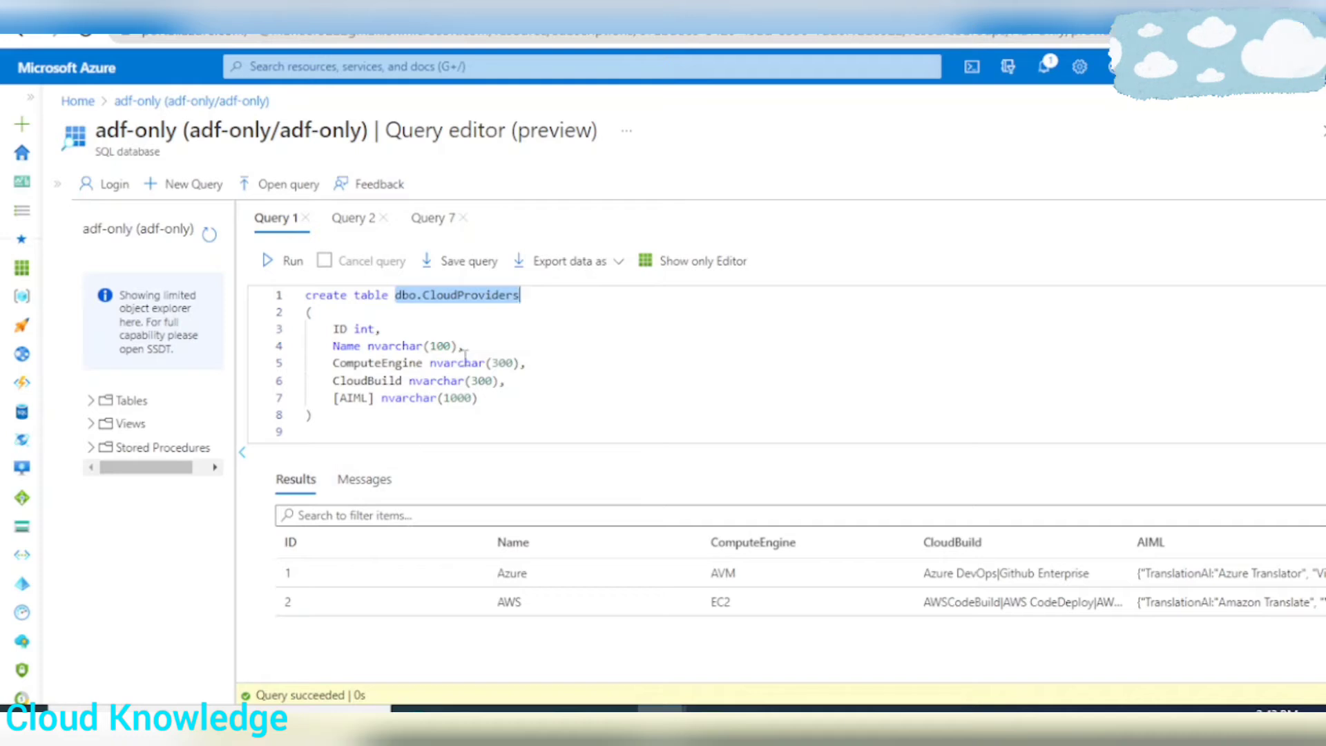
Step: Review the dbo.CloudProviders insert statements and narrow the ID, Name and ComputeEngine result columns of the select query to read its rows
click(354, 218)
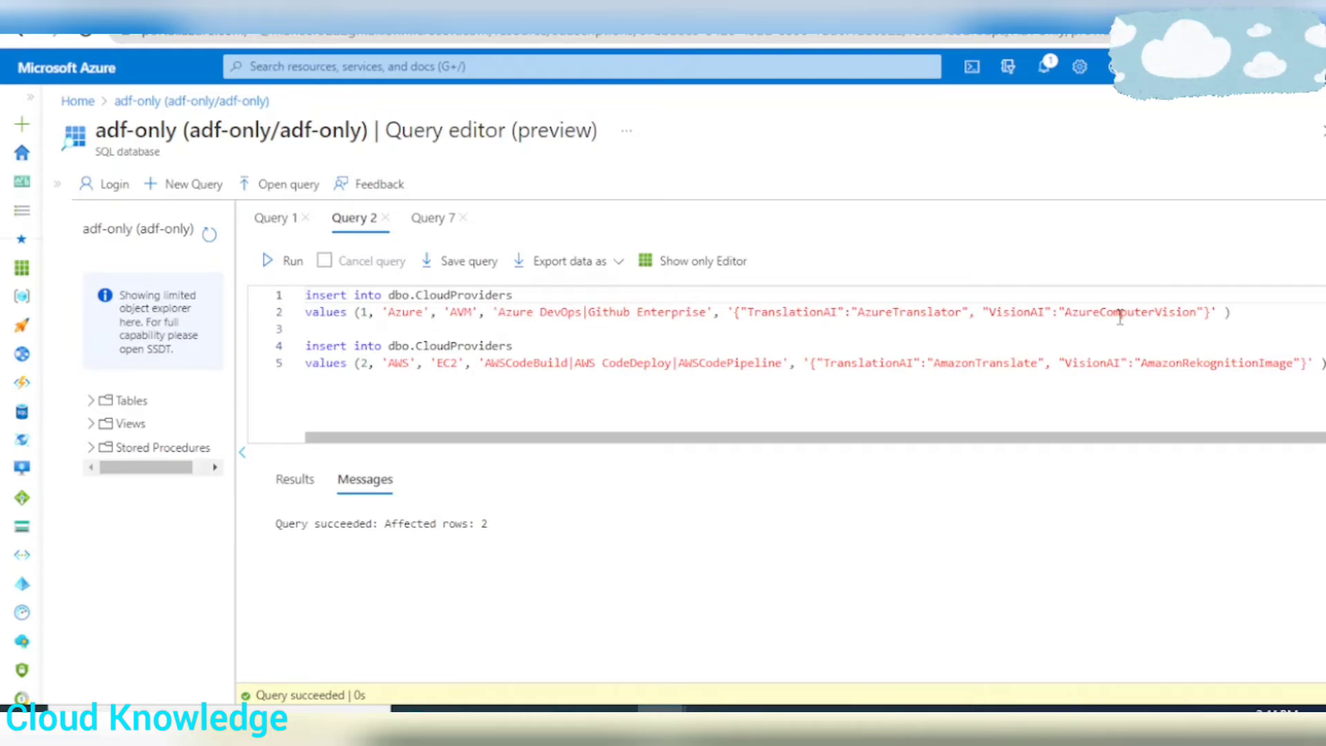
click(433, 217)
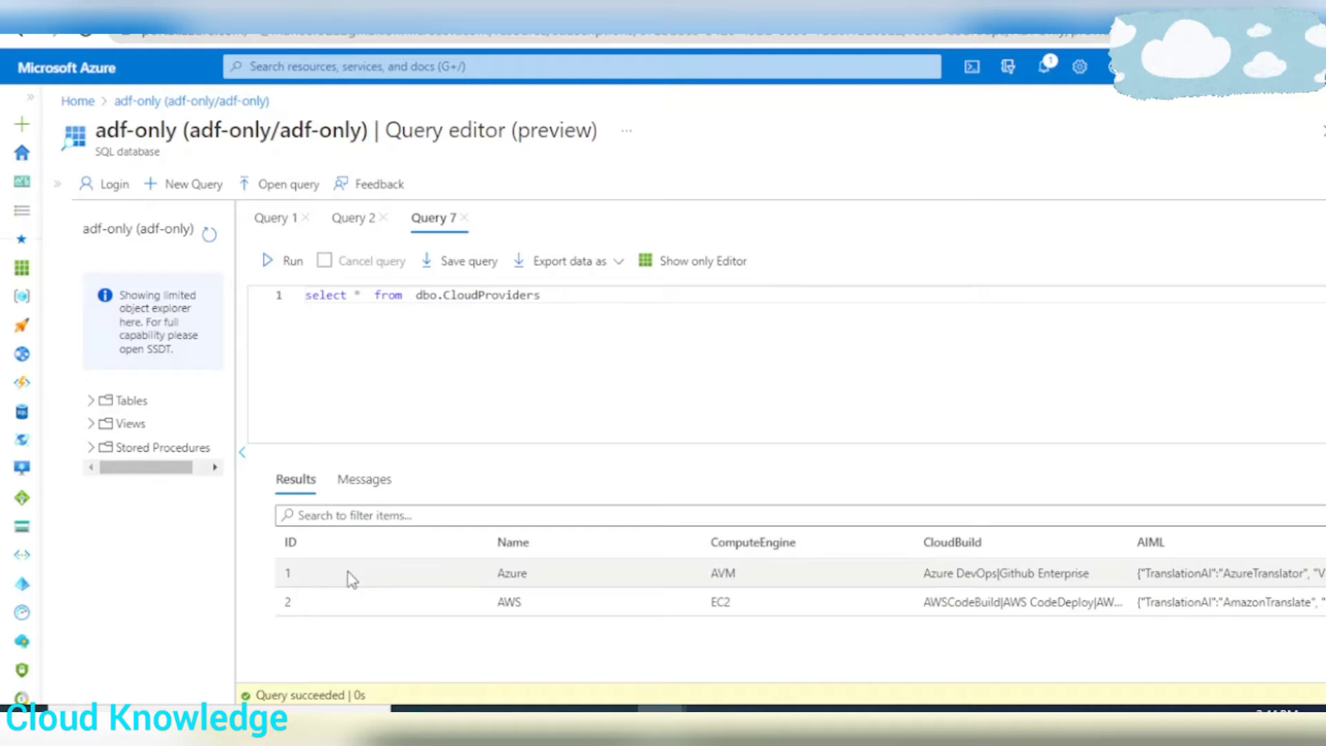
drag(489, 545, 396, 545)
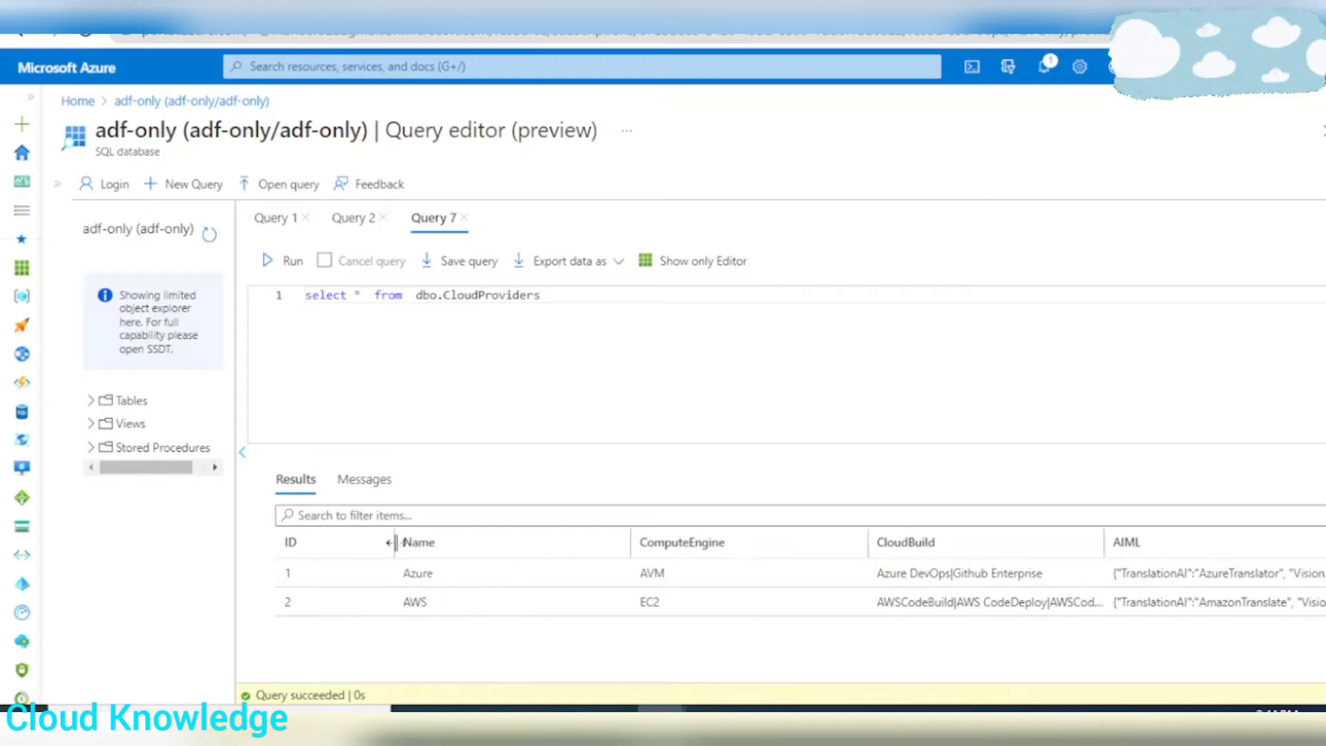
drag(630, 543, 518, 543)
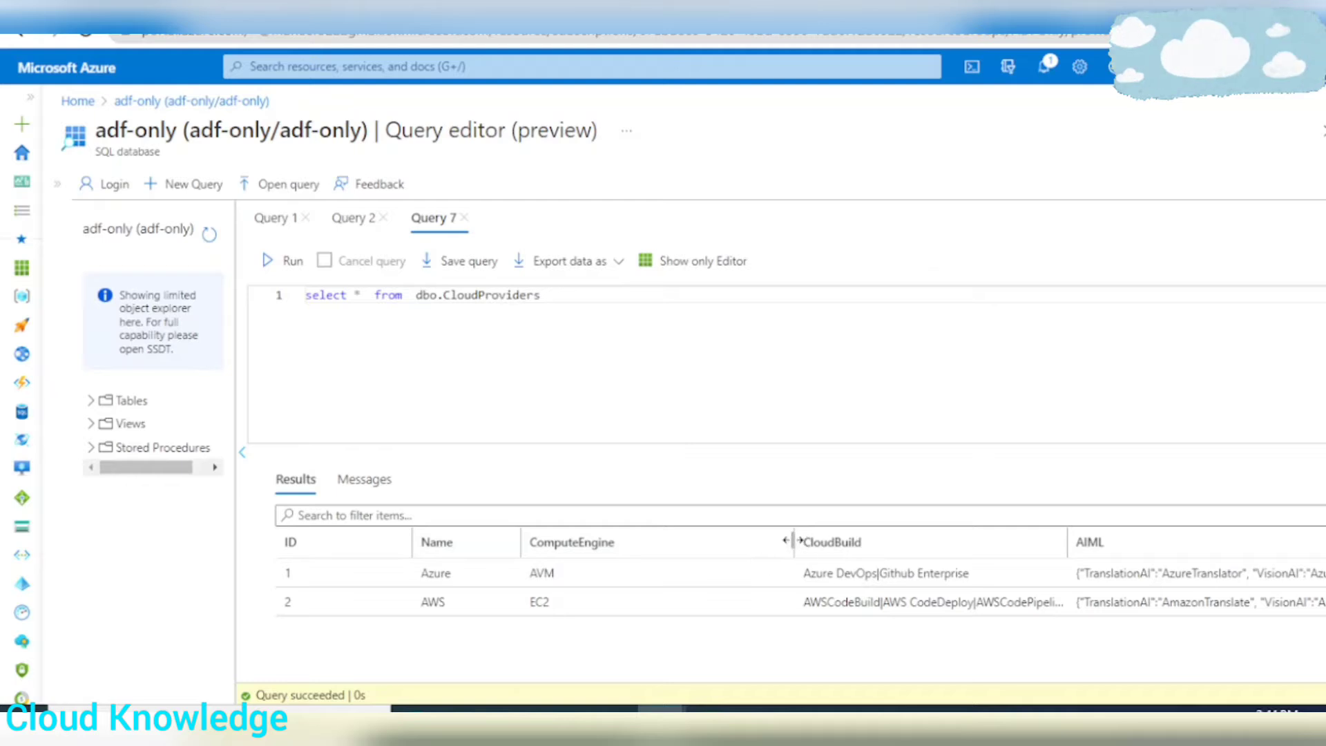
drag(792, 540, 656, 542)
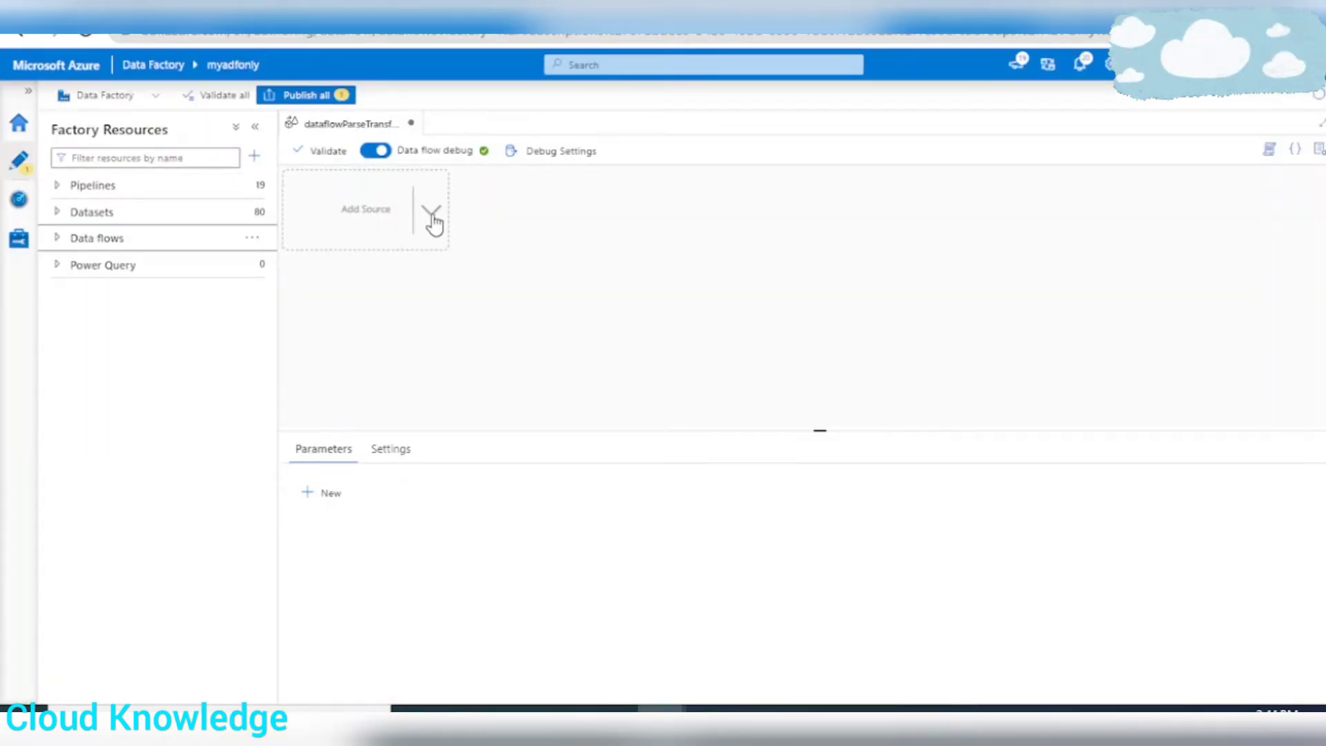
Step: Add a source to the data flow in Azure Data Factory and start a new Azure SQL Database dataset for it
click(433, 222)
click(483, 225)
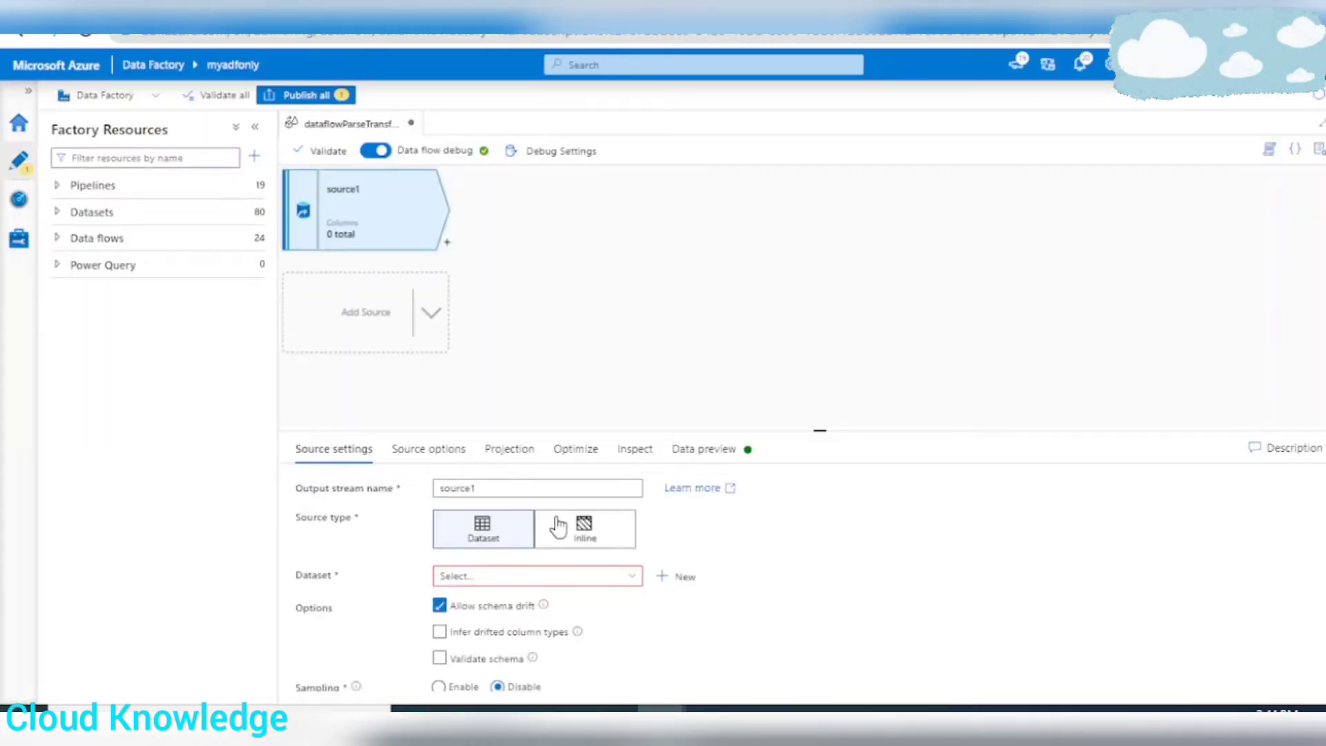
click(680, 578)
scroll(1115, 525, down, 2)
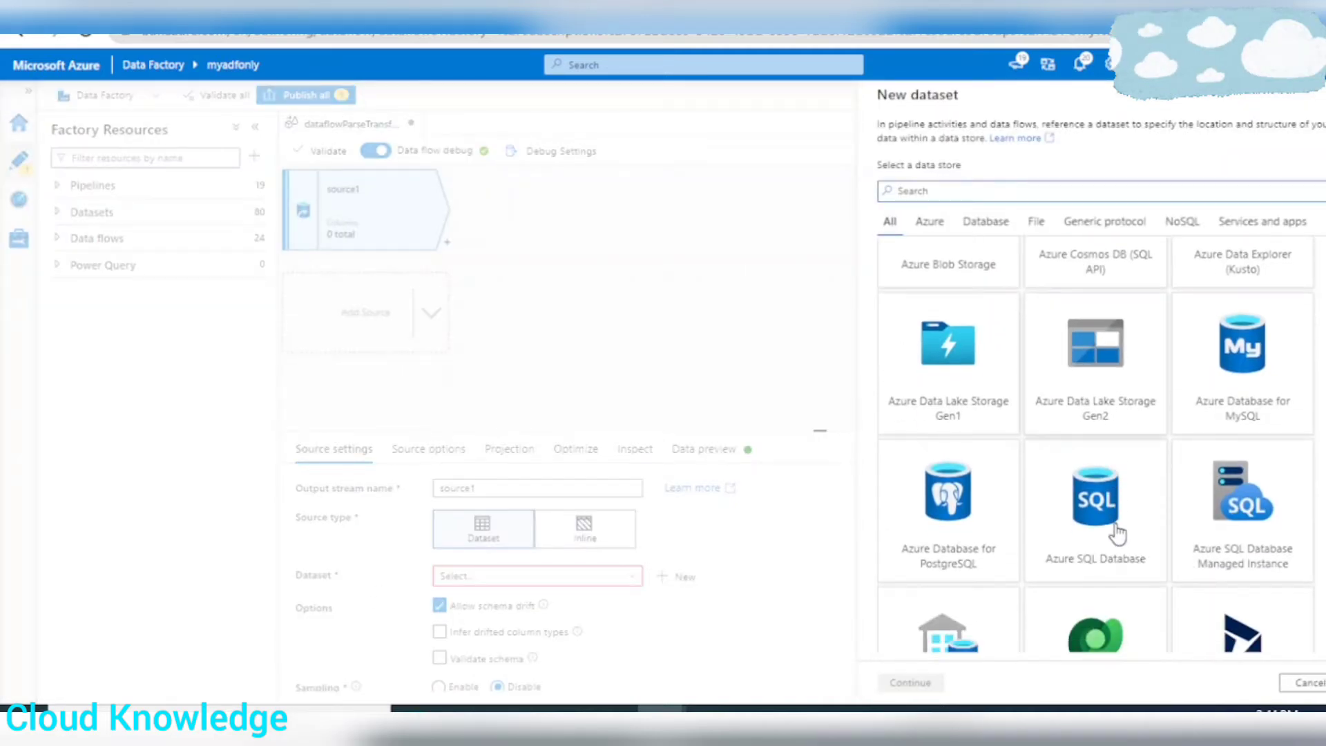
click(1064, 550)
click(910, 682)
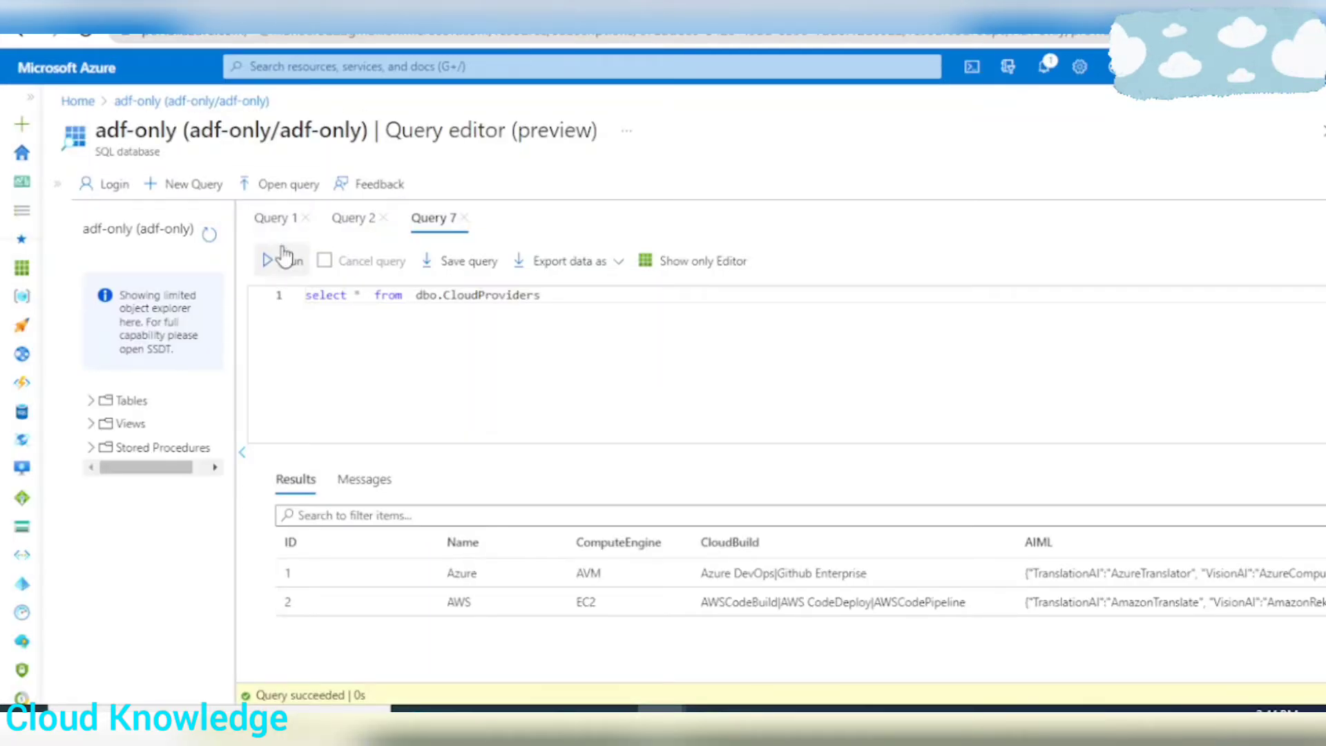
Step: Recheck the create, insert and select queries for dbo.CloudProviders in the SQL query editor and return to the new dataset's properties
click(274, 217)
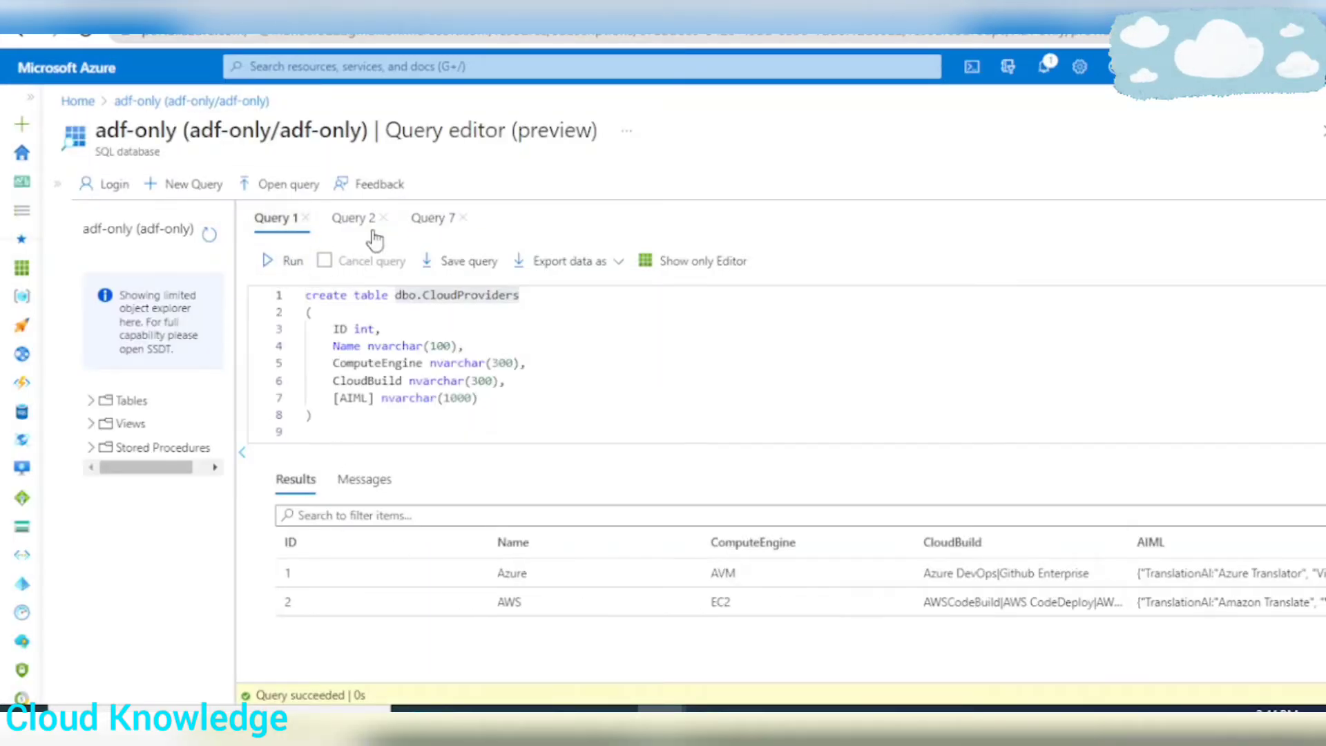
click(354, 218)
click(432, 220)
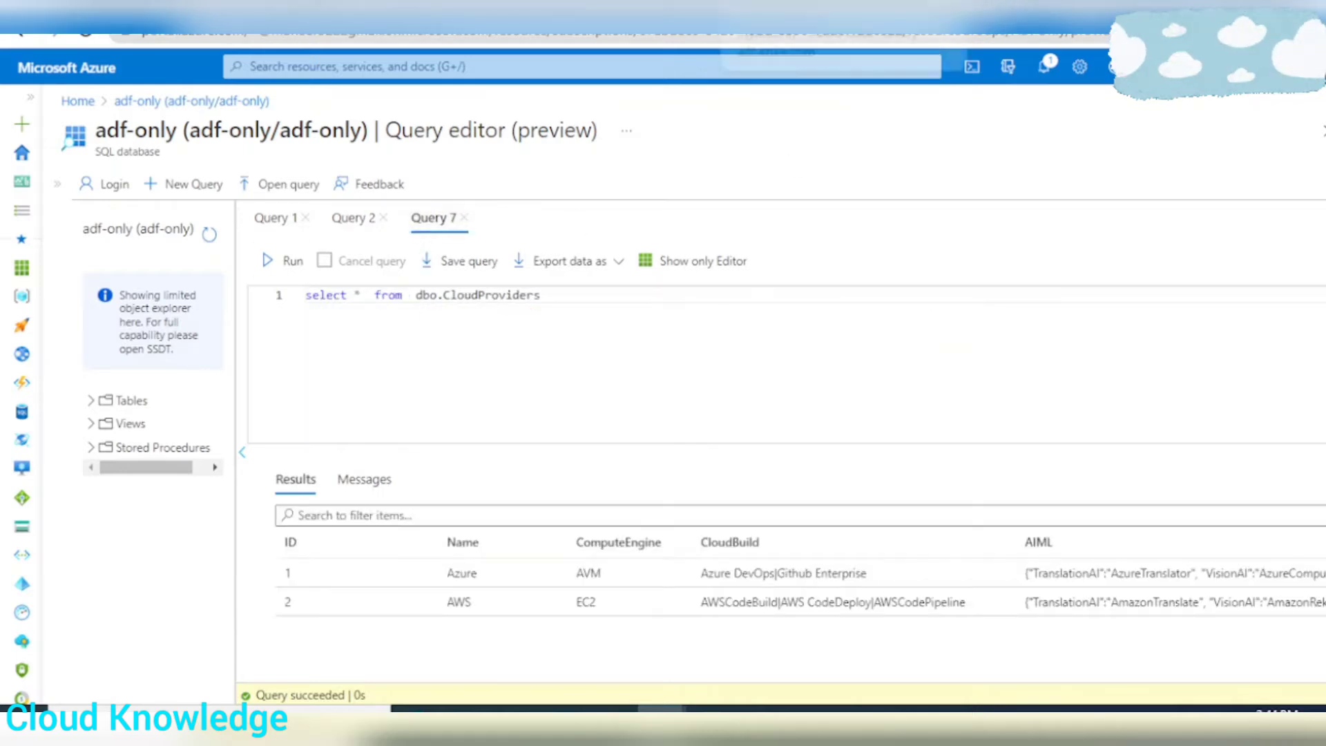
click(978, 17)
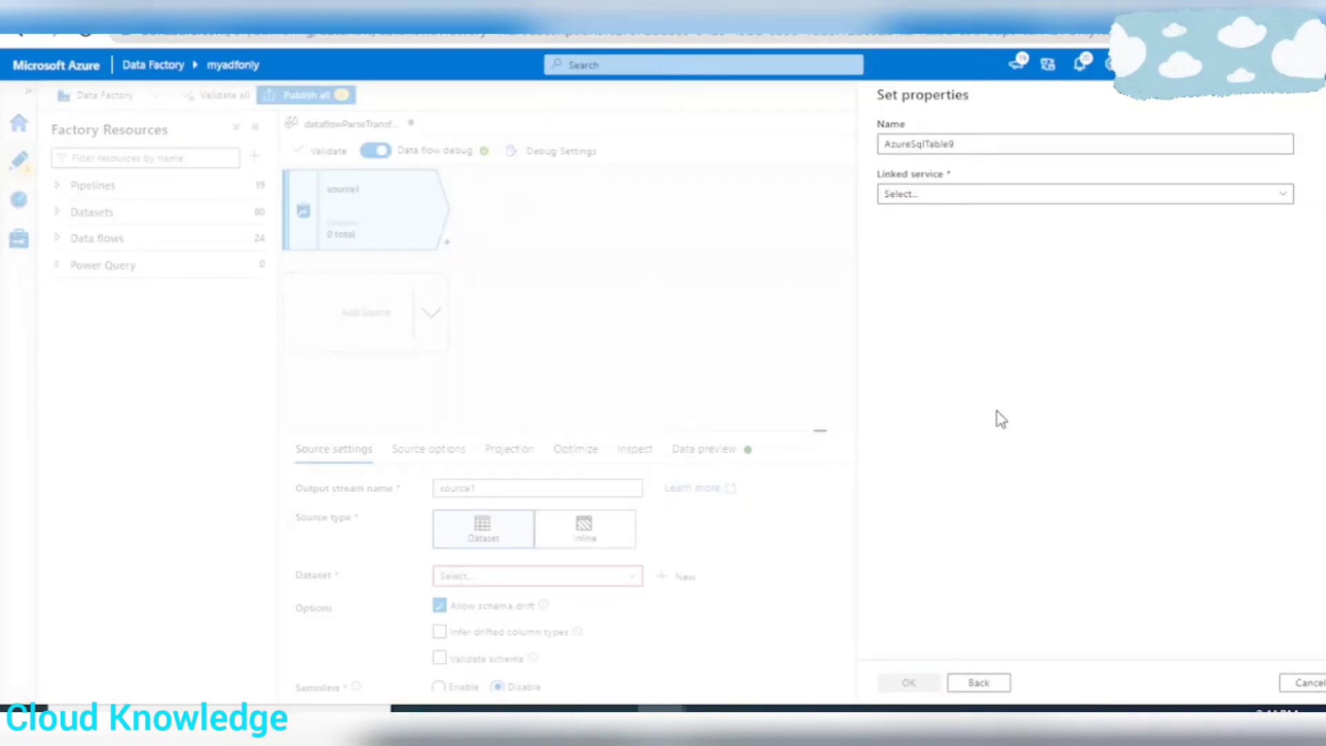
Step: Name the new dataset ParseInput and select AzureSqlDatabase as its linked service
click(981, 146)
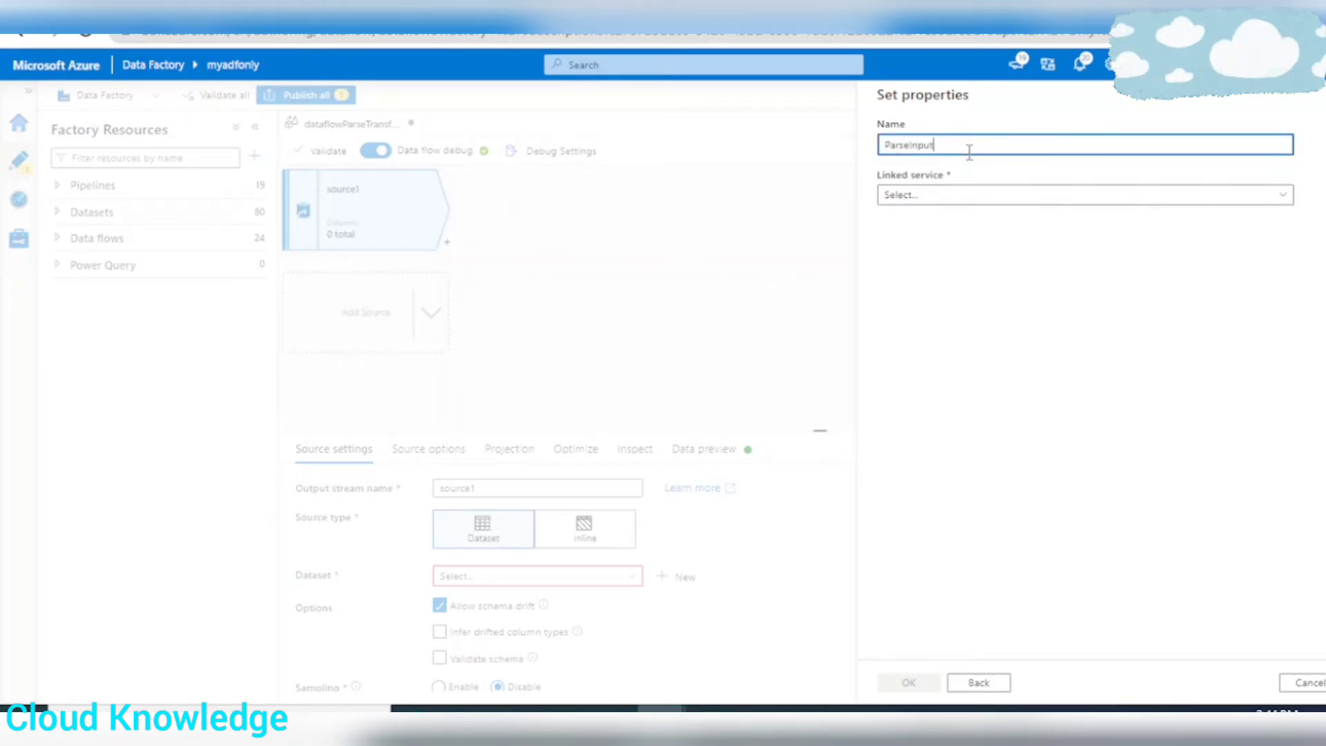
click(953, 195)
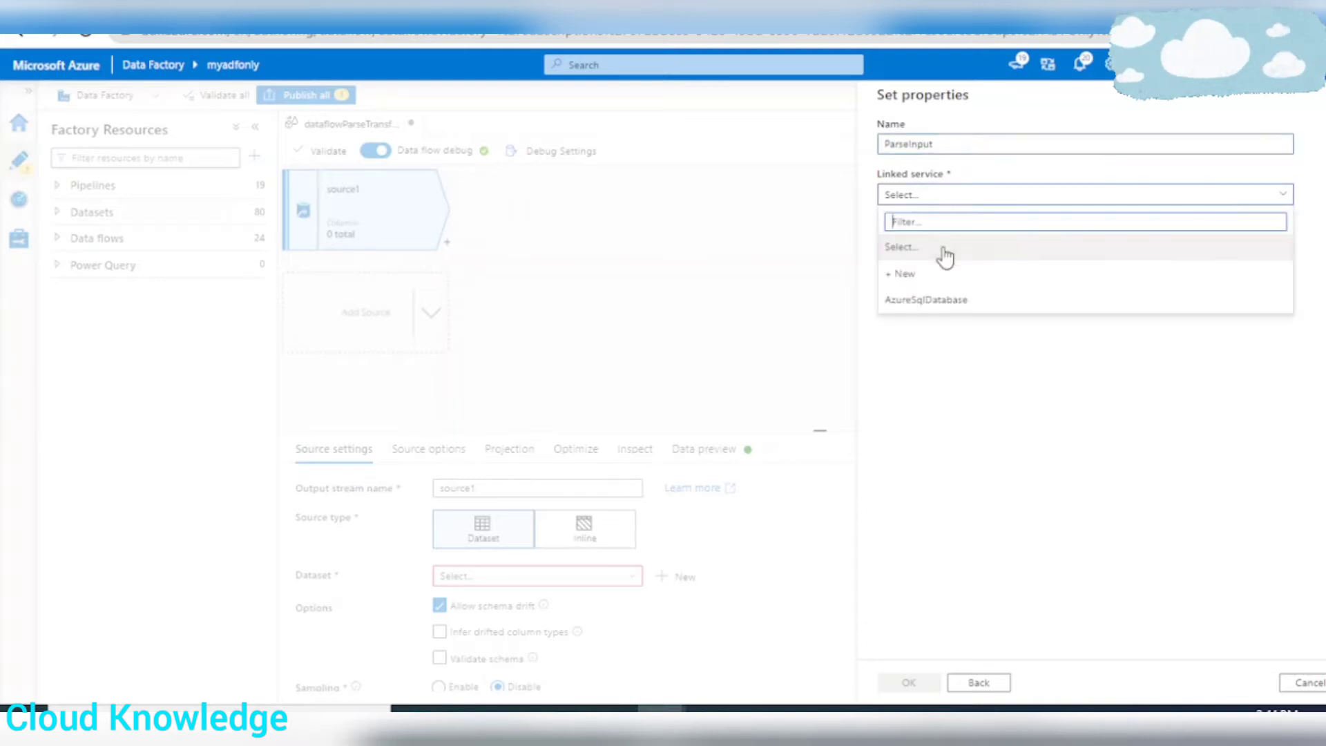
click(925, 297)
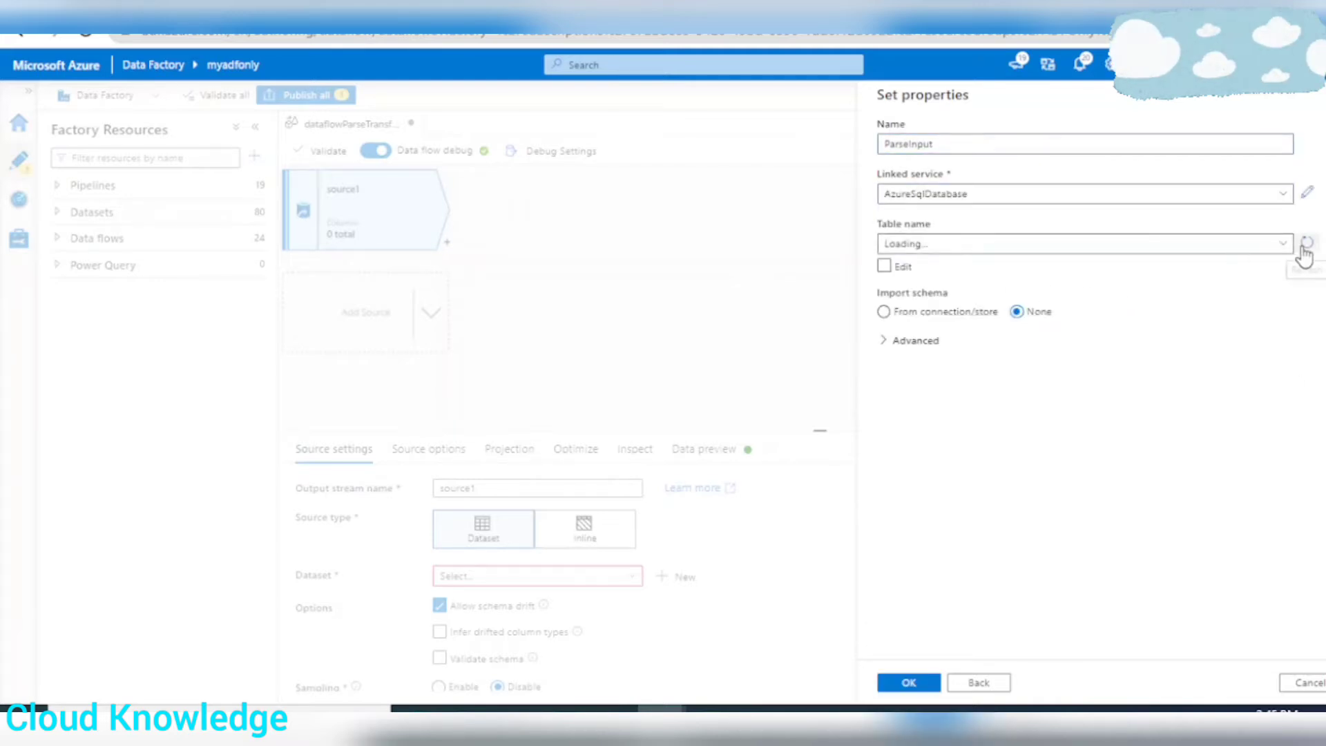
Step: Choose dbo.CloudProviders as the dataset's table, with the schema imported from the connection/store, and create the dataset
click(1285, 247)
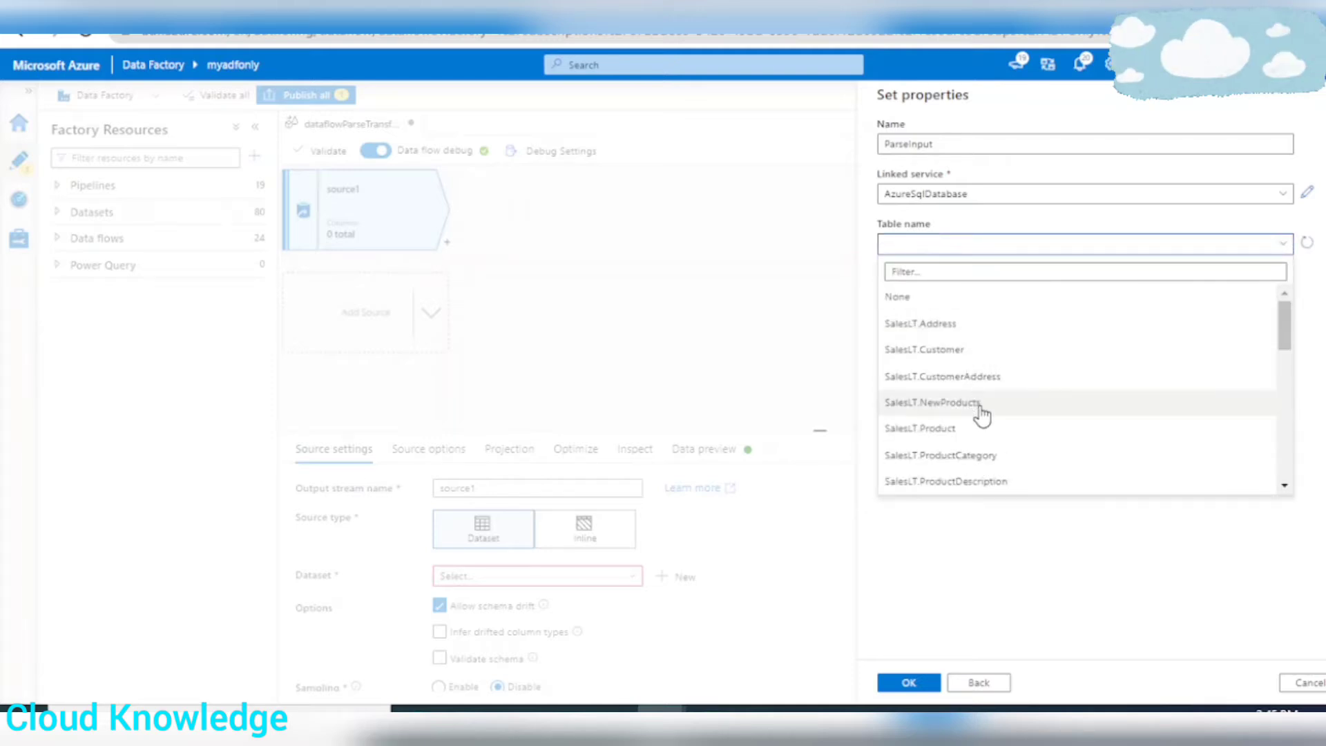
scroll(984, 413, down, 2)
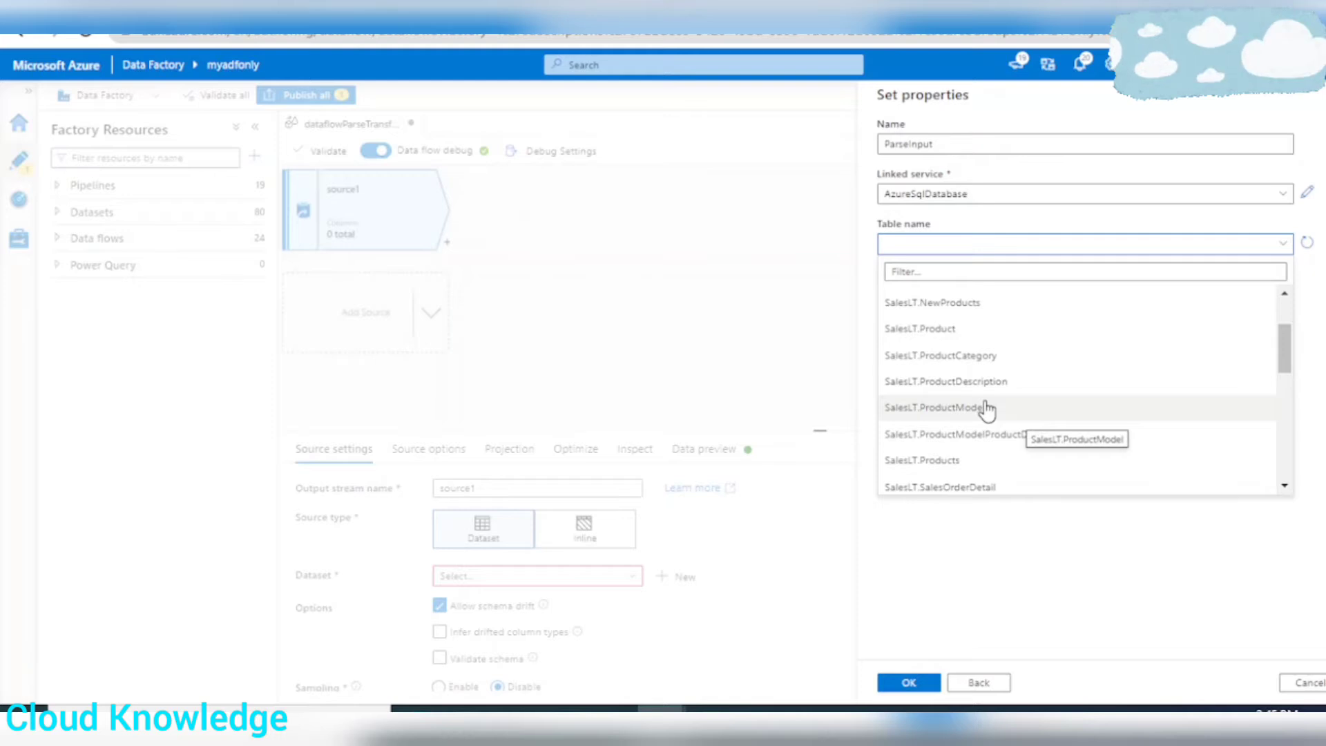
scroll(988, 409, down, 6)
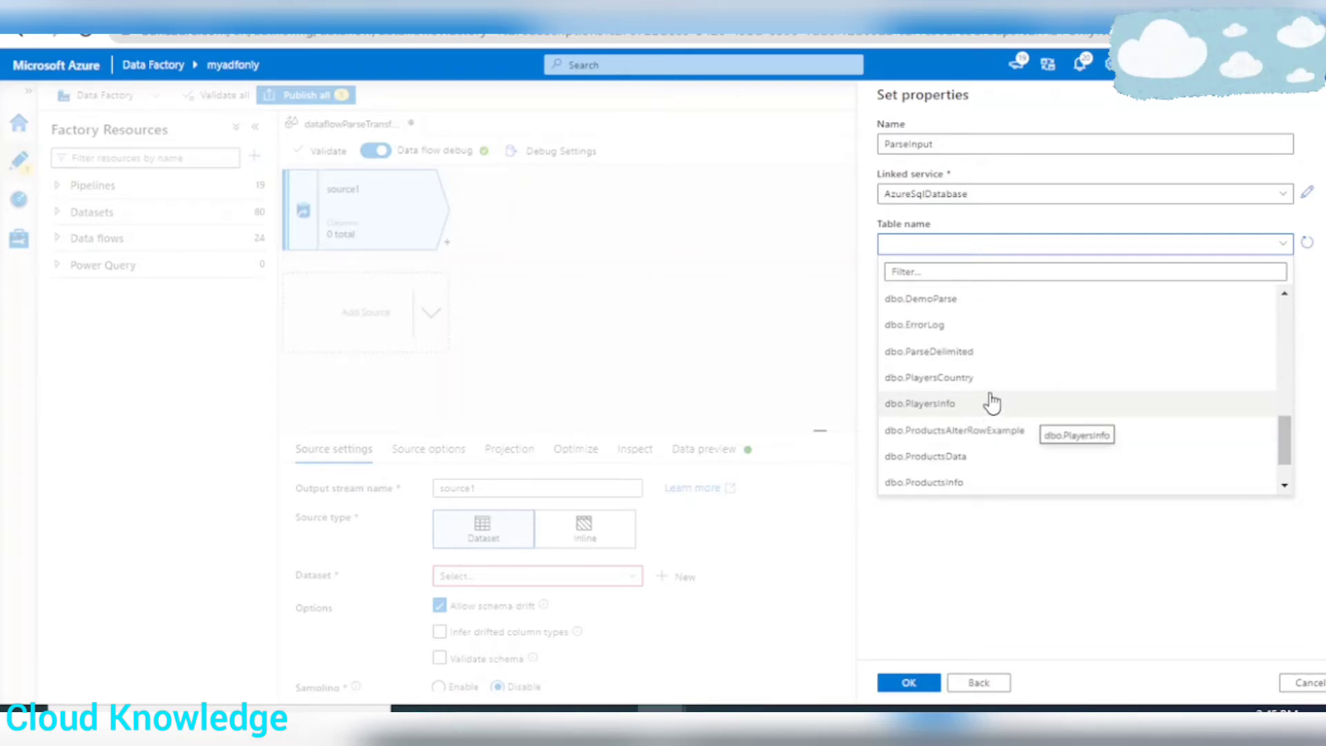
scroll(993, 403, up, 2)
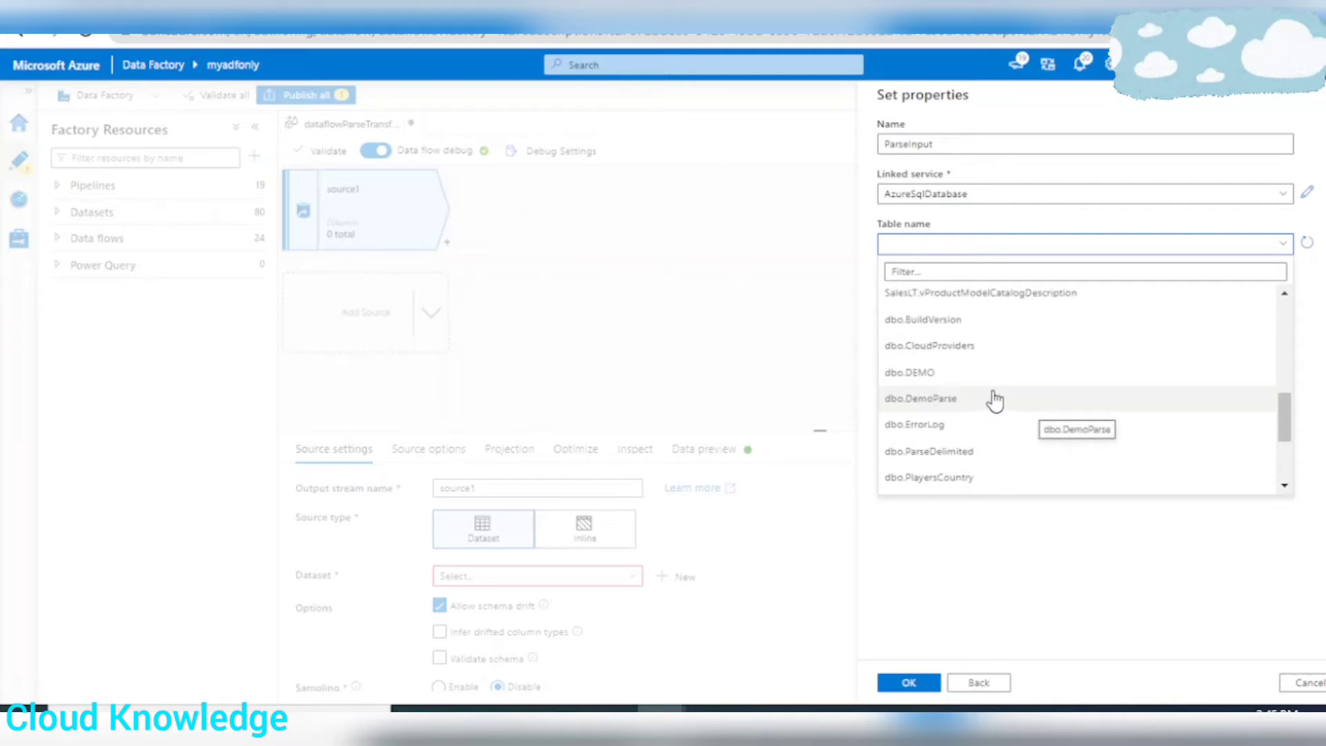
click(952, 353)
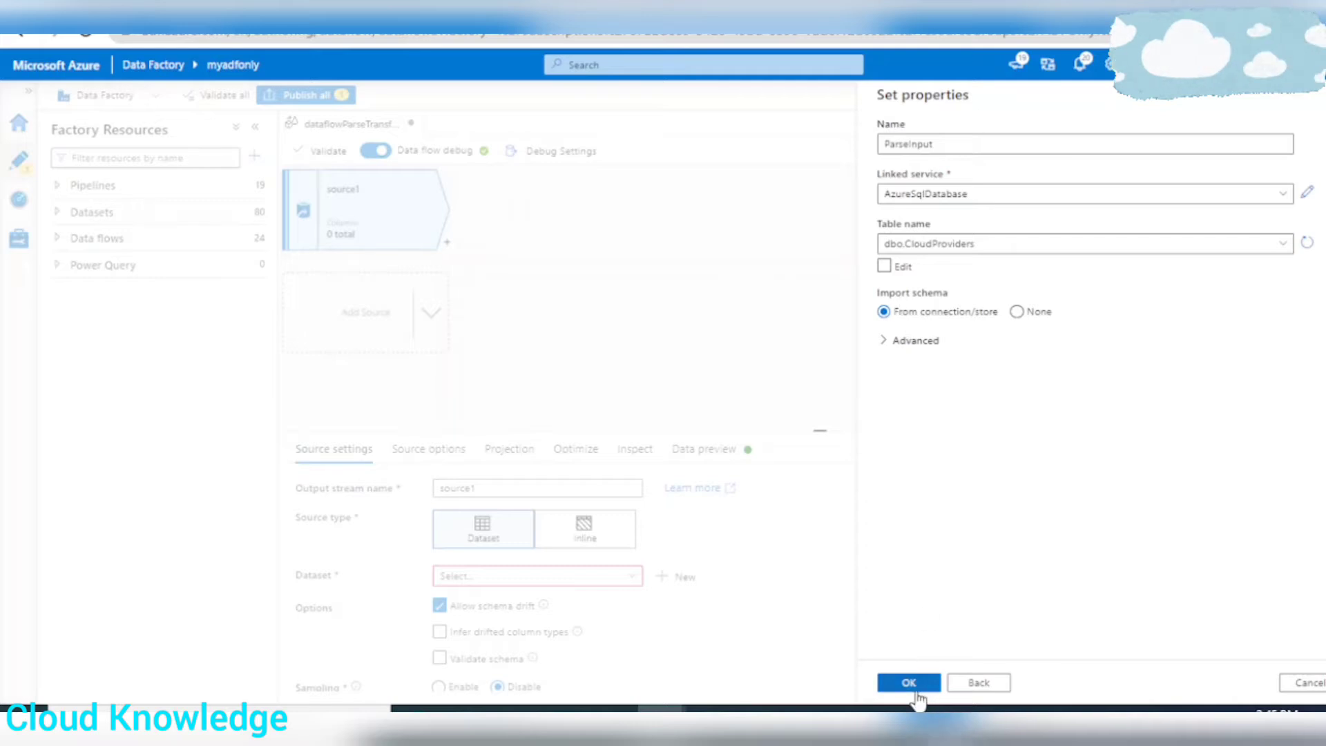
click(909, 683)
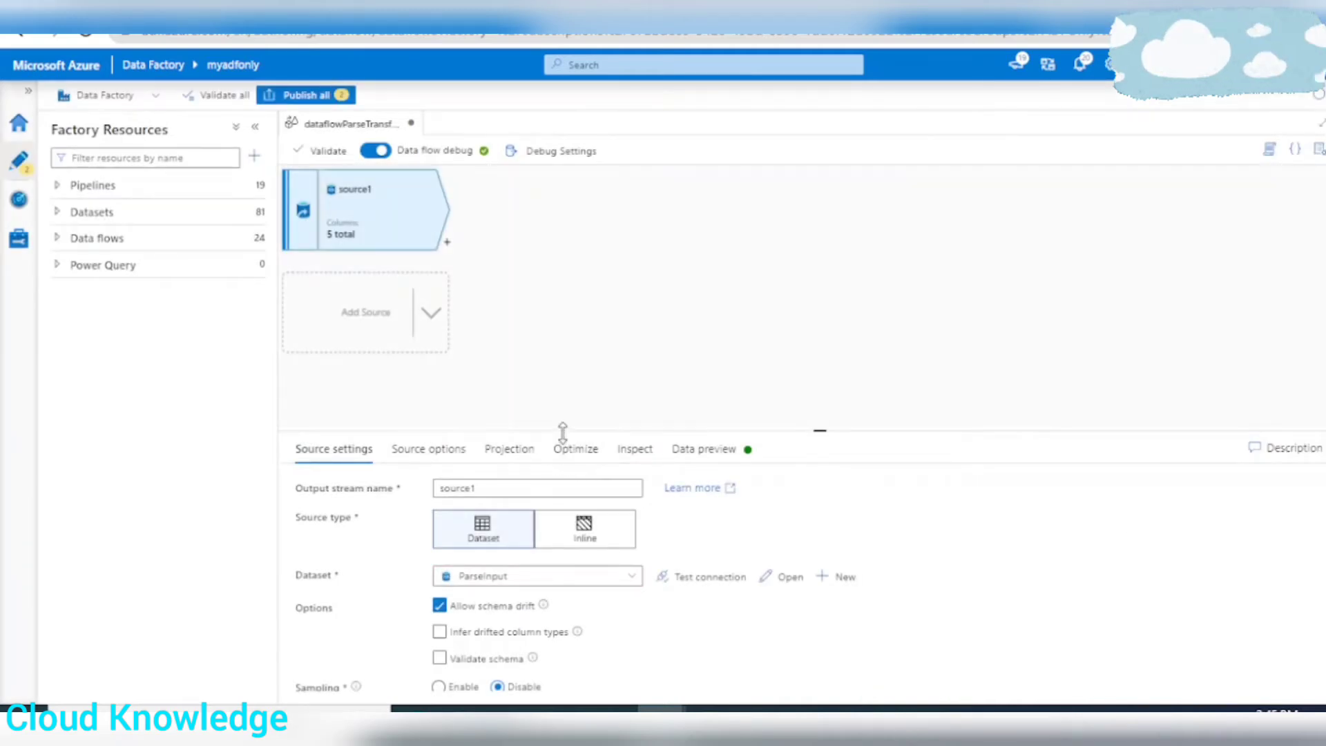
Step: Rename the source's output stream as sourceParse, check its source options and open its data preview
drag(562, 428, 562, 330)
click(515, 389)
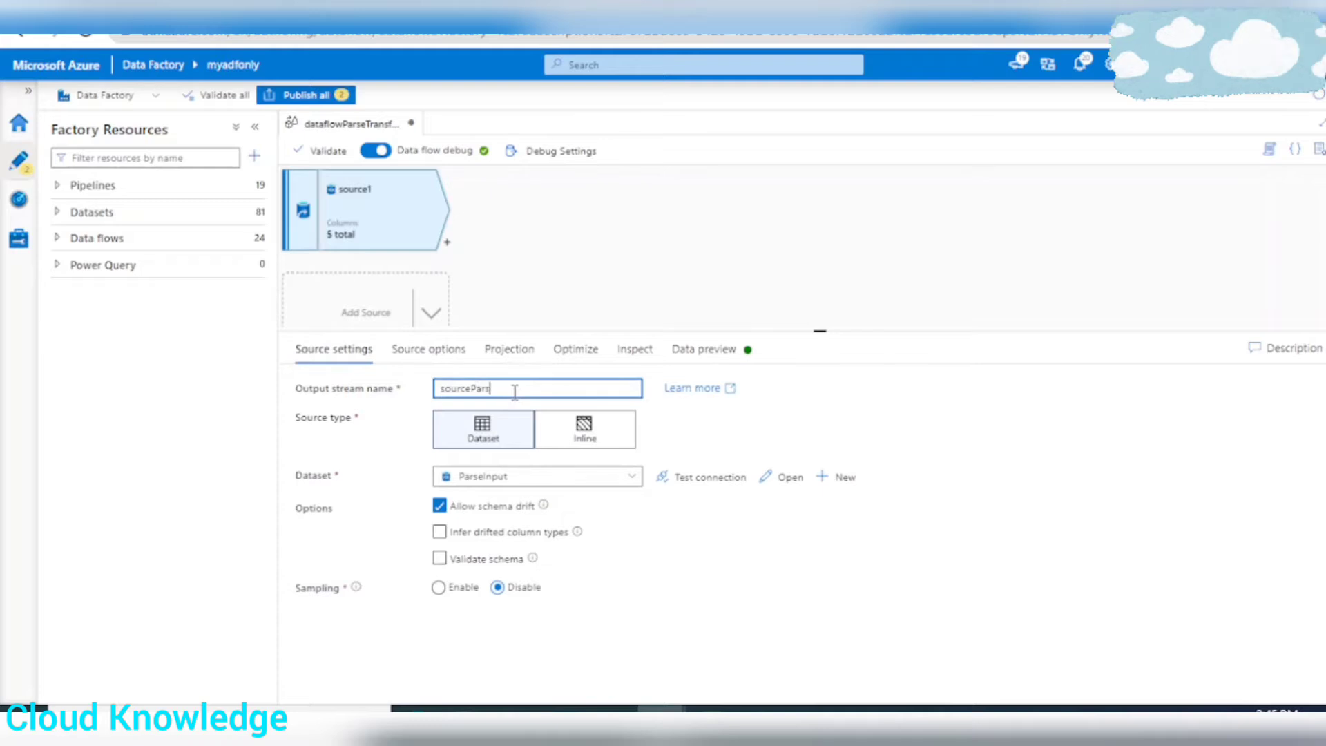
click(425, 349)
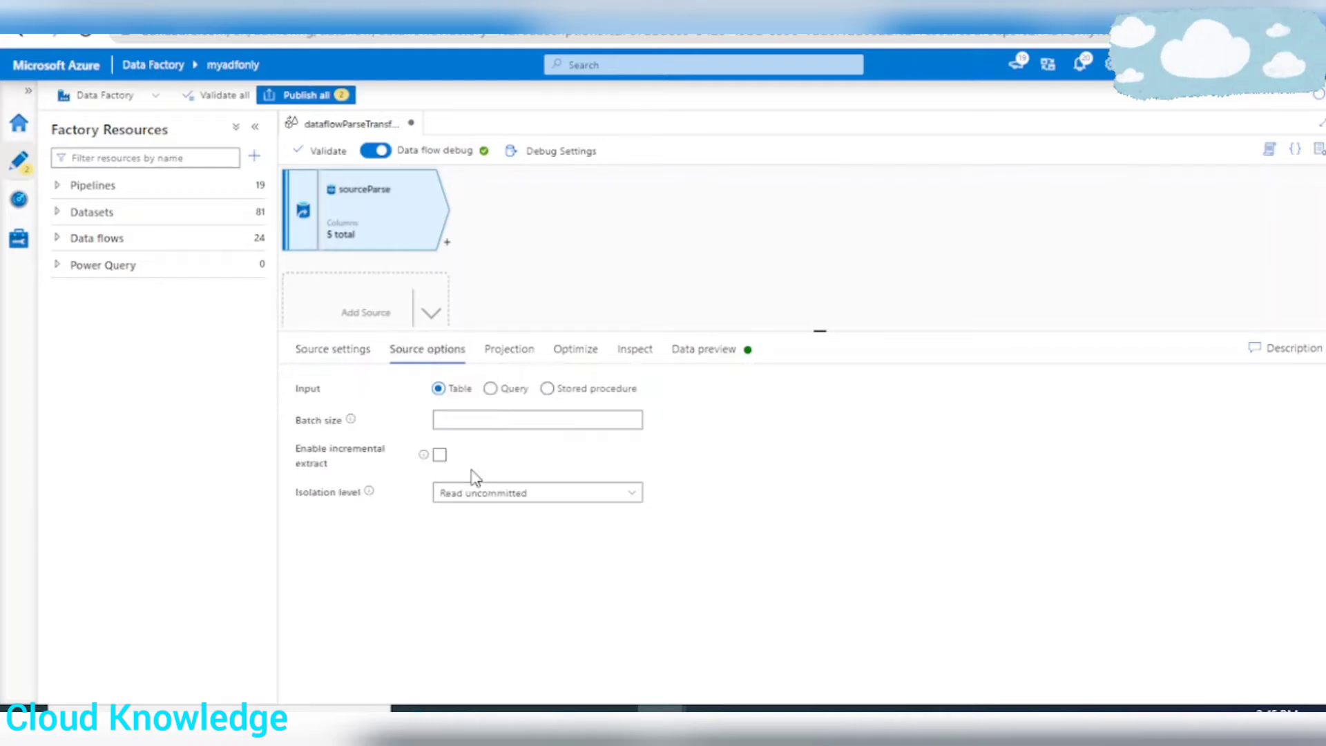
click(693, 371)
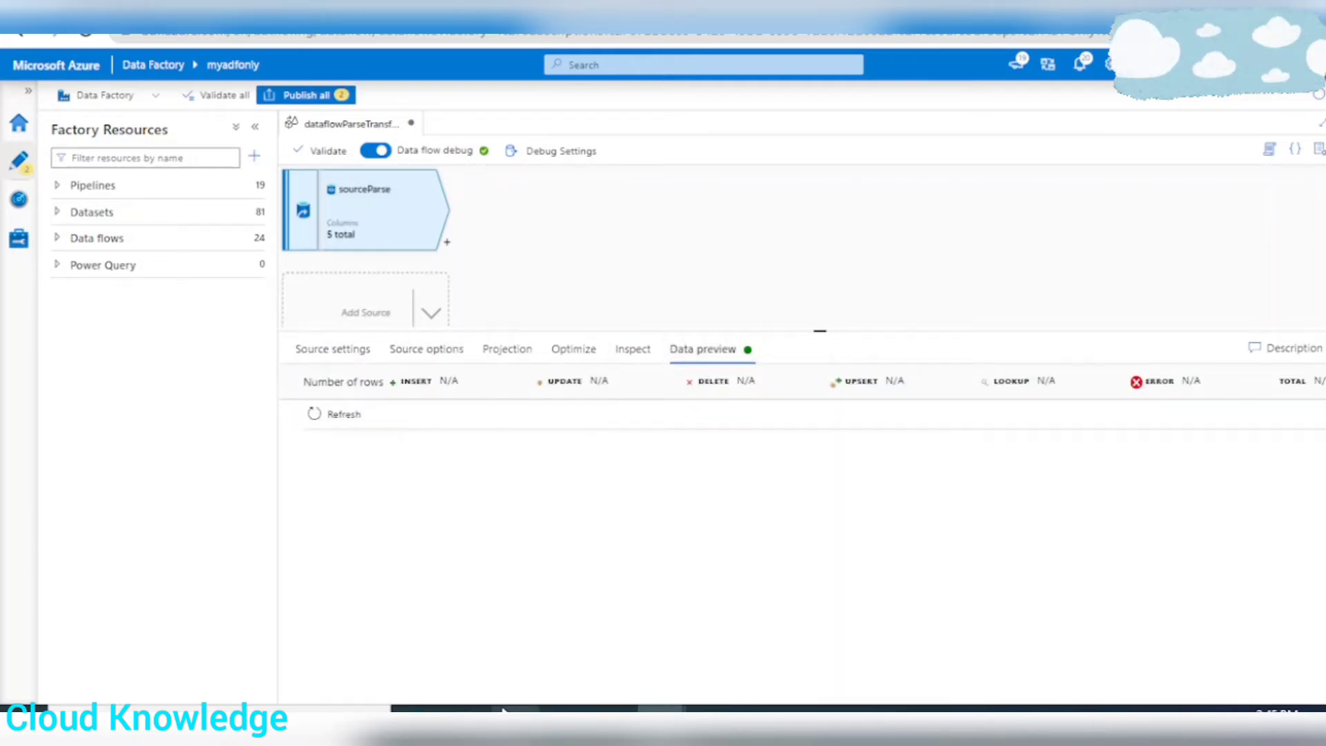
Step: Check the projection of sourceParse and refresh its data preview, comparing the rows with the Parse sheet in Excel
click(507, 349)
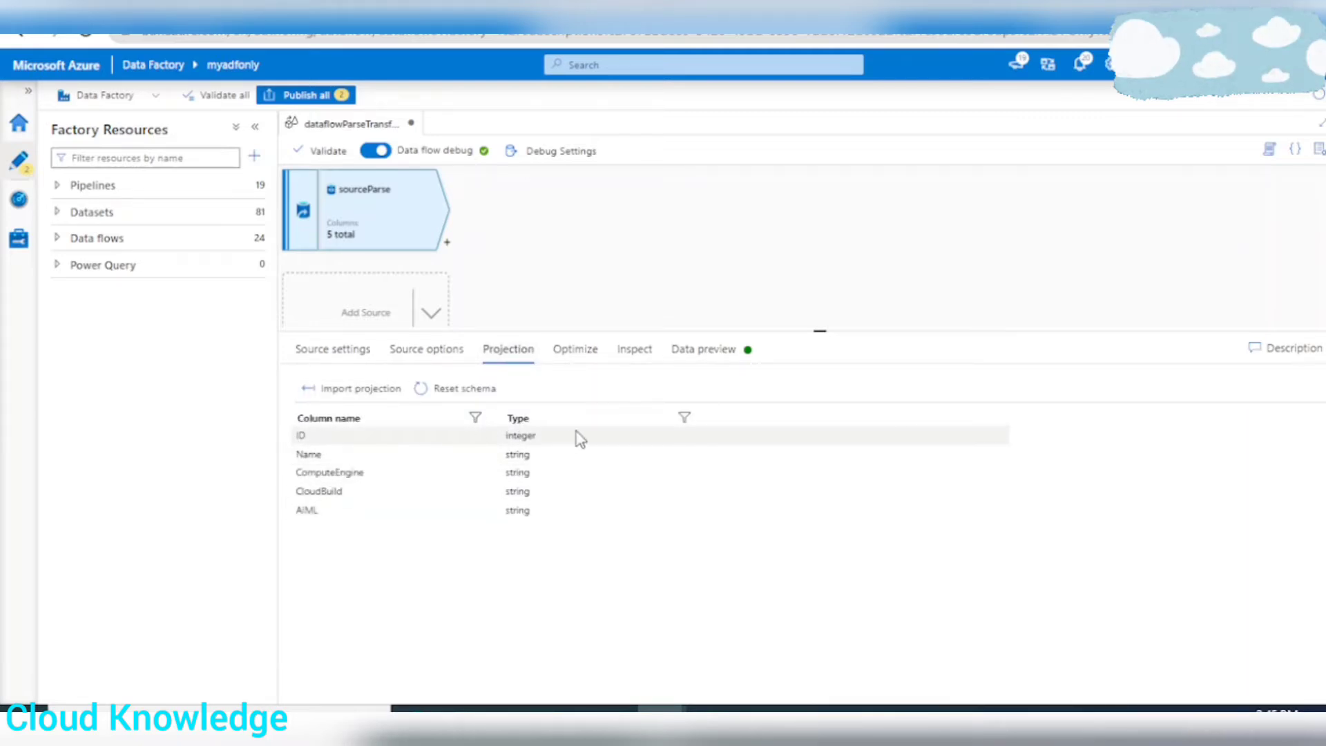
click(706, 351)
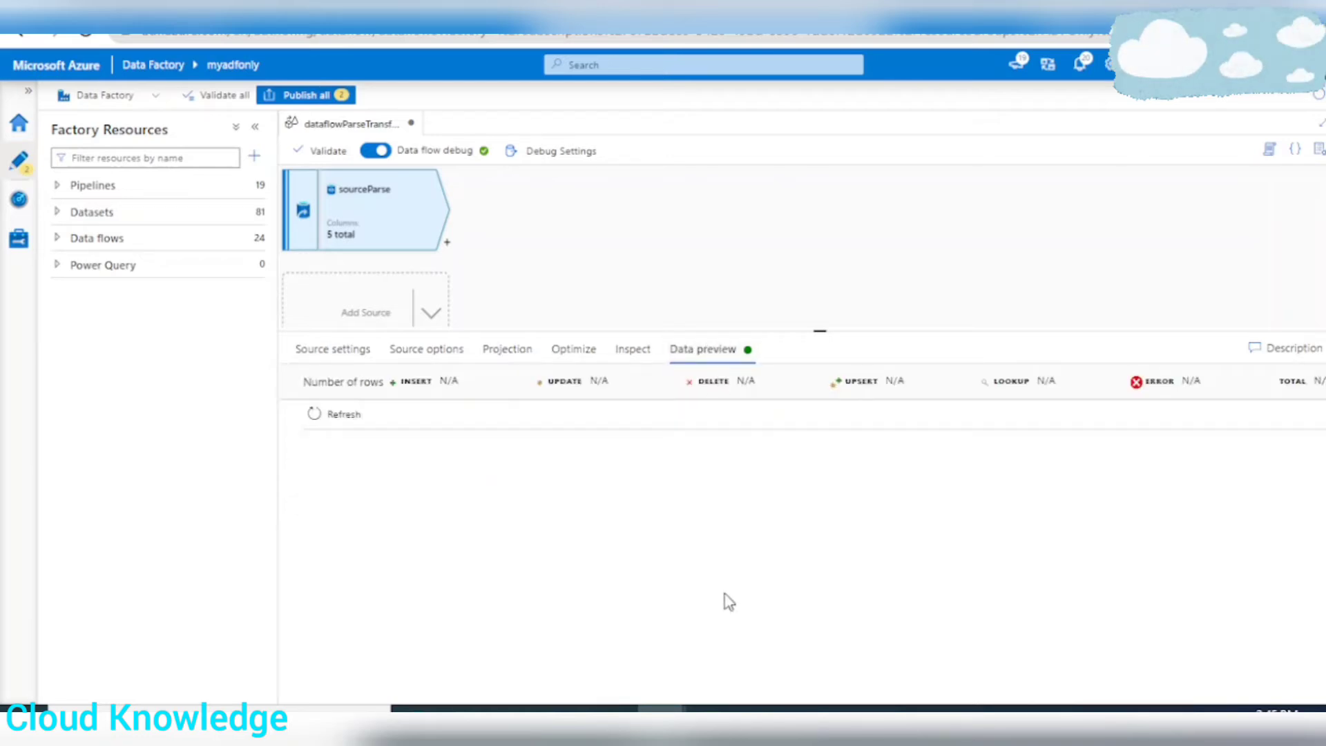
click(339, 414)
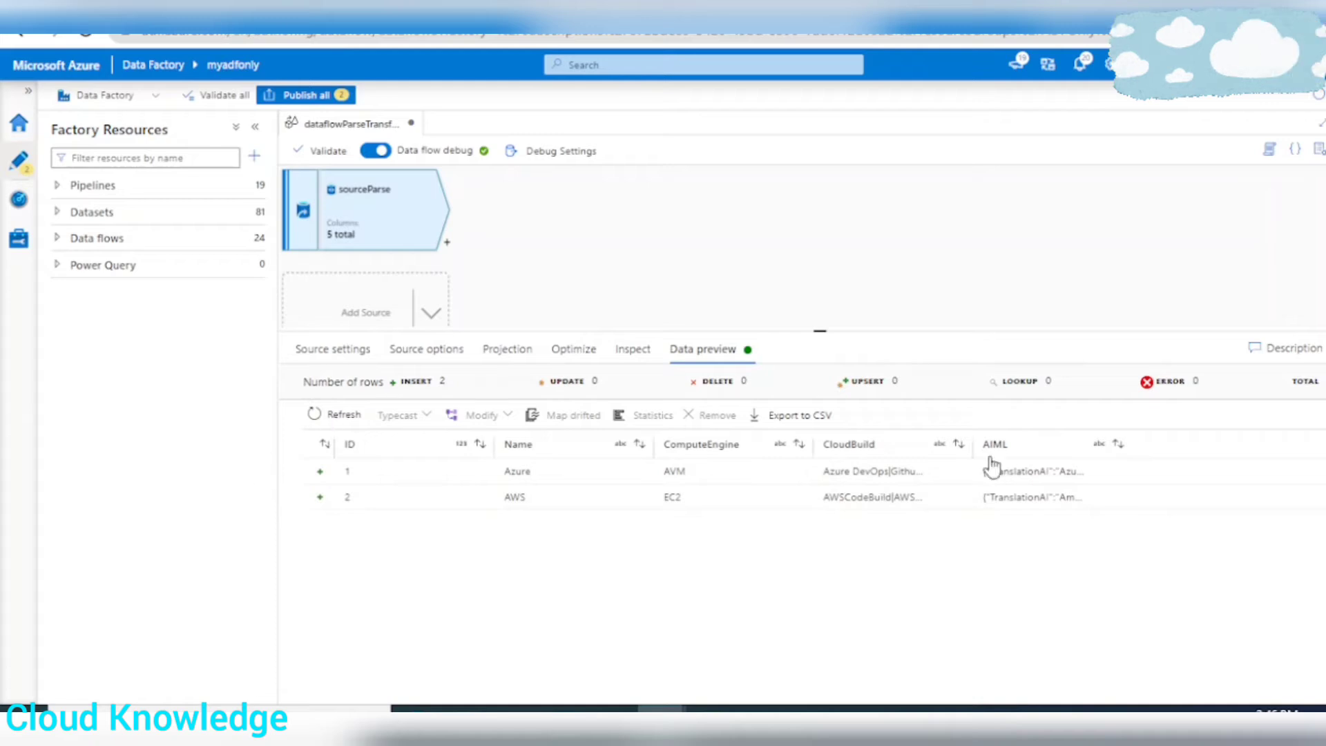
click(711, 709)
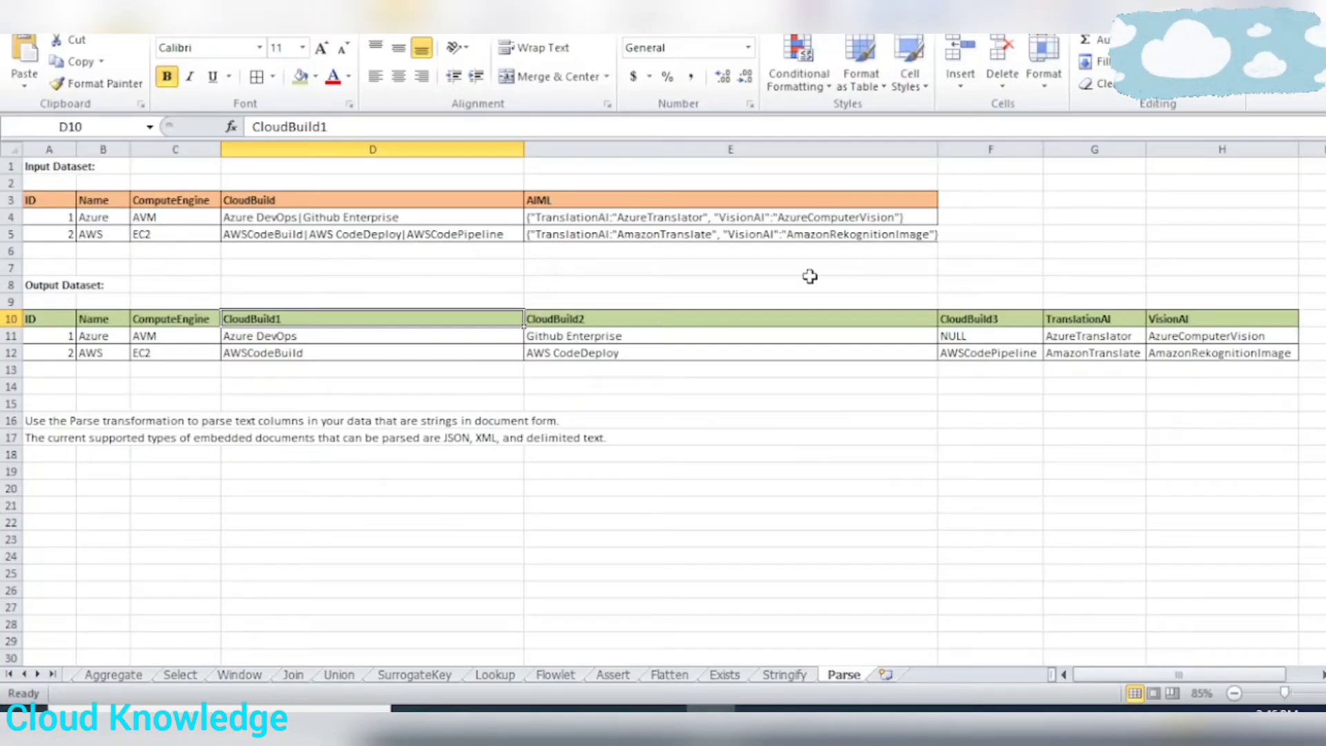
click(661, 710)
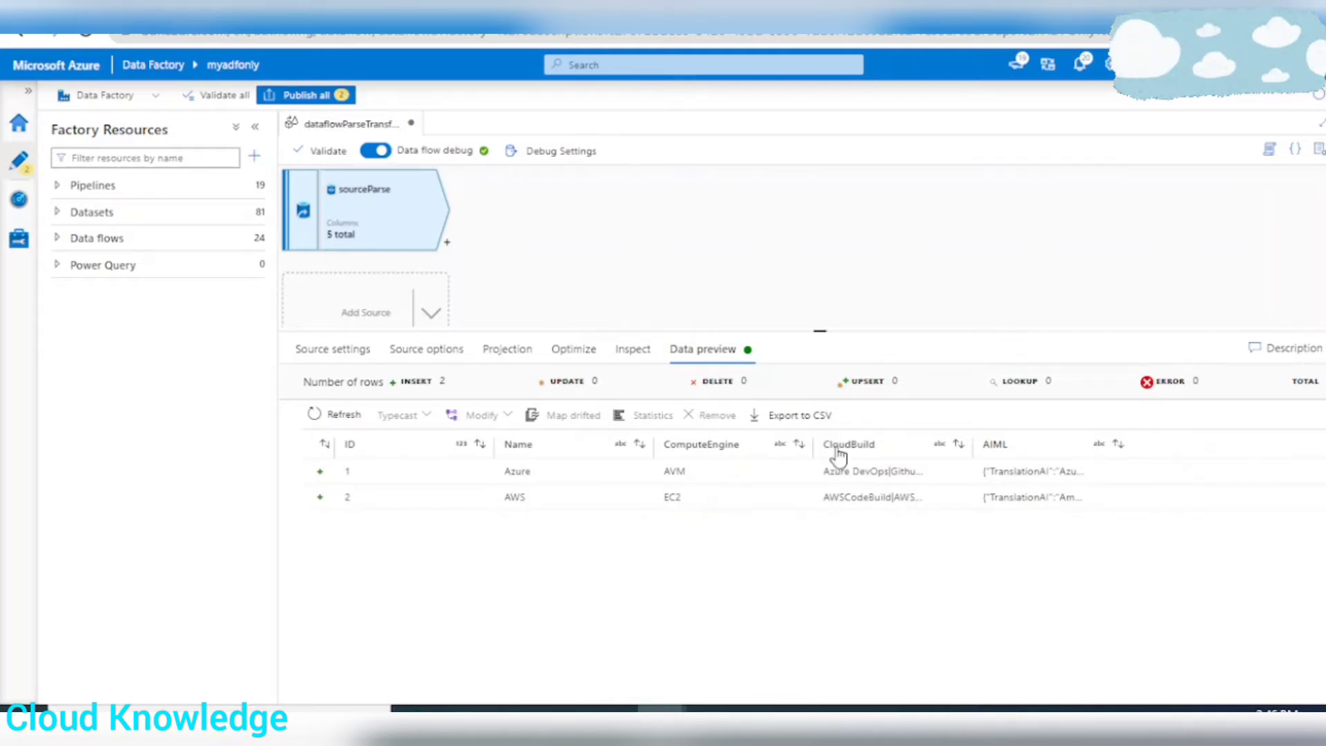
Step: Add a Parse transformation after sourceParse and name its output stream parseData
click(449, 243)
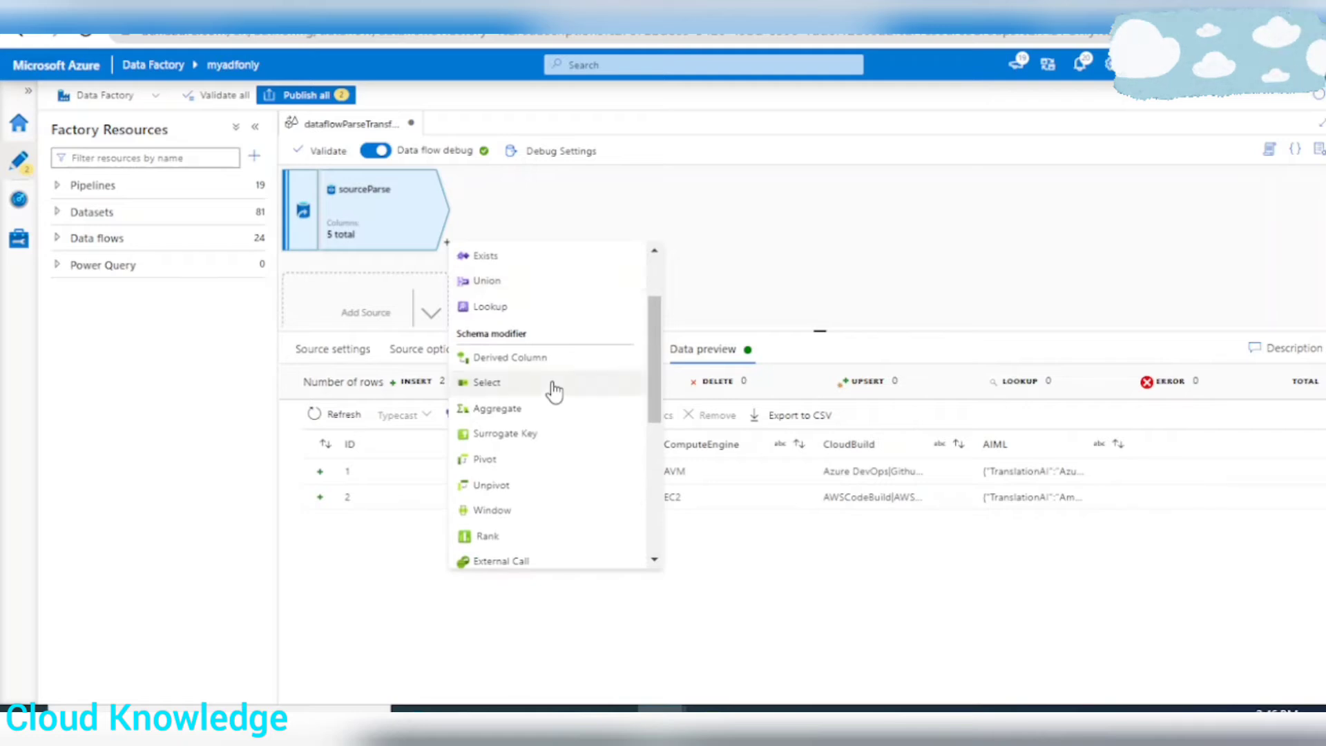
scroll(552, 388, down, 5)
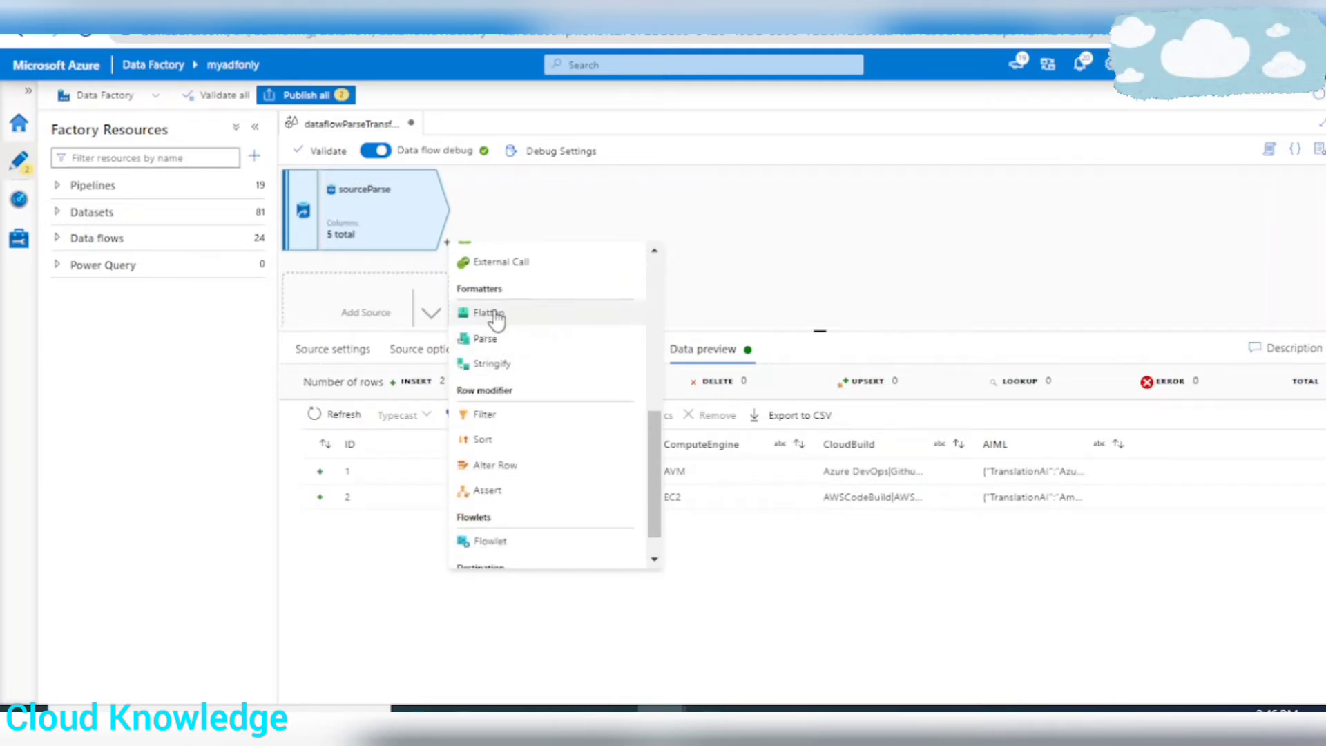
click(484, 341)
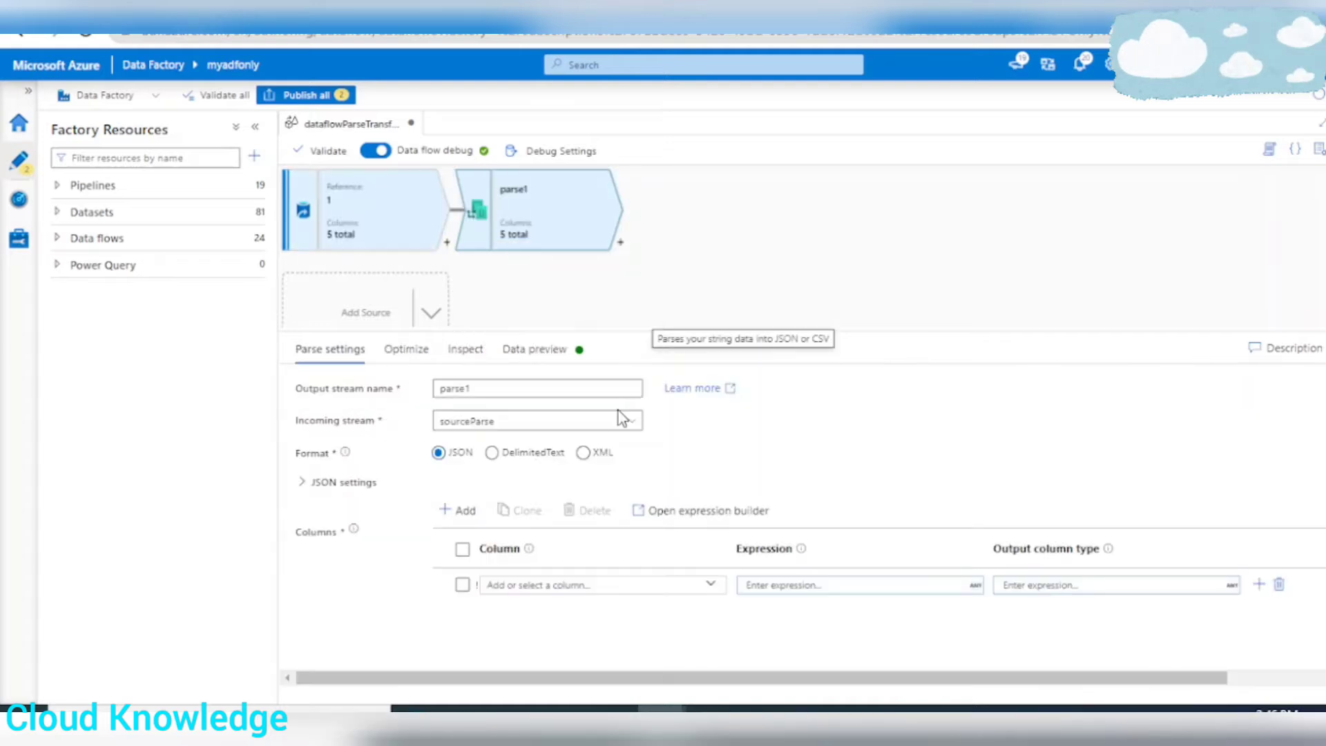
click(489, 388)
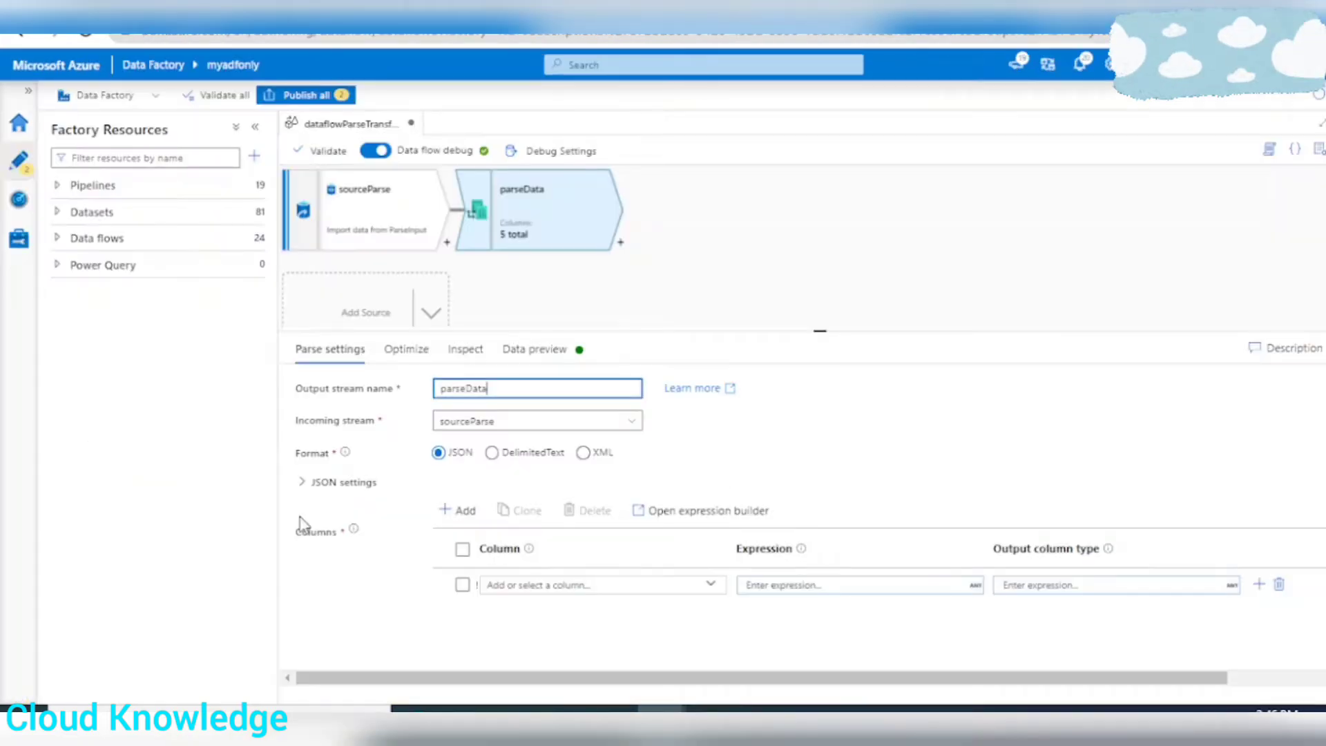
click(285, 458)
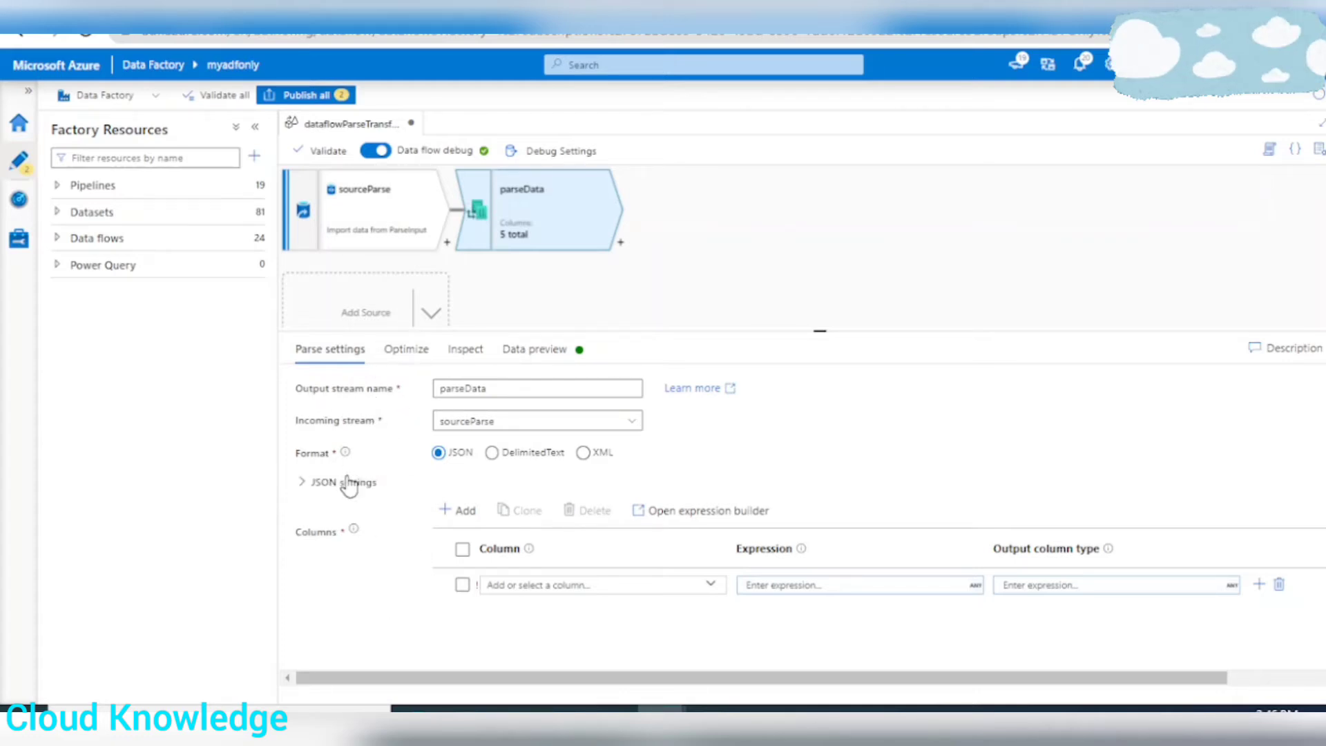
Step: Set the parse format to DelimitedText with Pipe (|) as the column delimiter
mouse_move(346, 455)
click(492, 452)
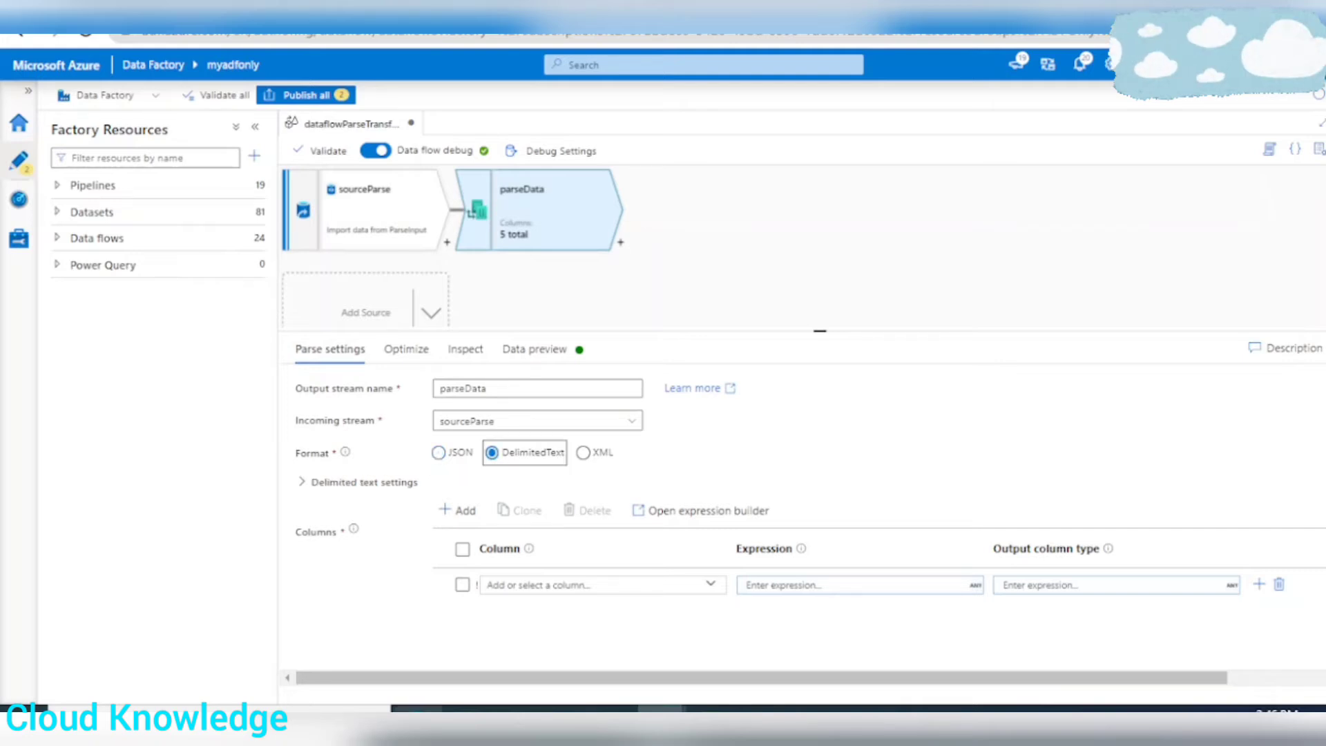
click(303, 483)
scroll(554, 517, down, 1)
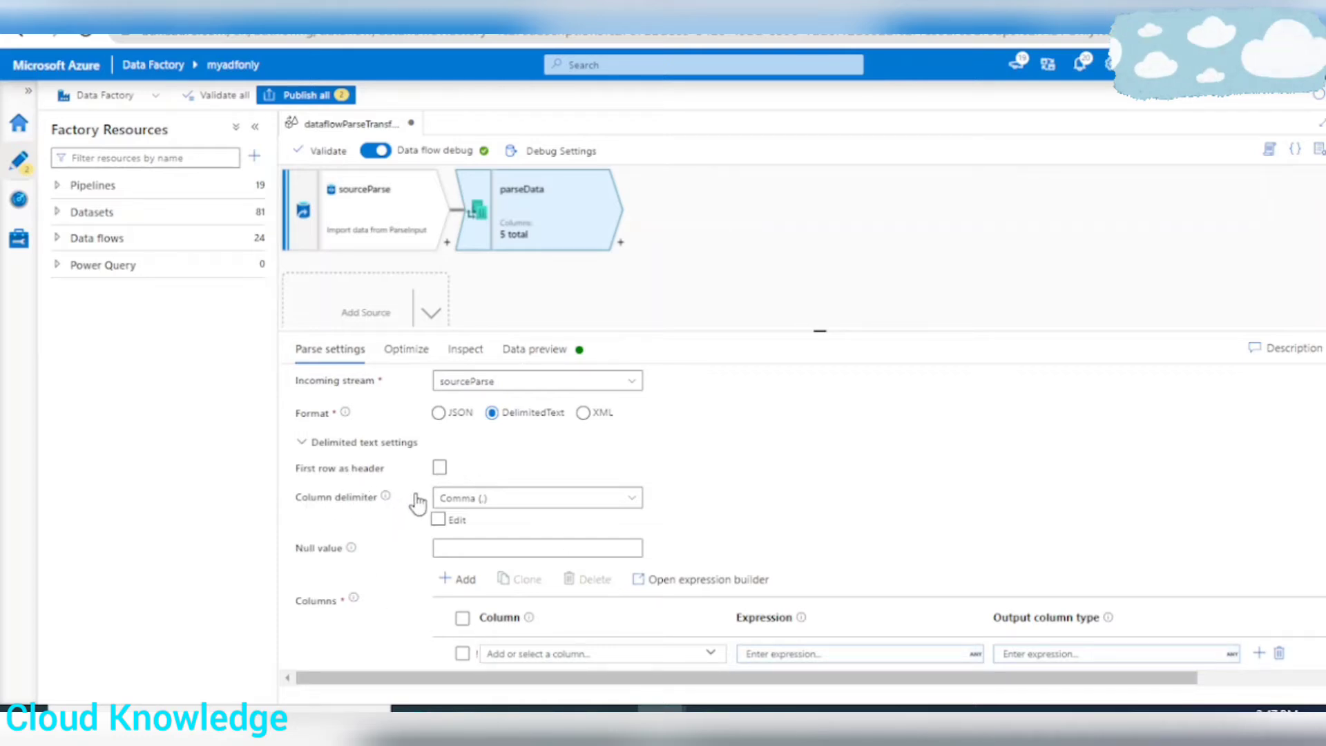
click(628, 500)
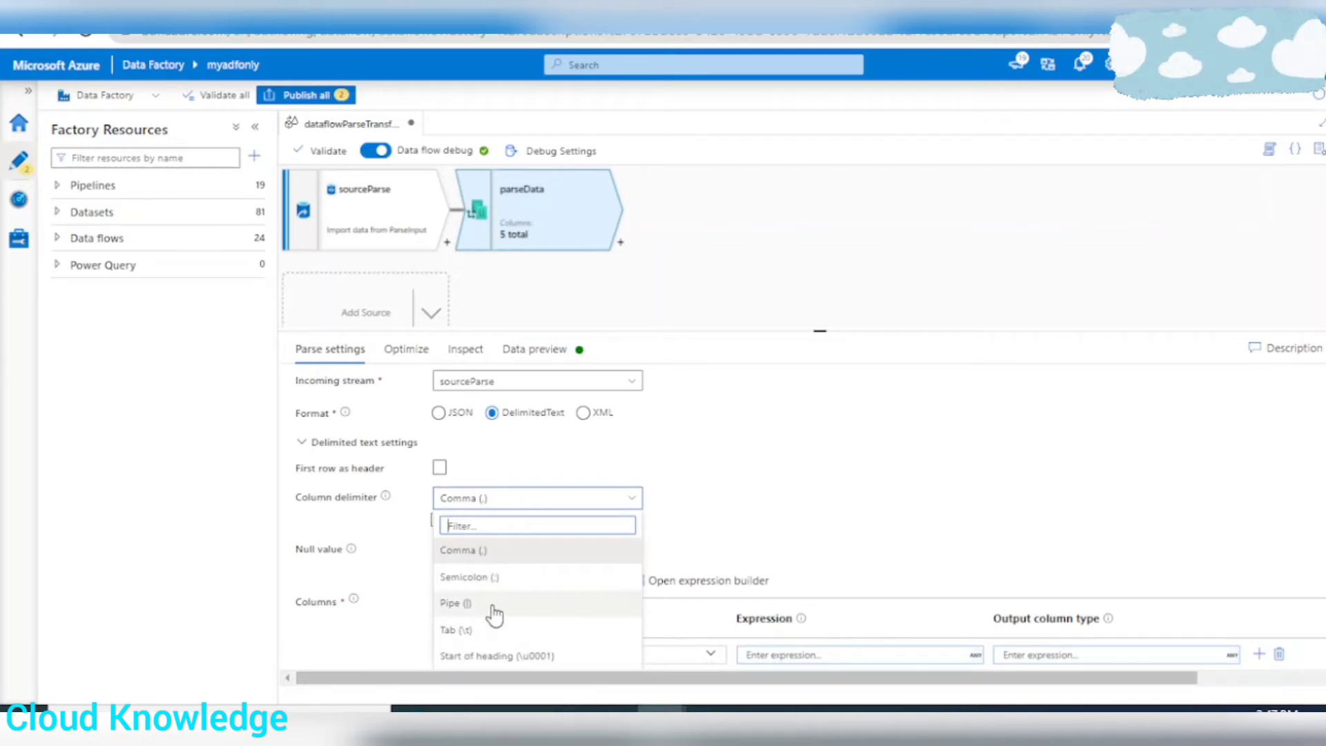
click(455, 605)
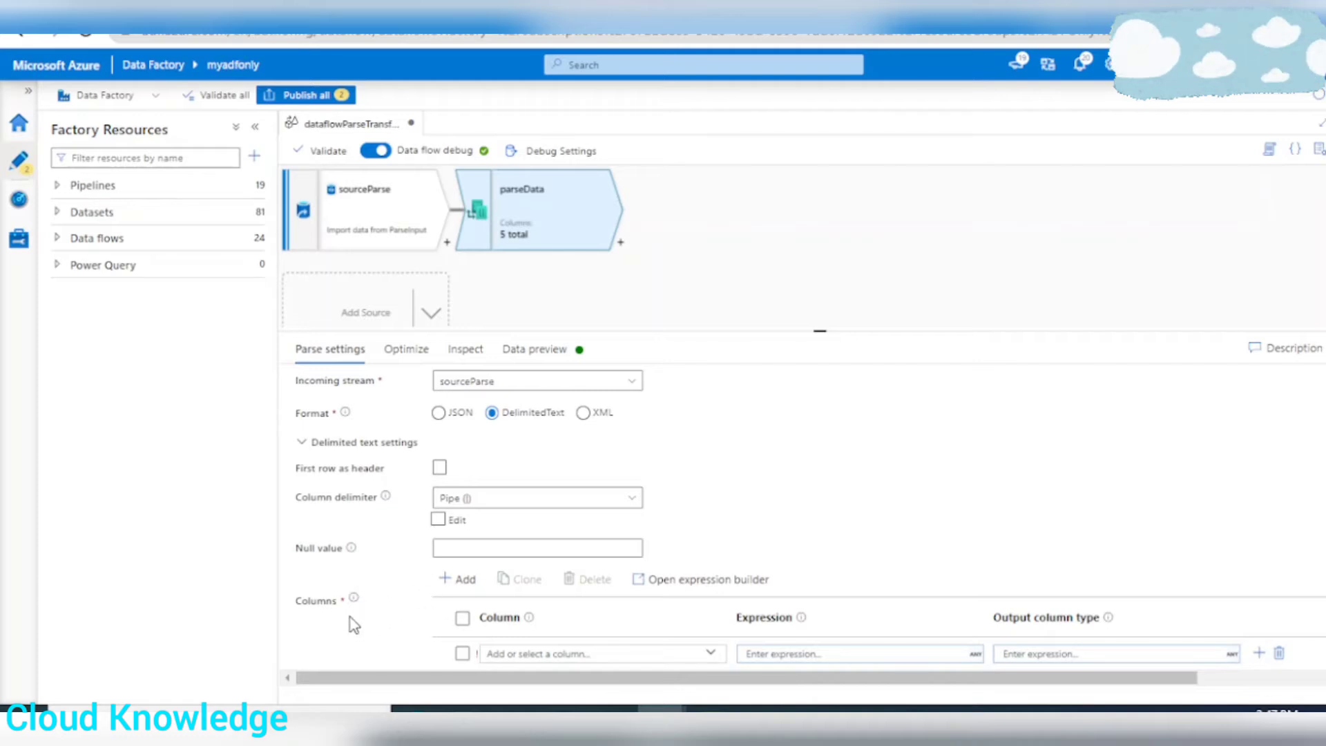
Step: Define a parse column named CloudBuildName with the CloudBuild input column as its expression
click(712, 654)
scroll(555, 608, down, 1)
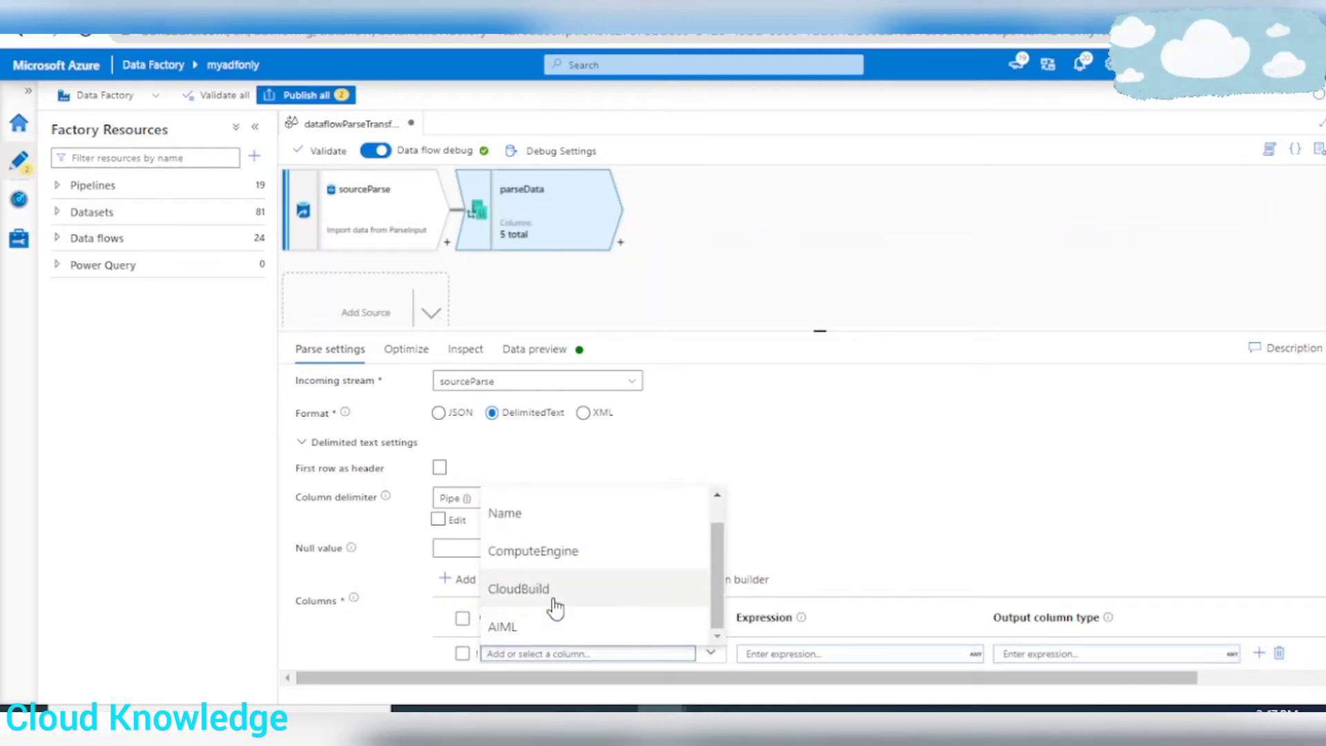
click(553, 595)
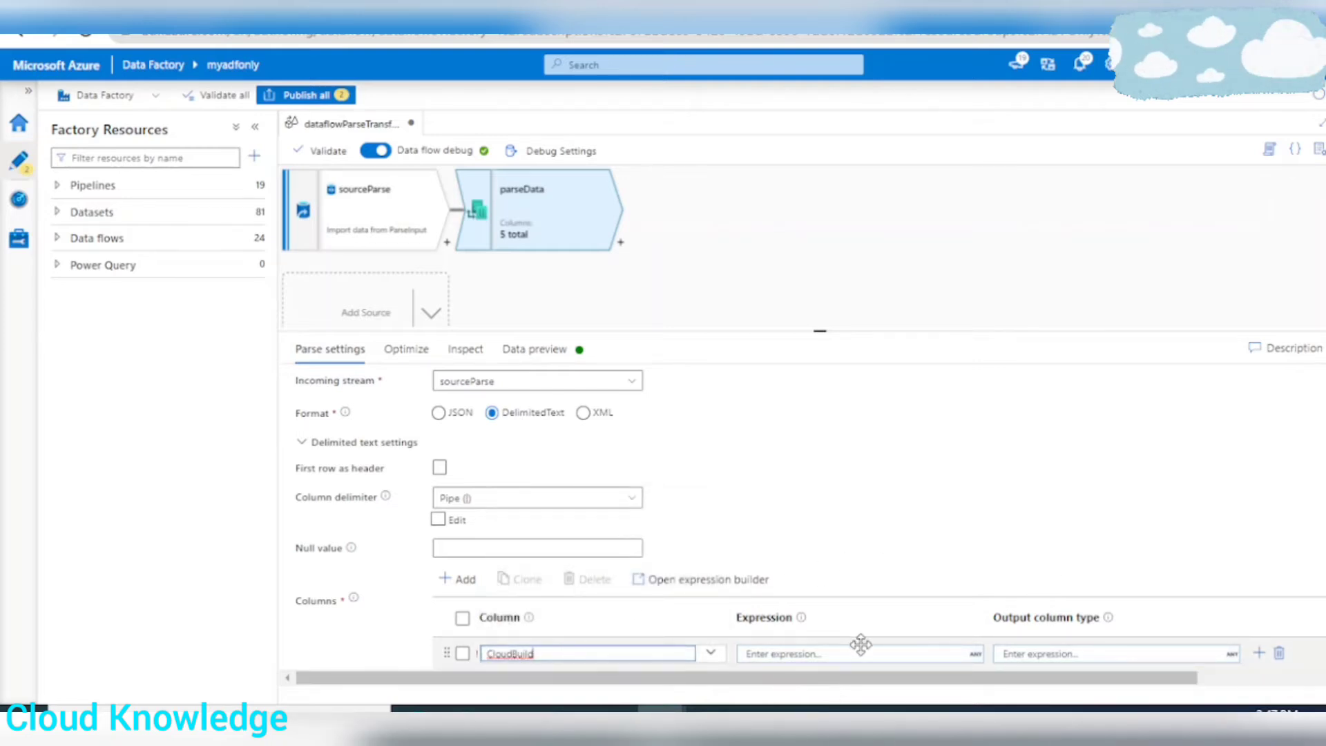
click(802, 653)
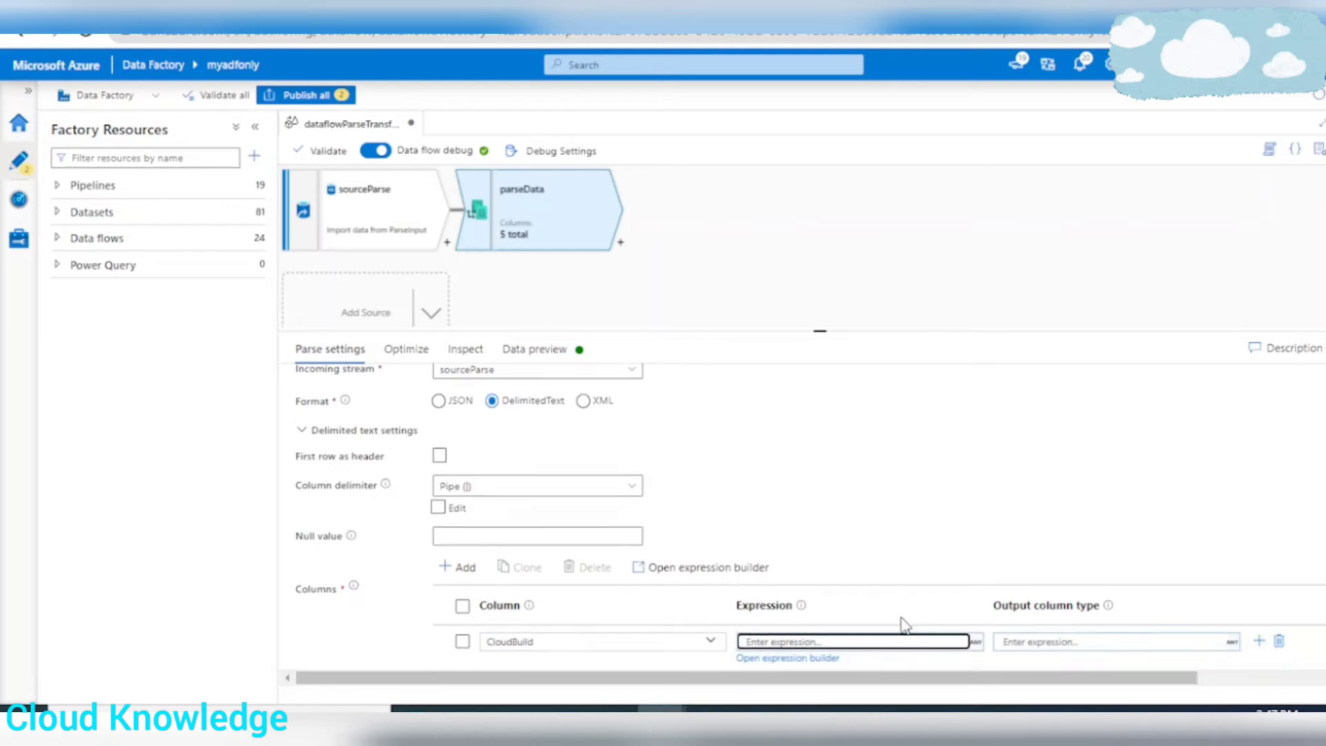
click(787, 658)
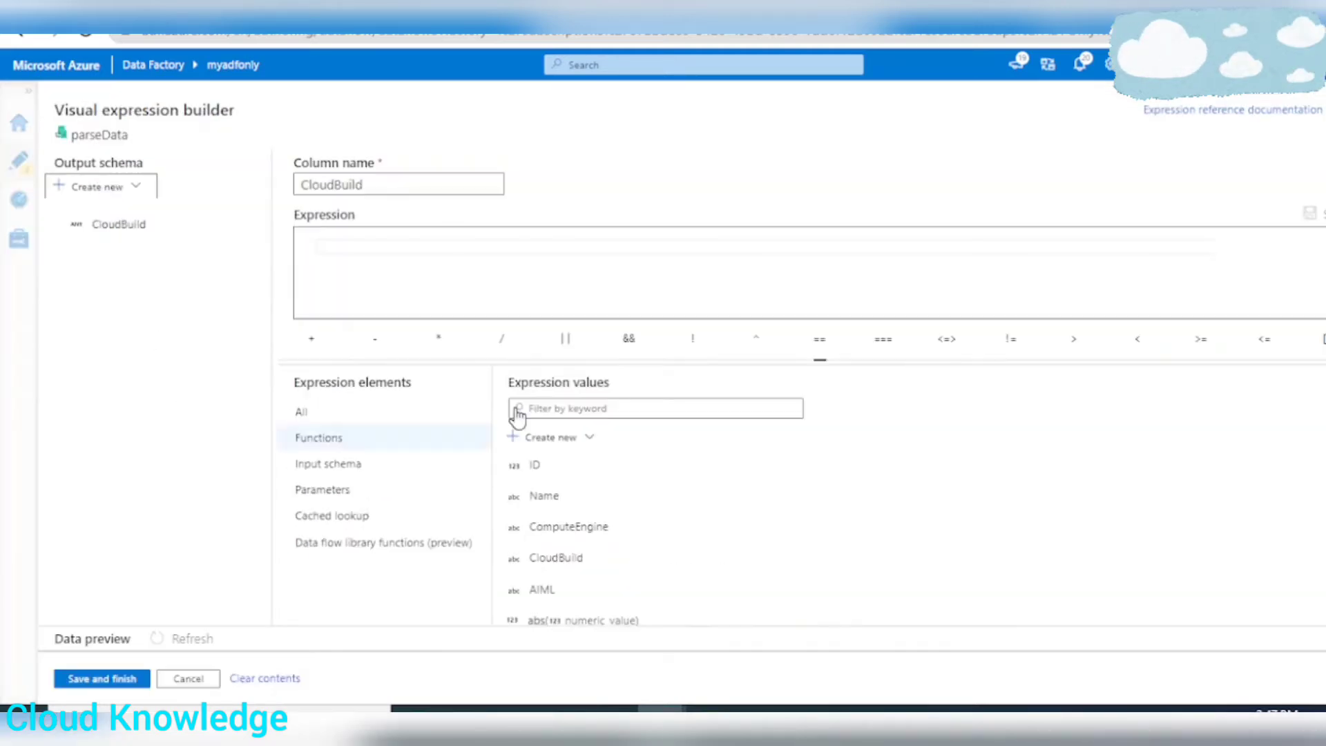
click(575, 561)
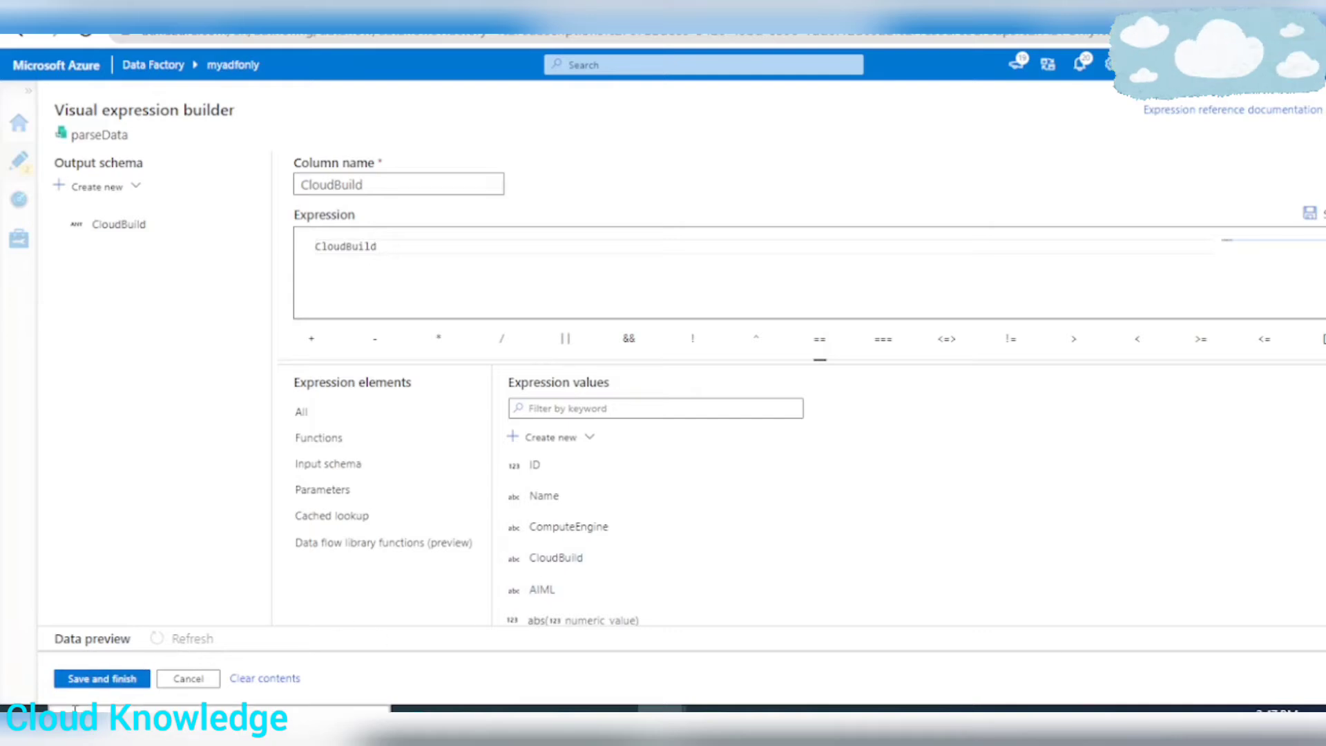
click(107, 678)
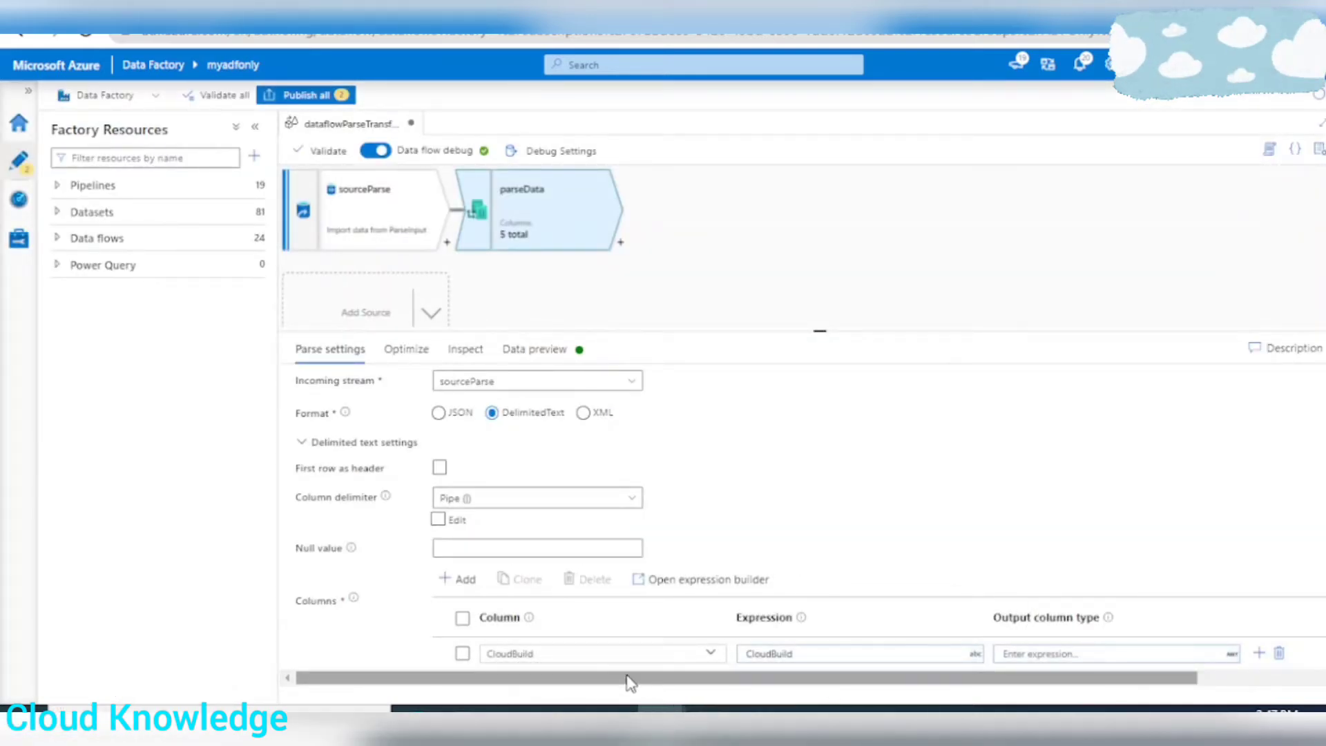
click(570, 654)
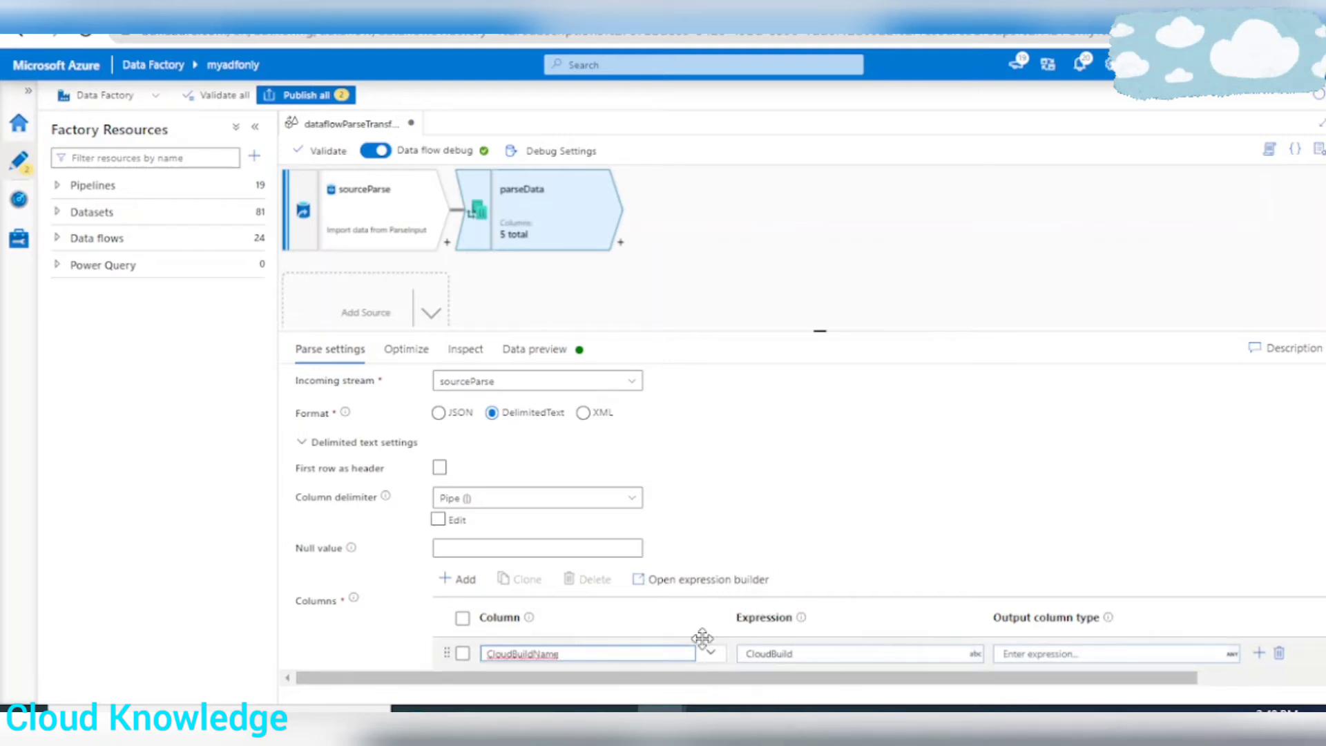
click(811, 657)
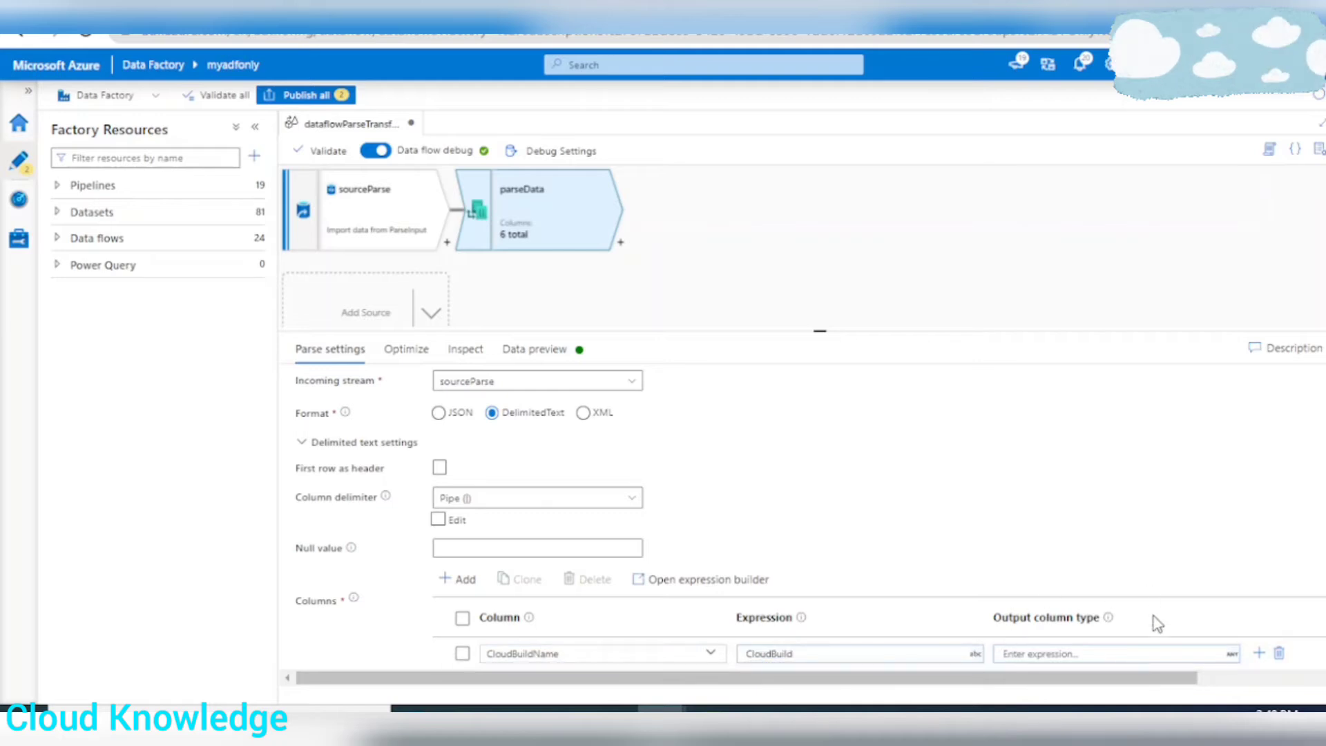
Step: Define the complex output type of CloudBuildName as (CloudBuild1 as string, CloudBuild2 as string, CloudBuild3 as string), checking the target column names in Excel
click(1043, 653)
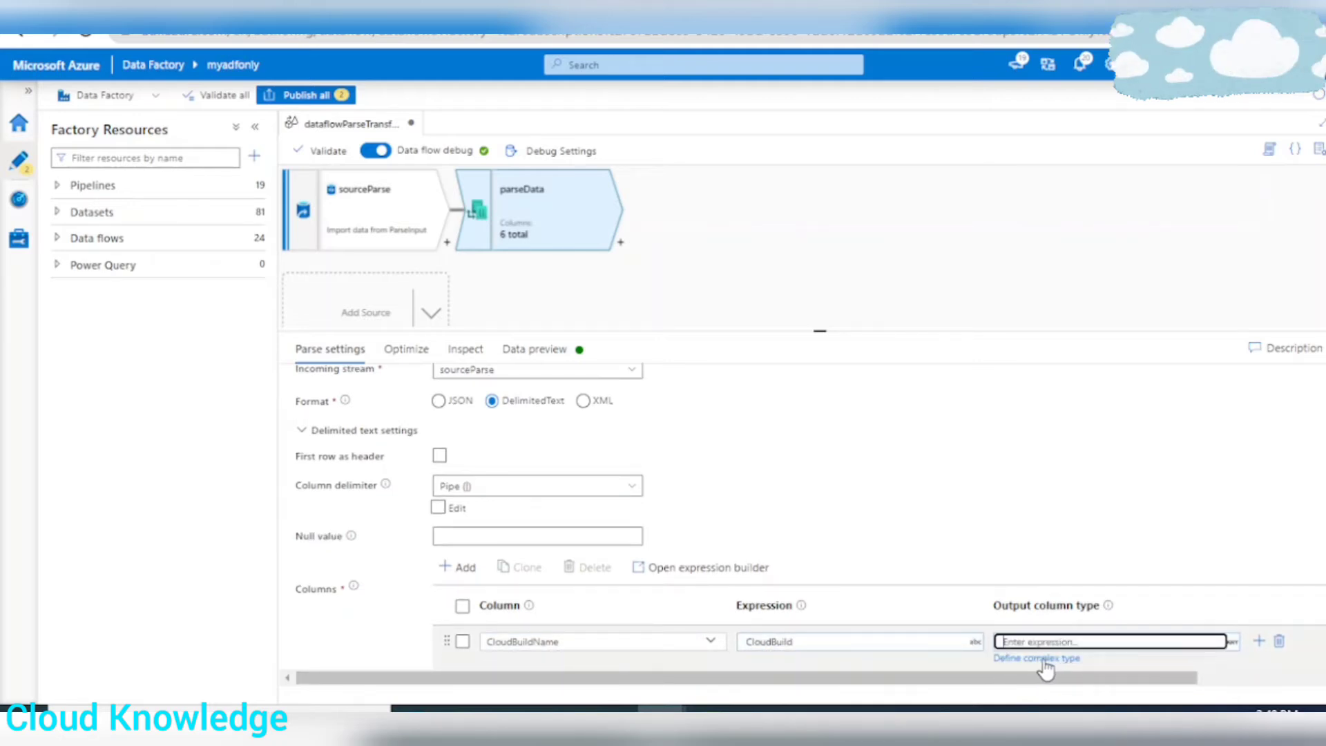
click(1047, 659)
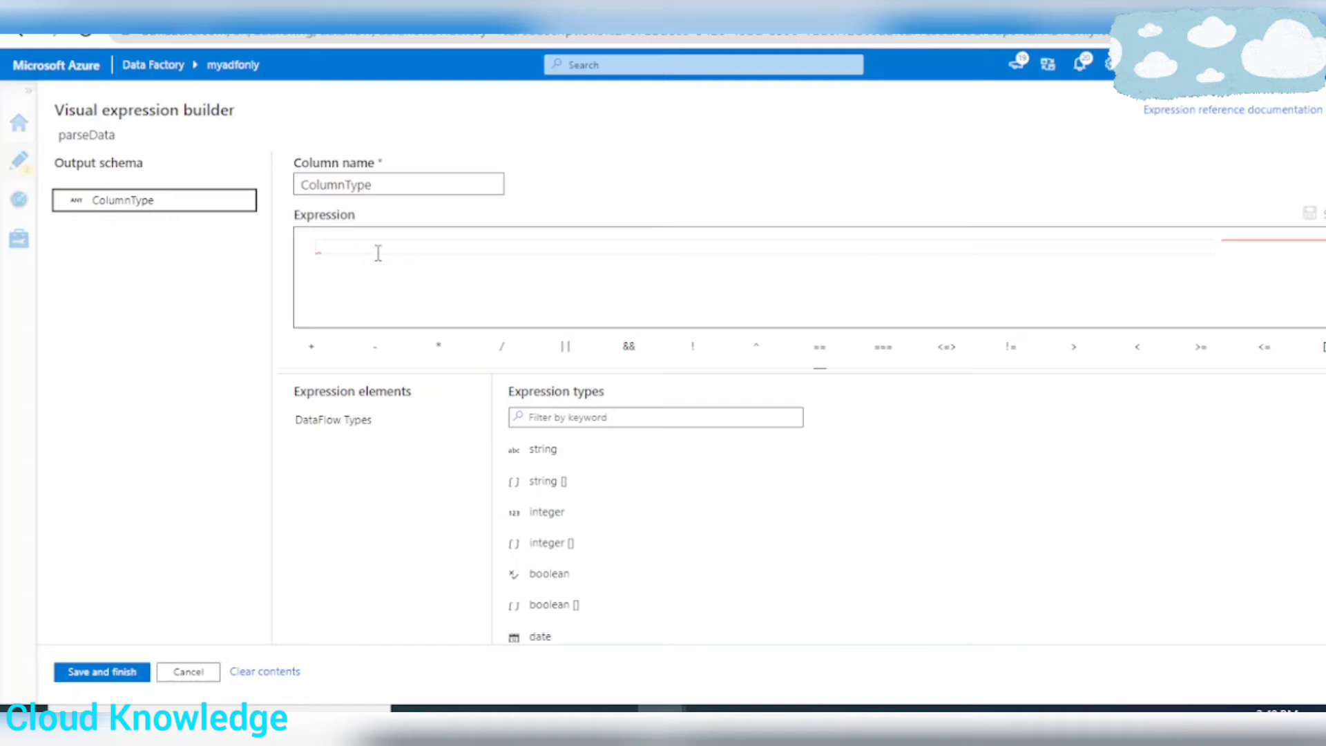
click(376, 245)
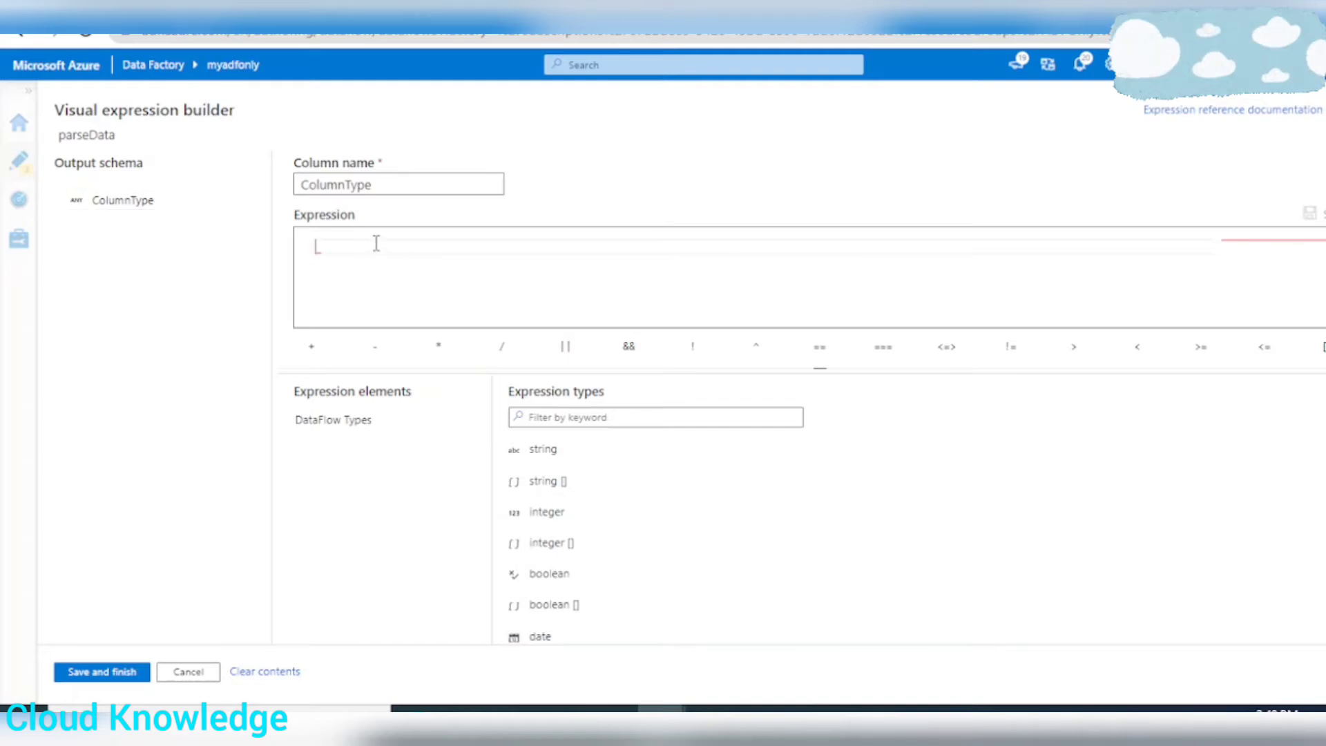
text(()
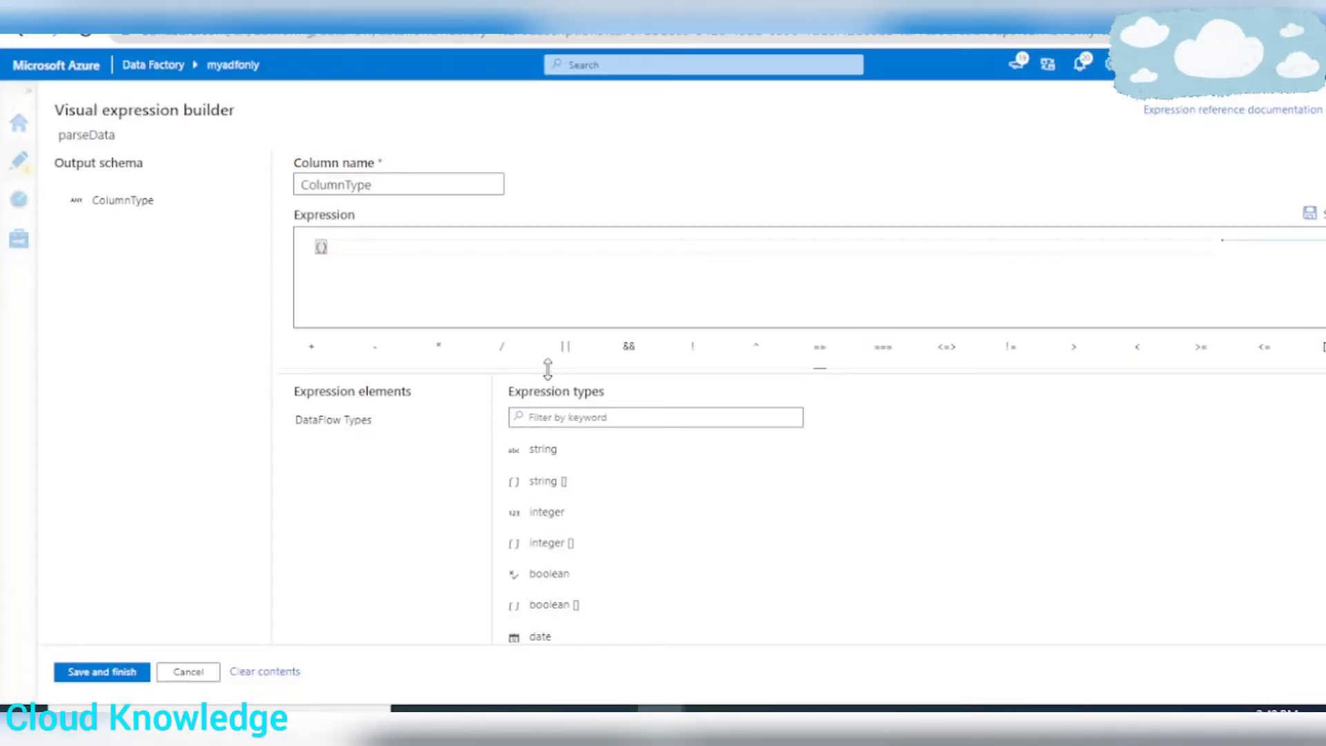
text(CloudBuild1 as string,)
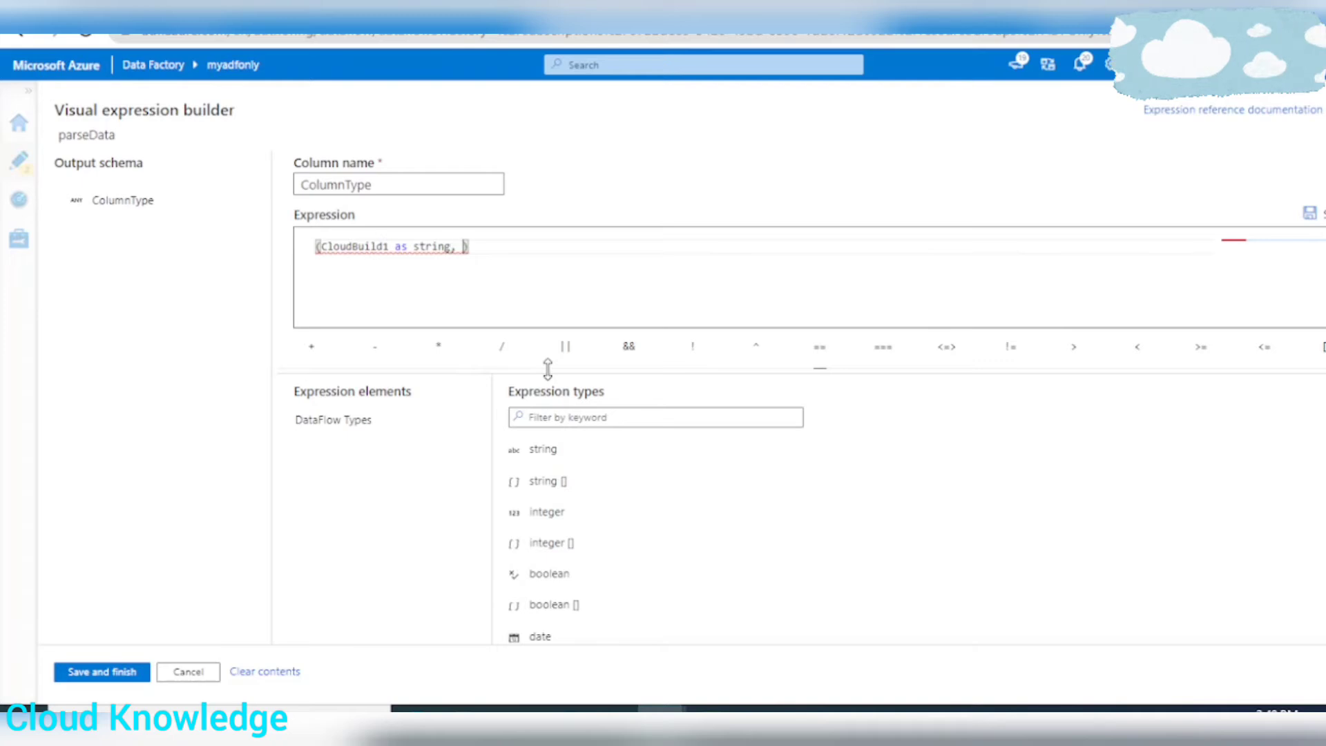
key(alt+Tab)
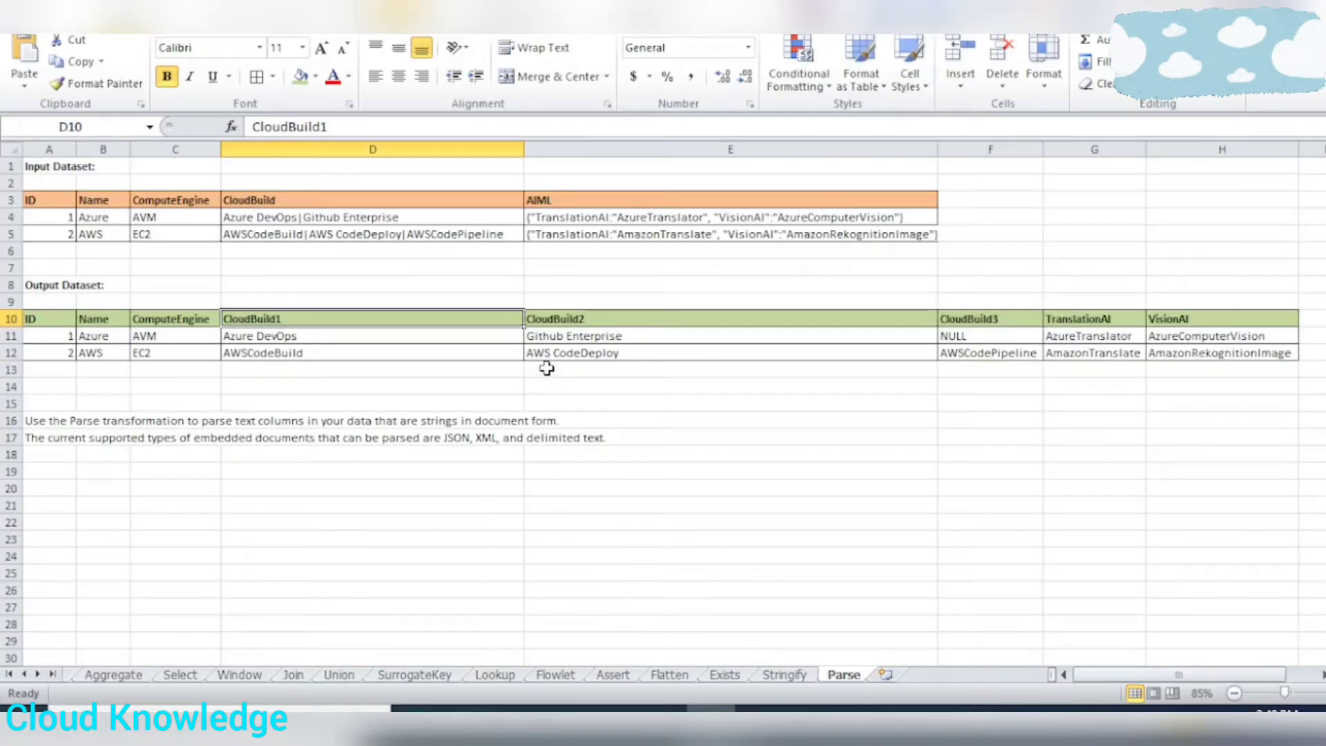
key(alt+Tab)
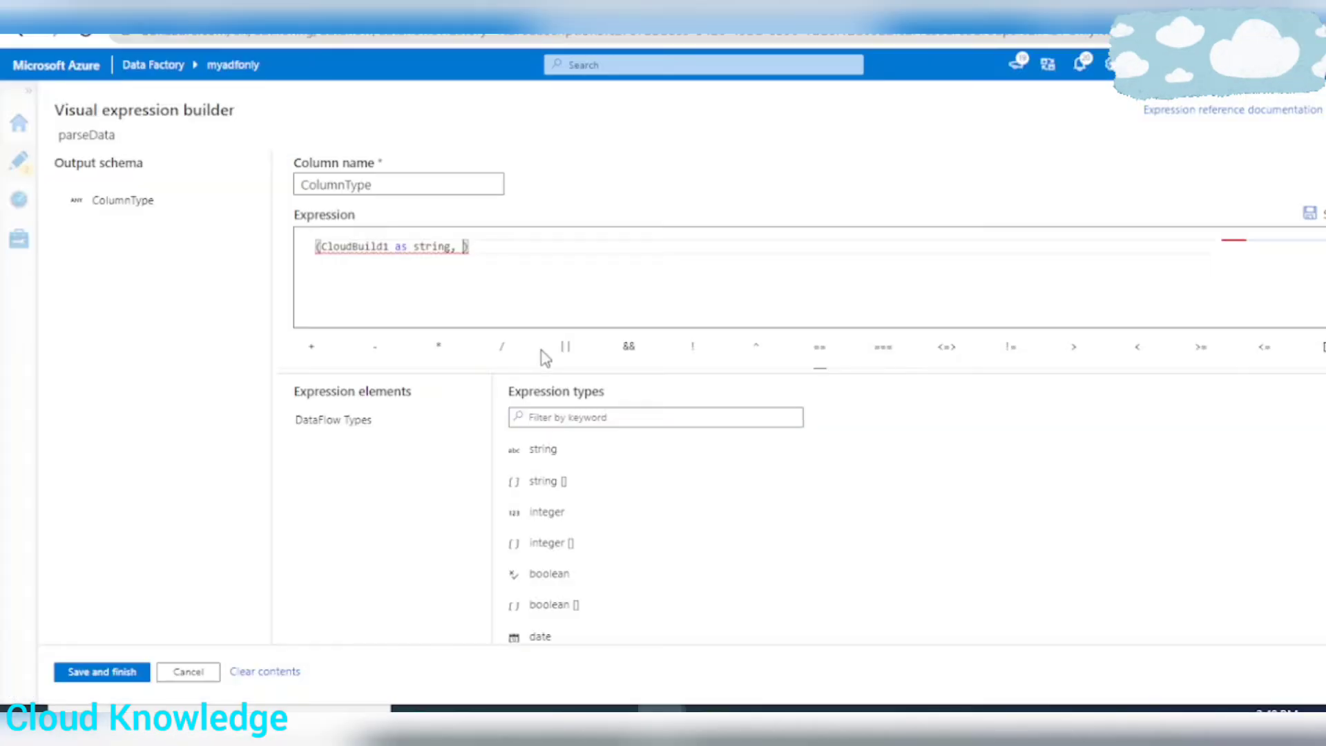
text(CloudBuild2 as string)
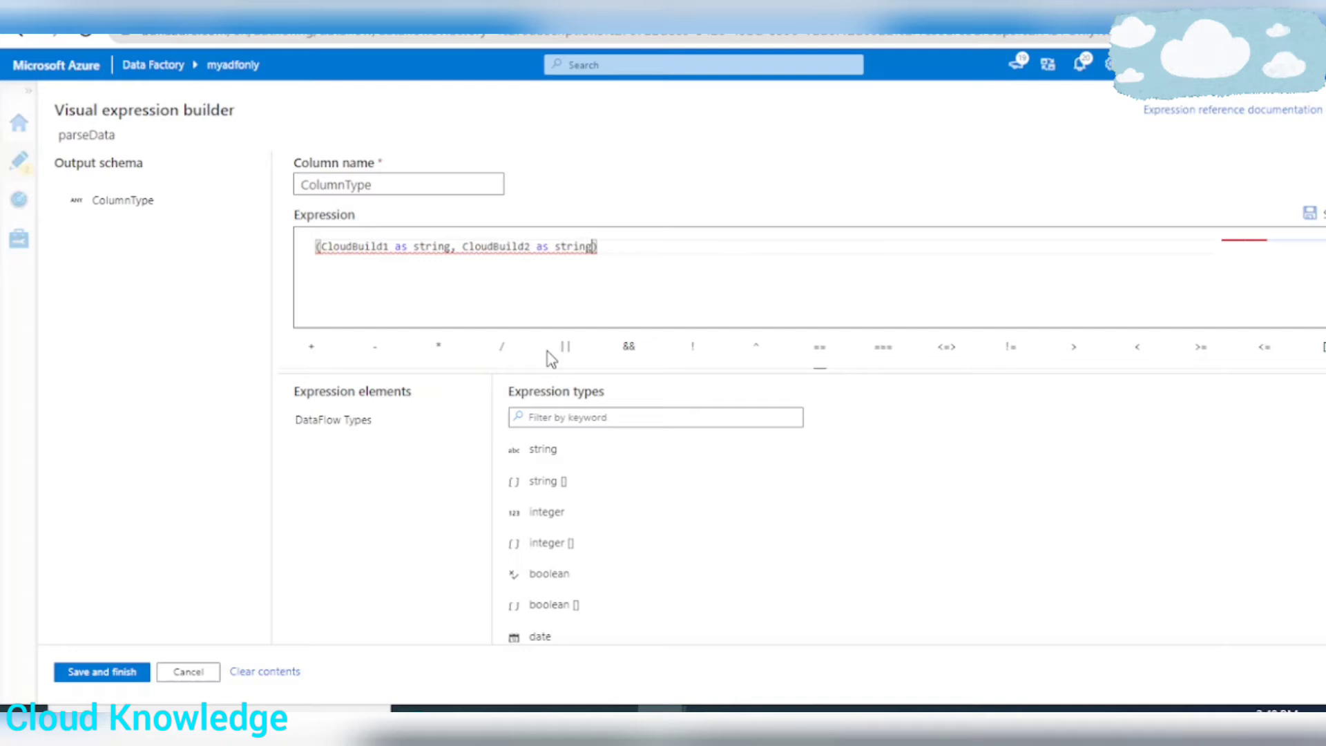
text(CloudBuild3 as string)
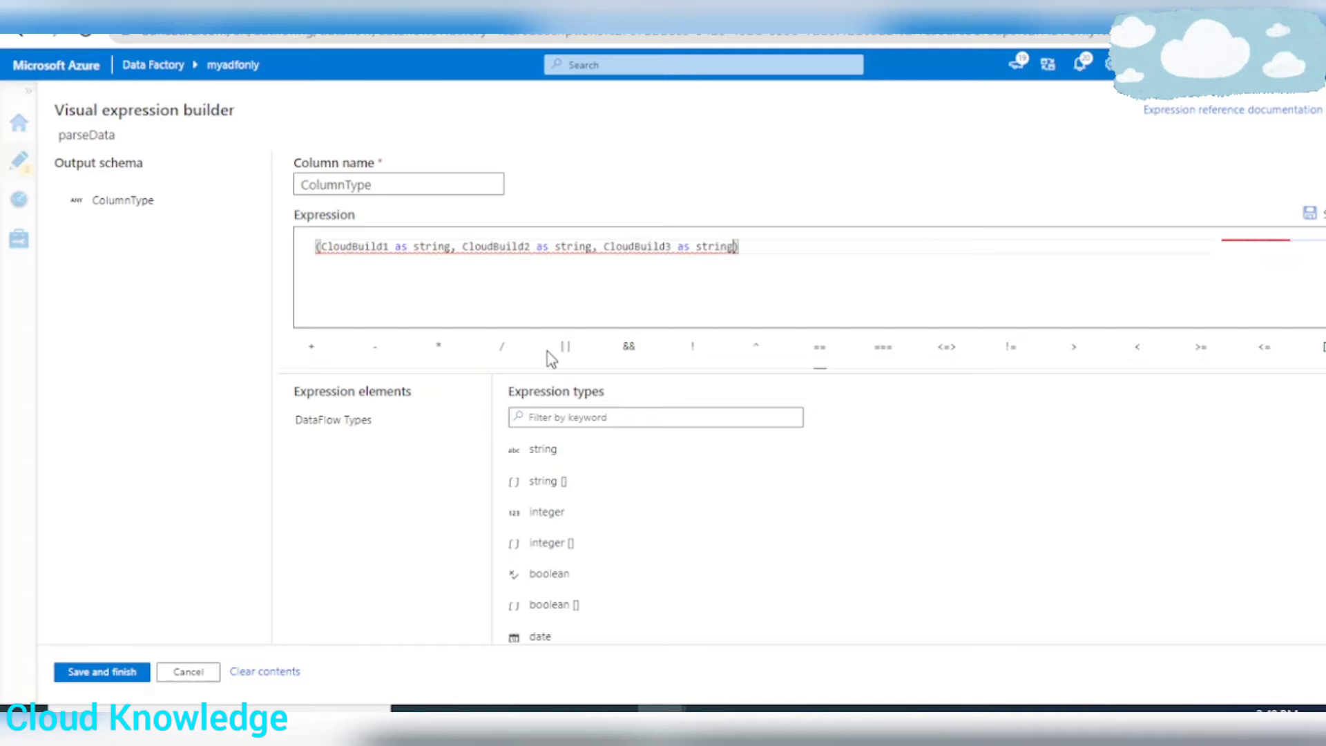
Step: Check the AWS row's CloudBuild value in Excel against the output type expression, and save the expression
click(711, 714)
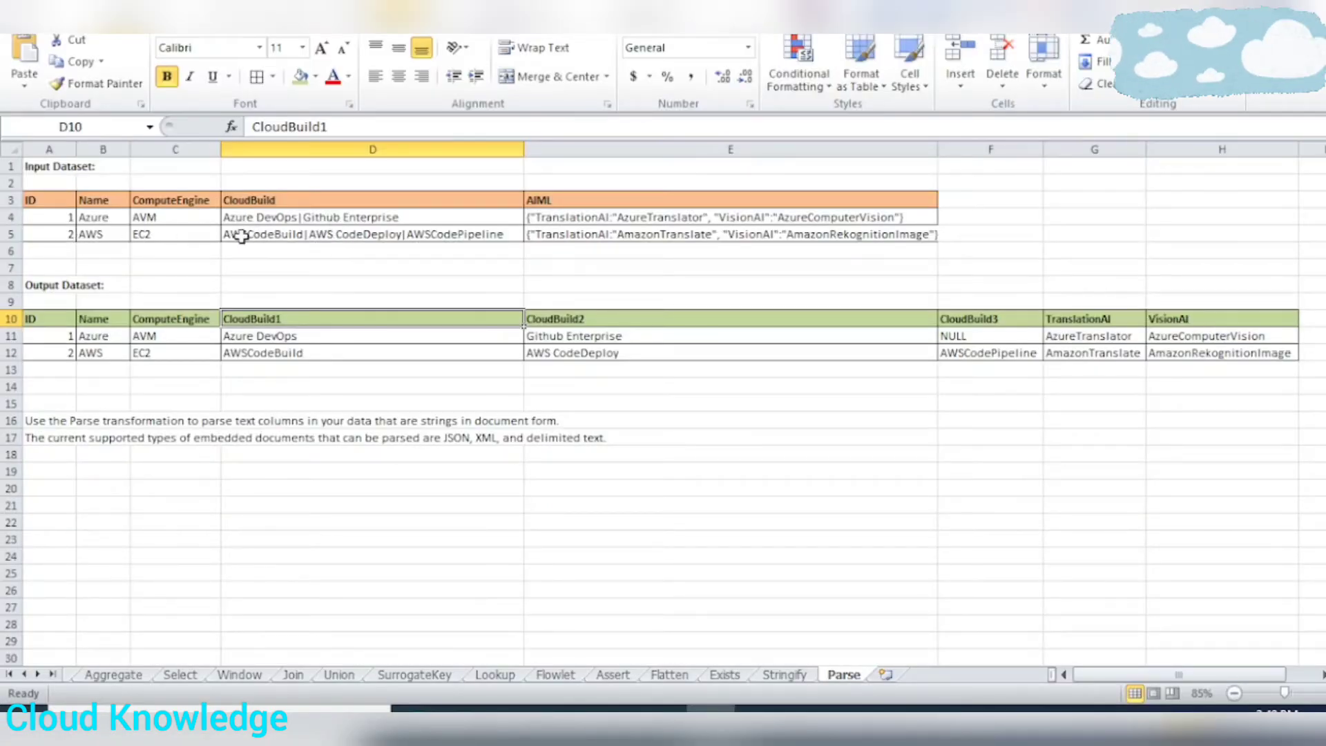
click(265, 235)
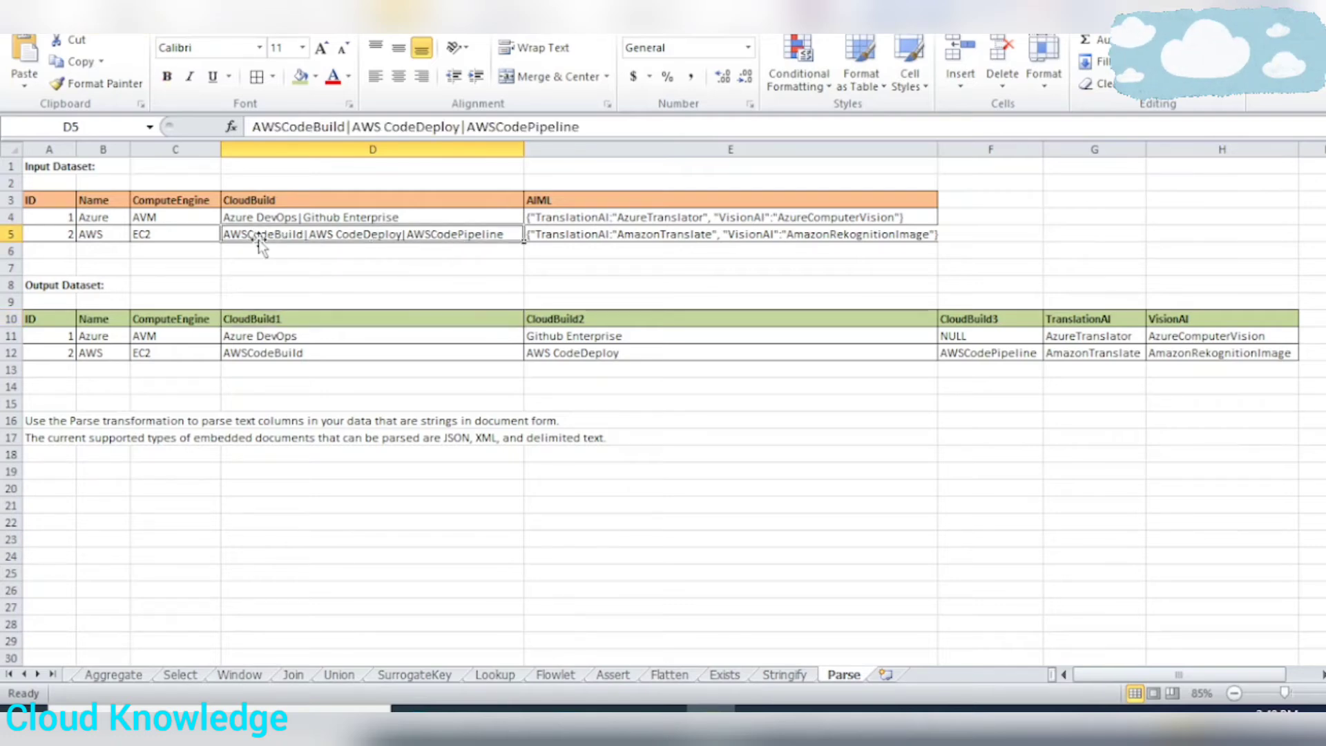
key(alt+Tab)
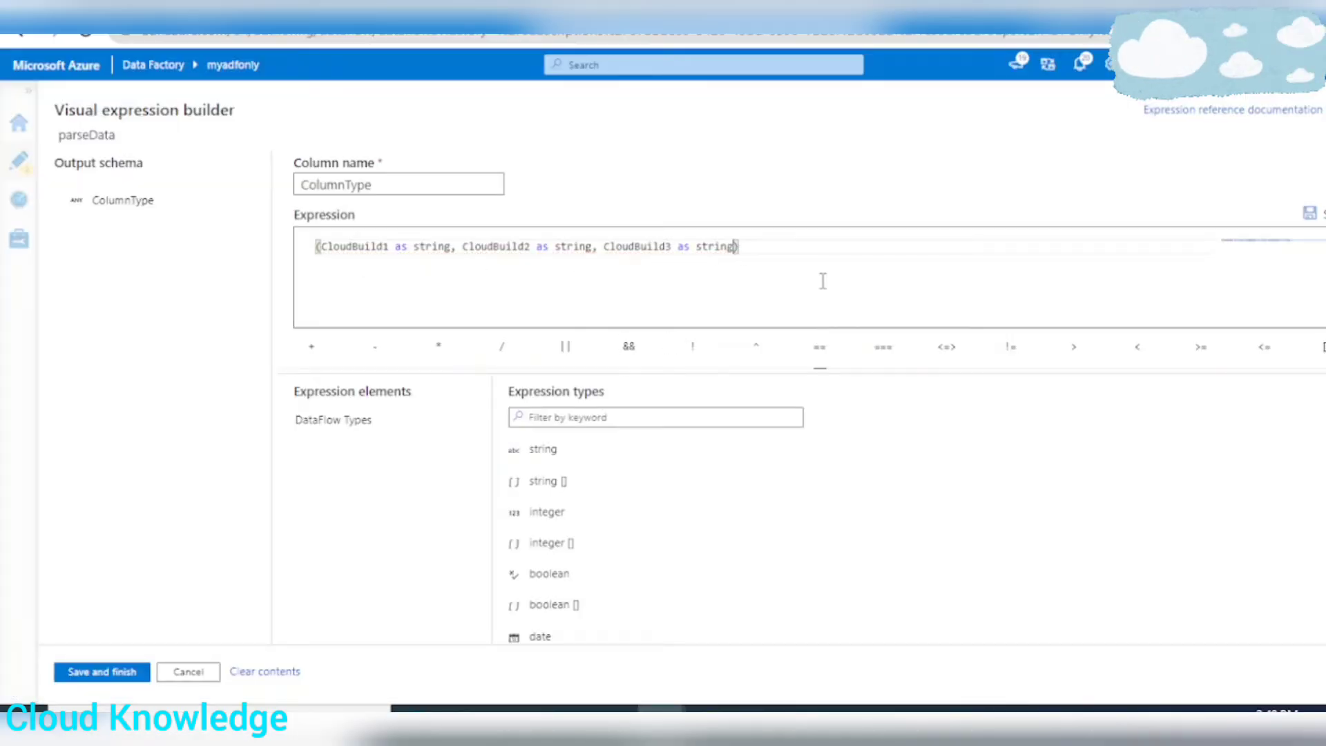
click(114, 673)
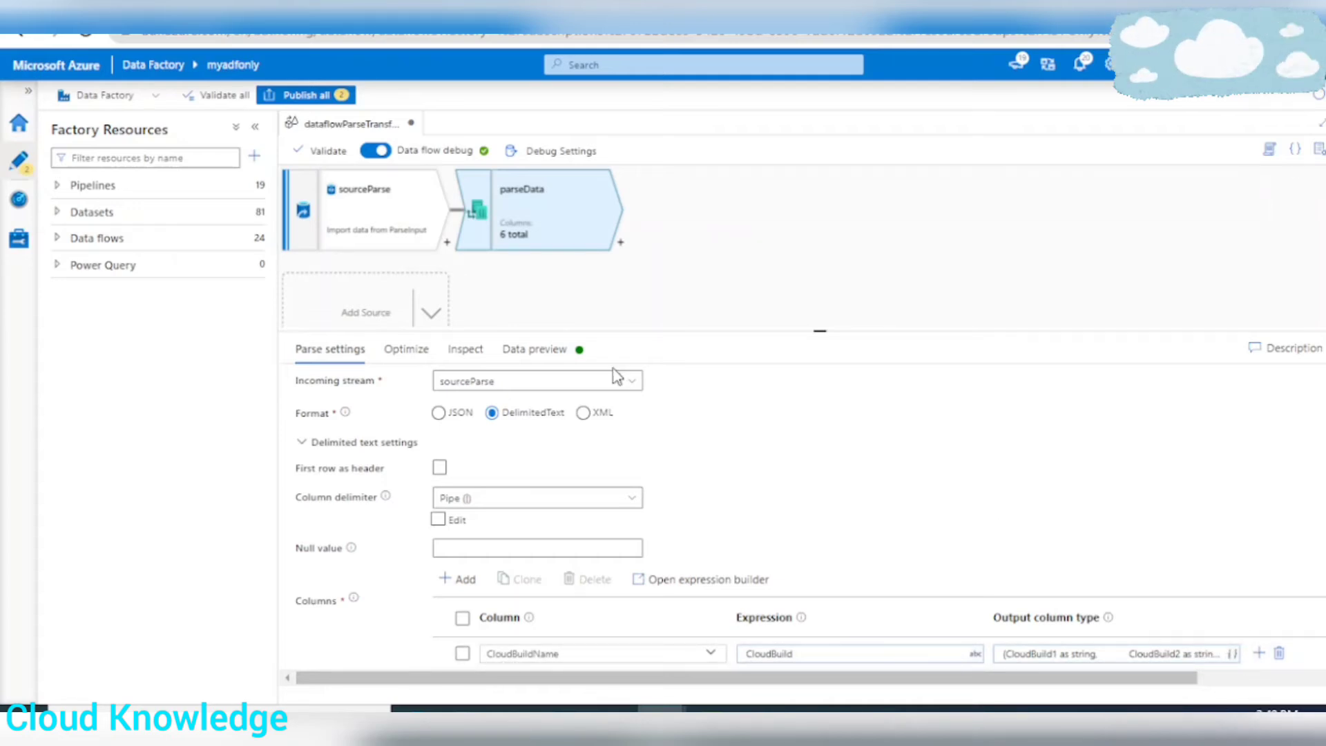
Step: Inspect parseData's output schema, including the sub-columns of the complex CloudBuildName column, alongside its parse settings
click(464, 349)
click(330, 348)
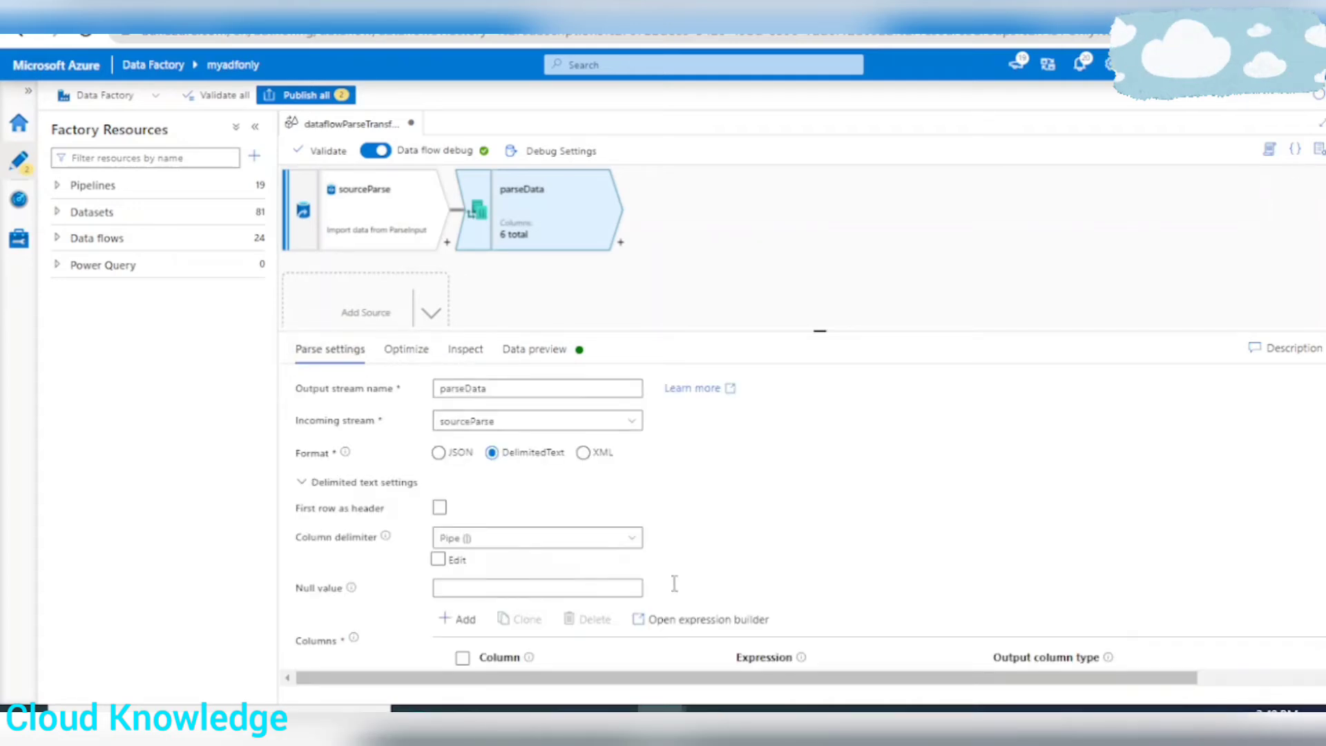
scroll(675, 584, down, 1)
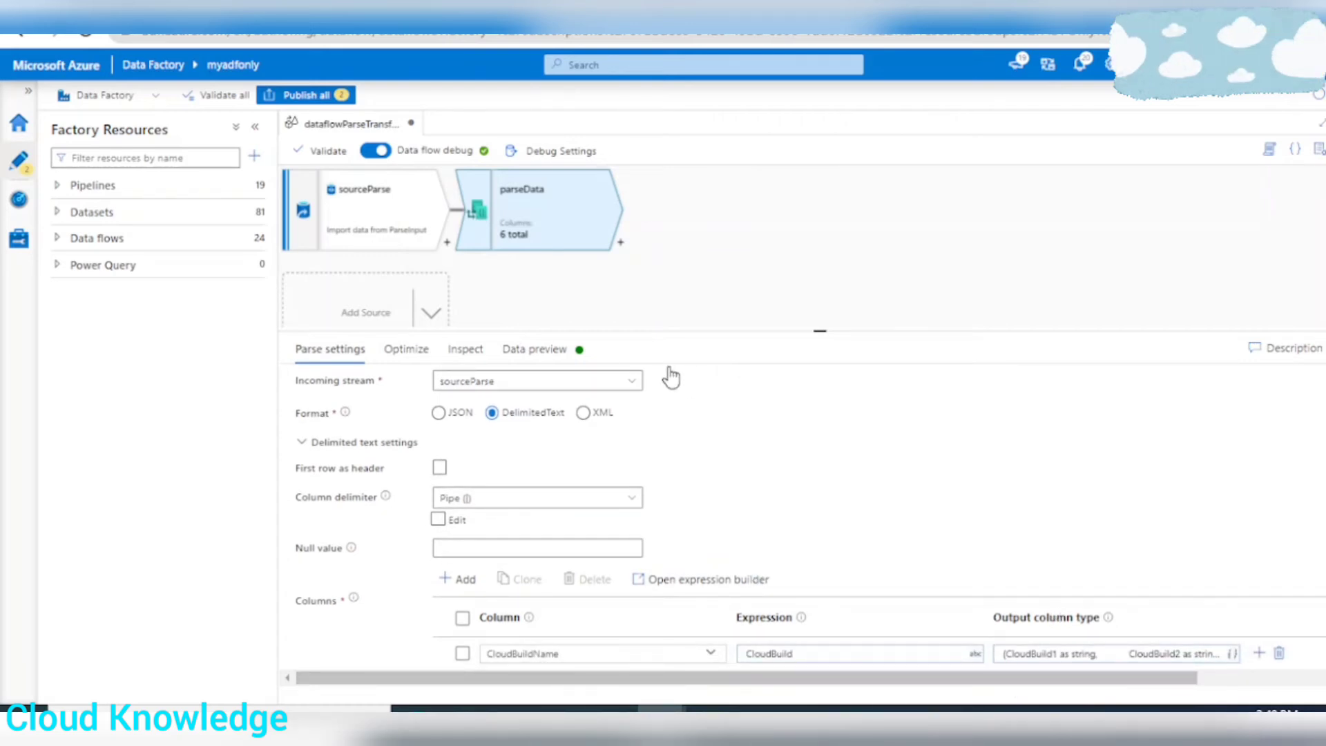
click(527, 351)
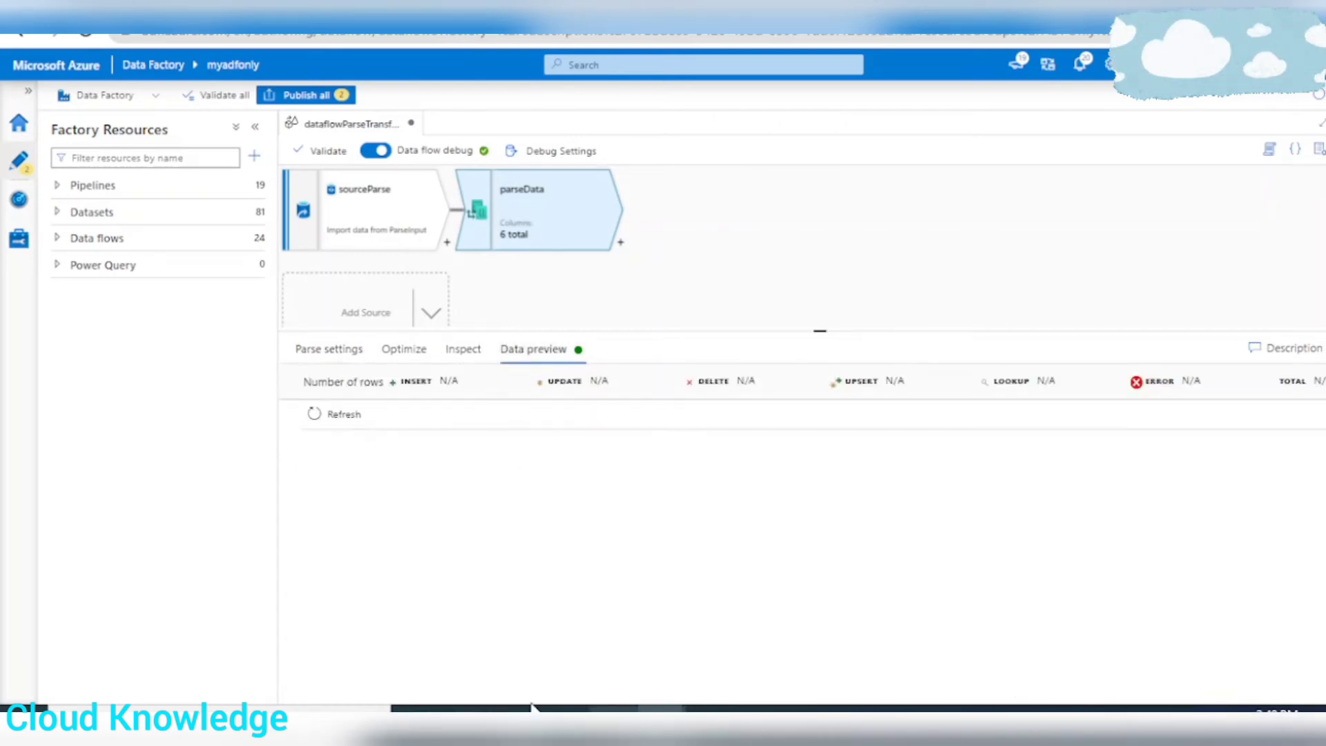
click(463, 349)
click(490, 612)
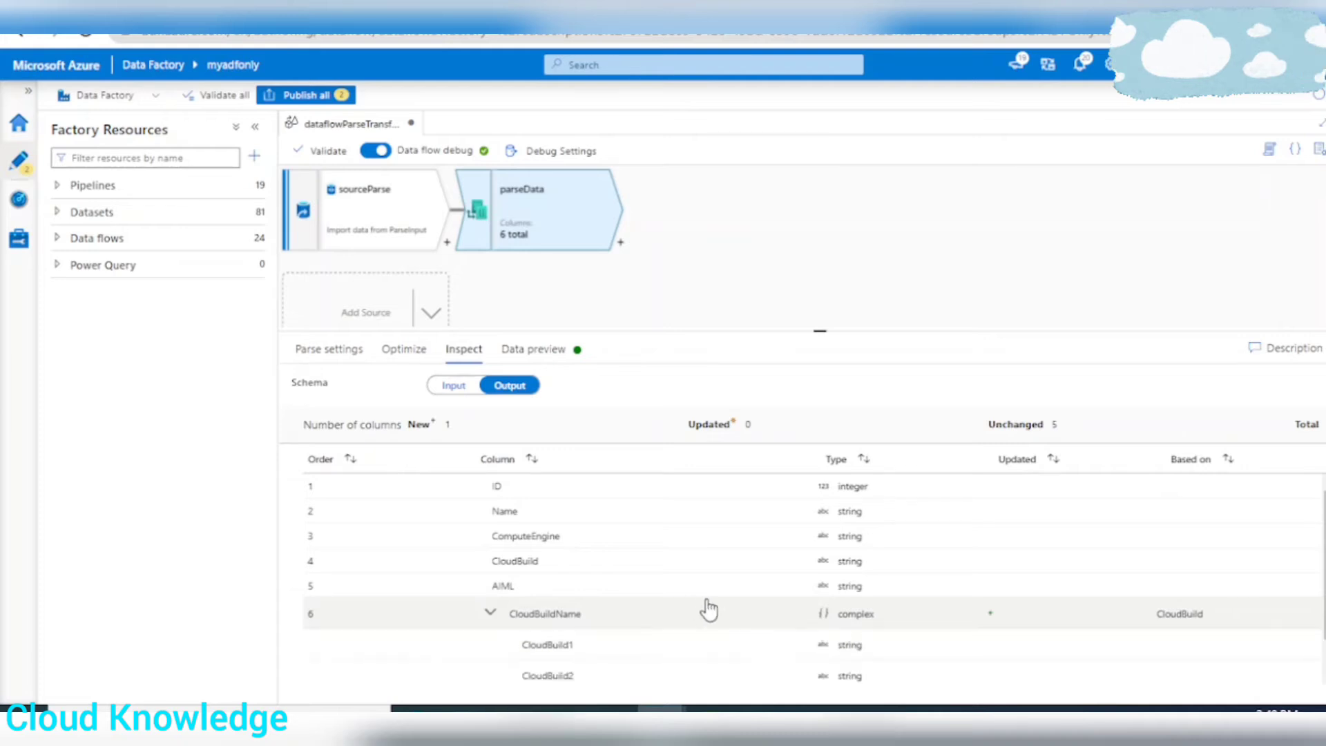
scroll(876, 620, down, 1)
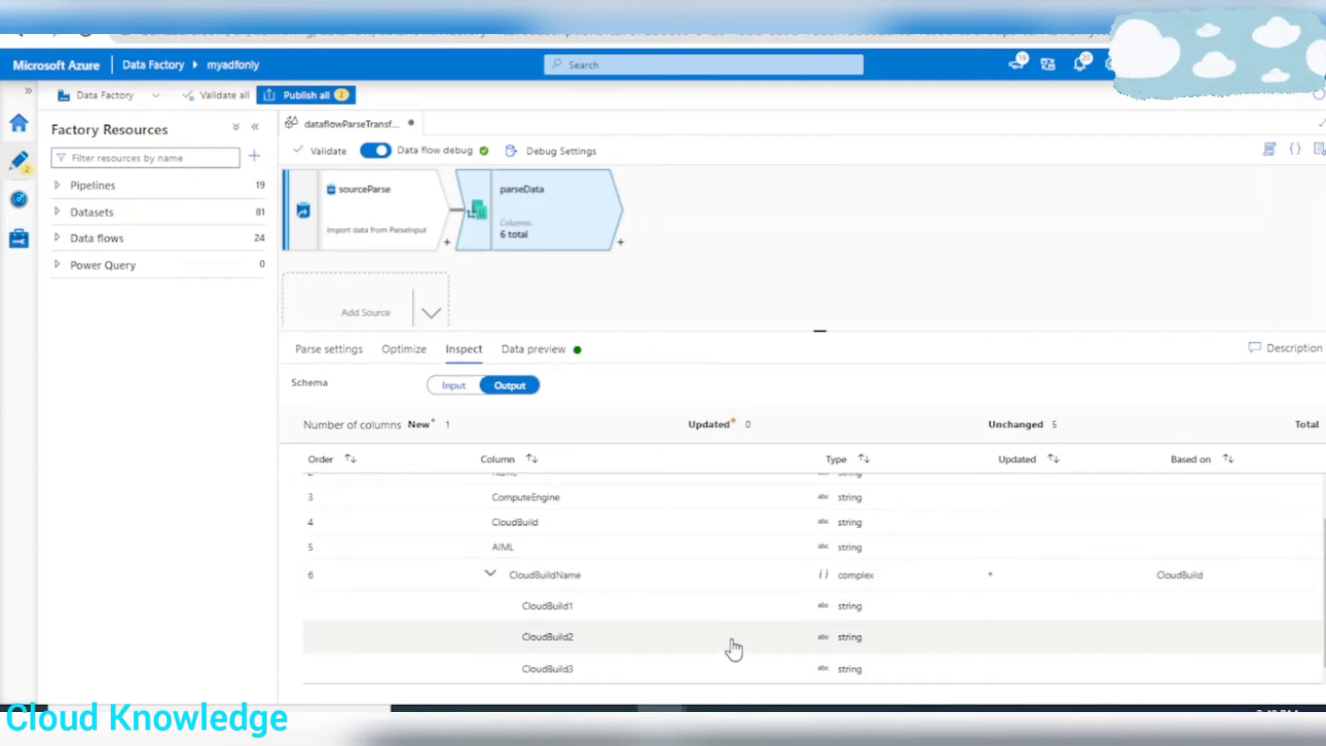
click(490, 575)
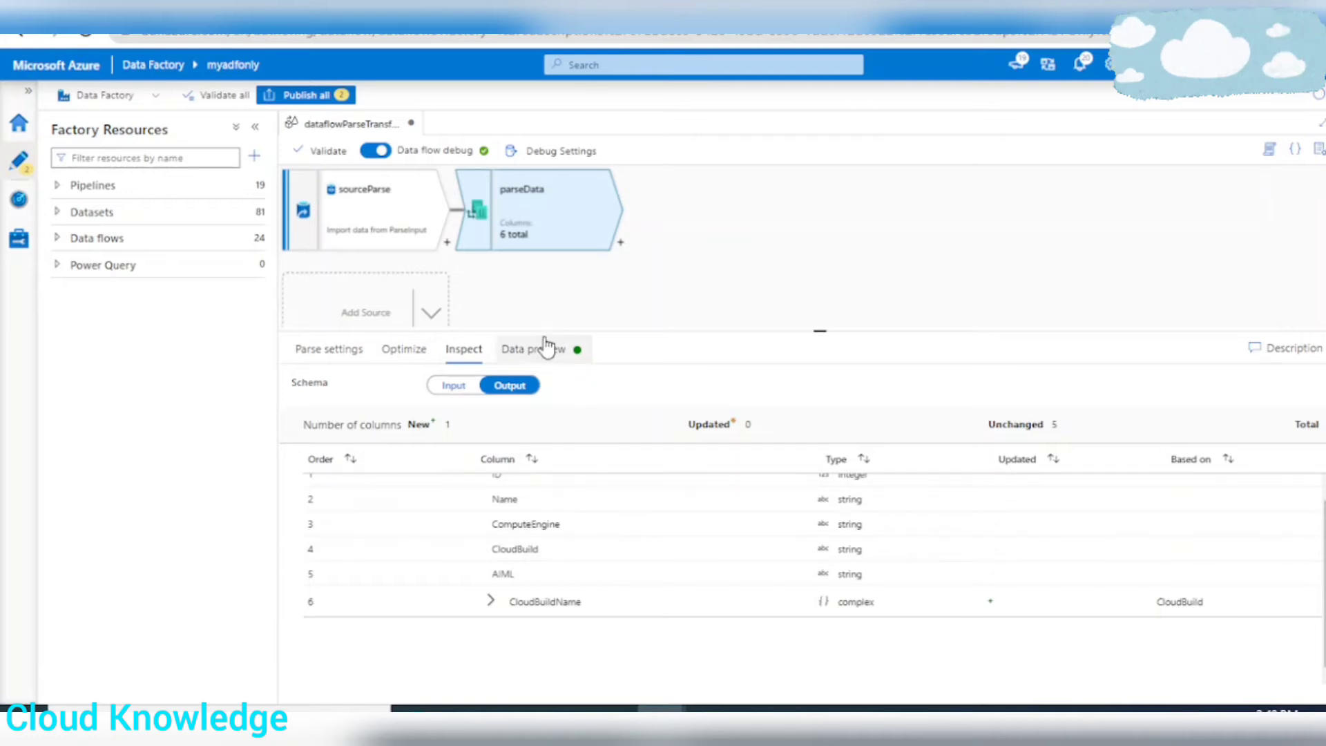
Step: Refresh parseData's data preview, and export it to CSV for viewing in Excel
click(546, 347)
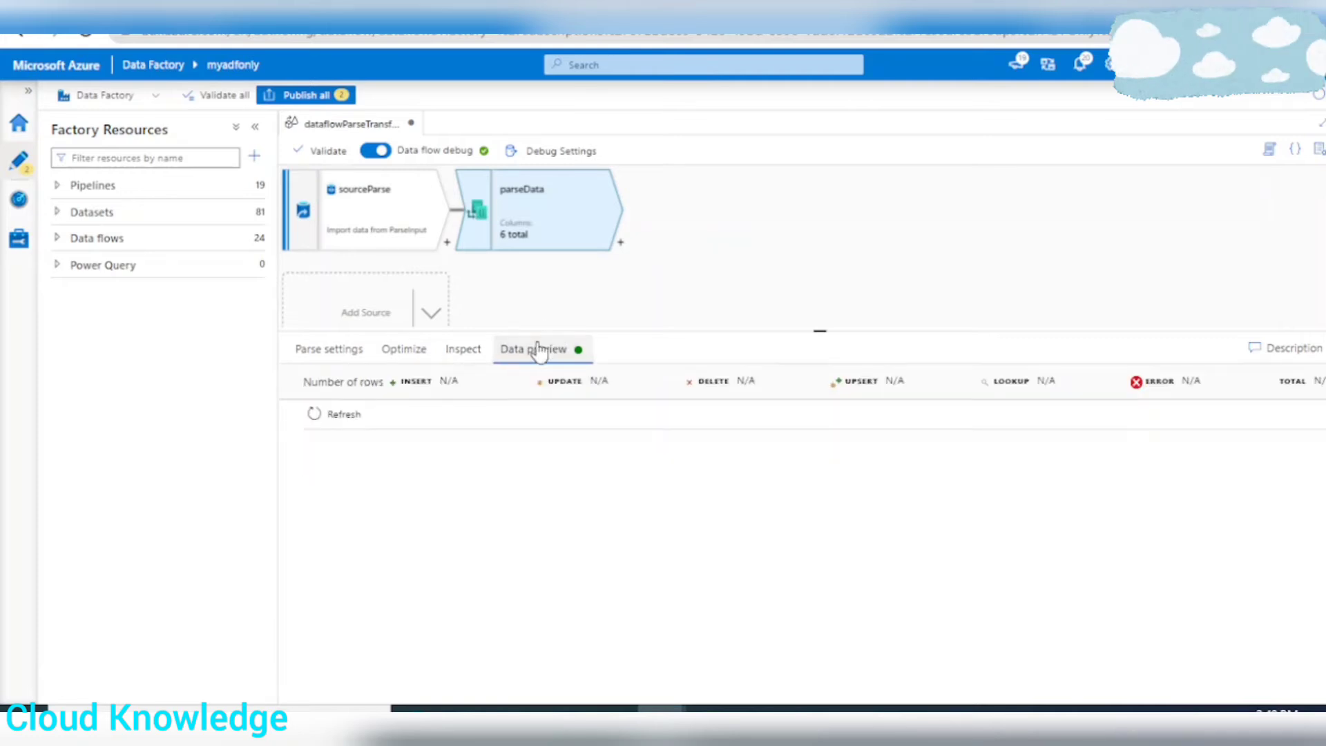
click(343, 415)
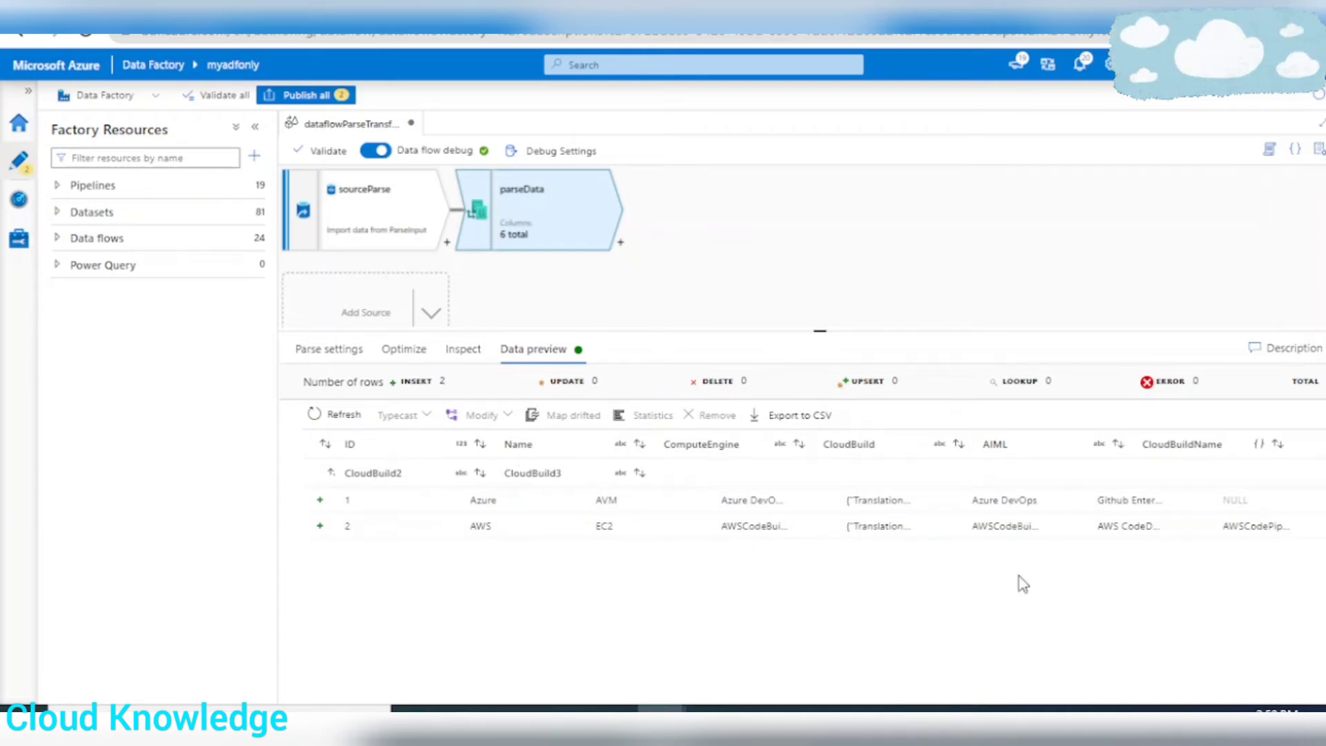
click(761, 417)
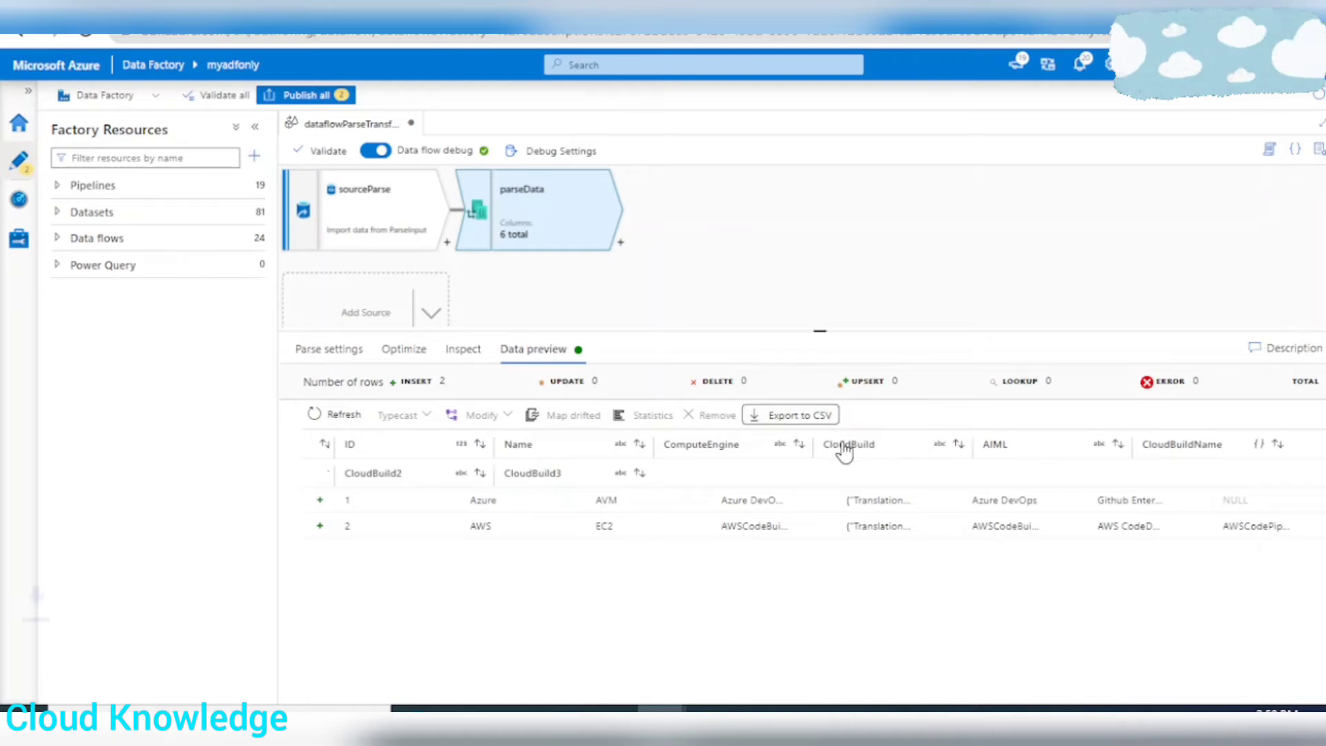
click(212, 676)
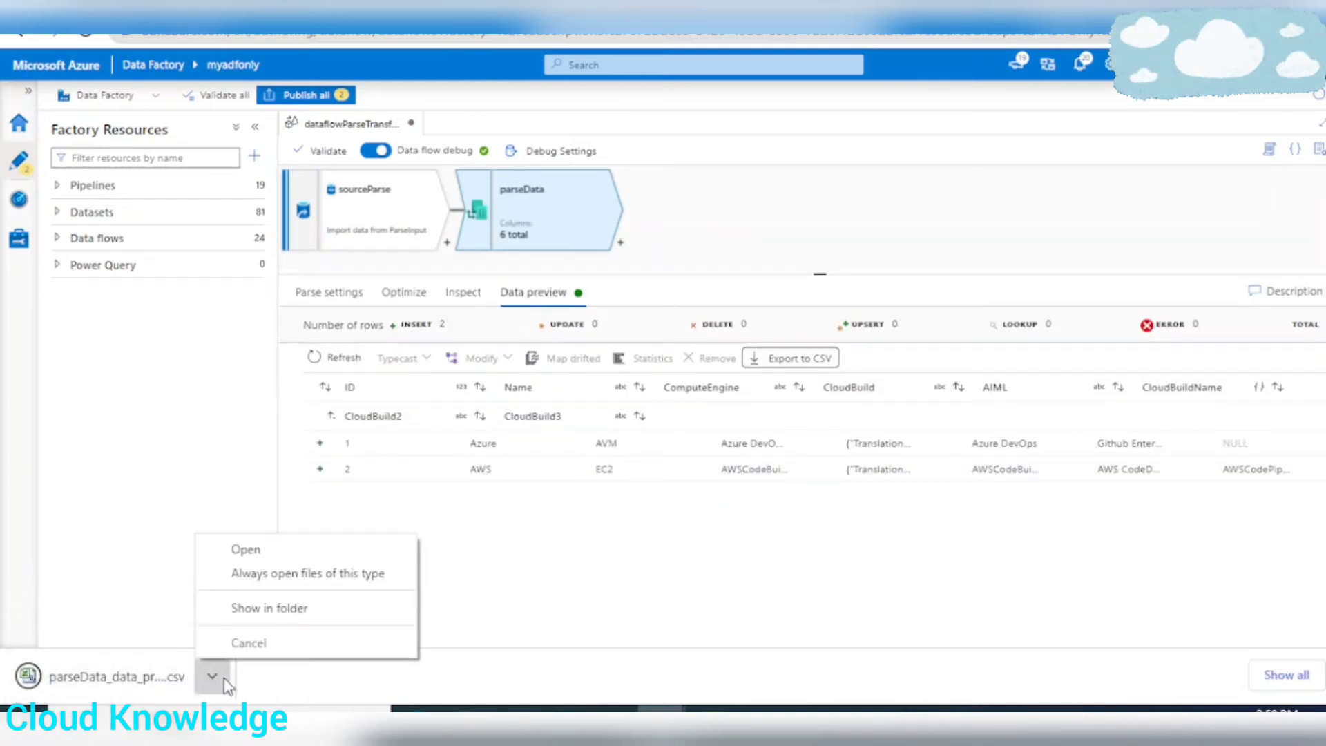
click(255, 556)
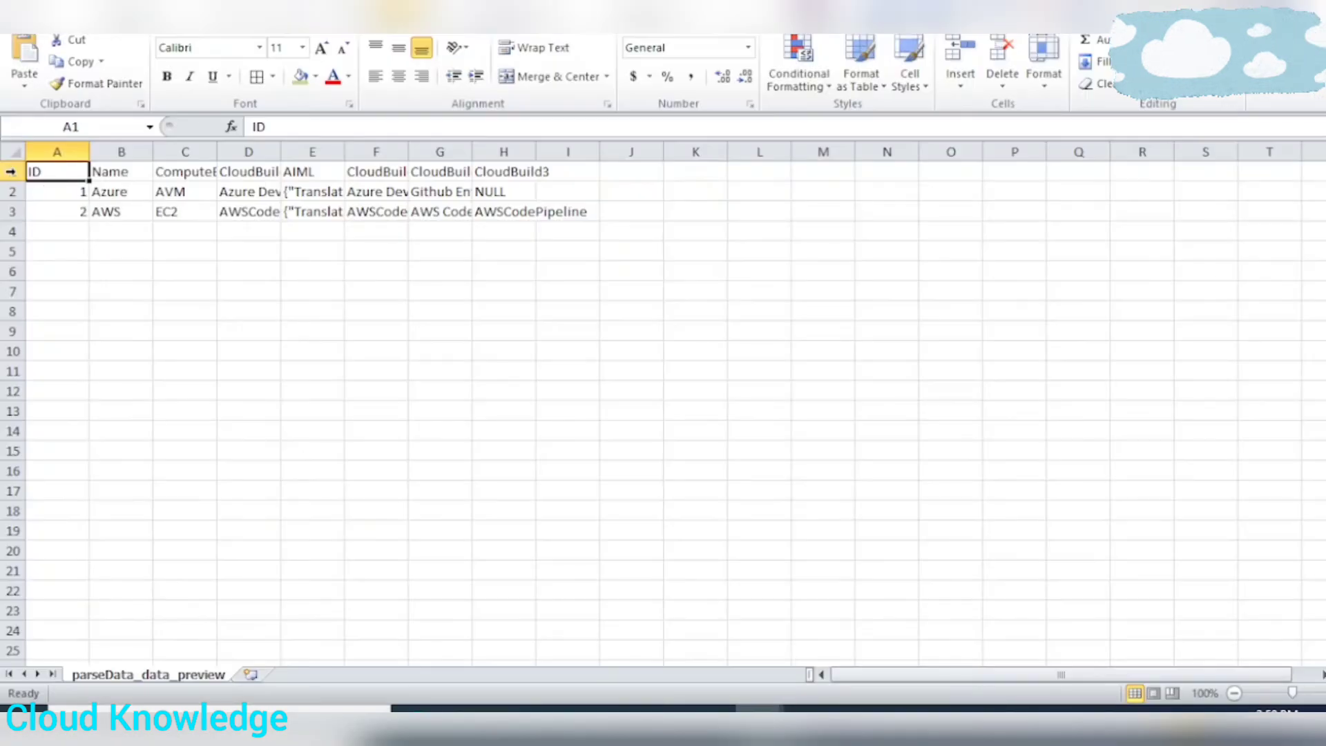
Step: Autofit all column widths in the exported parseData_data_preview sheet
click(15, 151)
double_click(89, 152)
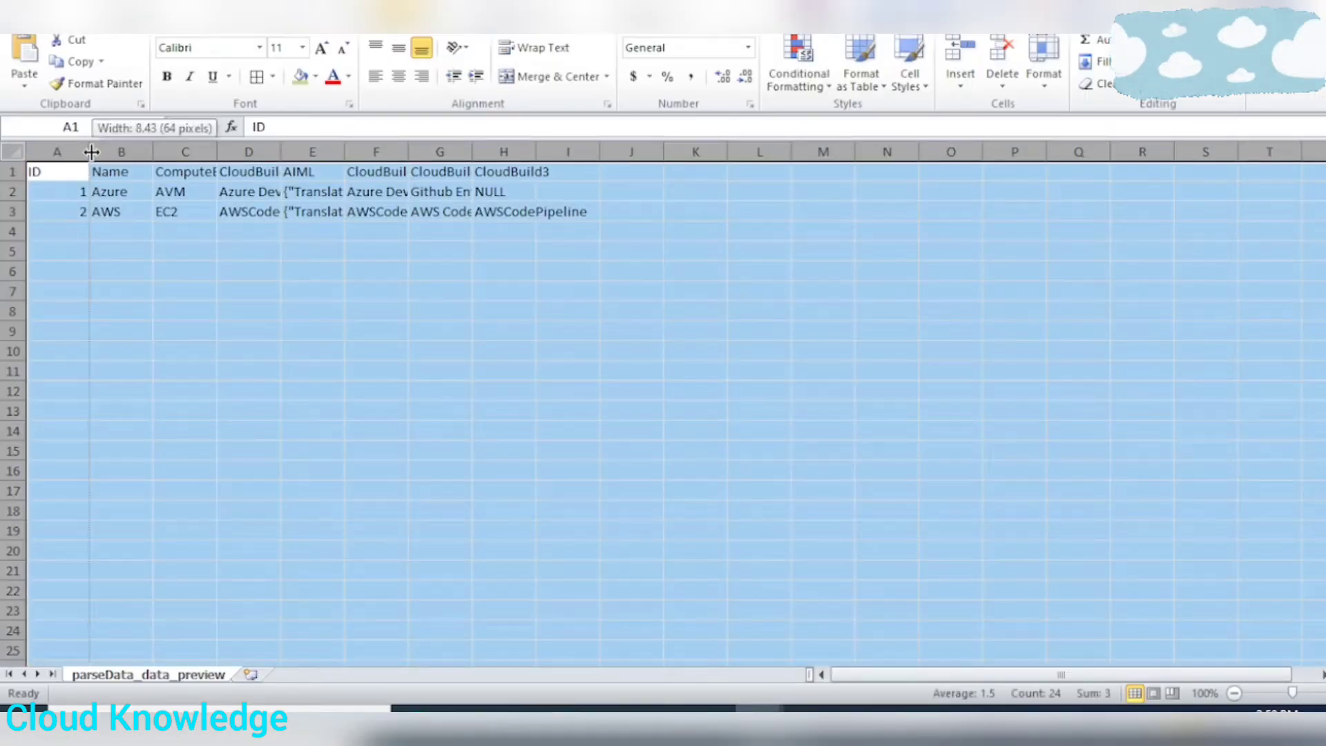
click(284, 291)
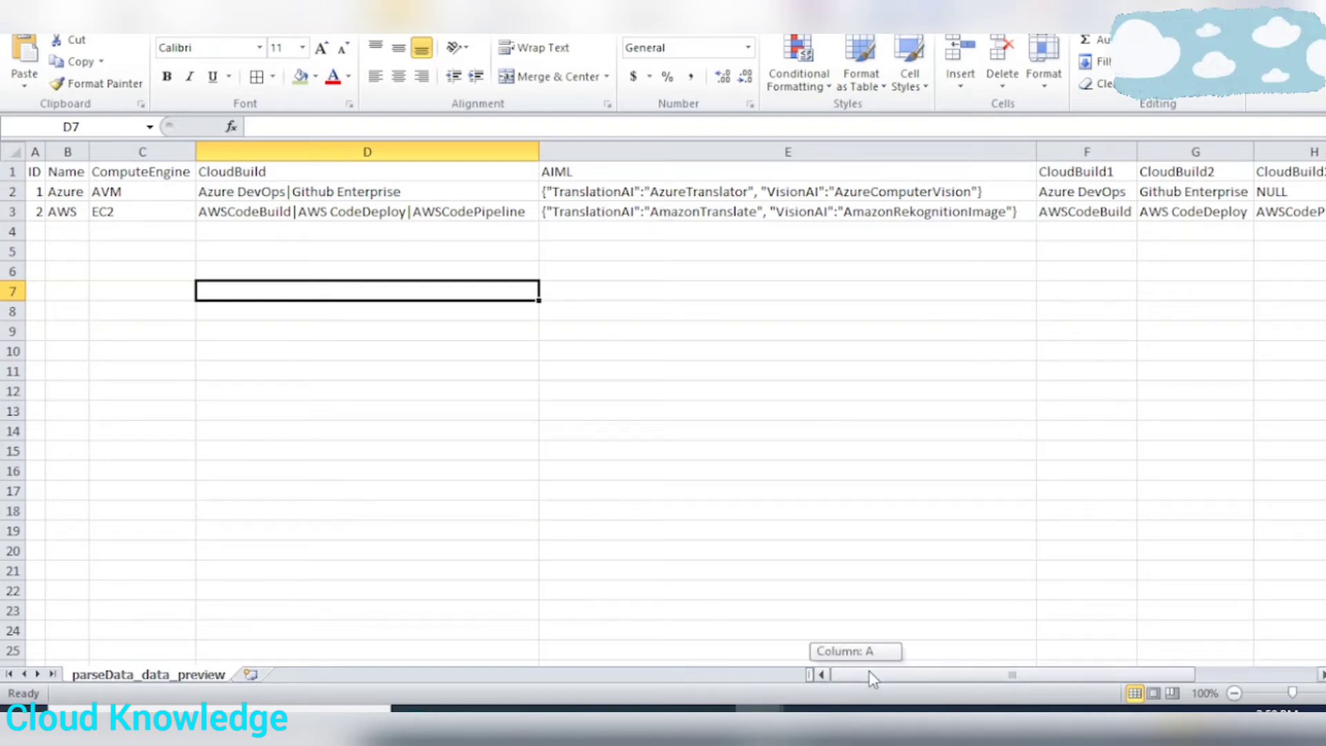
Step: Examine the headers and parsed values of the CloudBuild1, CloudBuild2 and CloudBuild3 columns in the exported preview
drag(869, 675, 993, 675)
click(1040, 169)
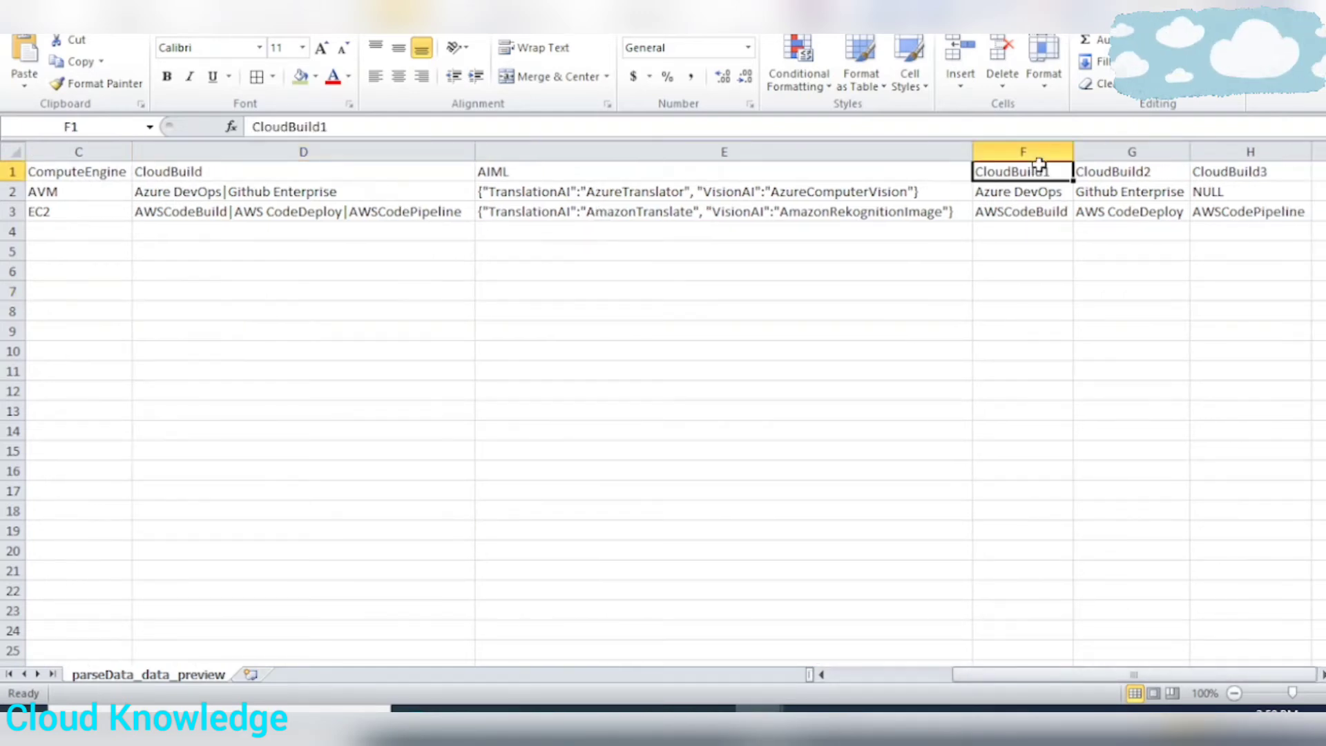
click(1139, 168)
click(1214, 173)
click(1125, 257)
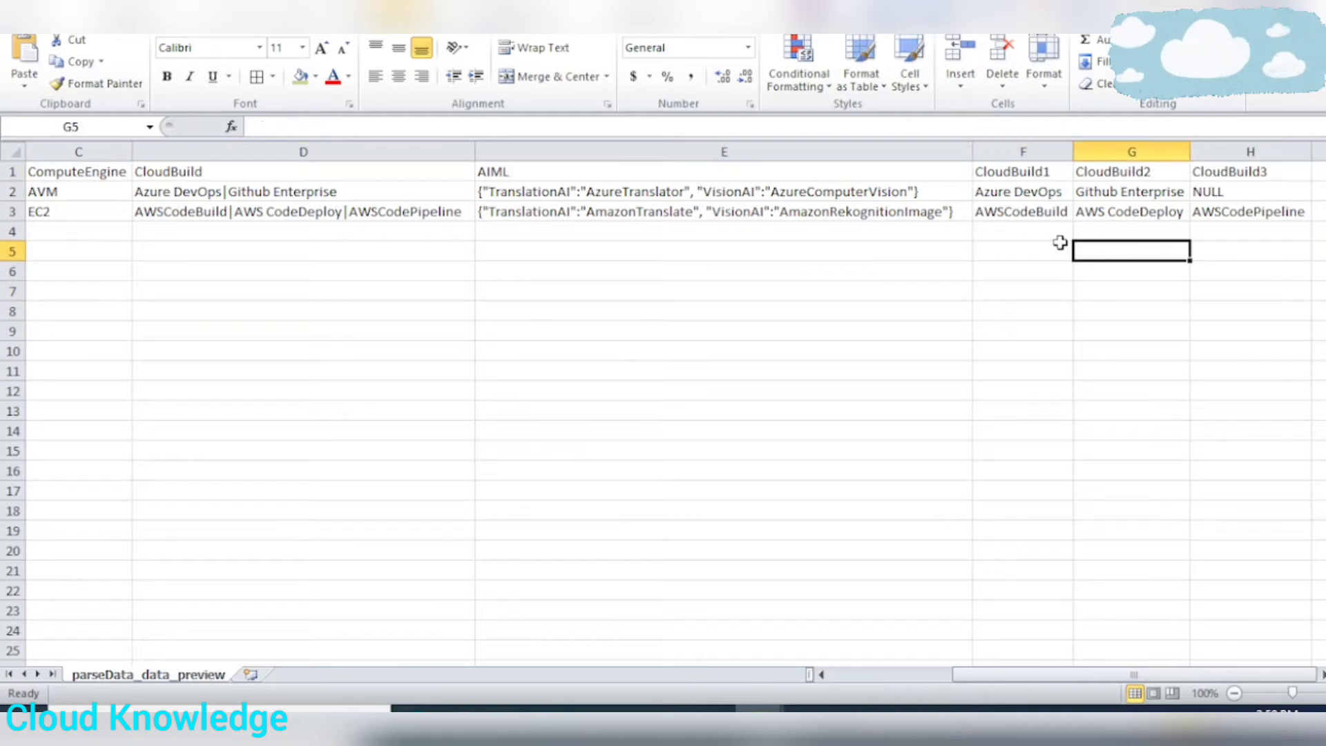
drag(1029, 194, 1104, 209)
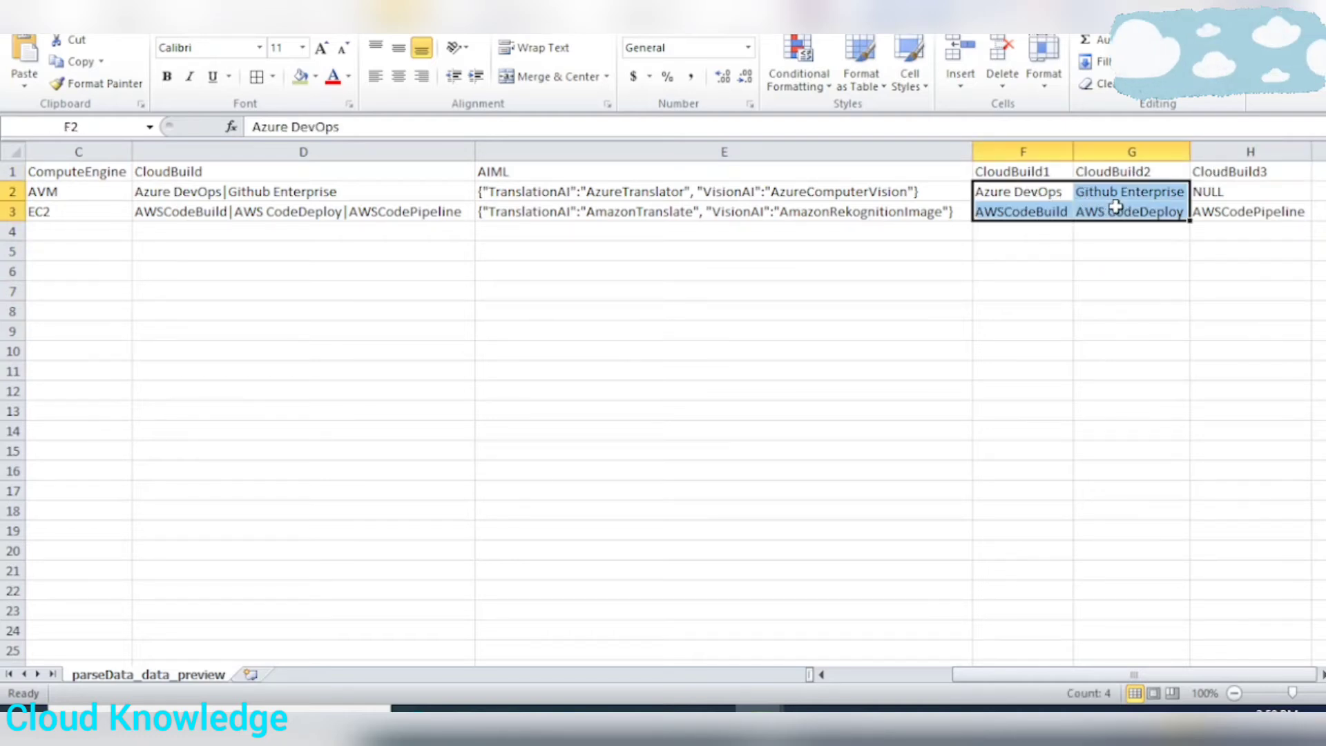
click(1238, 190)
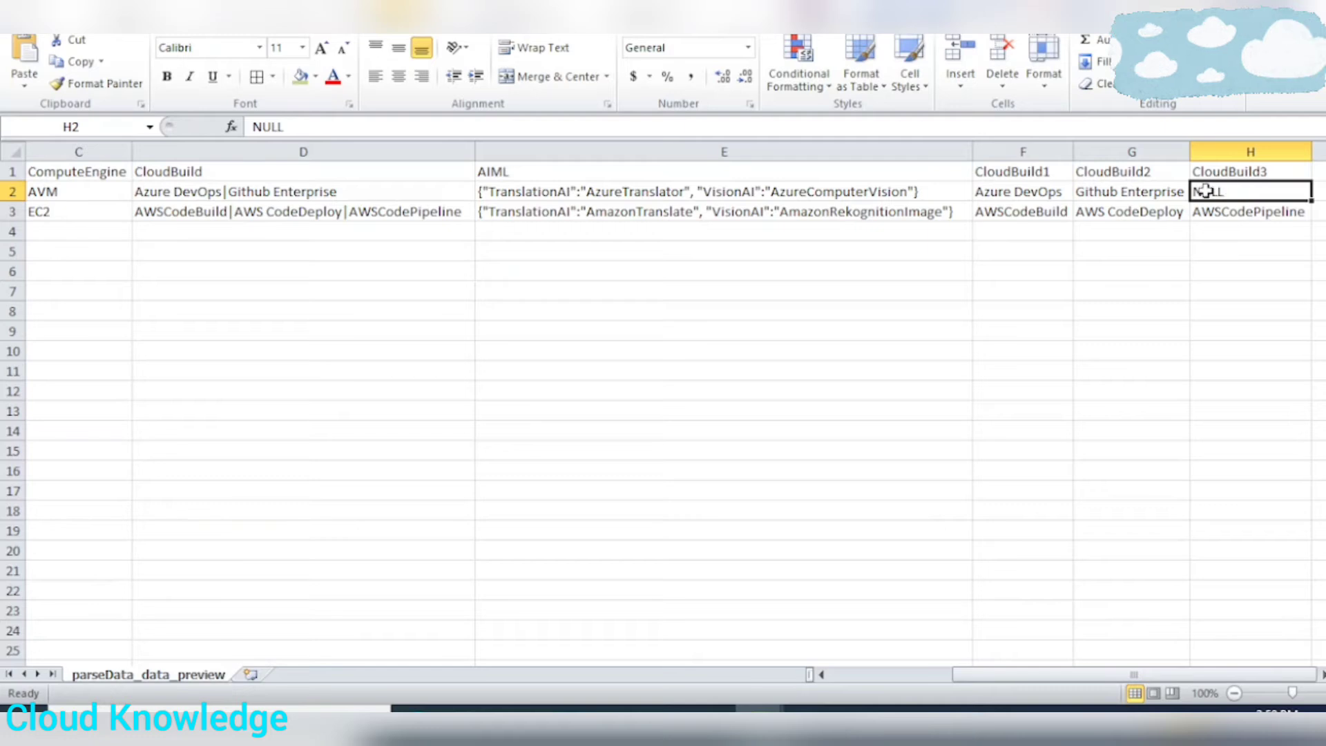
Step: Compare the parsed CloudBuild columns in the exported preview with the expected output dataset on Book1's Parse sheet
click(760, 721)
click(631, 611)
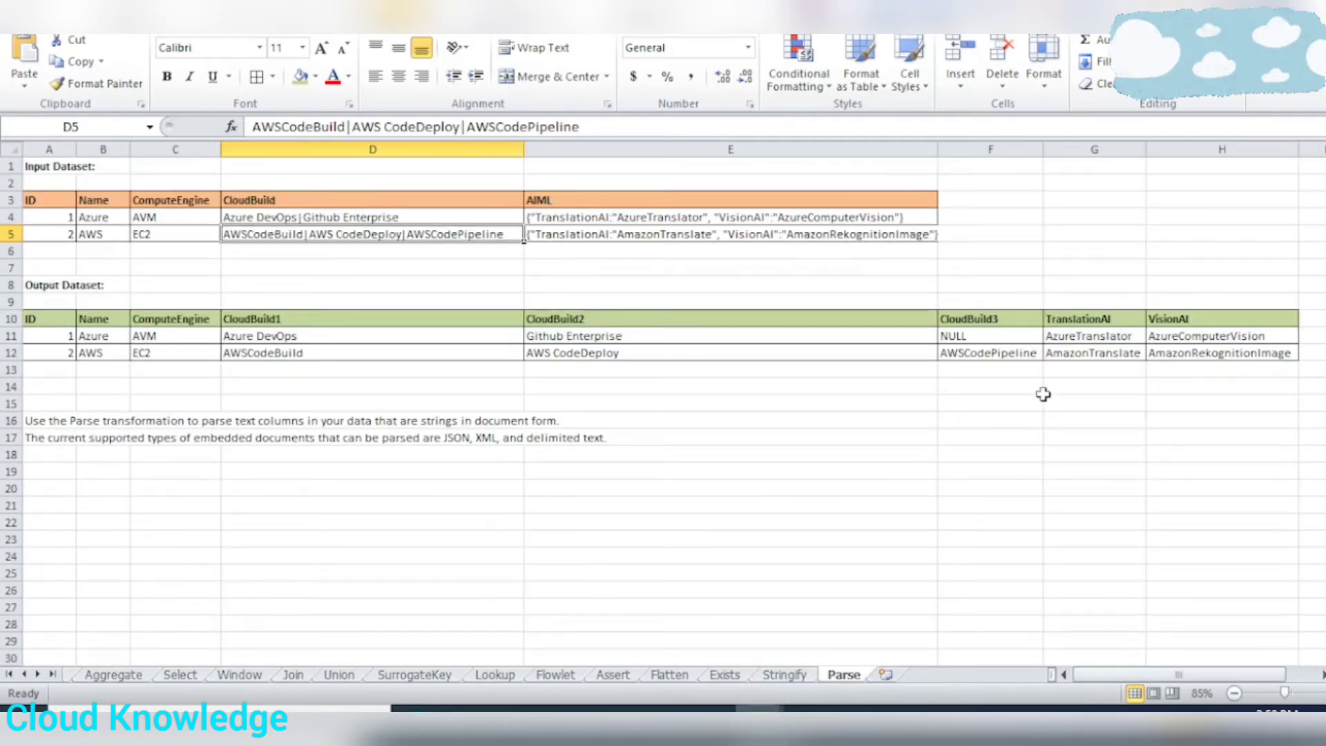
click(779, 708)
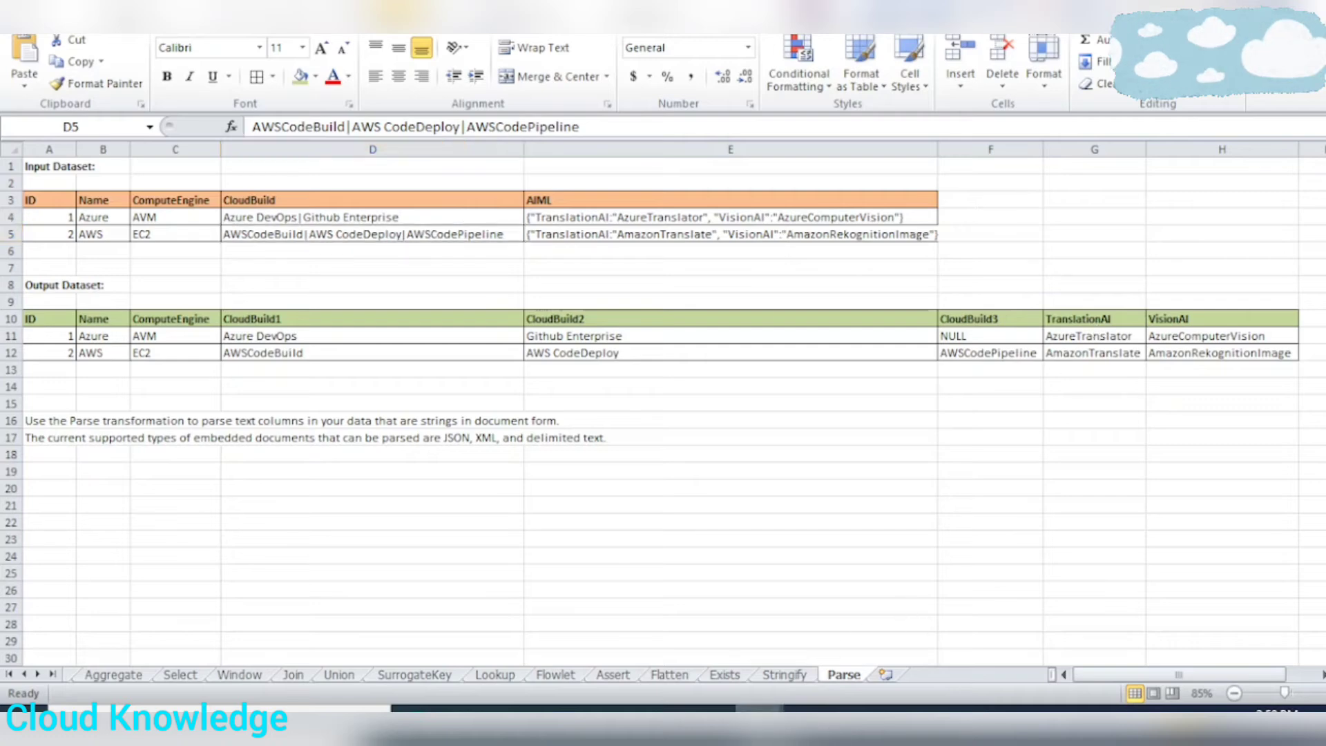
click(853, 663)
click(1221, 212)
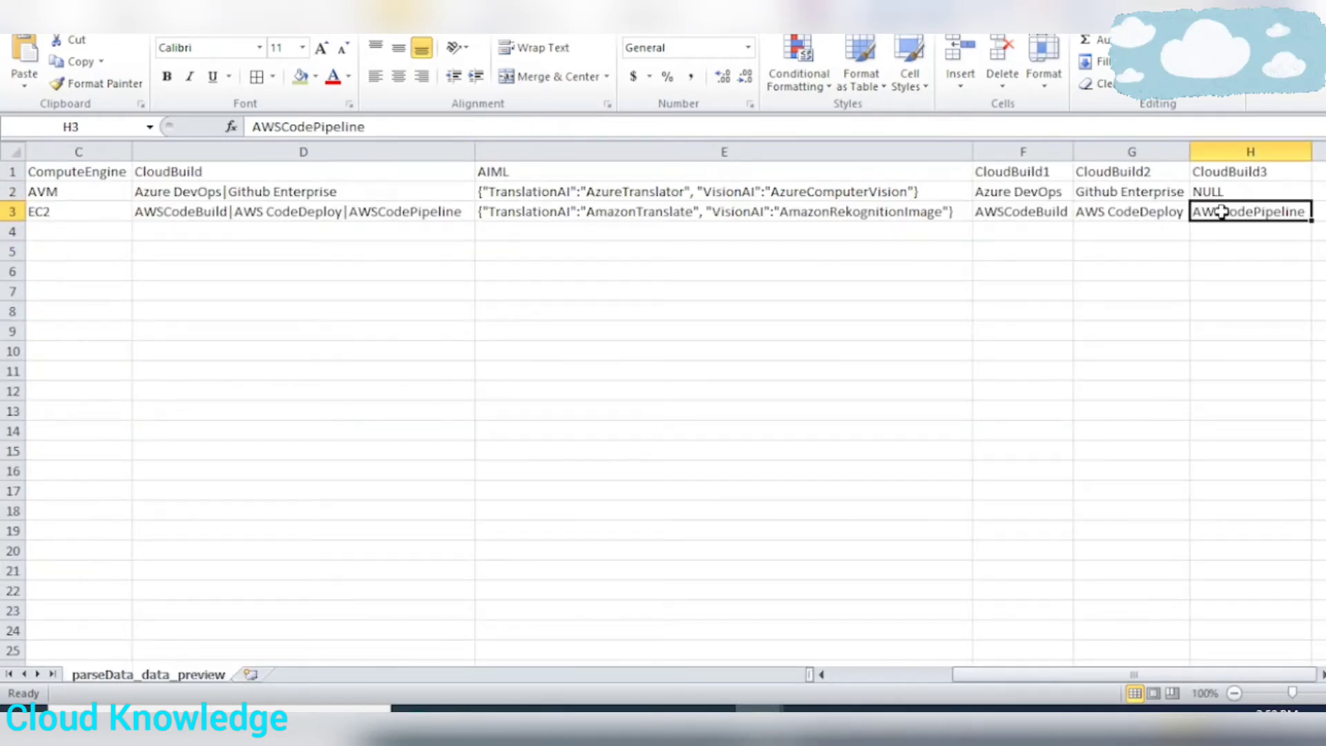
click(1007, 214)
click(1164, 214)
click(1273, 213)
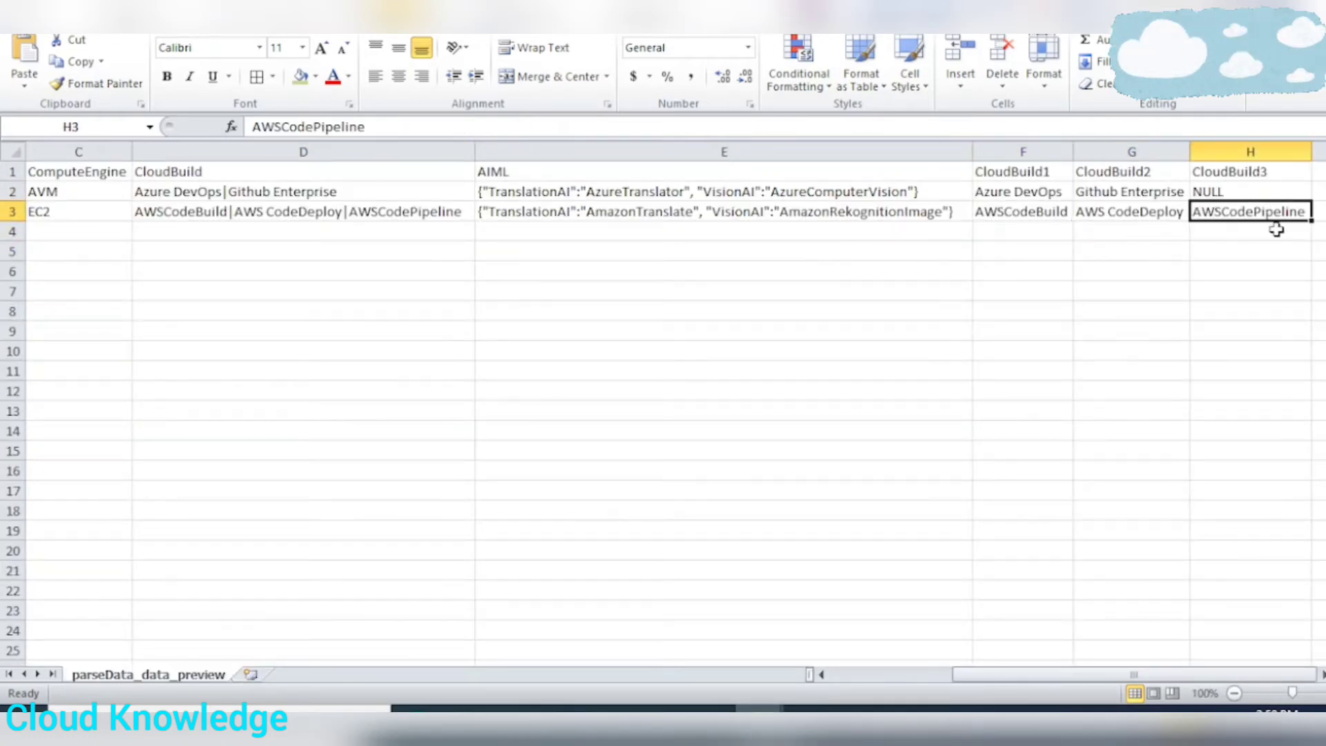
click(1027, 213)
click(1149, 197)
click(1233, 212)
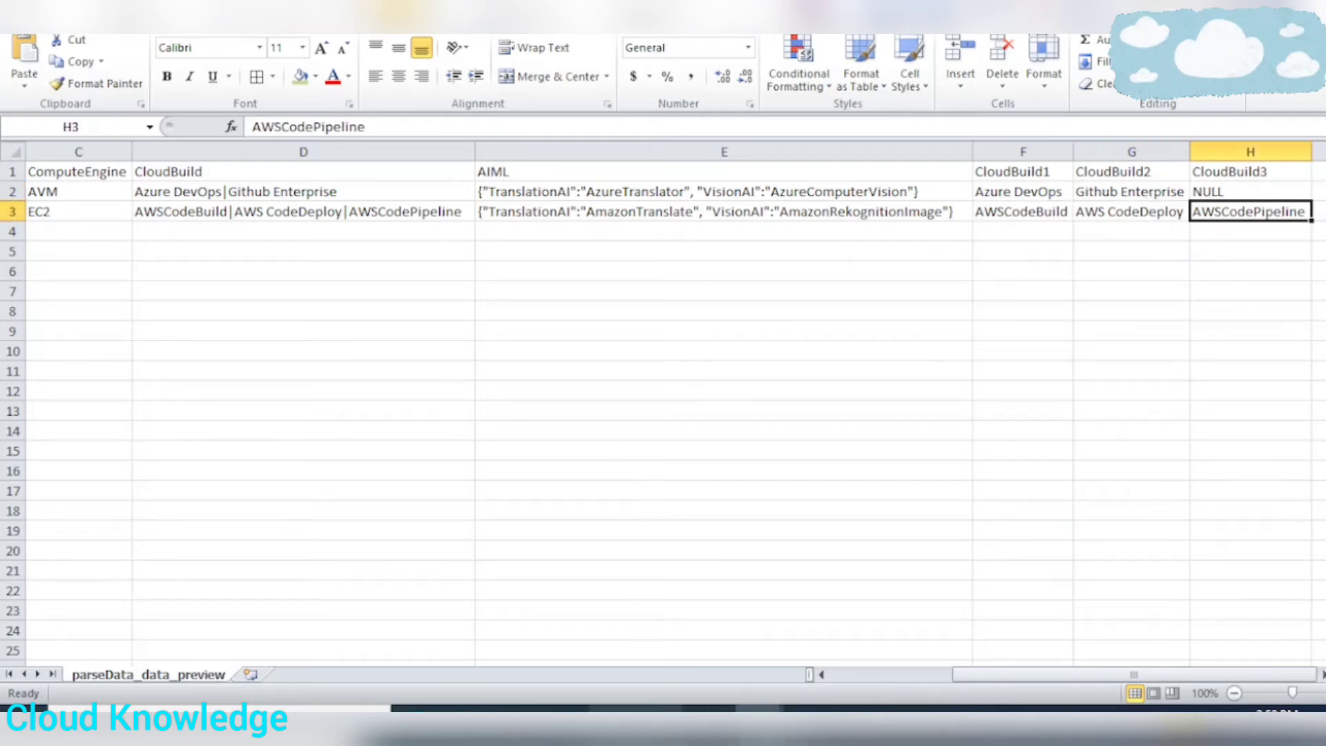
Step: Switch back to Data Factory and rename the parseData output stream as parseDataDelimited
mouse_move(661, 709)
click(553, 622)
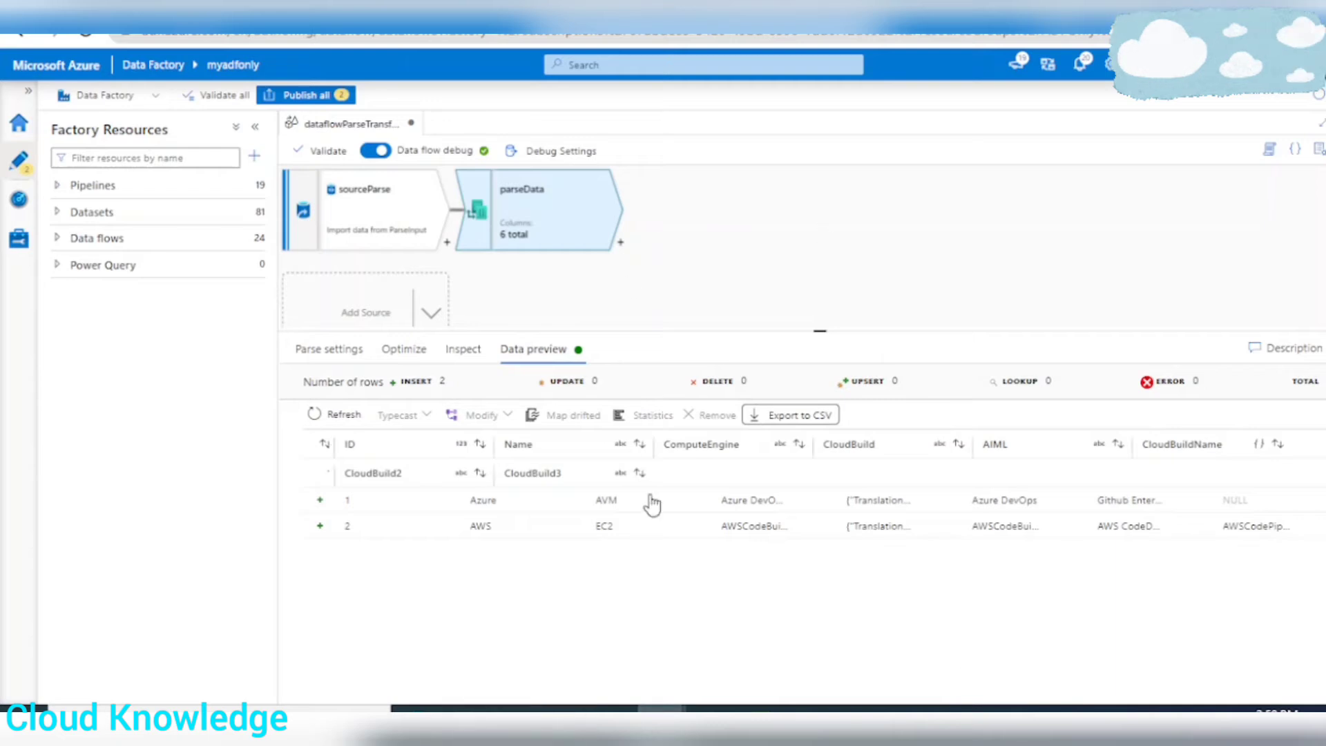
click(332, 353)
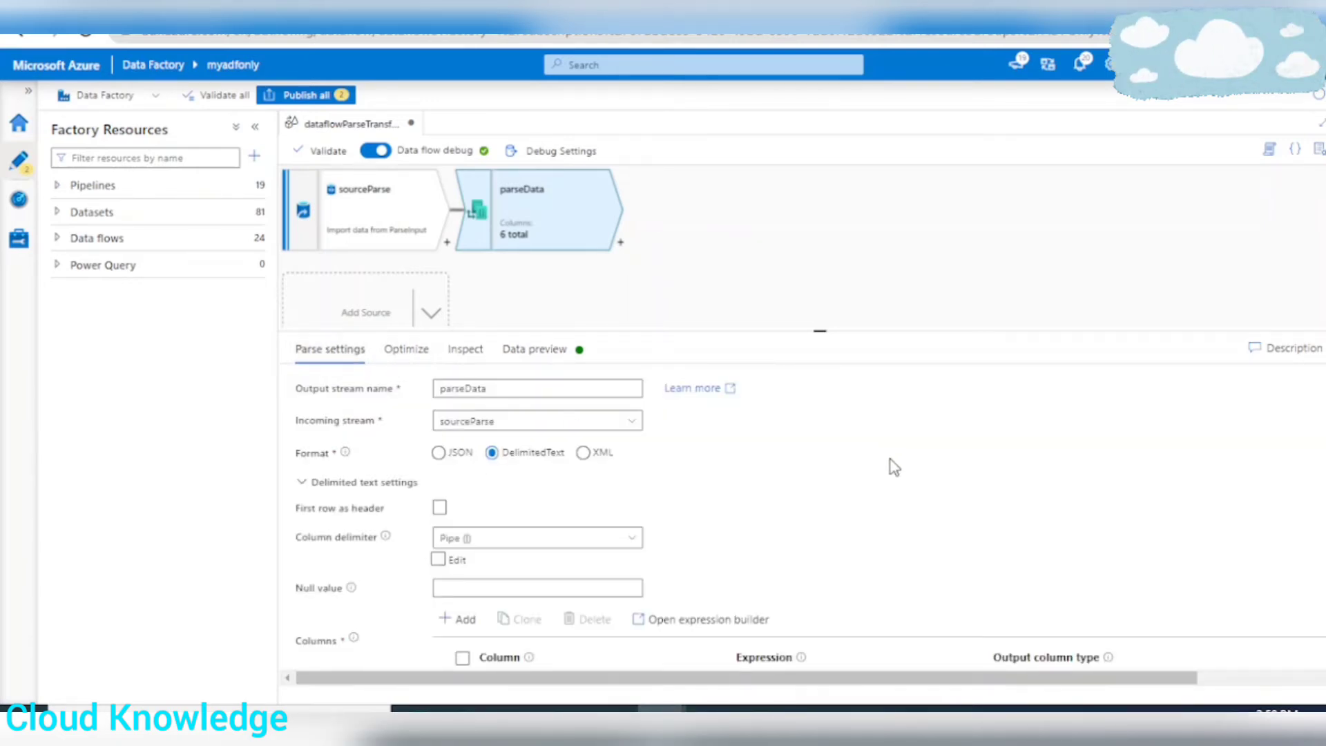
scroll(814, 532, down, 1)
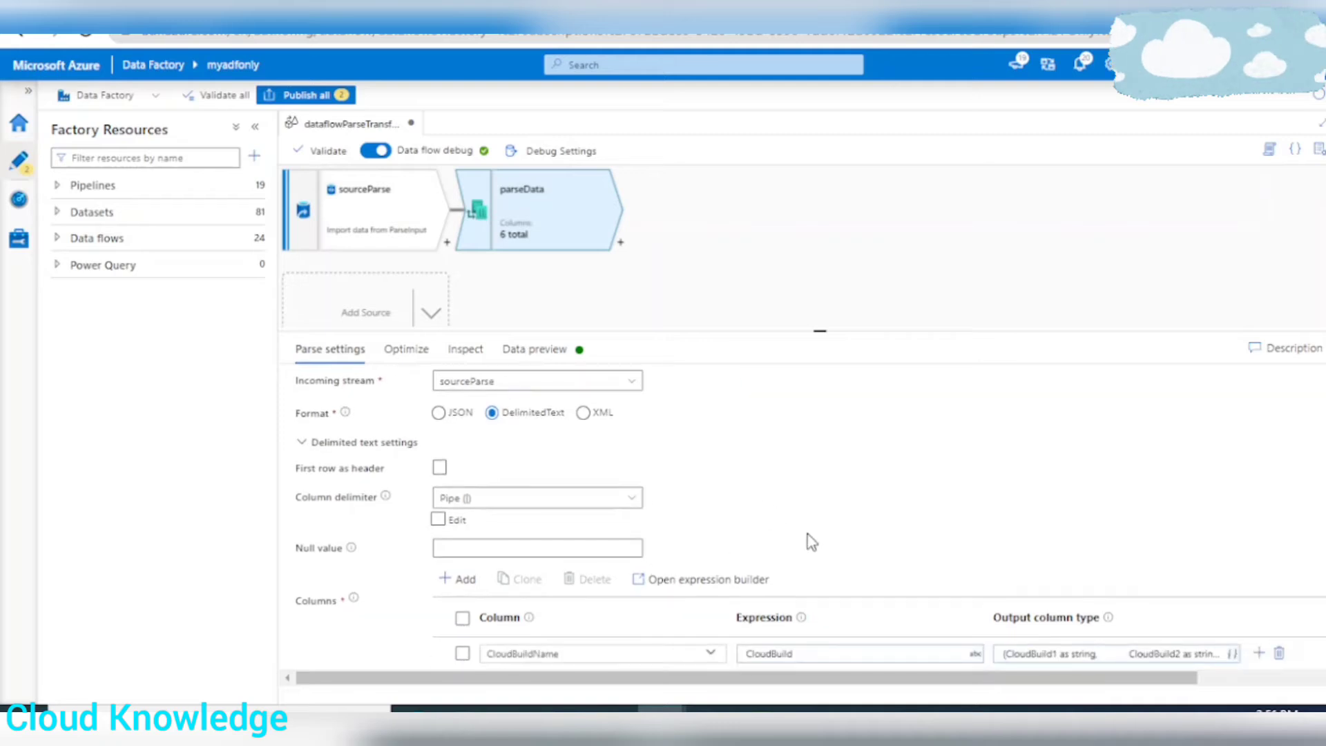
scroll(798, 550, up, 1)
scroll(795, 549, down, 1)
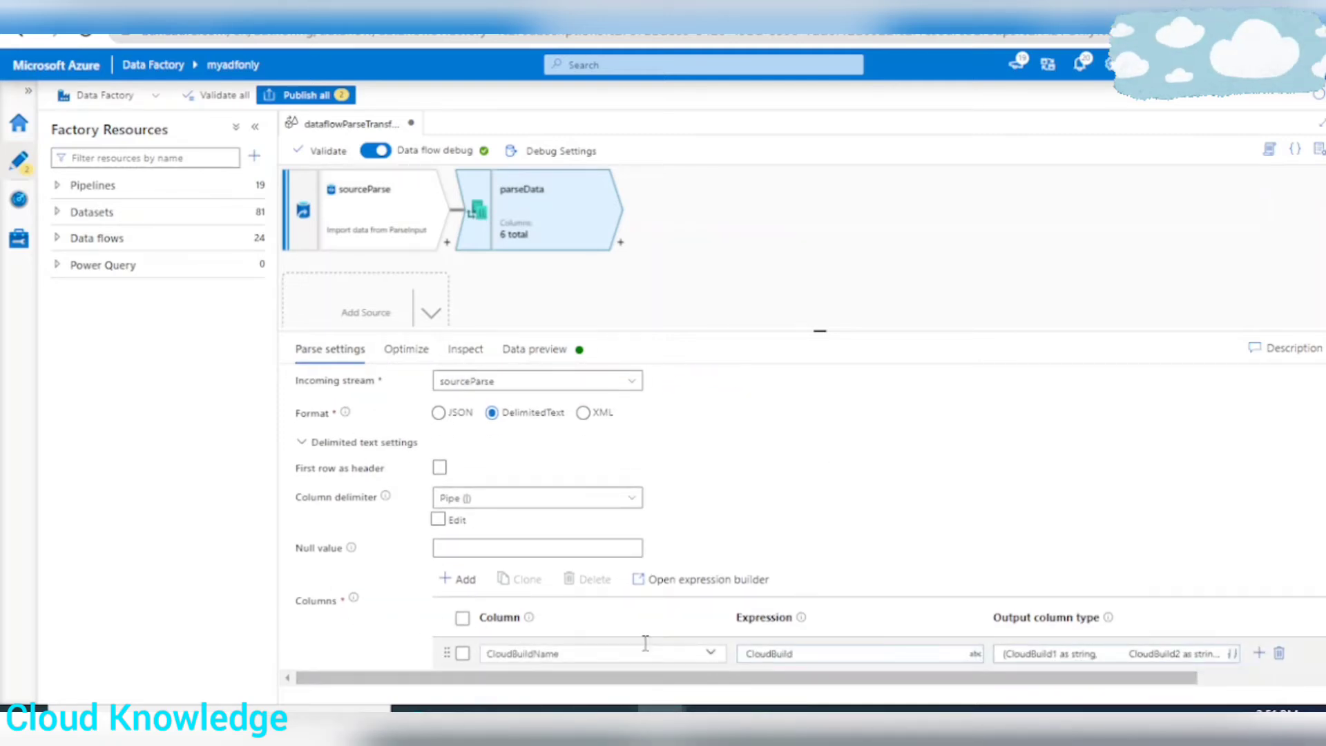
scroll(494, 571, up, 1)
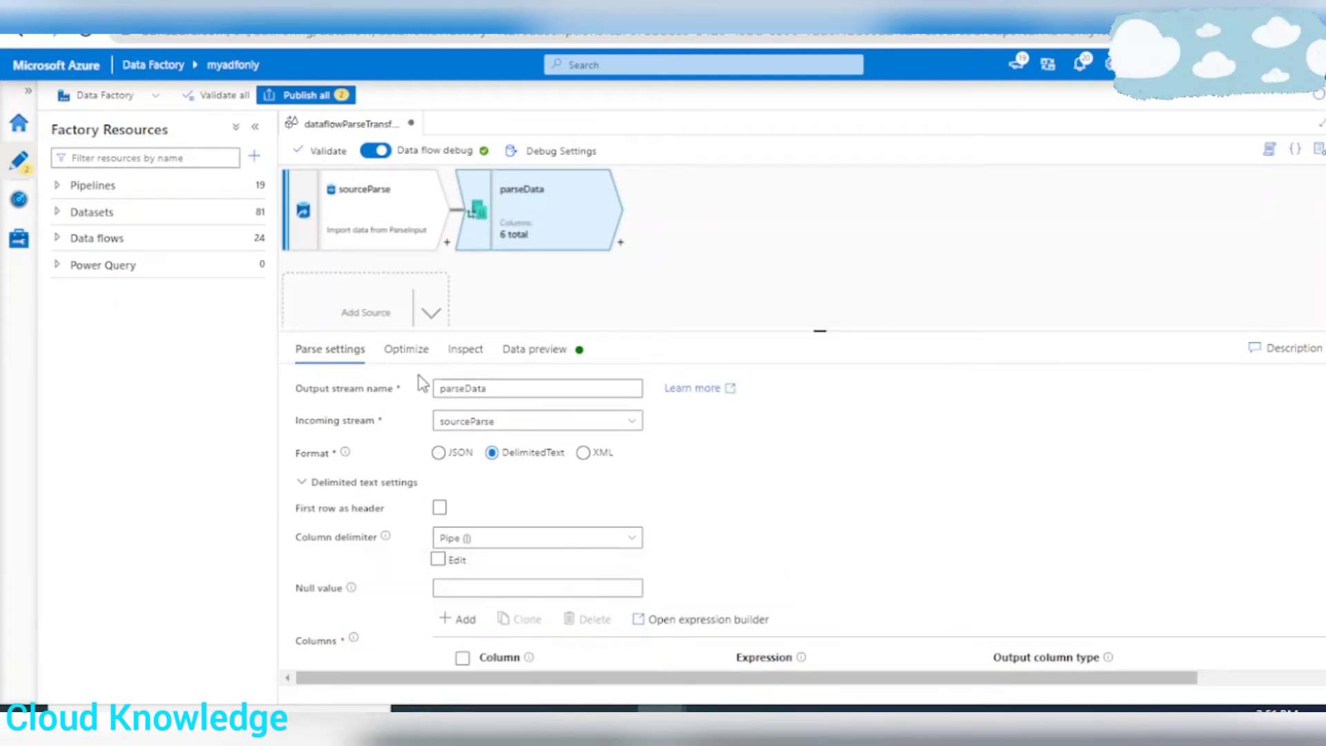
click(521, 389)
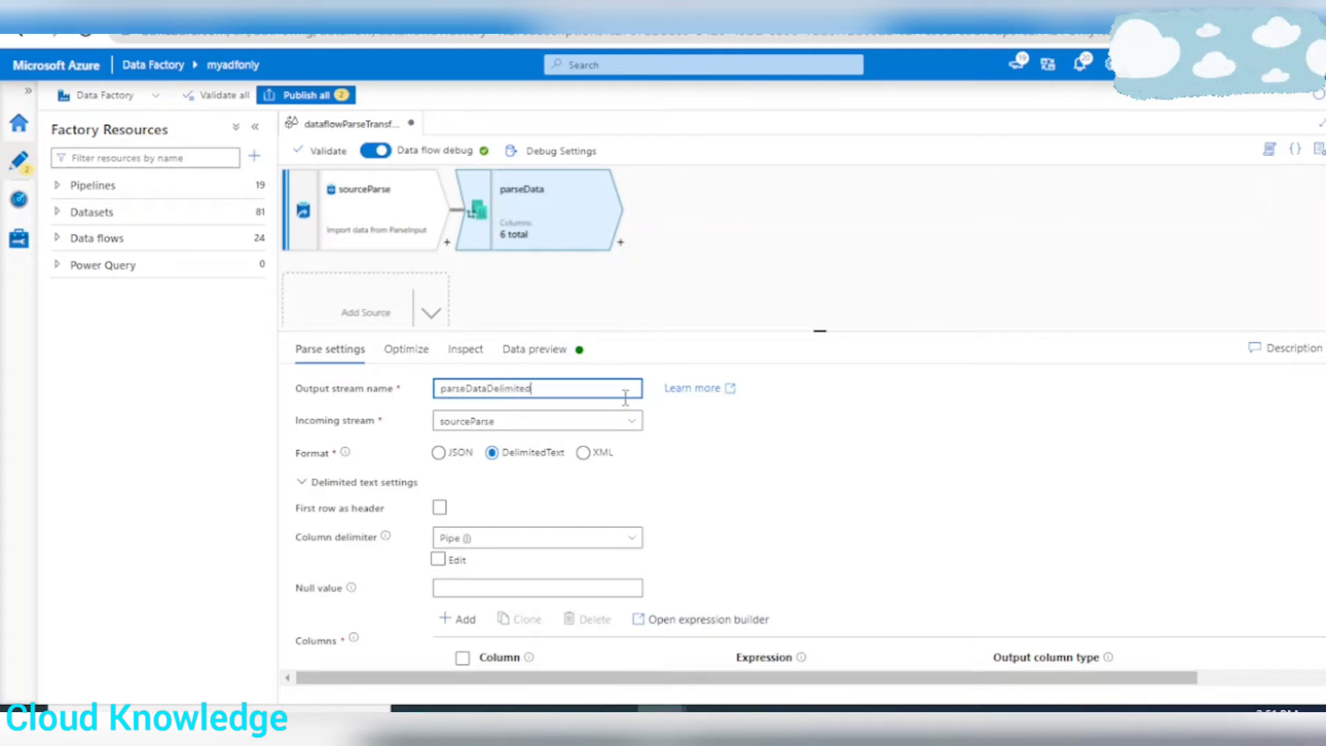
click(713, 274)
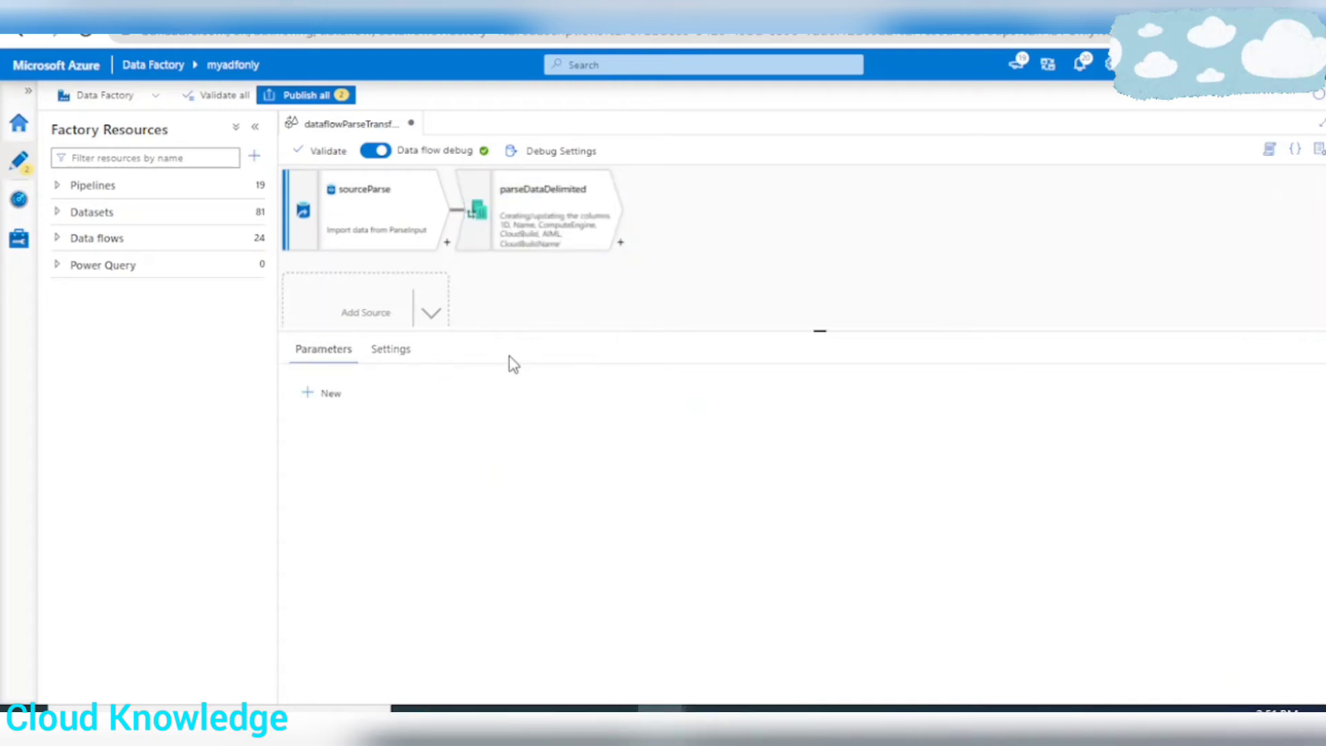
click(546, 209)
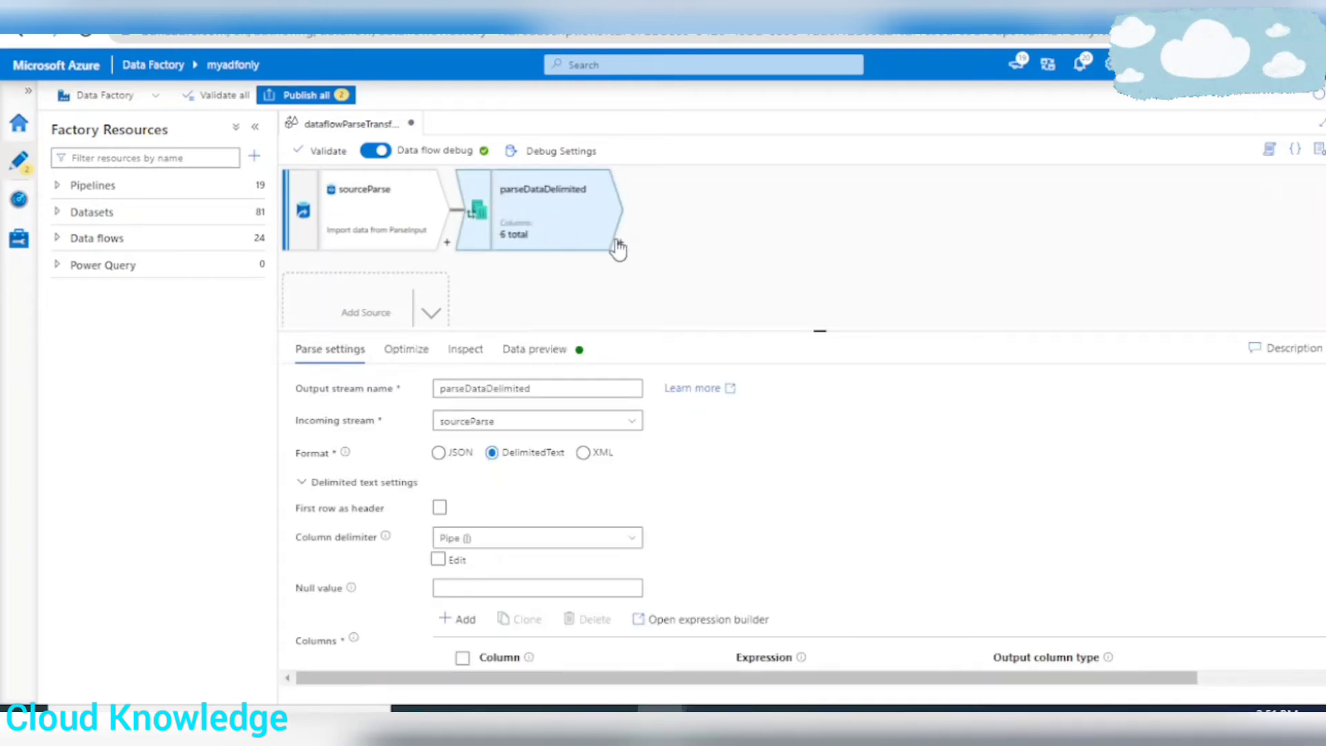
Step: Check the input and expected output datasets on Book1's Parse sheet in Excel, and return to the Data Factory data flow
mouse_move(664, 708)
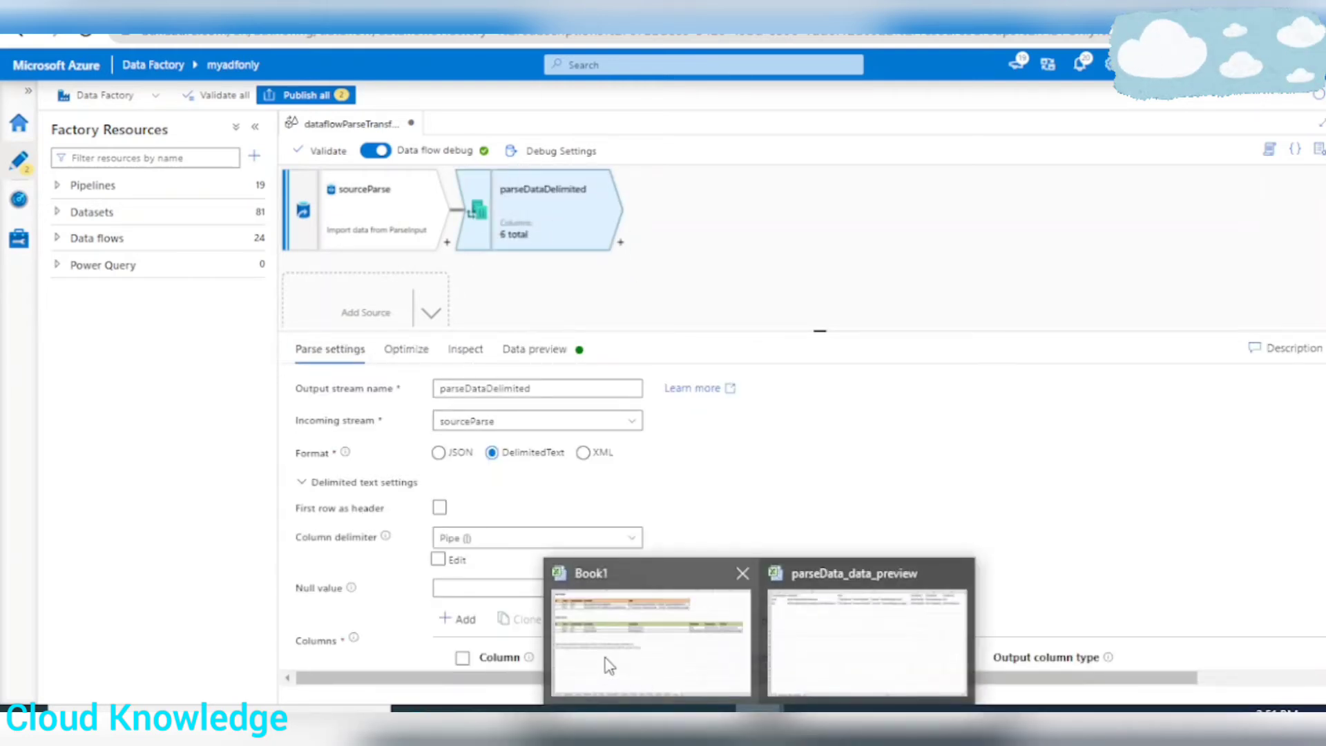
click(607, 660)
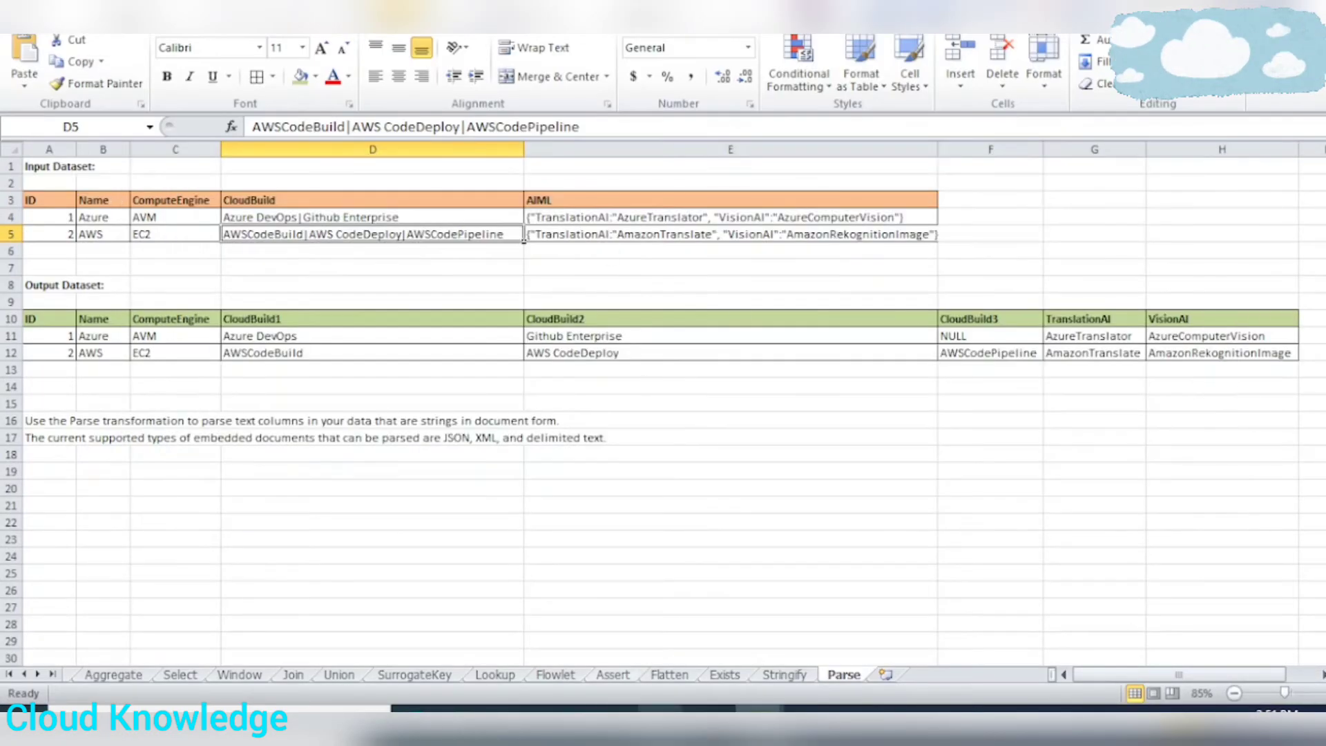
mouse_move(661, 709)
click(559, 666)
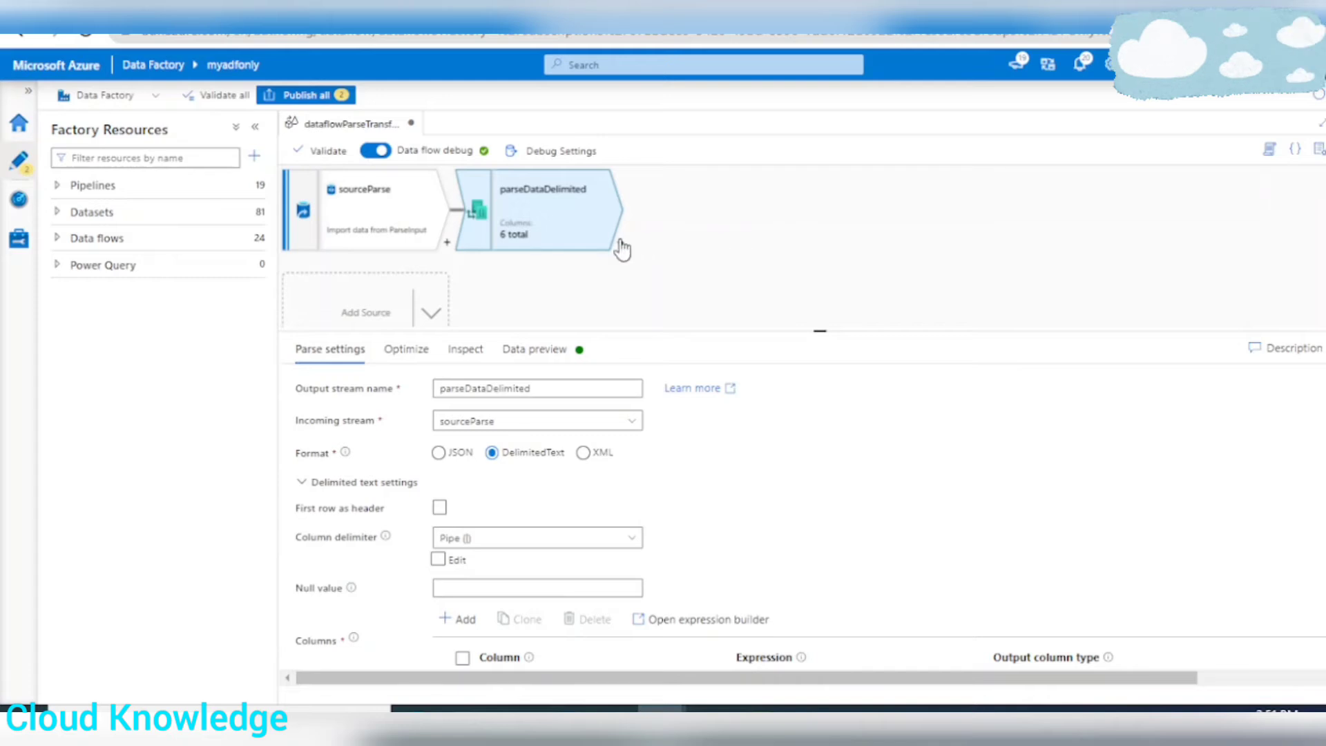
click(620, 244)
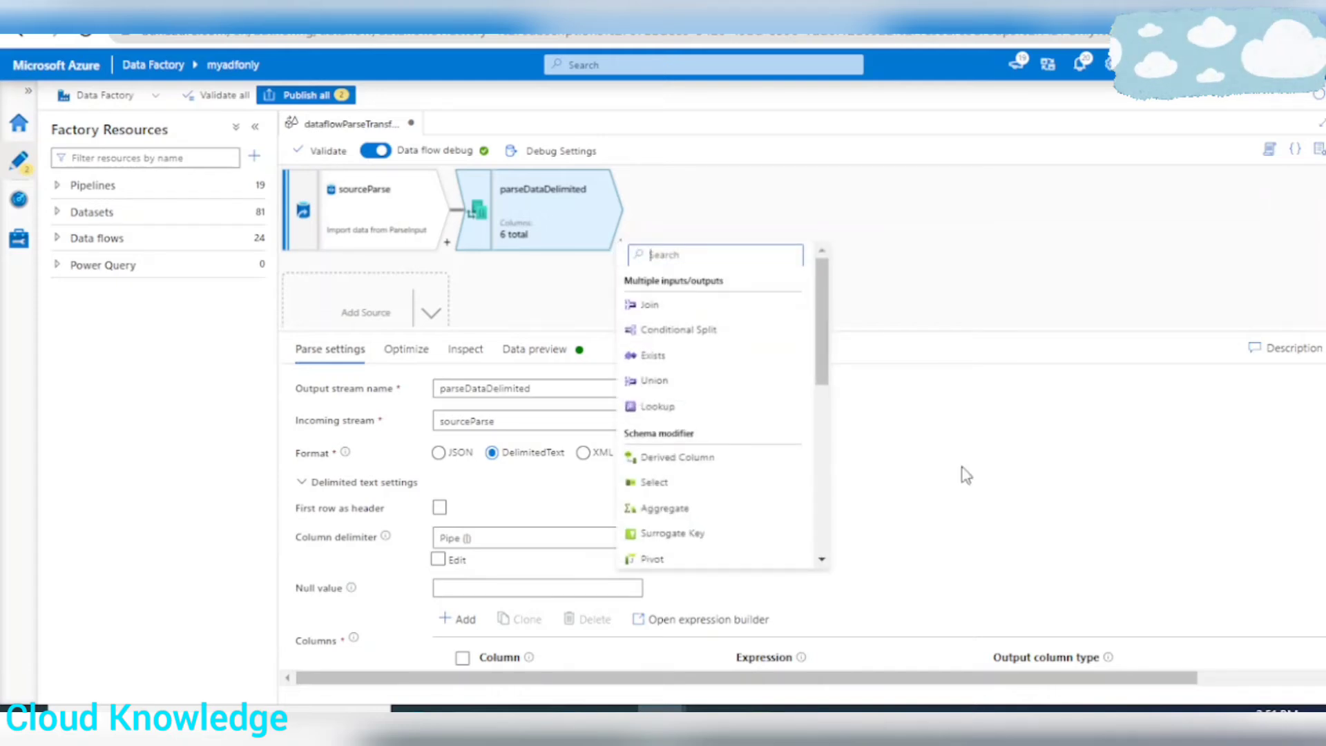
click(1057, 489)
scroll(1057, 489, down, 1)
scroll(574, 393, up, 1)
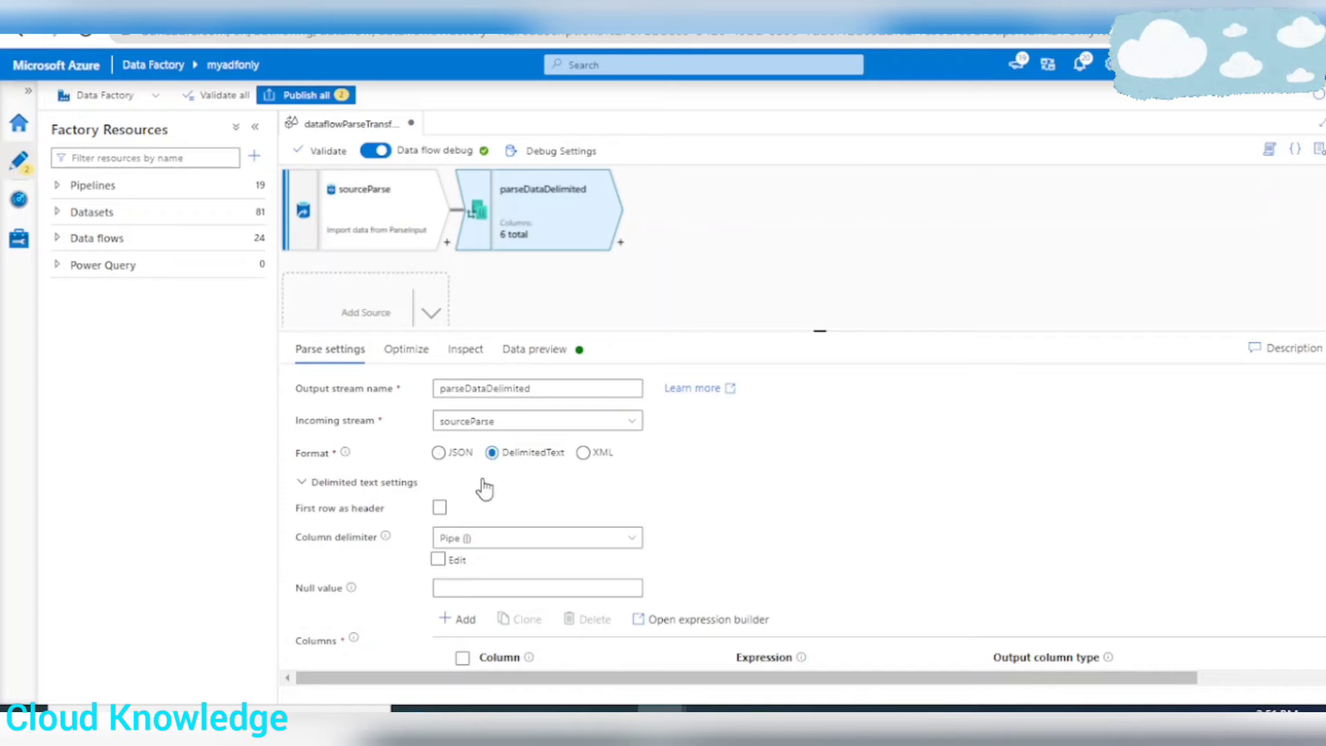
Step: Add a Parse transformation after parseDataDelimited and name its output stream parseDataJSON
scroll(819, 530, down, 1)
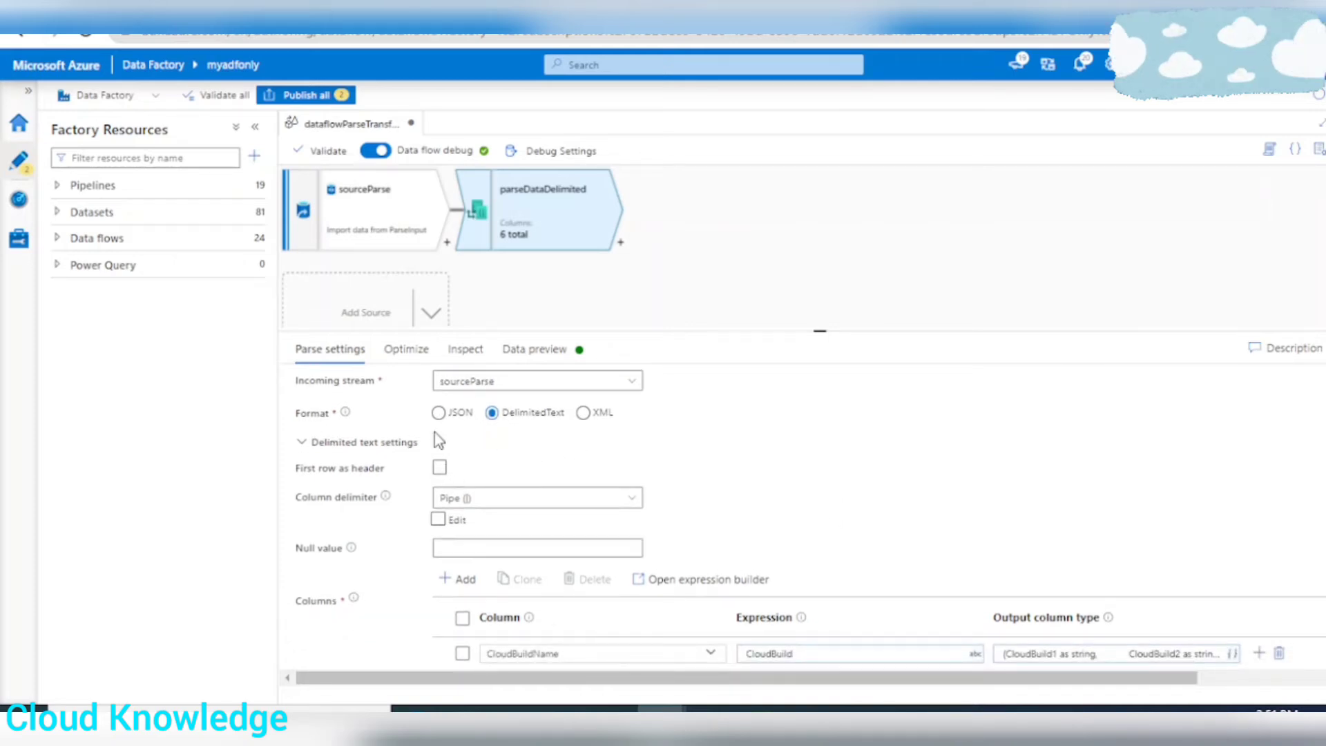
scroll(793, 424, up, 1)
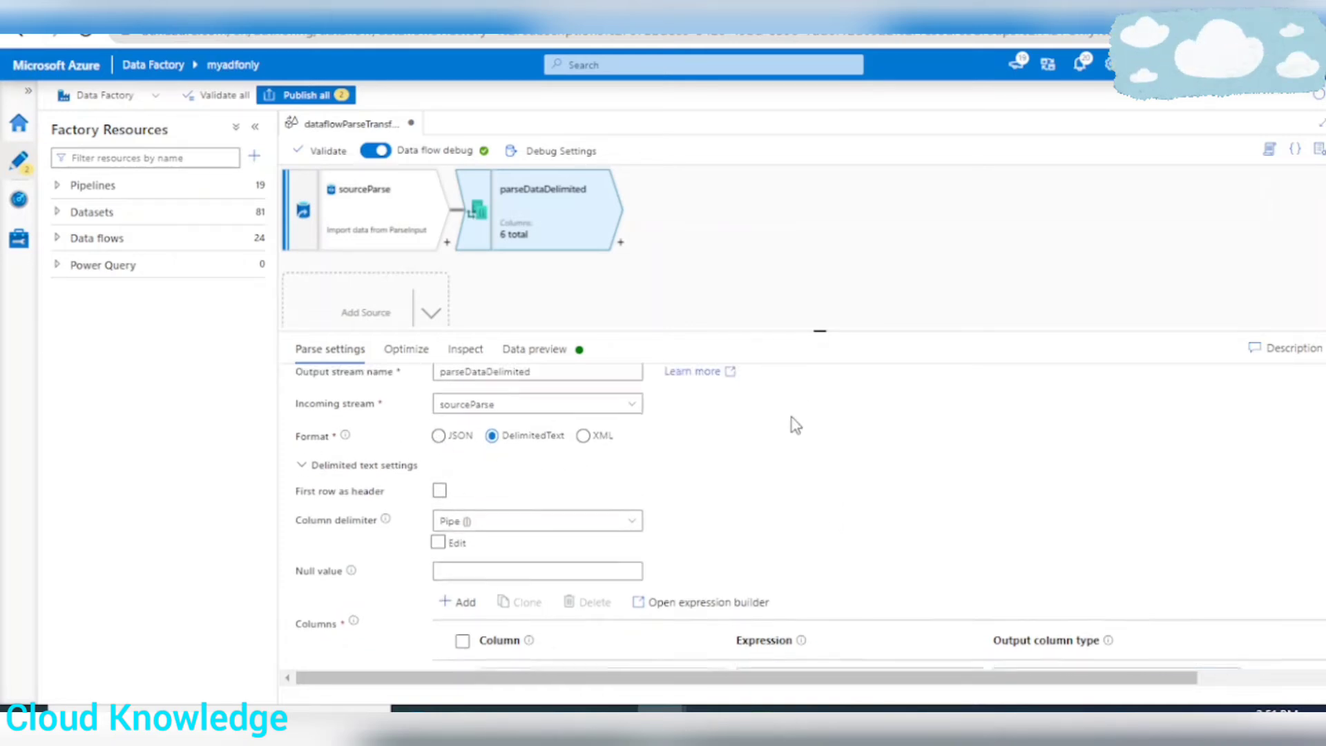
click(625, 248)
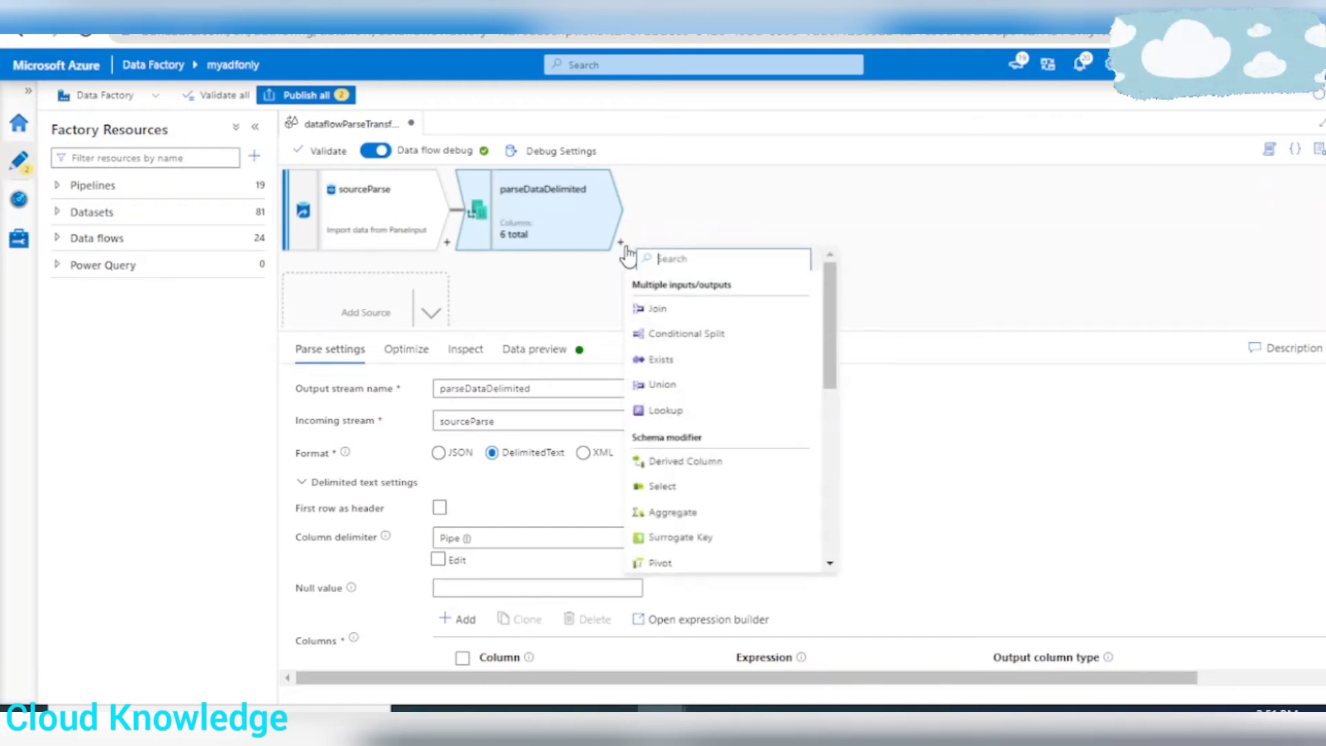
scroll(749, 450, down, 5)
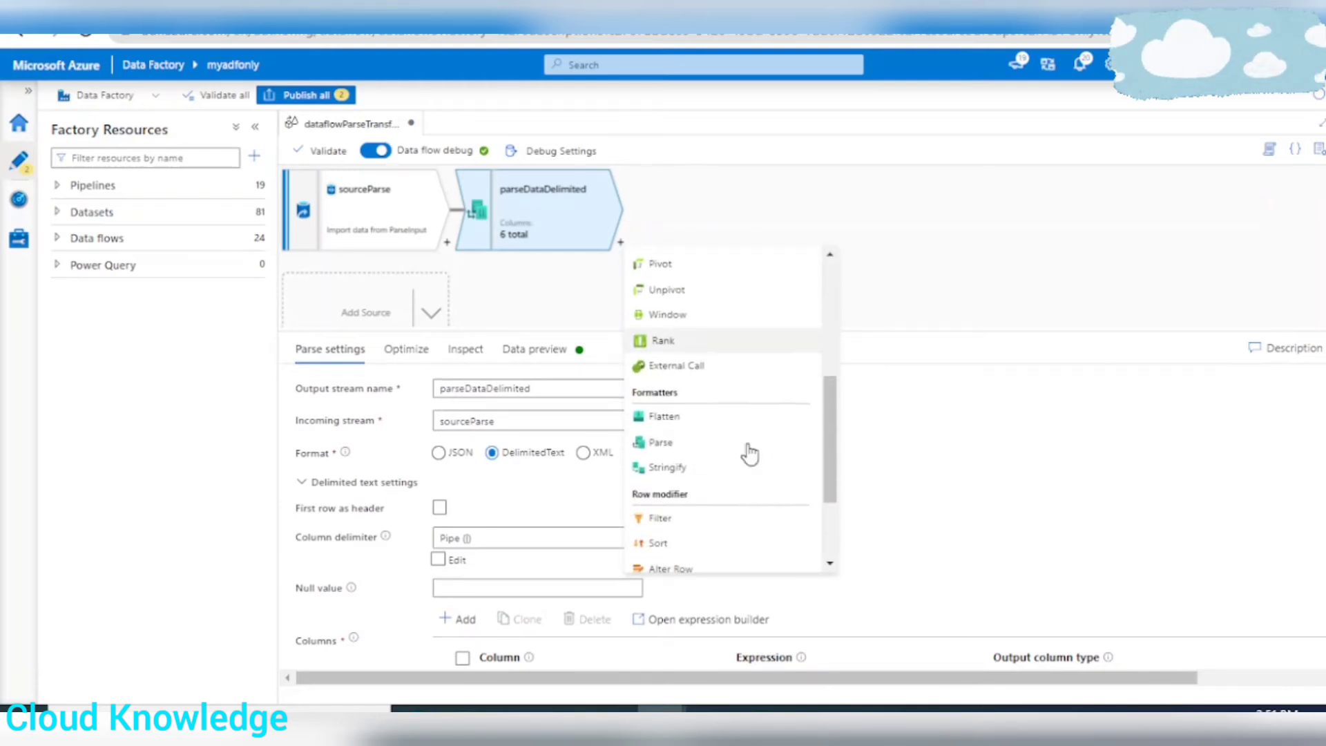
click(667, 443)
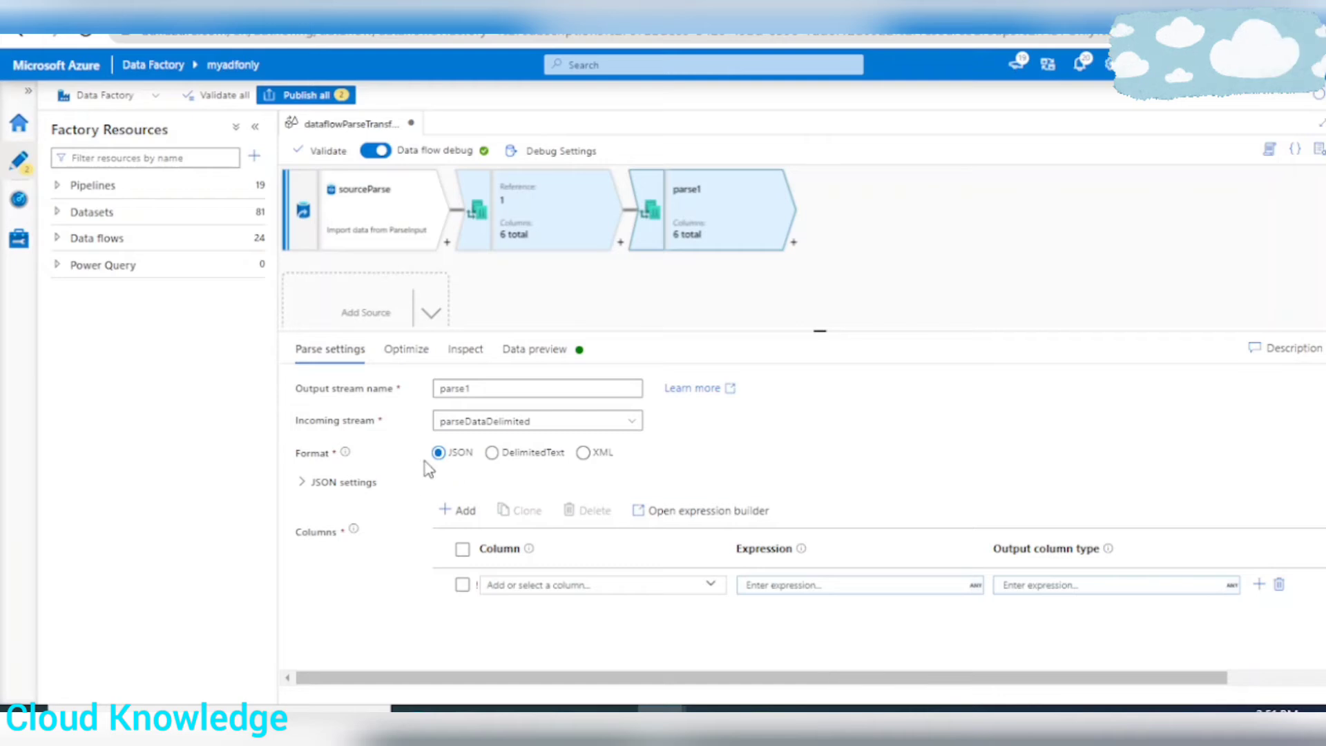
click(494, 386)
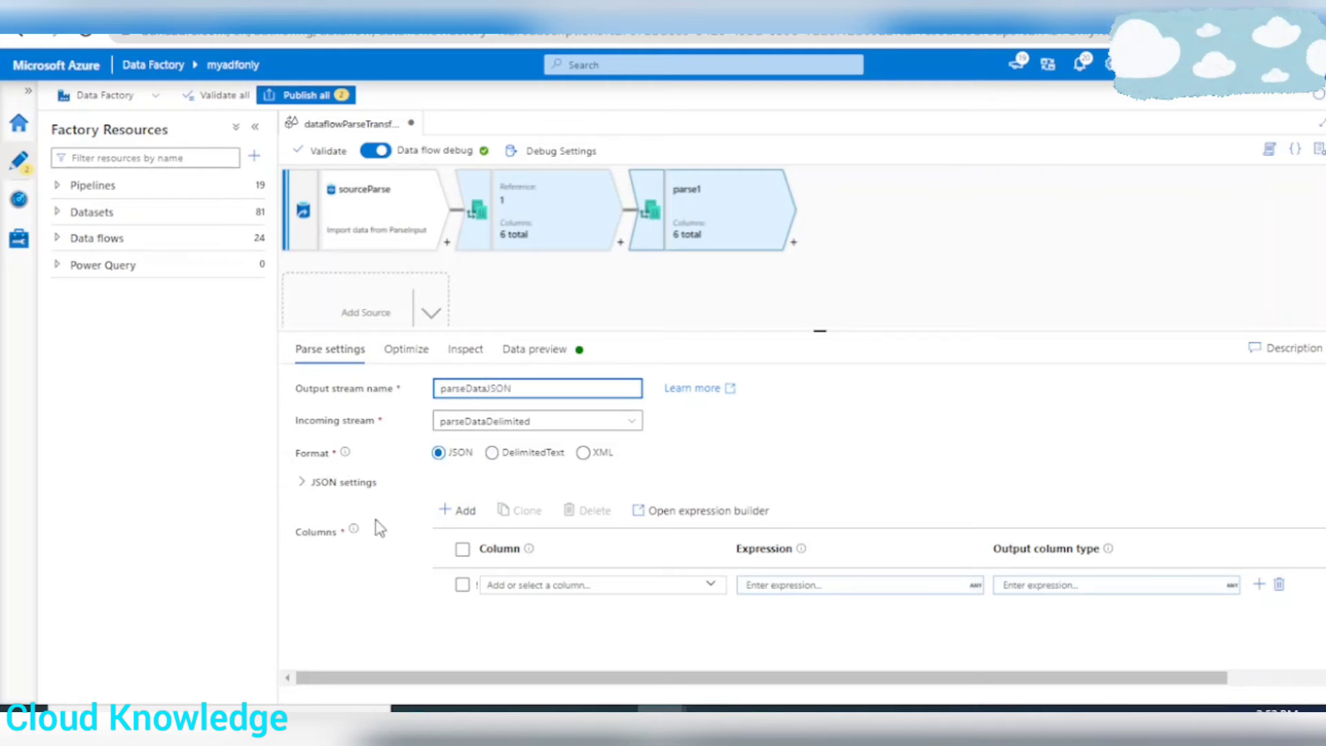
Step: Set the JSON document form to Single document and name the parsed column AIMLData
click(302, 482)
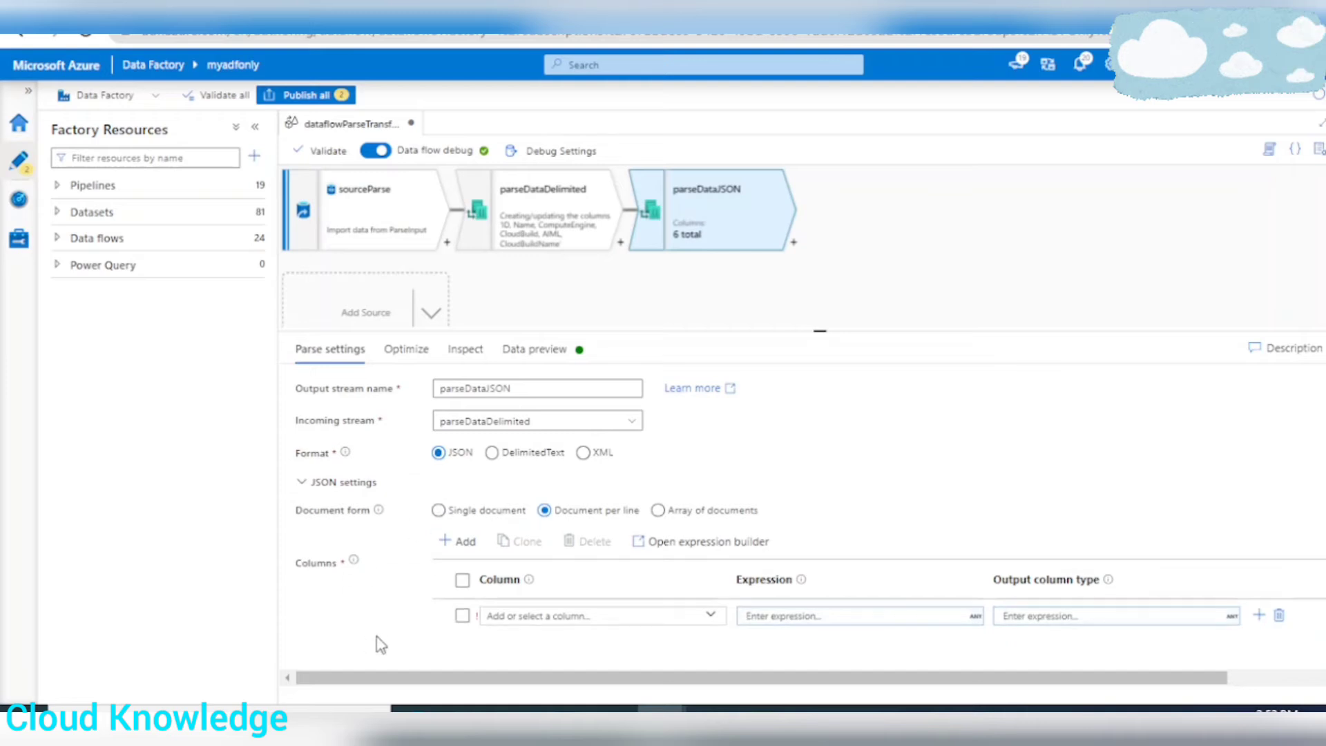
click(440, 510)
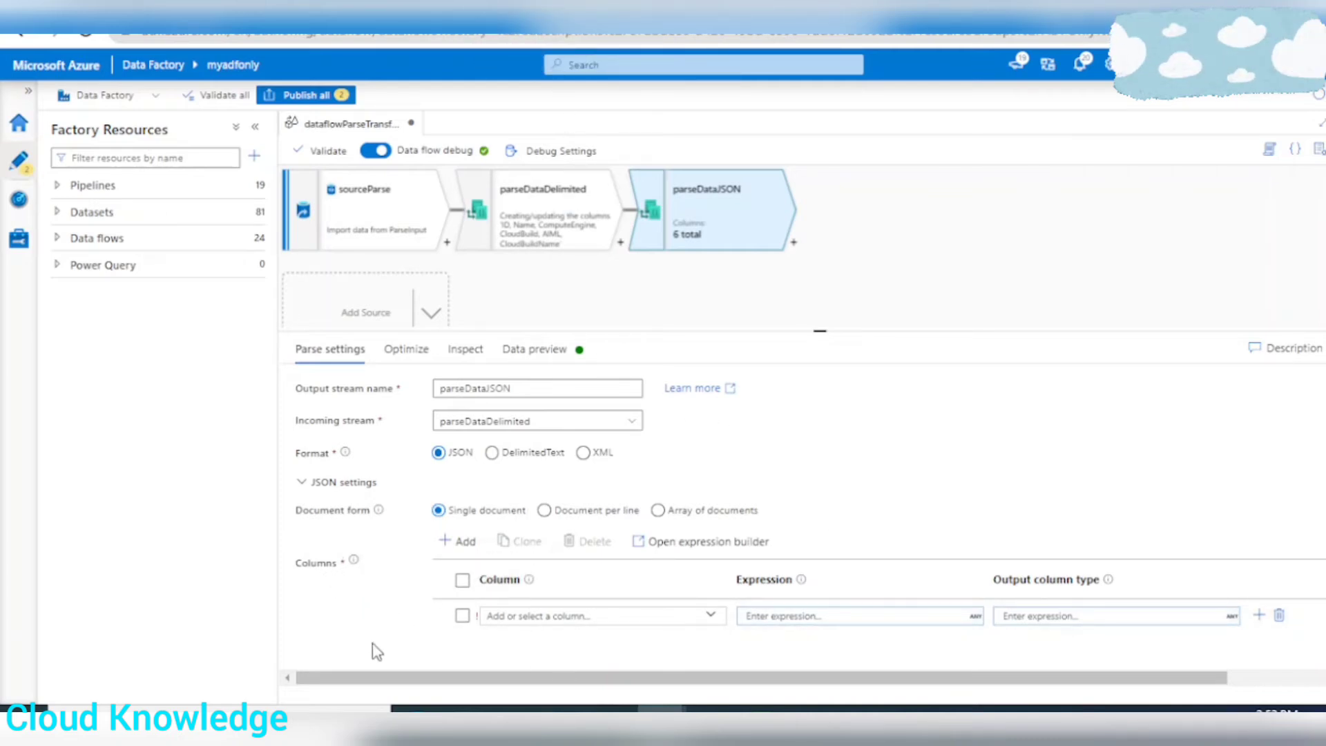
click(536, 616)
text(AIMLData)
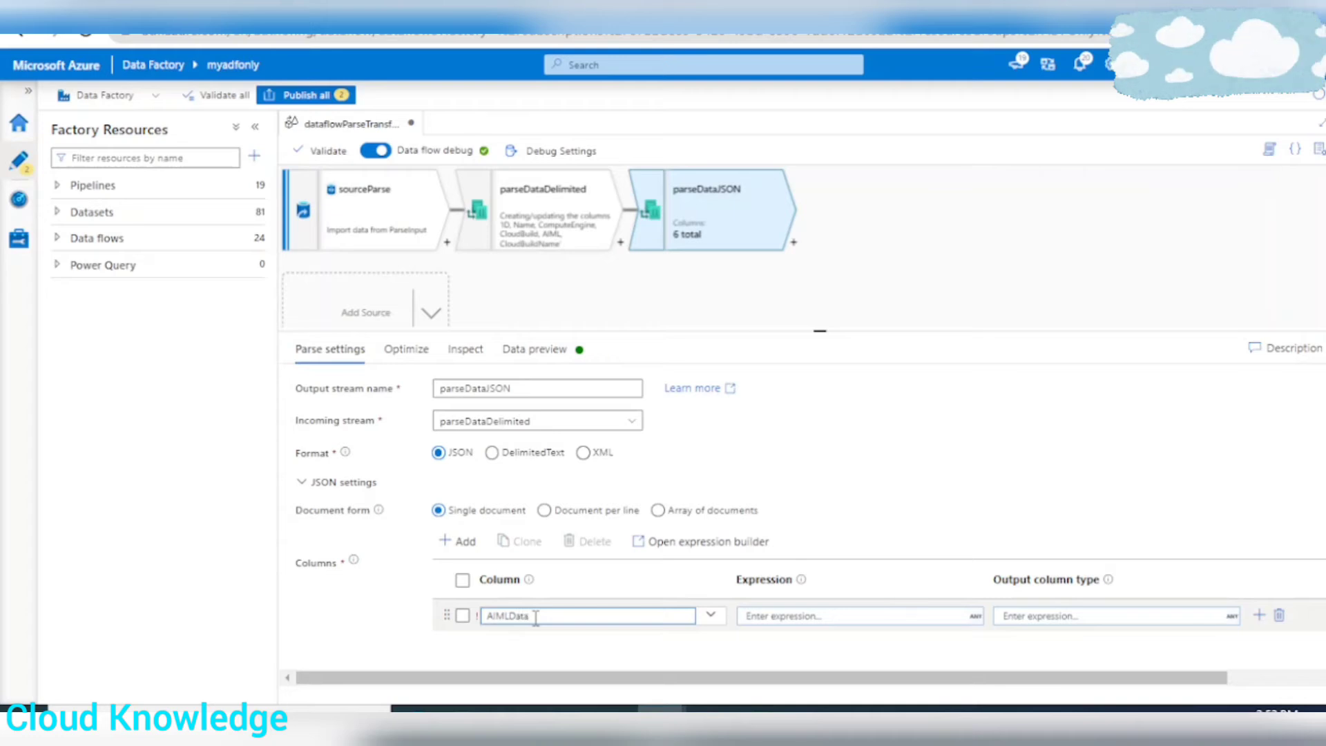
Step: Set the expression of the AIMLData column to the AIML input column and save it
click(950, 616)
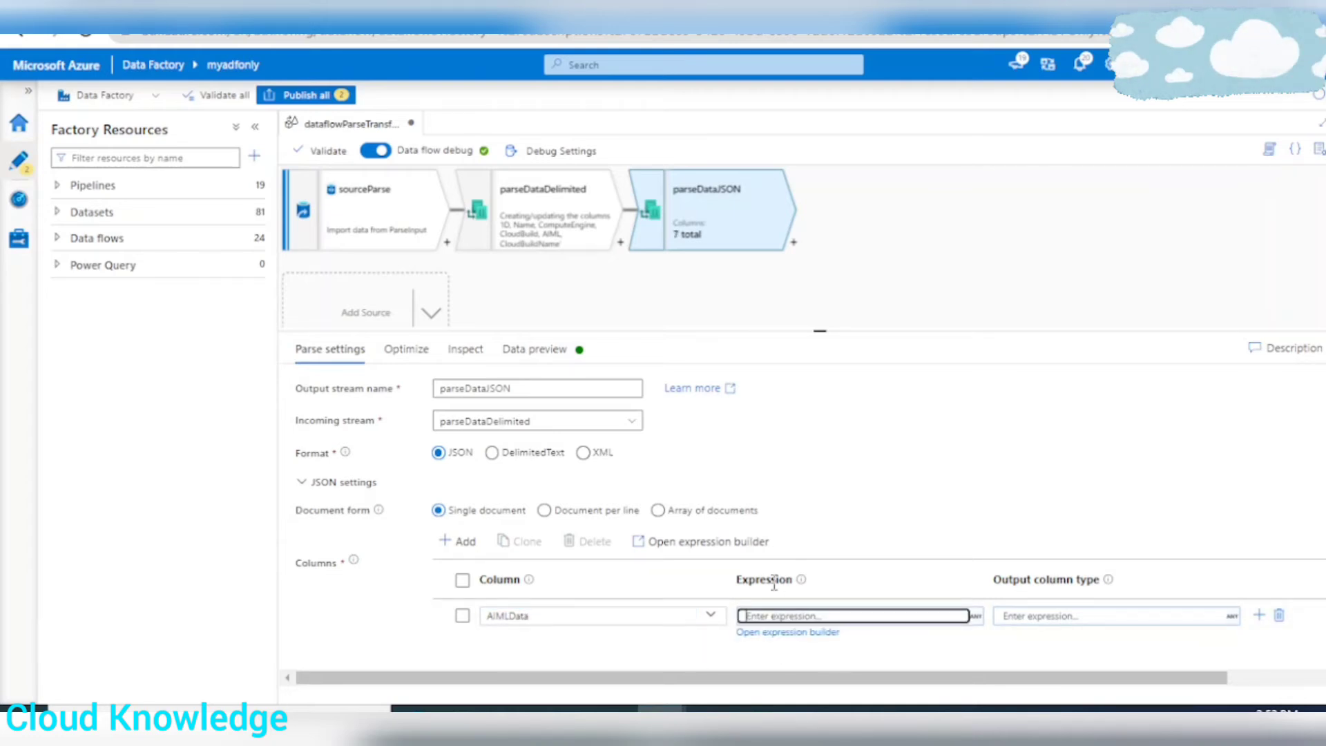
click(784, 632)
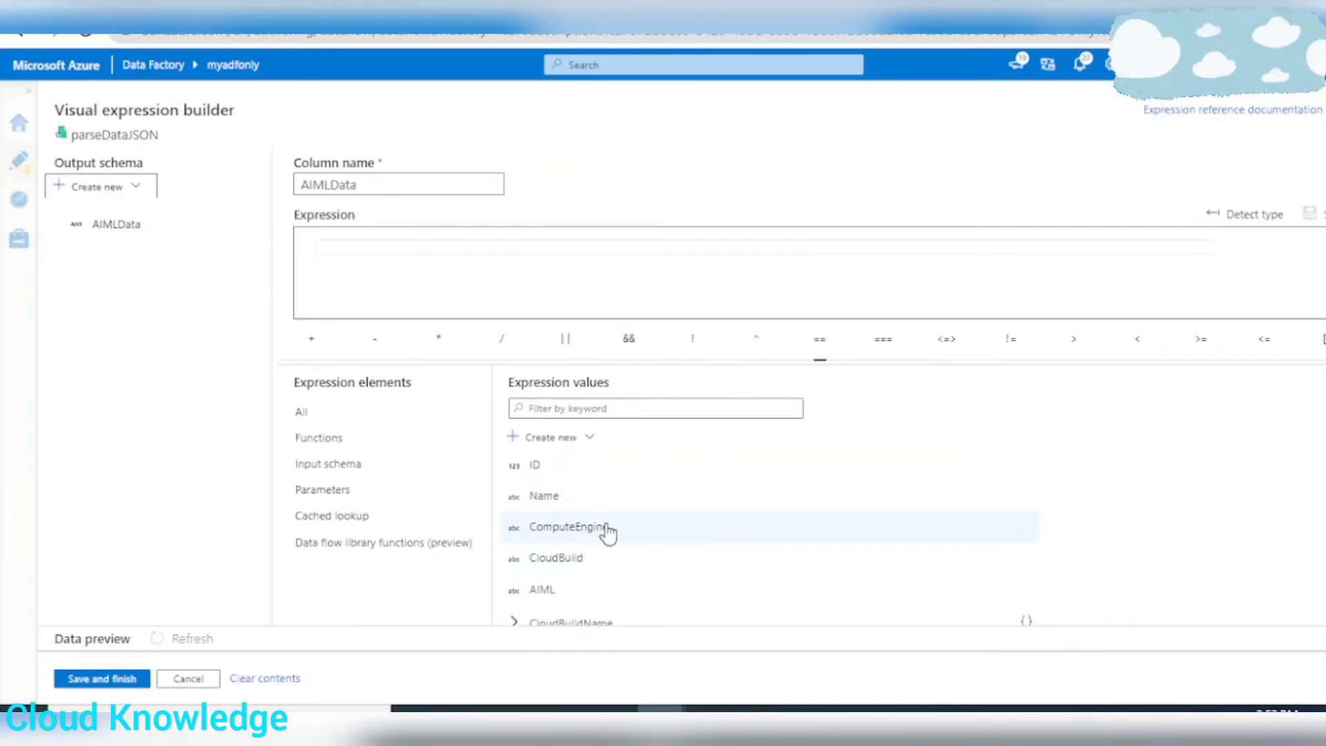
scroll(608, 532, down, 3)
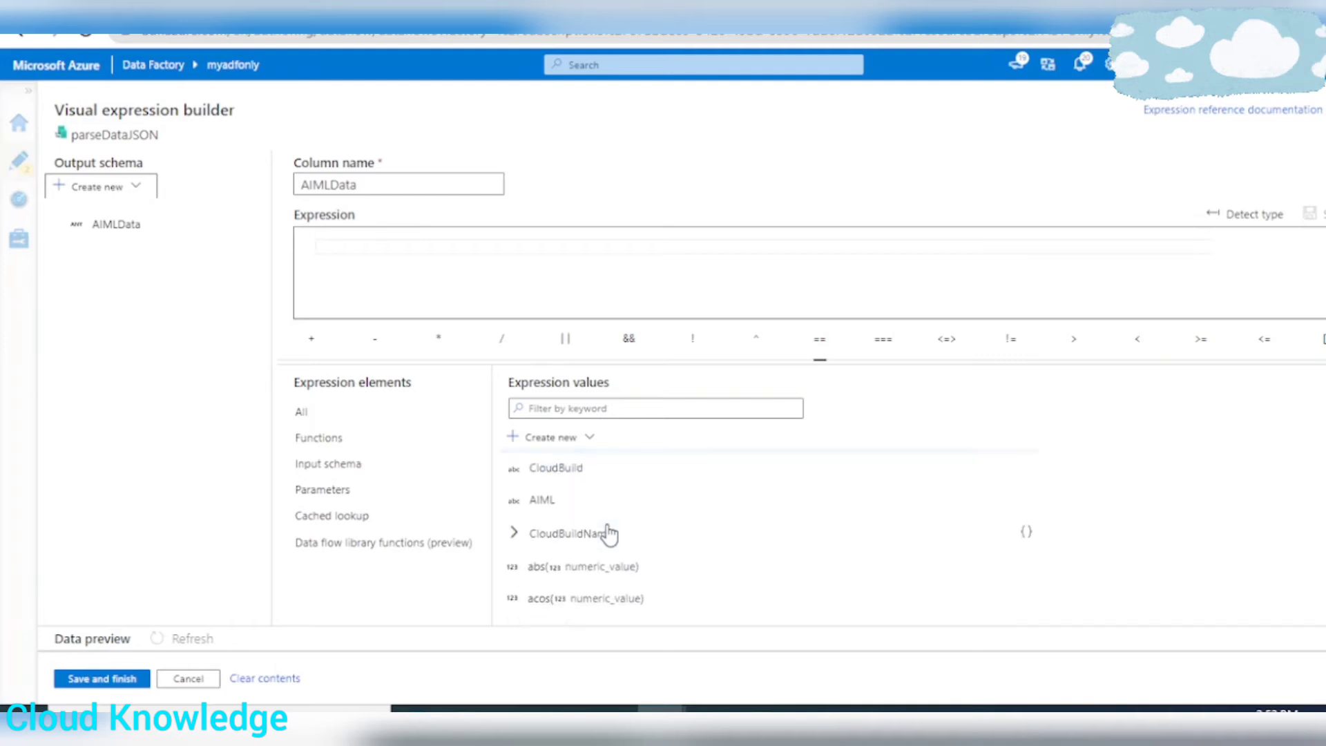
click(551, 492)
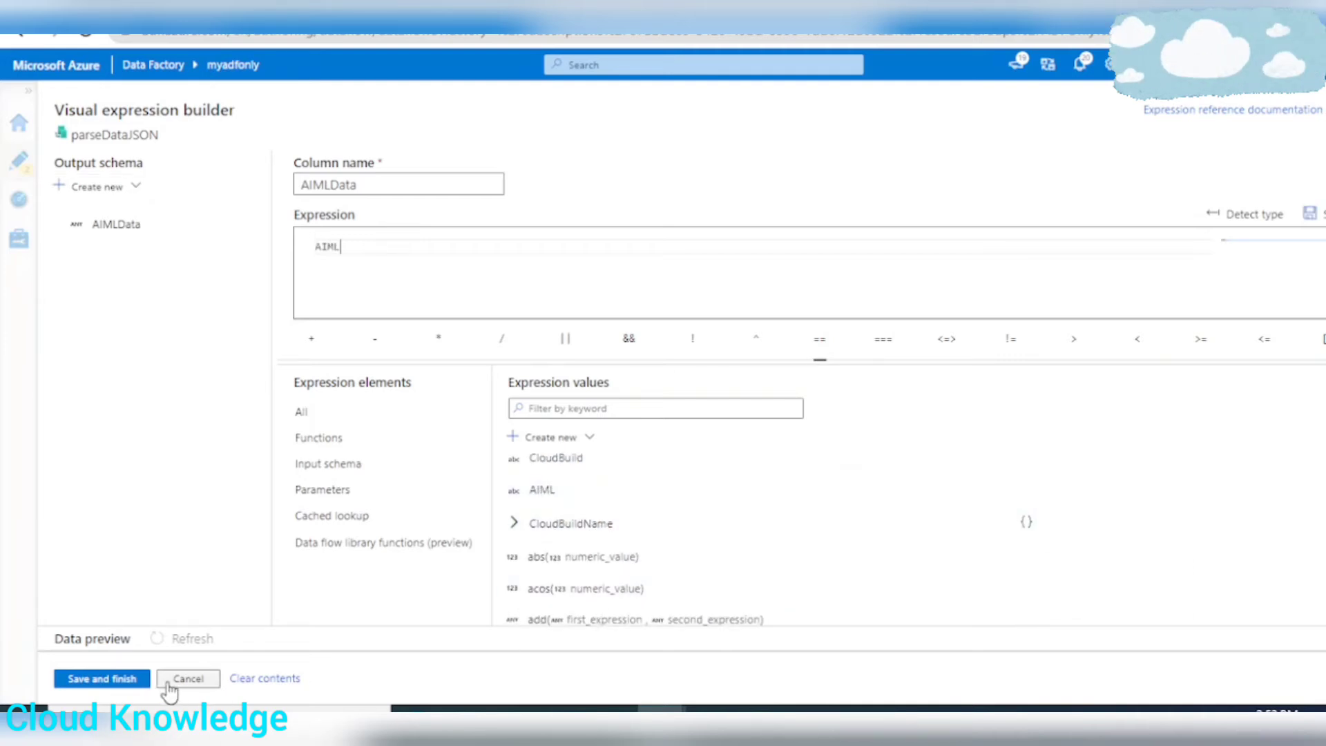
click(76, 680)
Step: Define AIMLData's output column type as (TranslationAI as string, VisionAI as string), checking the field names on Book1's Parse sheet in Excel
click(1048, 613)
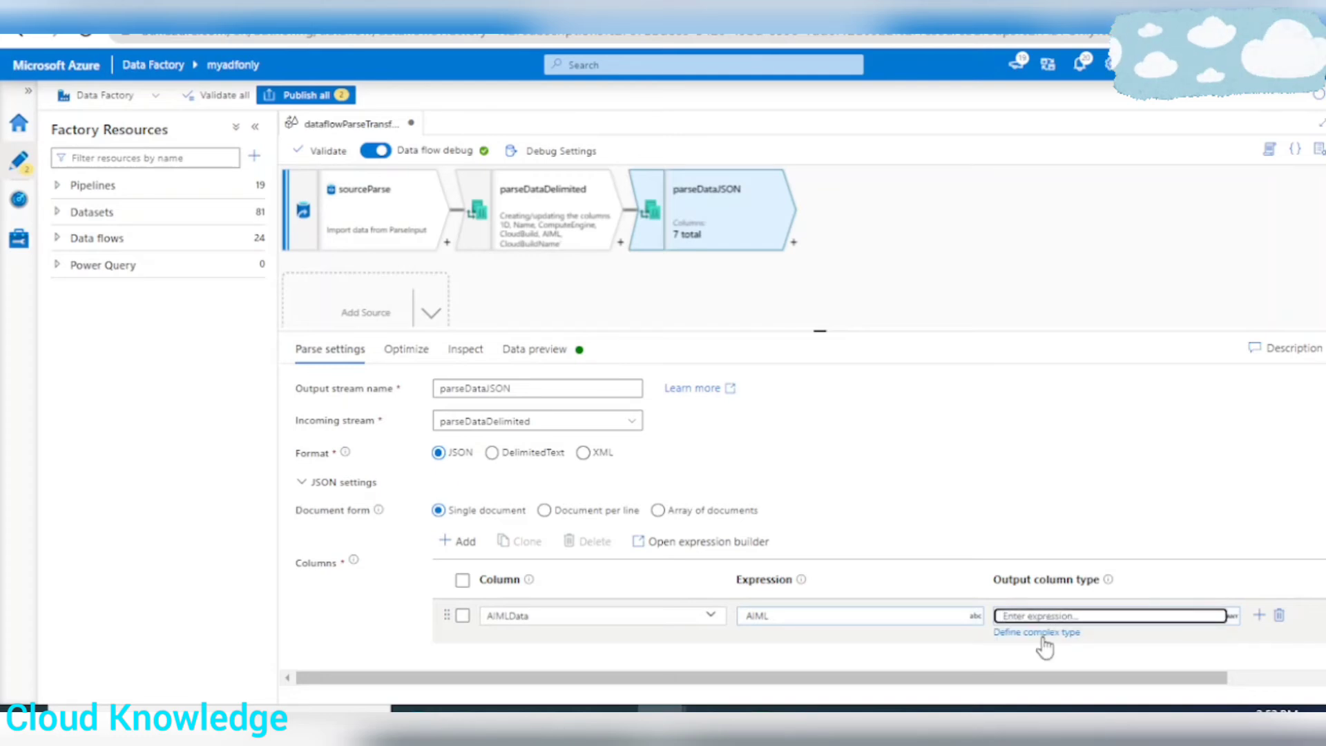
click(1059, 633)
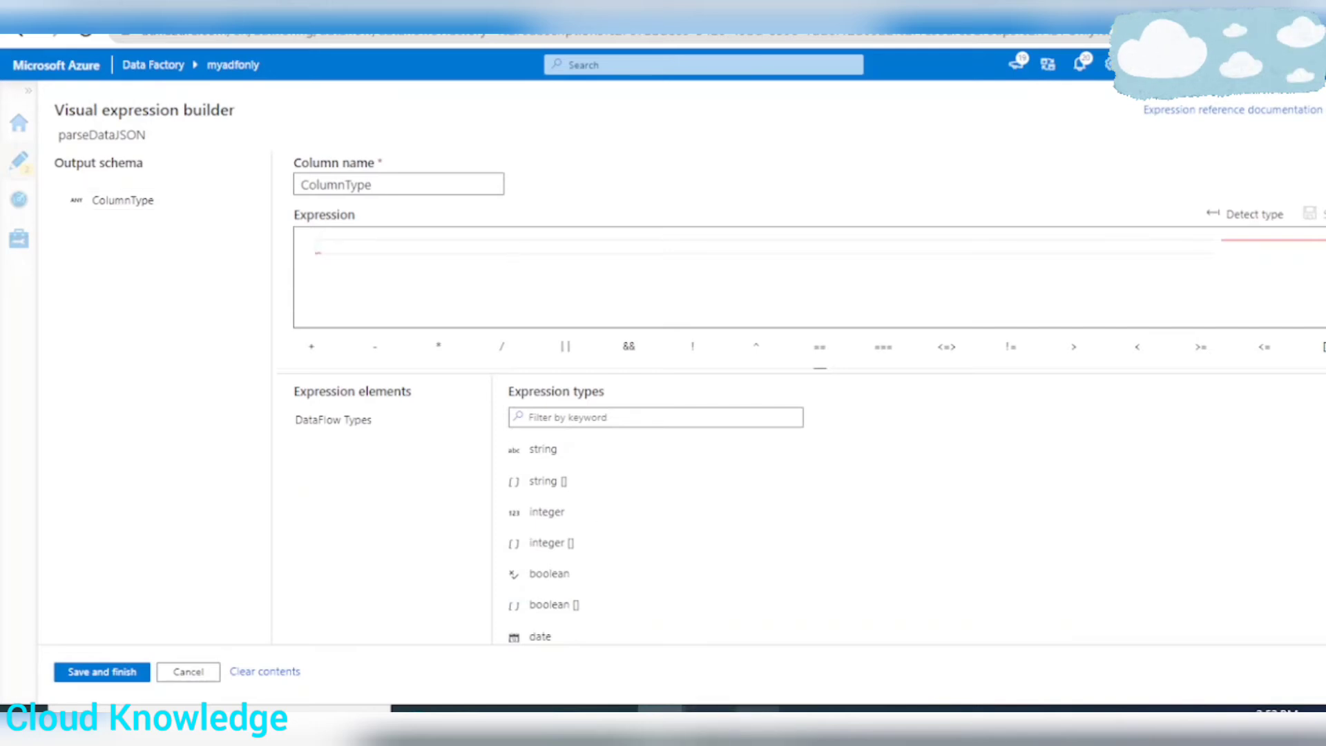
mouse_move(758, 710)
click(685, 654)
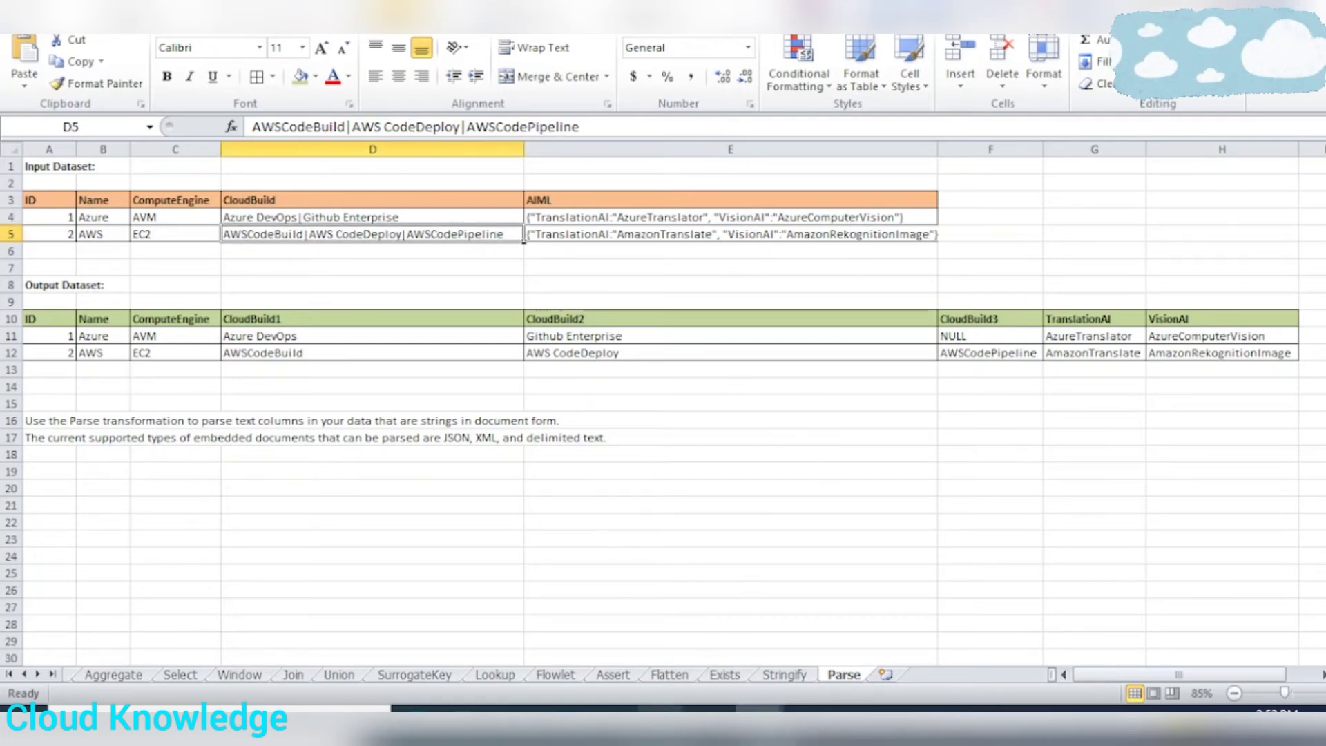
click(527, 642)
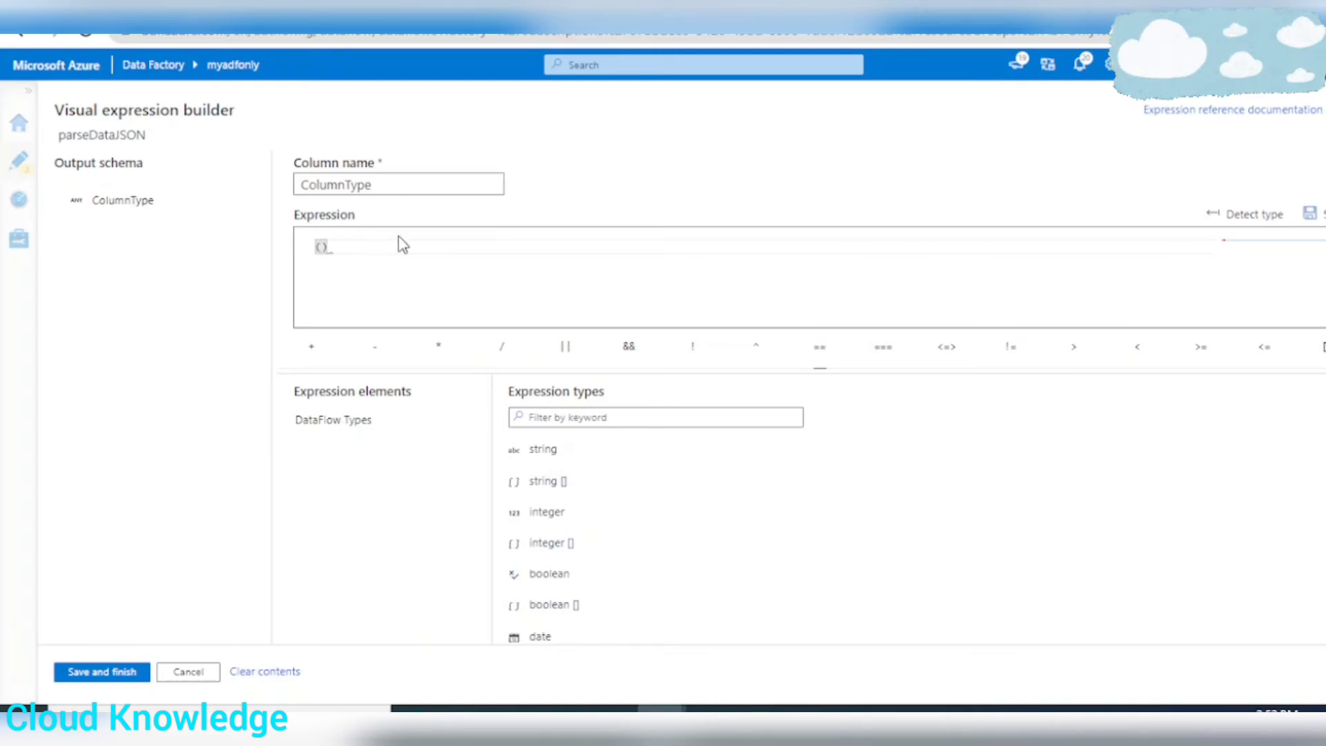
text(TranslationAI as string,)
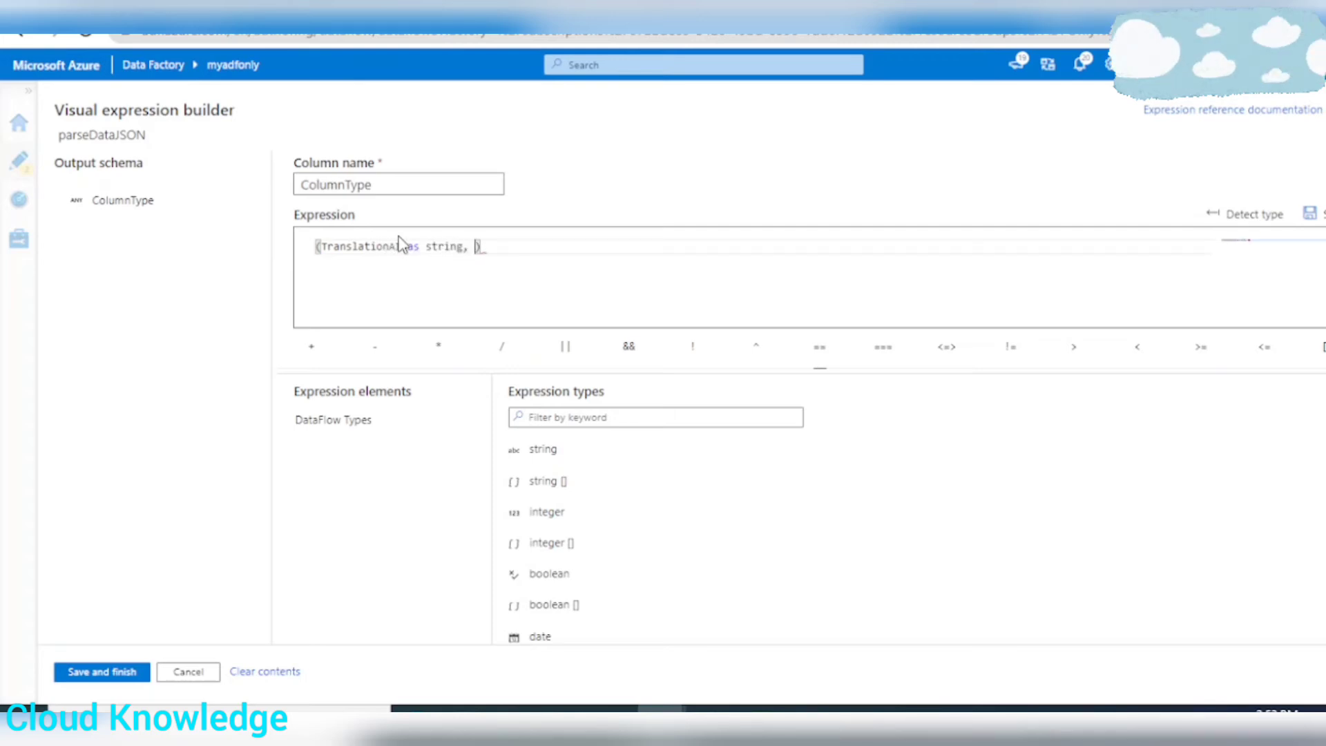
key(alt+Tab)
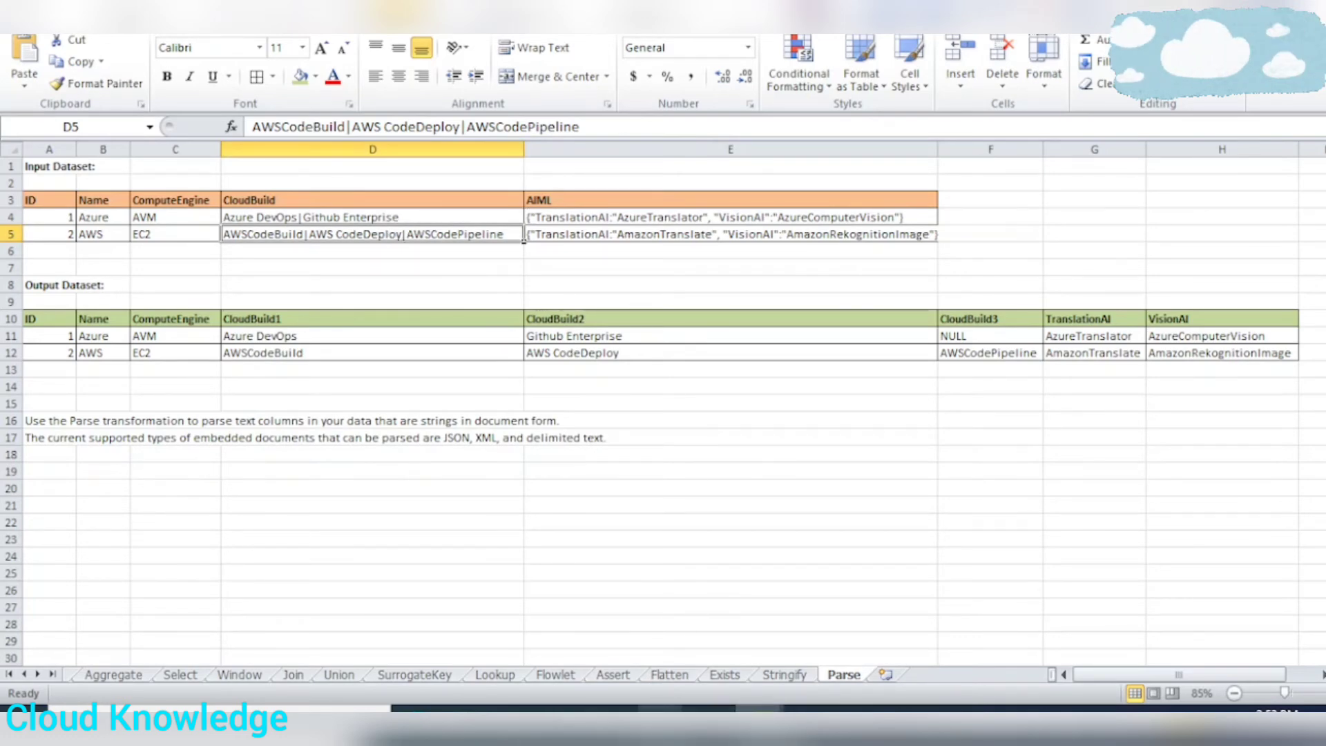
click(660, 708)
click(622, 686)
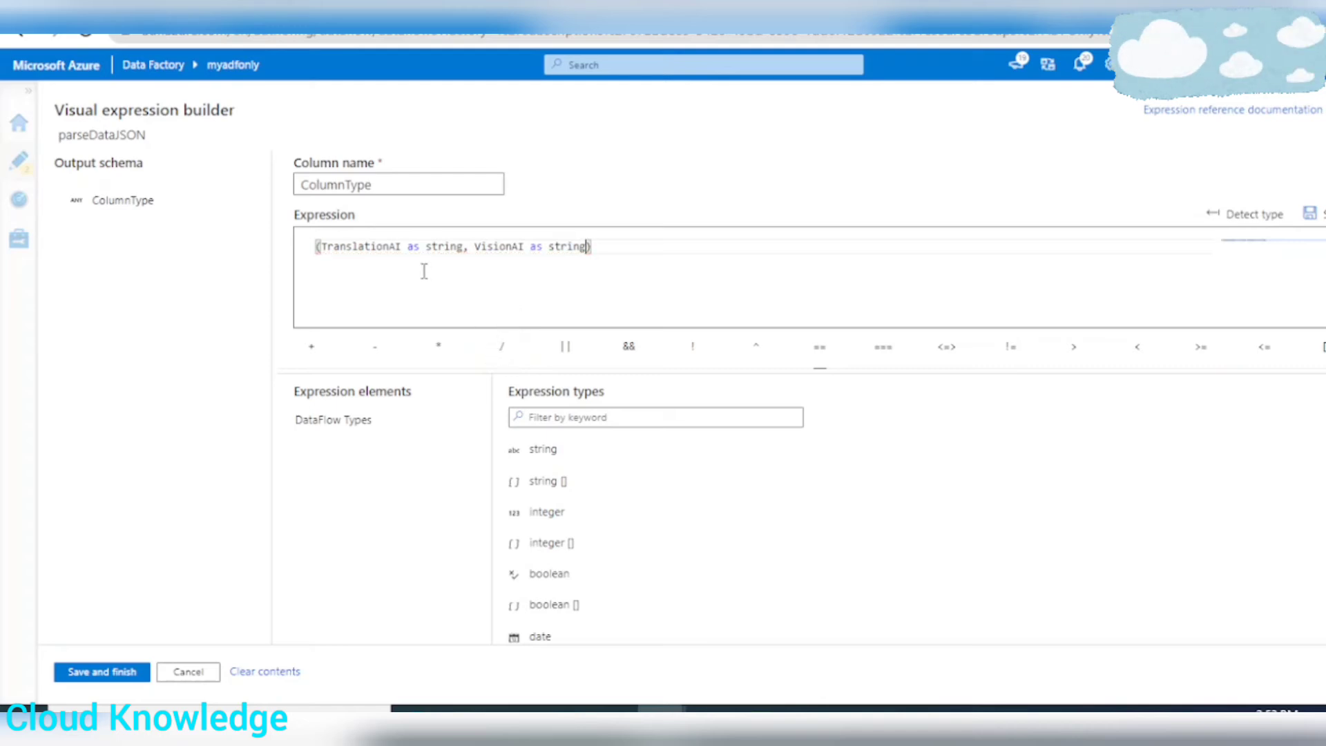
click(80, 675)
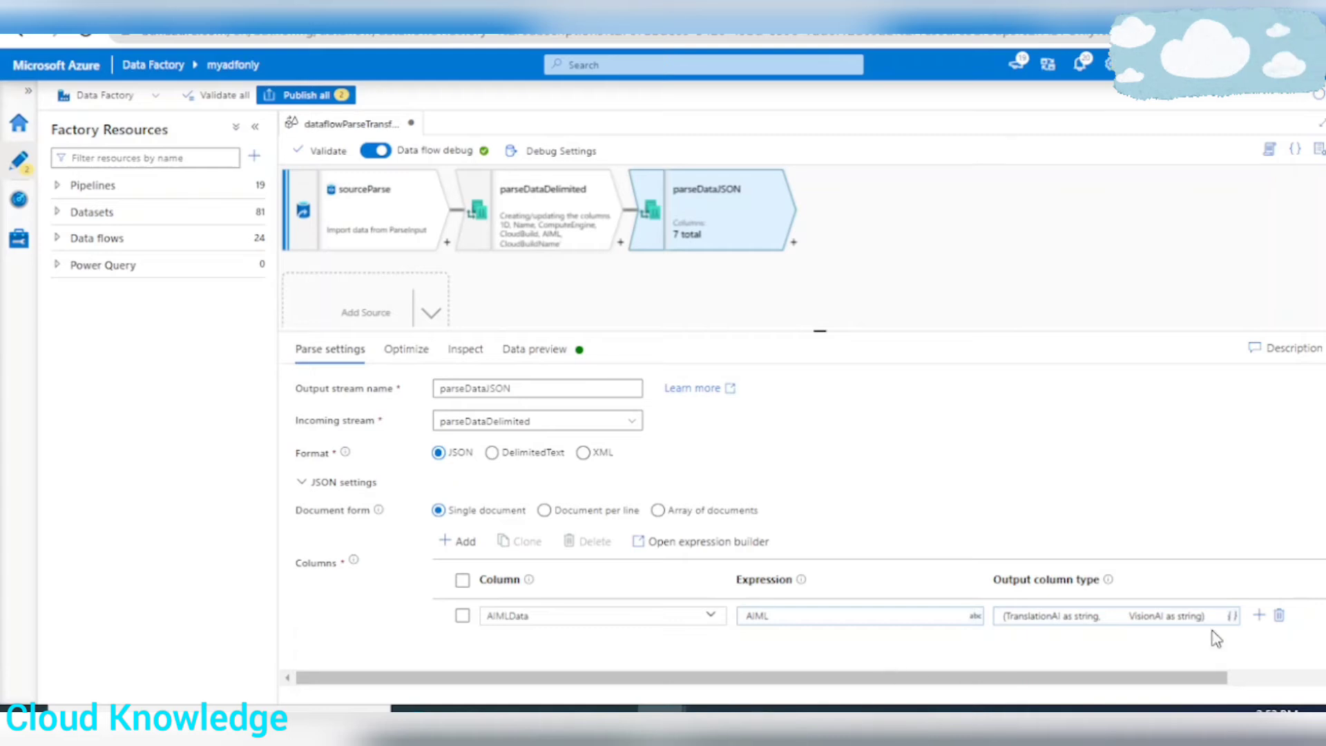
Step: Inspect the output schema of parseDataJSON, including the fields nested under AIMLData
click(546, 351)
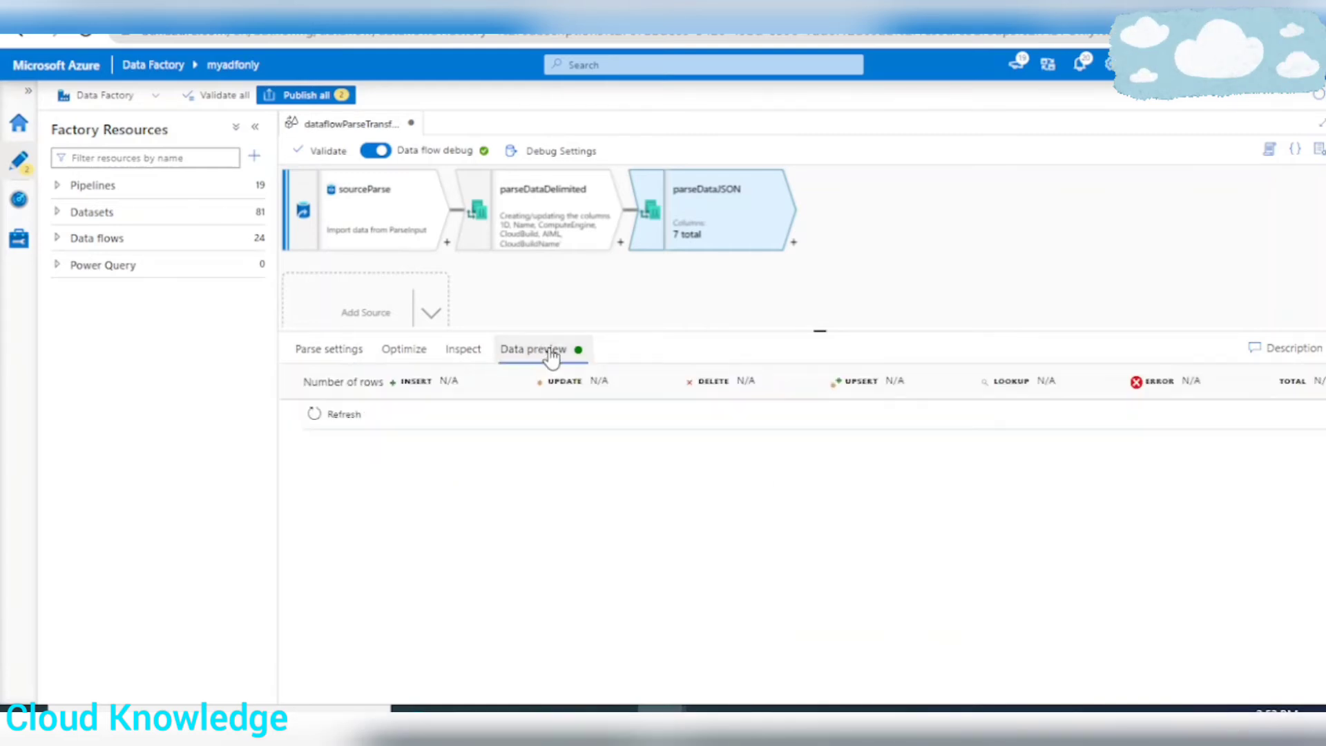
click(457, 352)
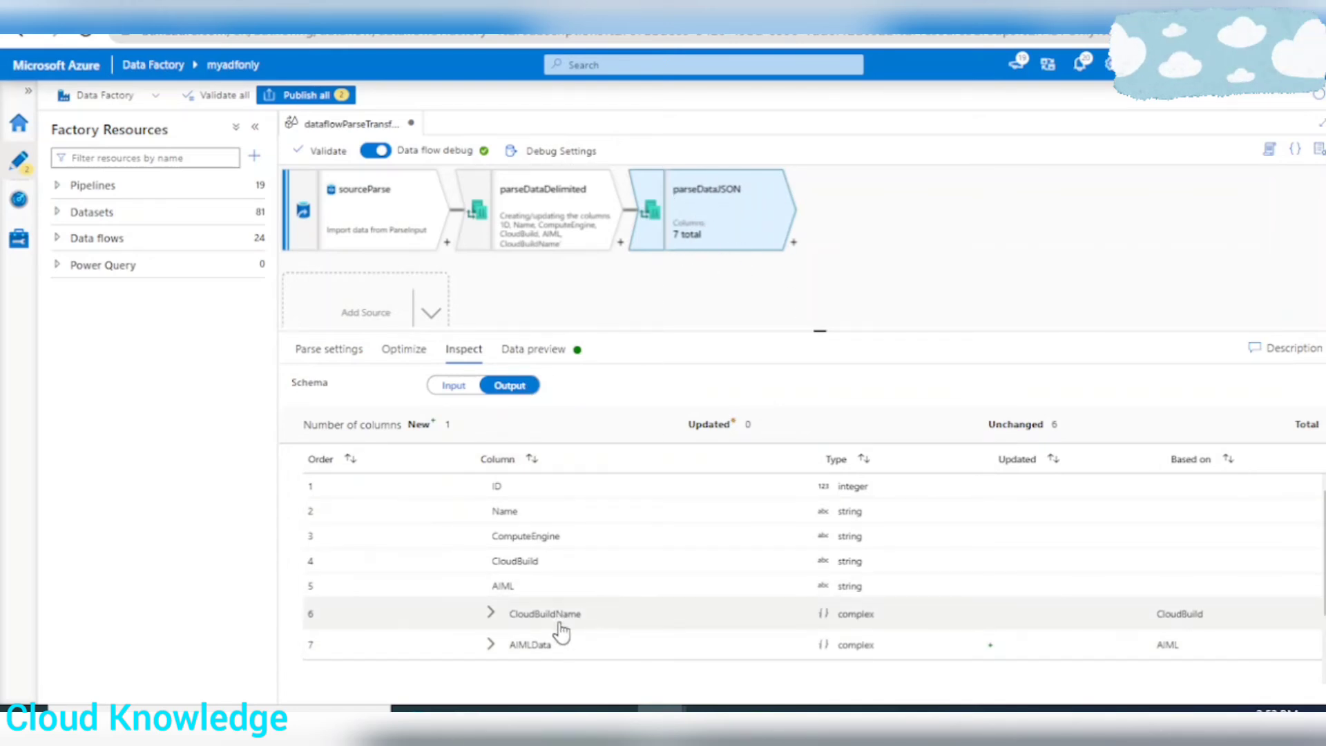
scroll(581, 593, down, 2)
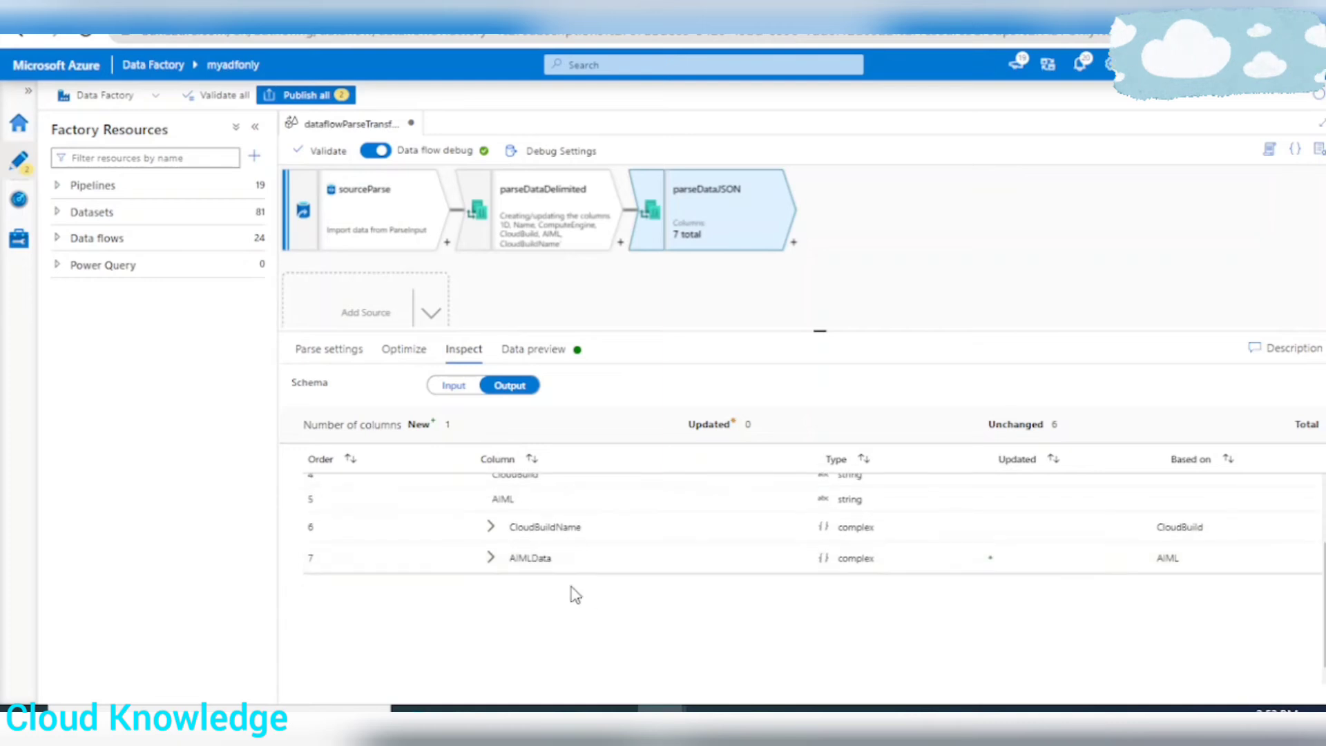
click(499, 558)
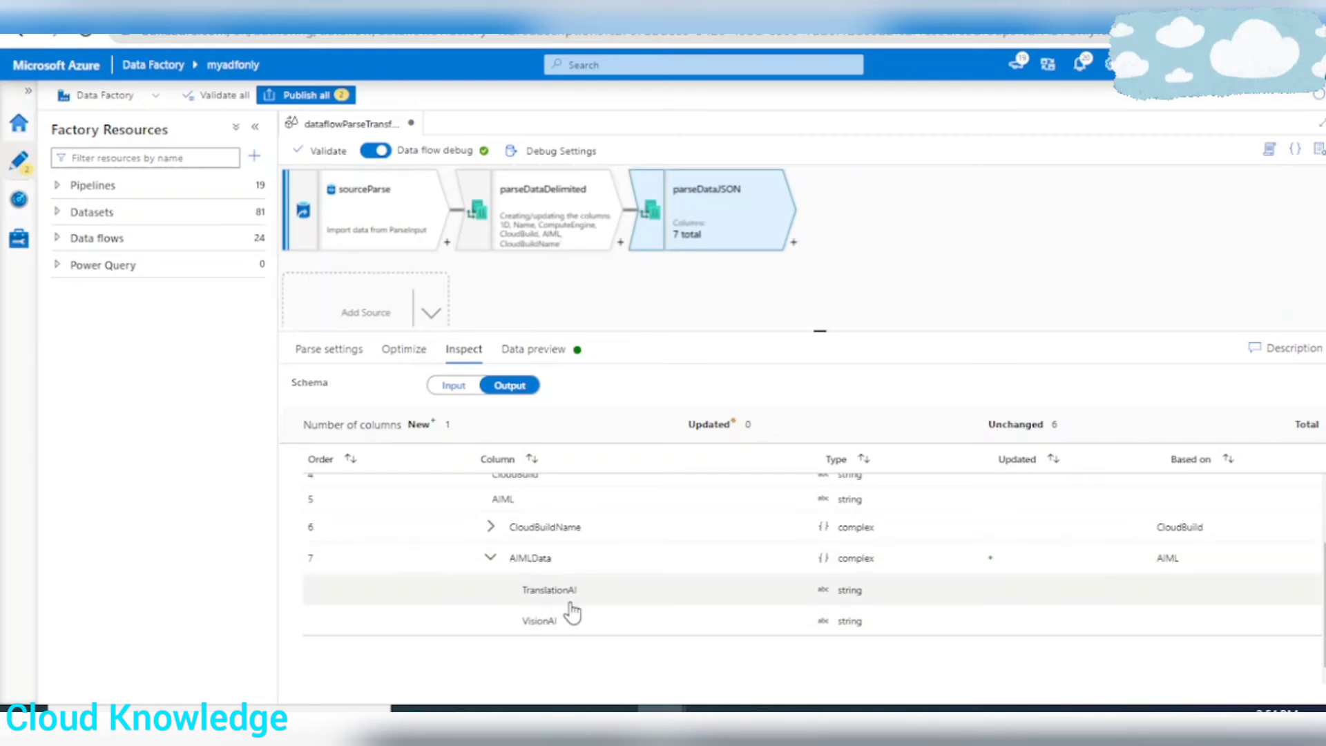
scroll(514, 600, up, 2)
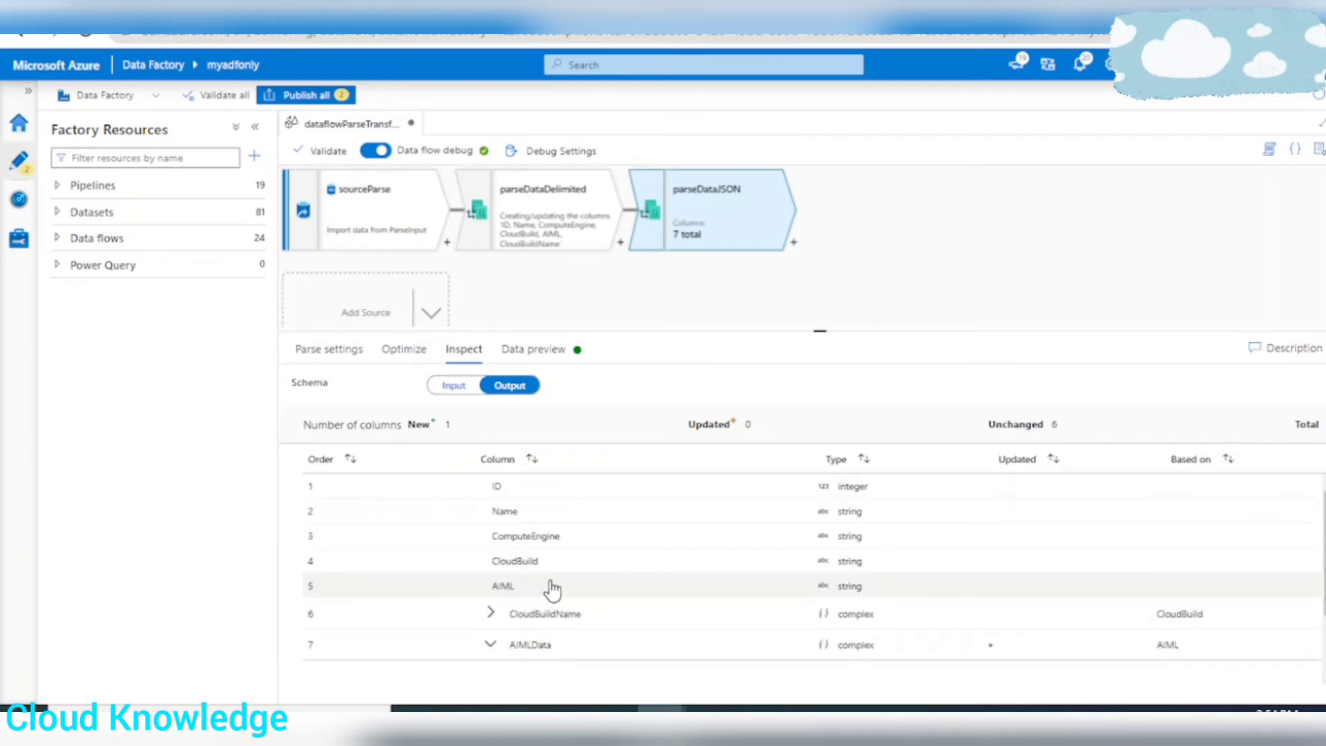
scroll(551, 590, down, 2)
click(490, 560)
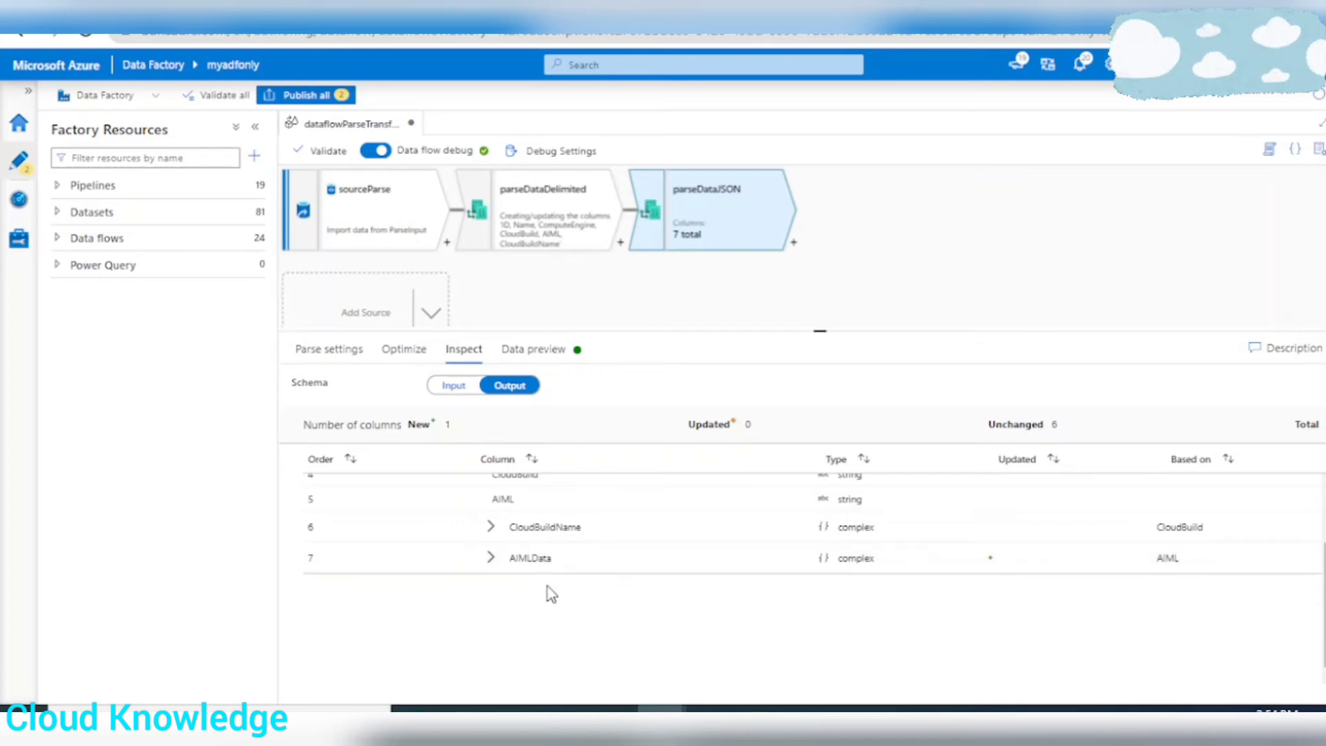
scroll(701, 647, up, 2)
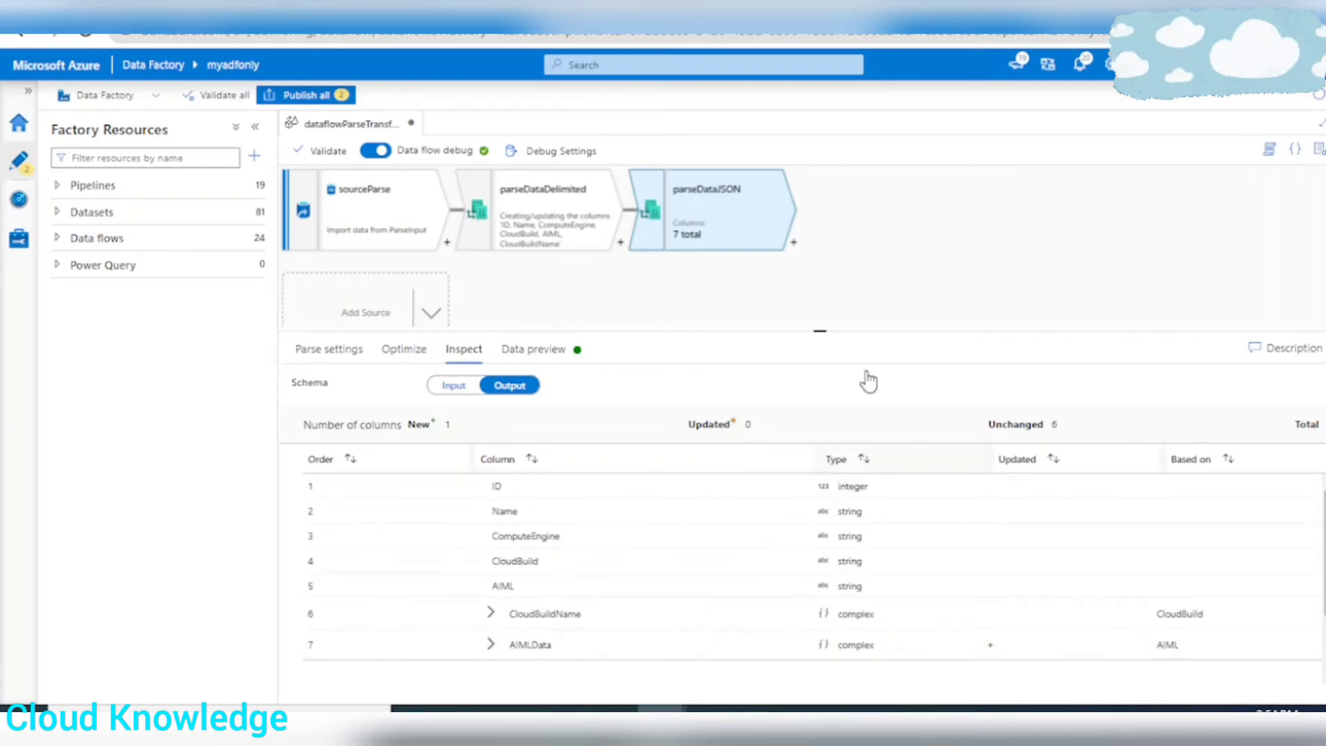
Step: Refresh the data preview of parseDataJSON, export it to CSV and open the exported file in Excel
click(529, 350)
click(343, 414)
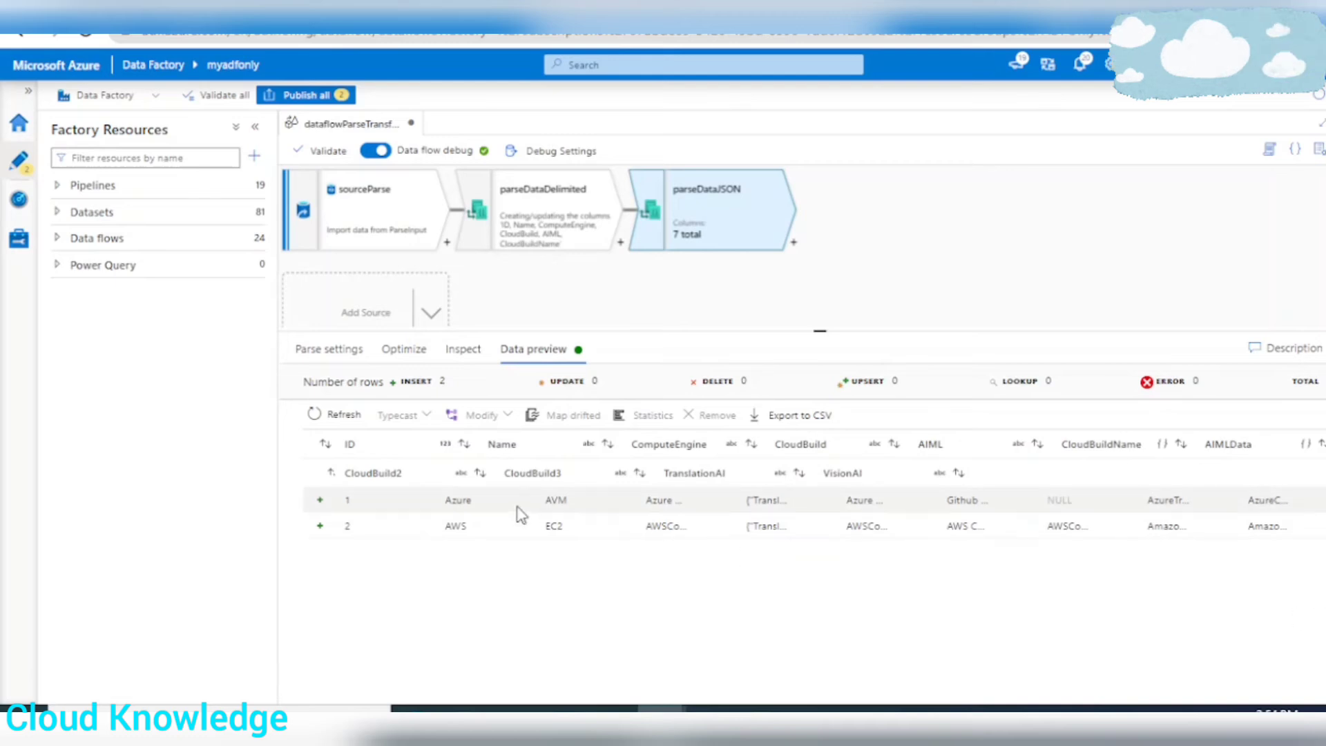
click(798, 415)
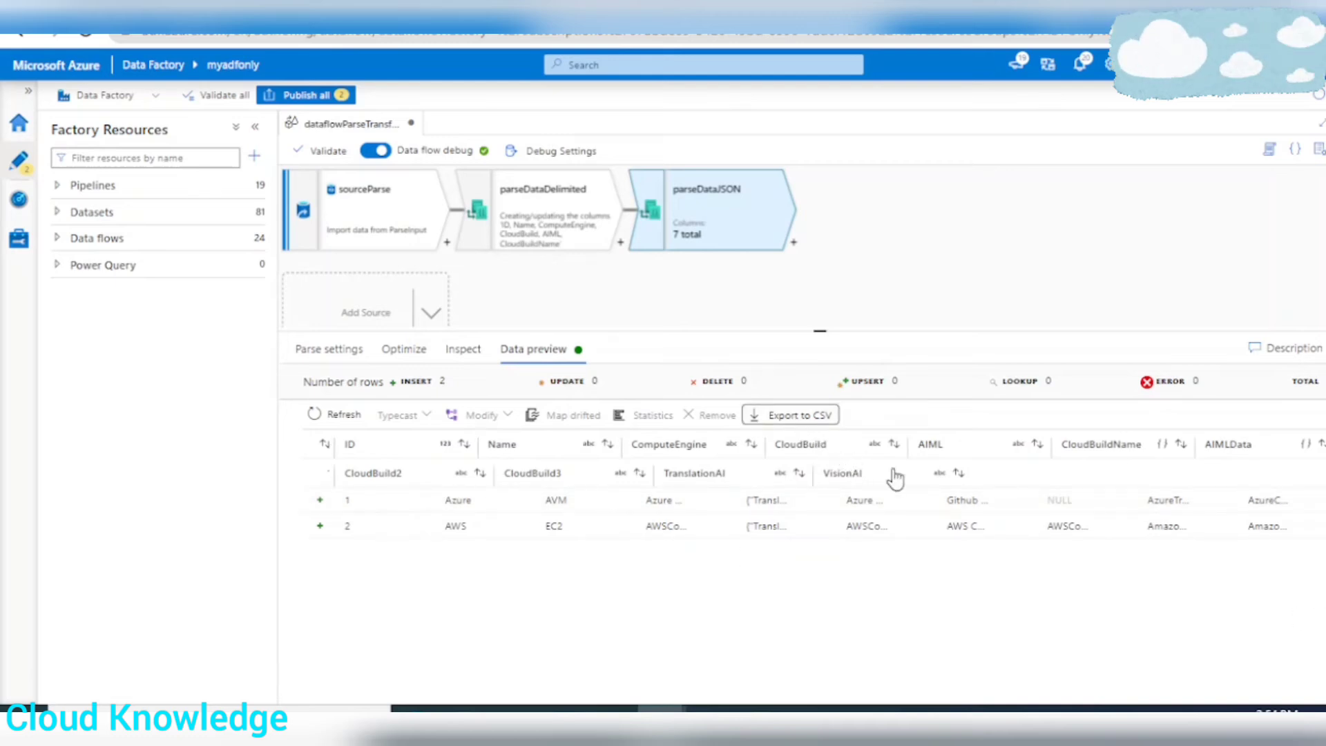
click(212, 676)
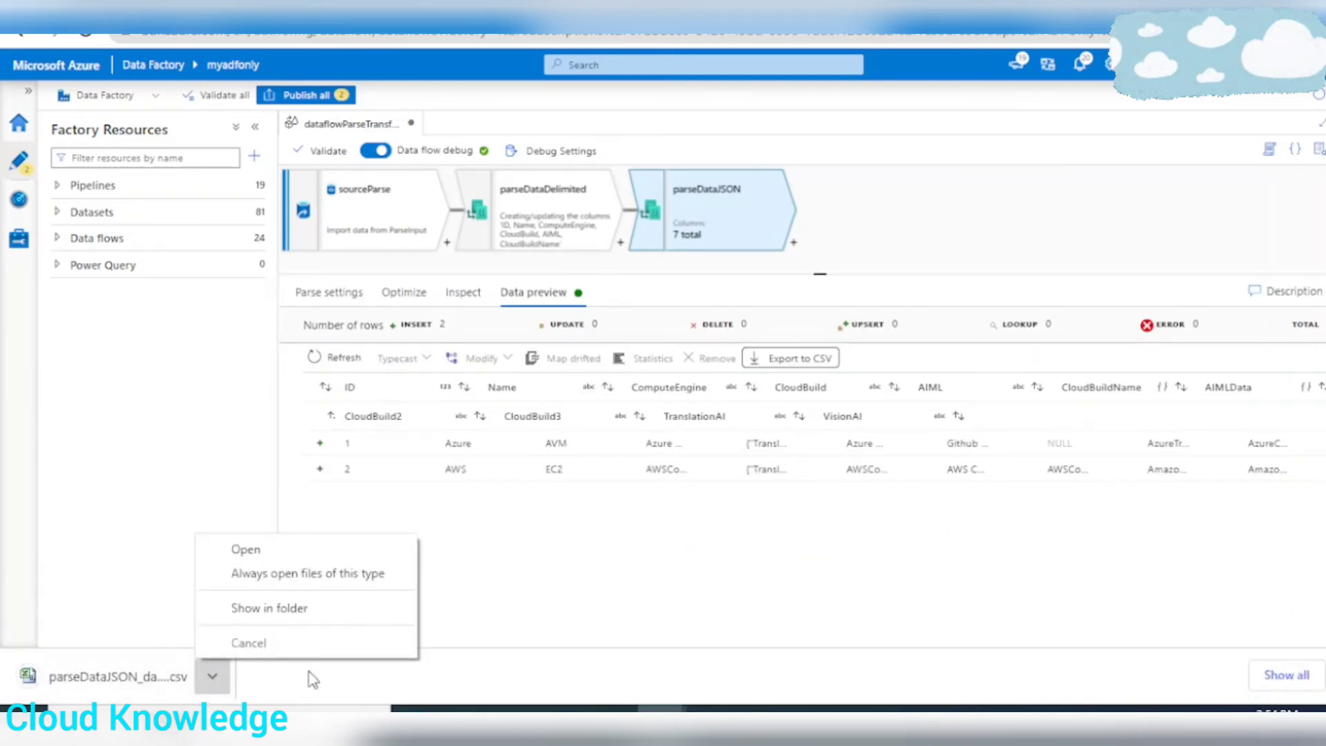
click(249, 548)
Step: Auto-fit all column widths in the exported parseDataJSON preview and bring its parsed columns into view
click(13, 152)
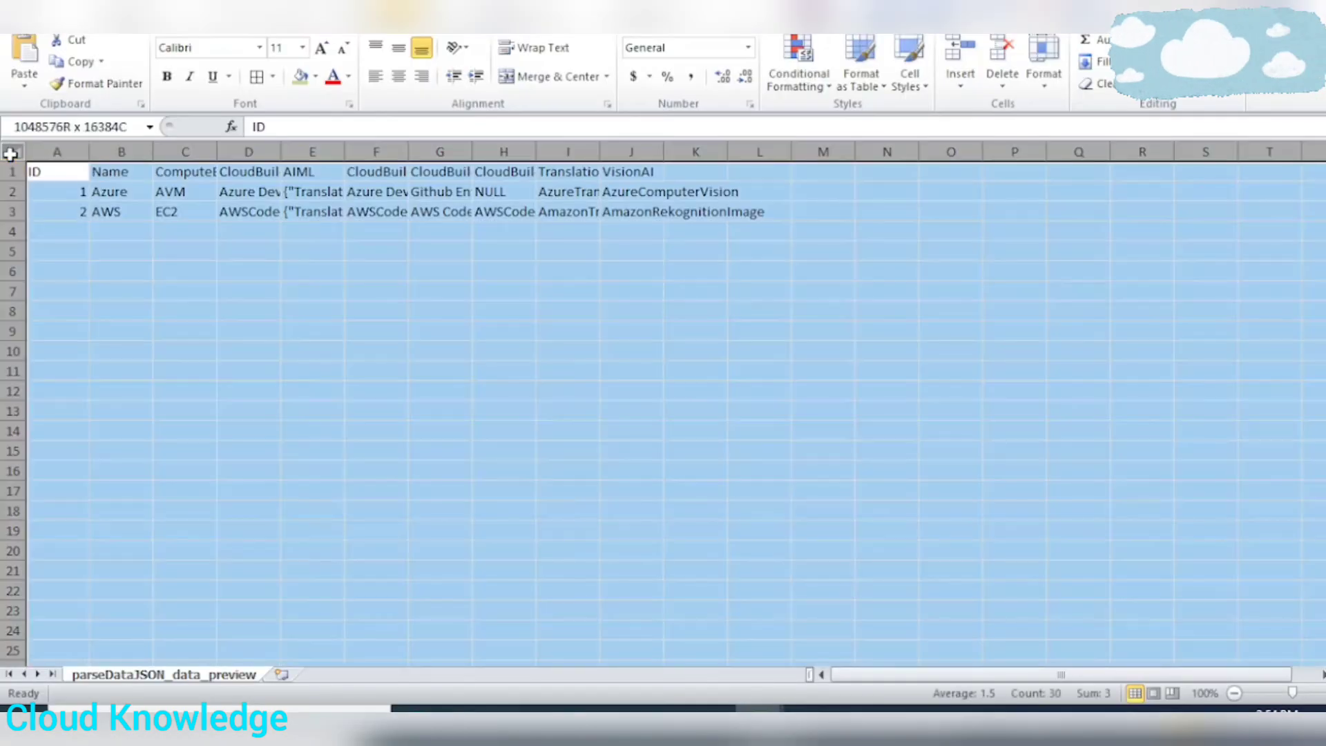
double_click(89, 152)
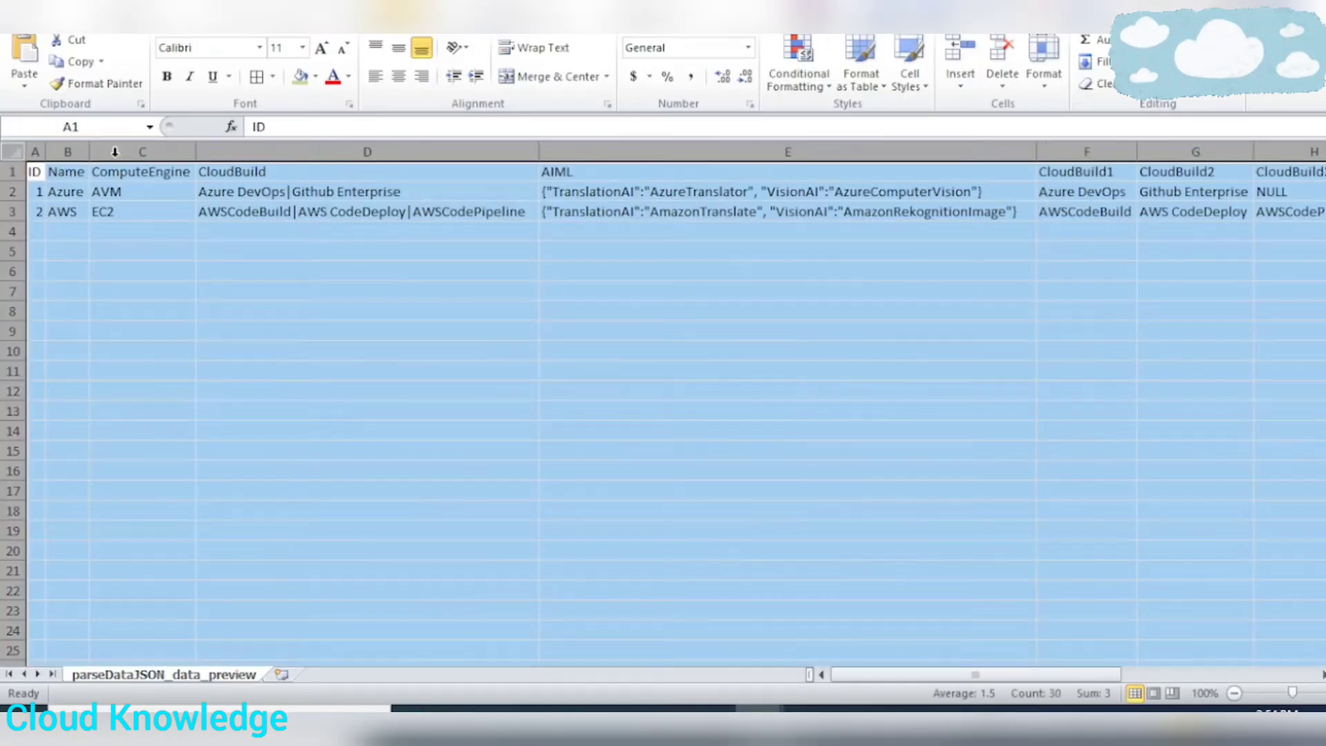
click(421, 290)
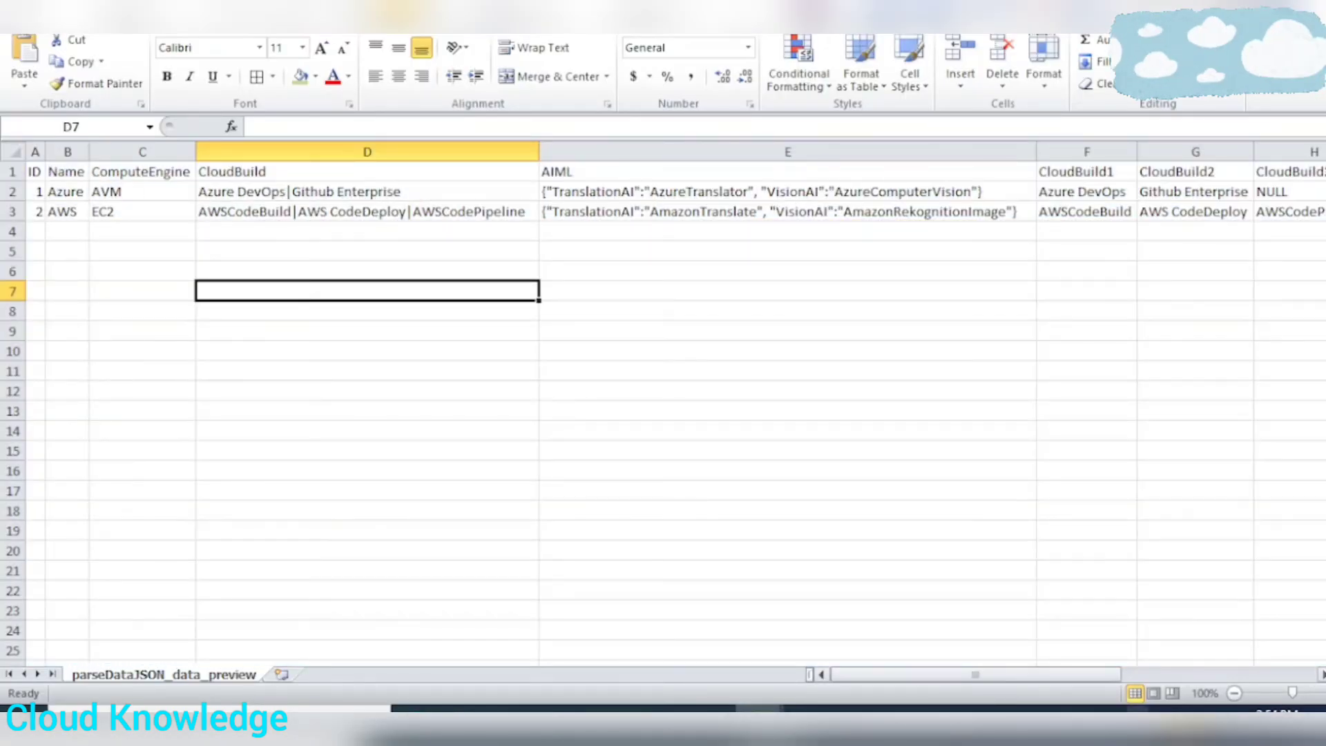
scroll(677, 408, right, 5)
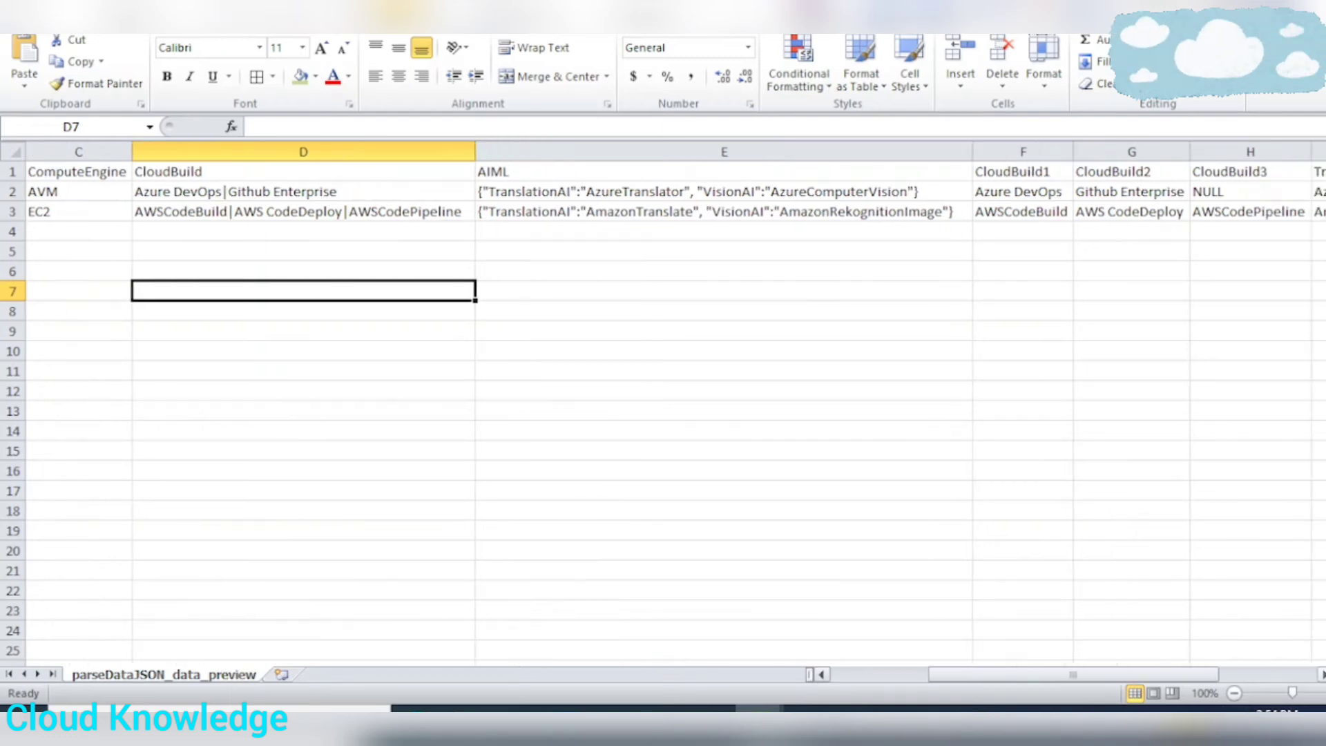
Step: Compare the parsed CloudBuild1–3, TranslationAI and VisionAI columns with the original CloudBuild and AIML columns in the exported preview
drag(1019, 675, 976, 675)
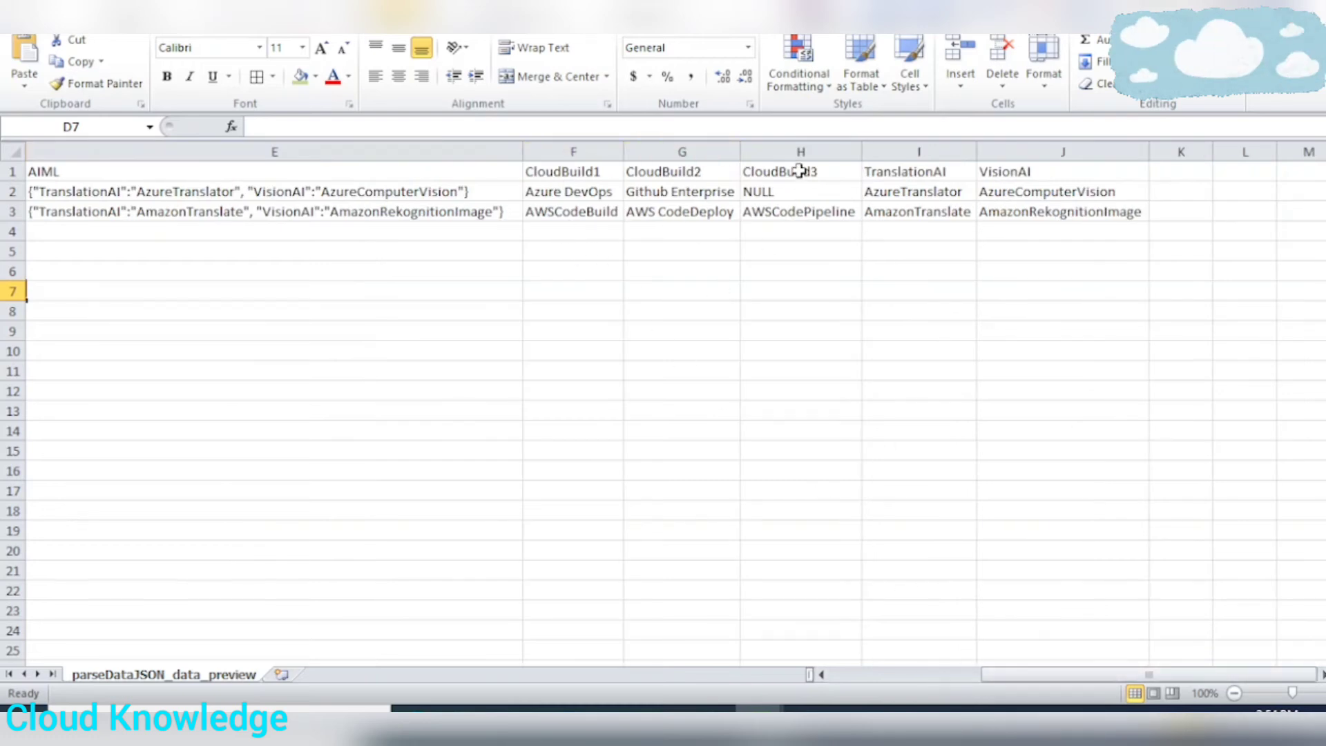
drag(800, 172, 560, 209)
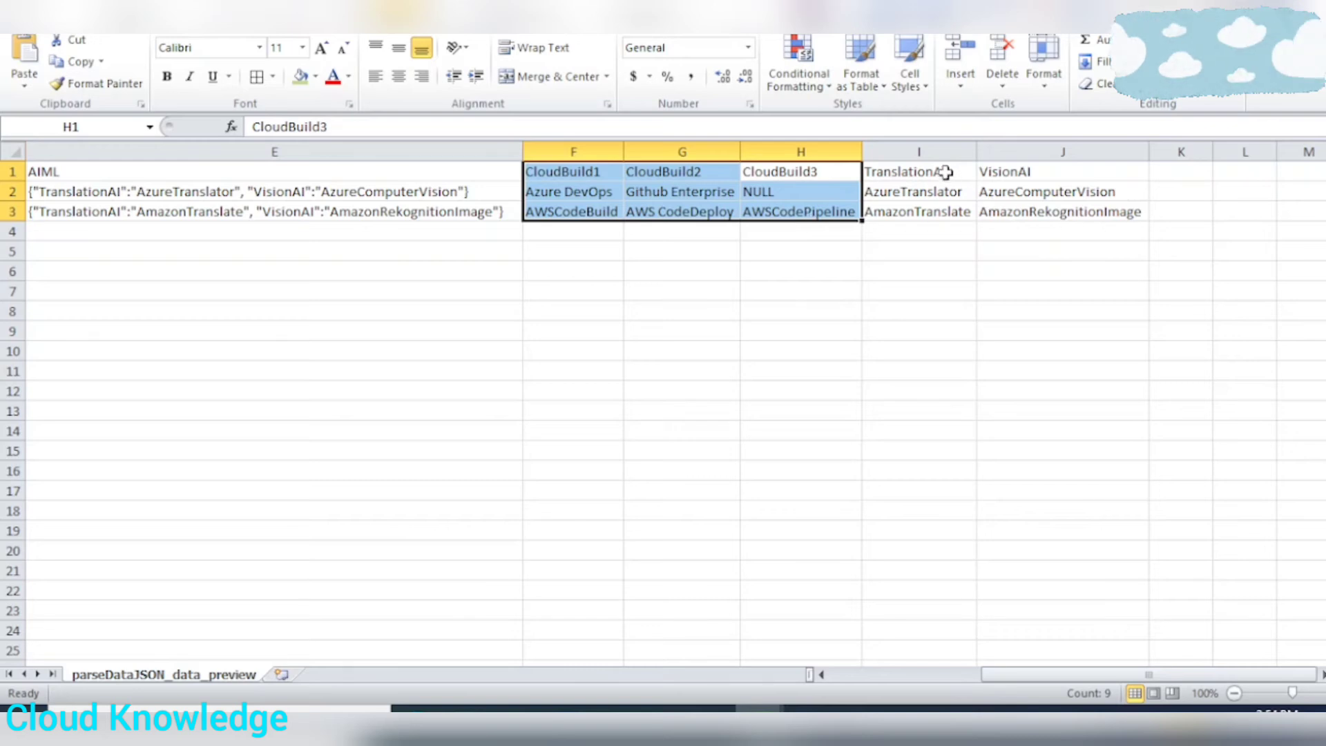
drag(945, 171, 1025, 207)
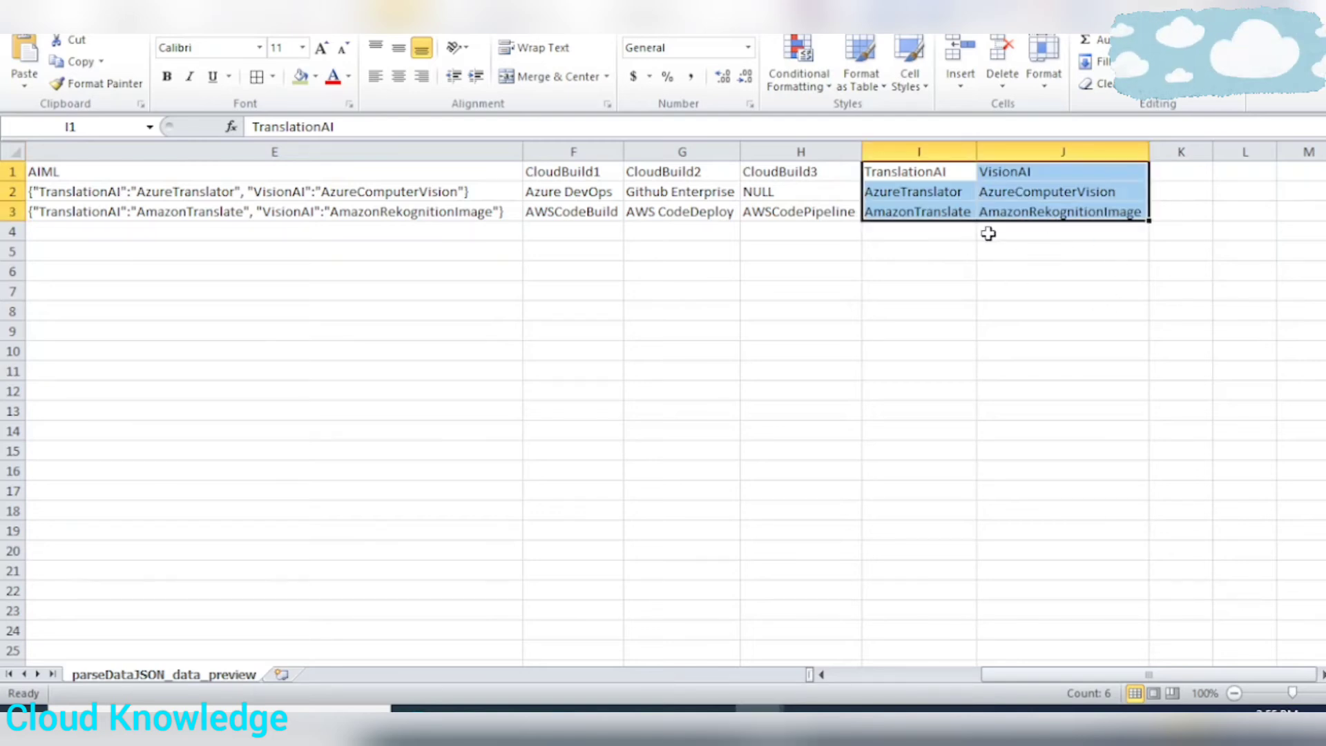
drag(1042, 675, 846, 703)
drag(302, 173, 704, 201)
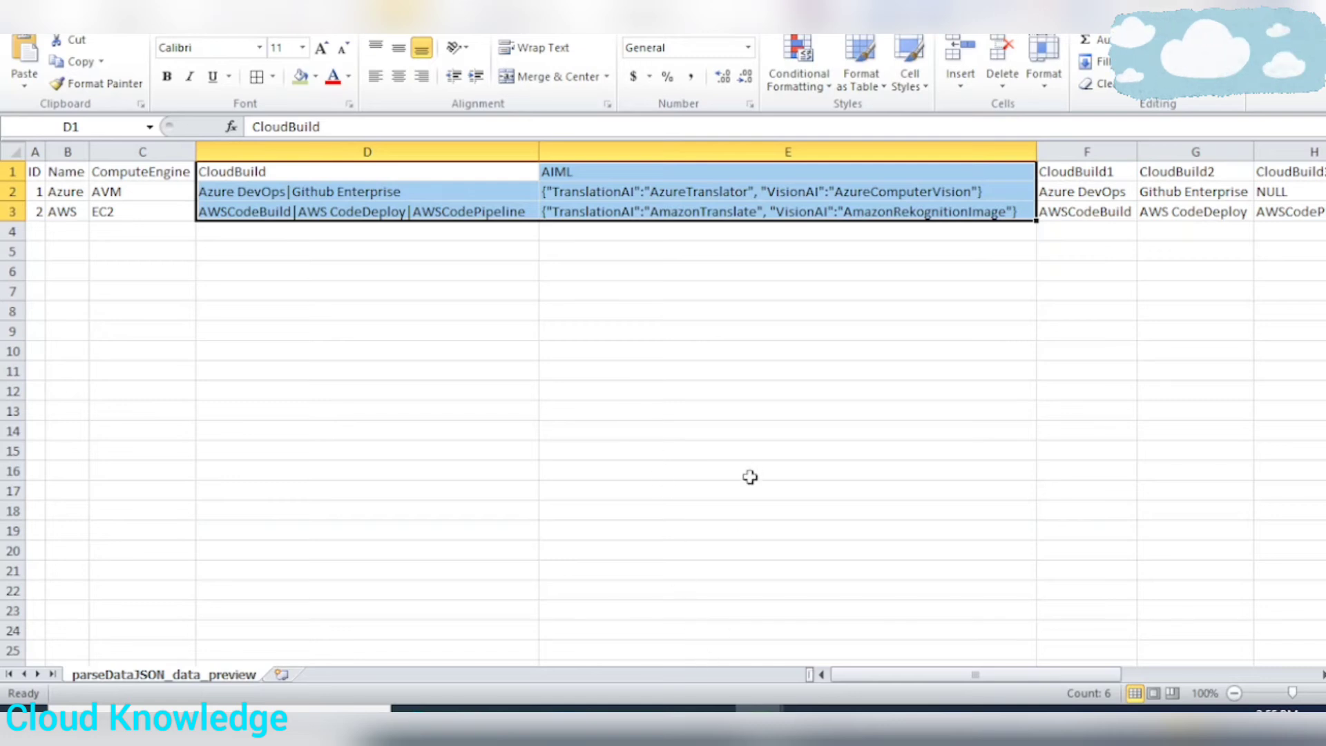
Step: Switch to Azure Data Factory and add a Sink after parseDataJSON with the output stream name sinkParse
click(660, 708)
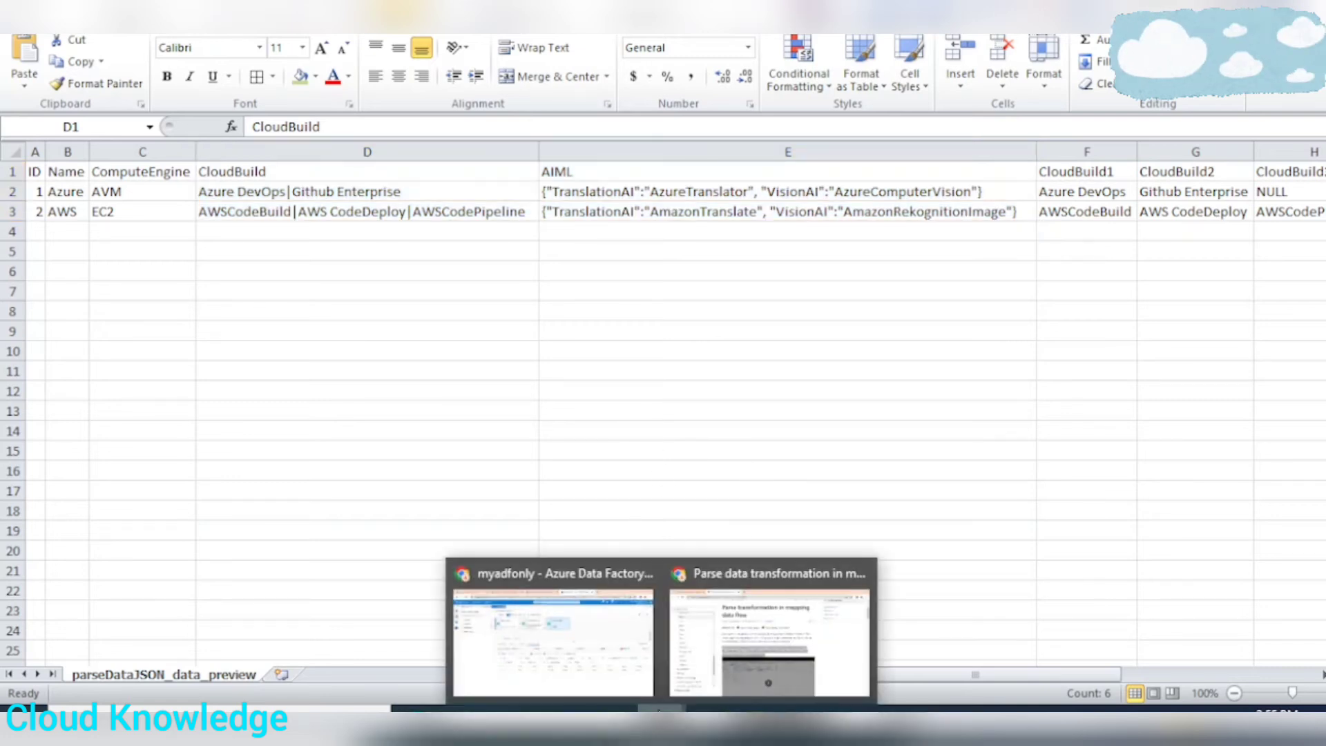
click(607, 675)
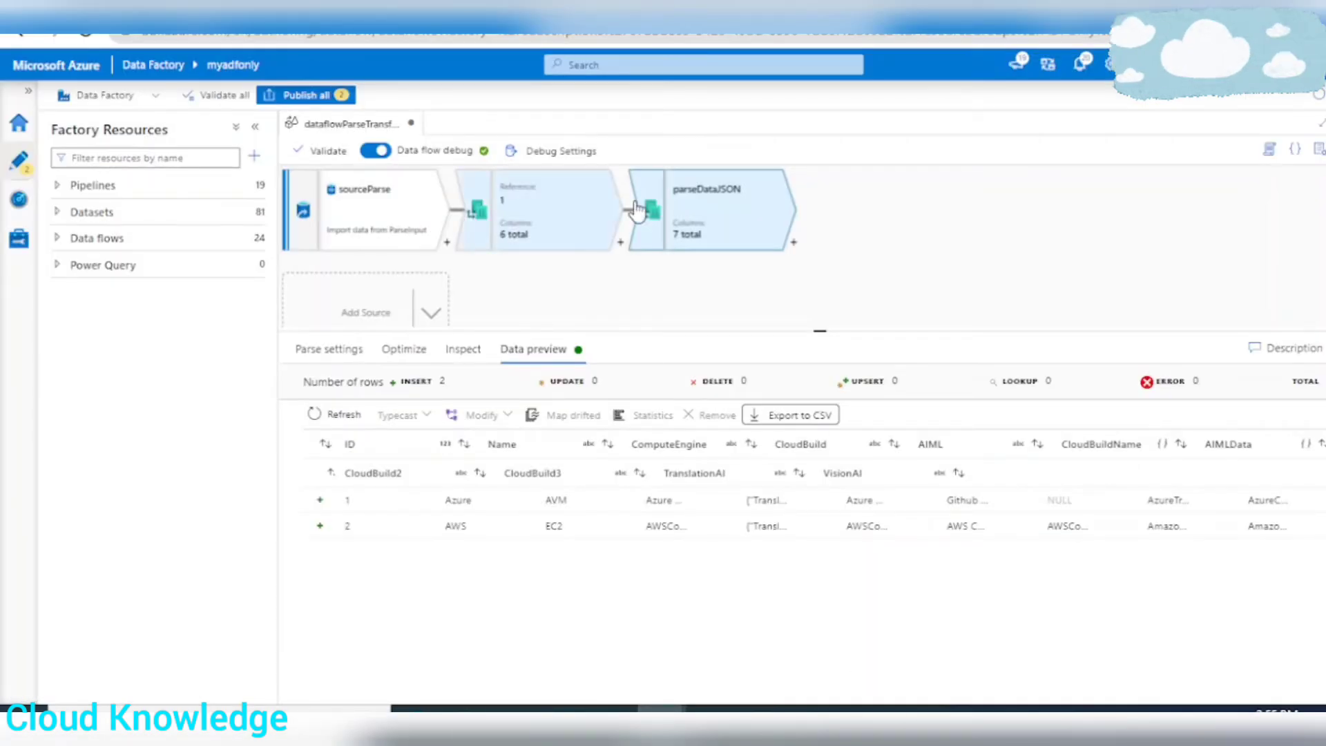
click(888, 235)
click(794, 242)
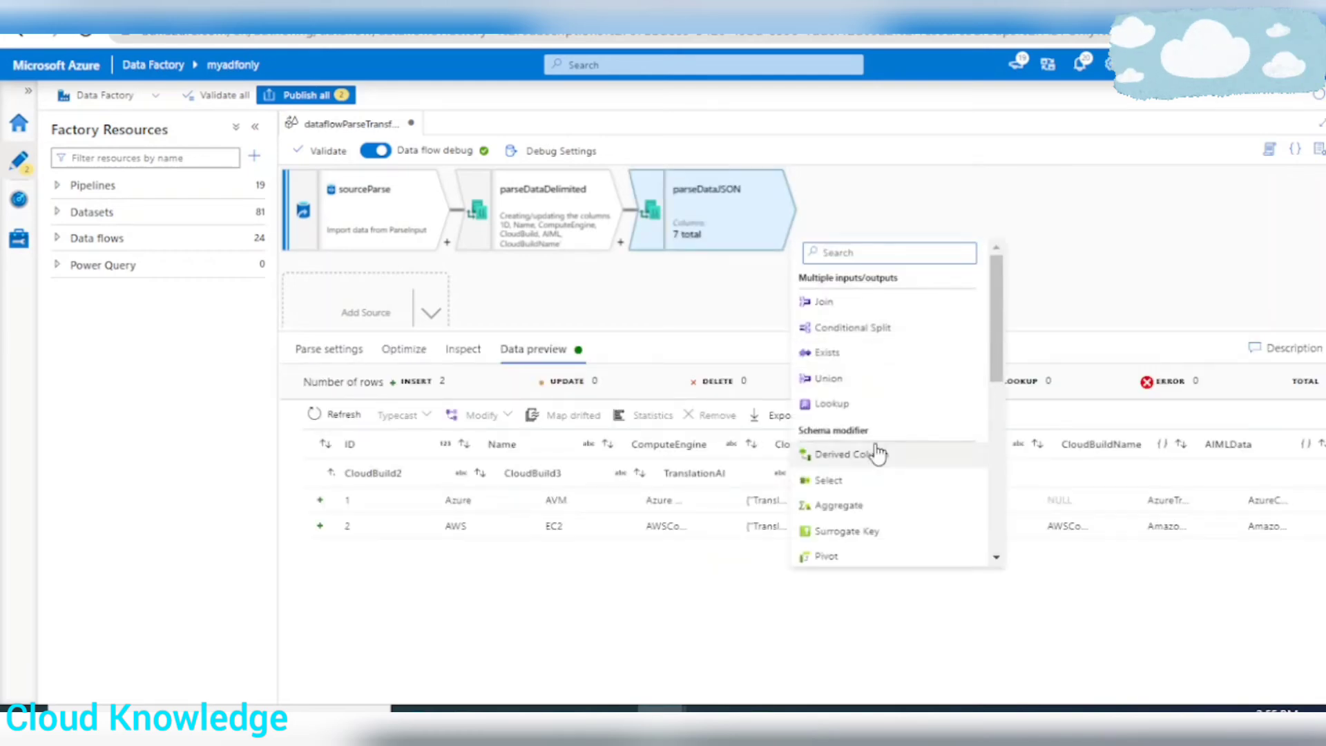
scroll(877, 454, down, 10)
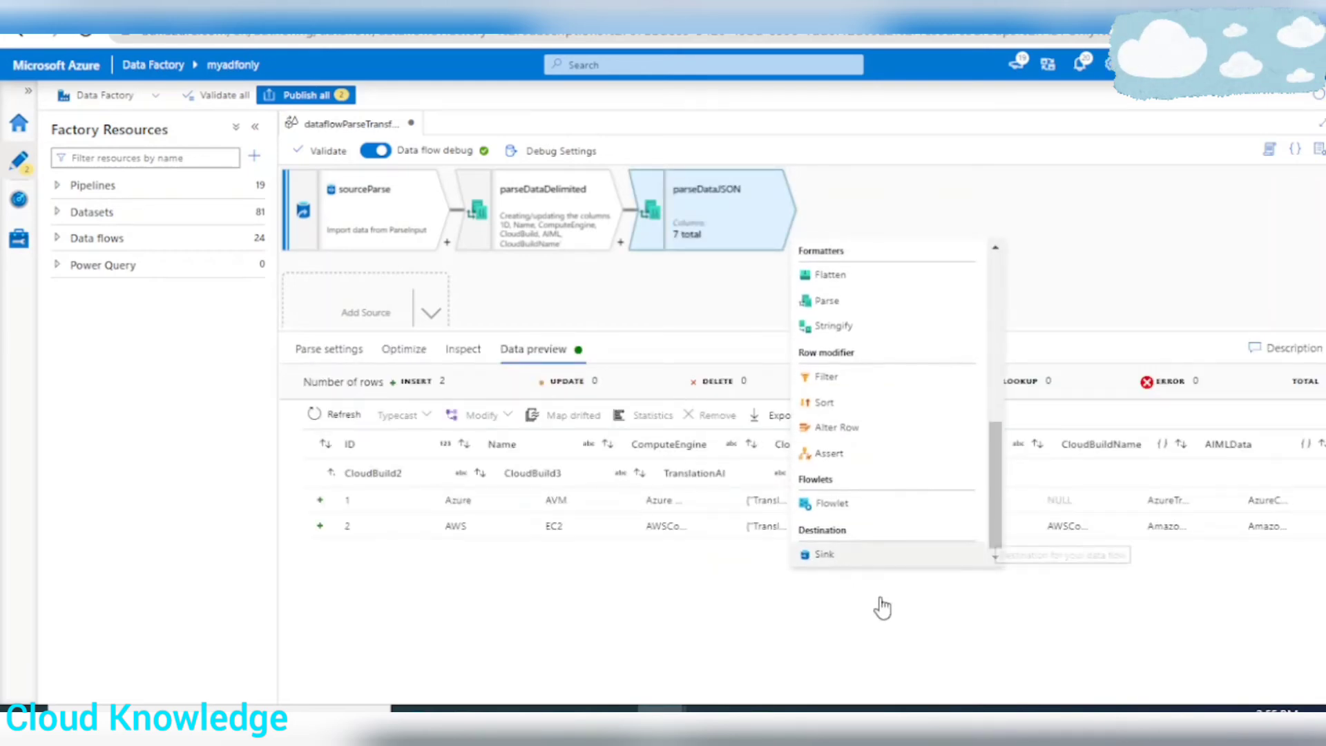
click(825, 554)
click(496, 392)
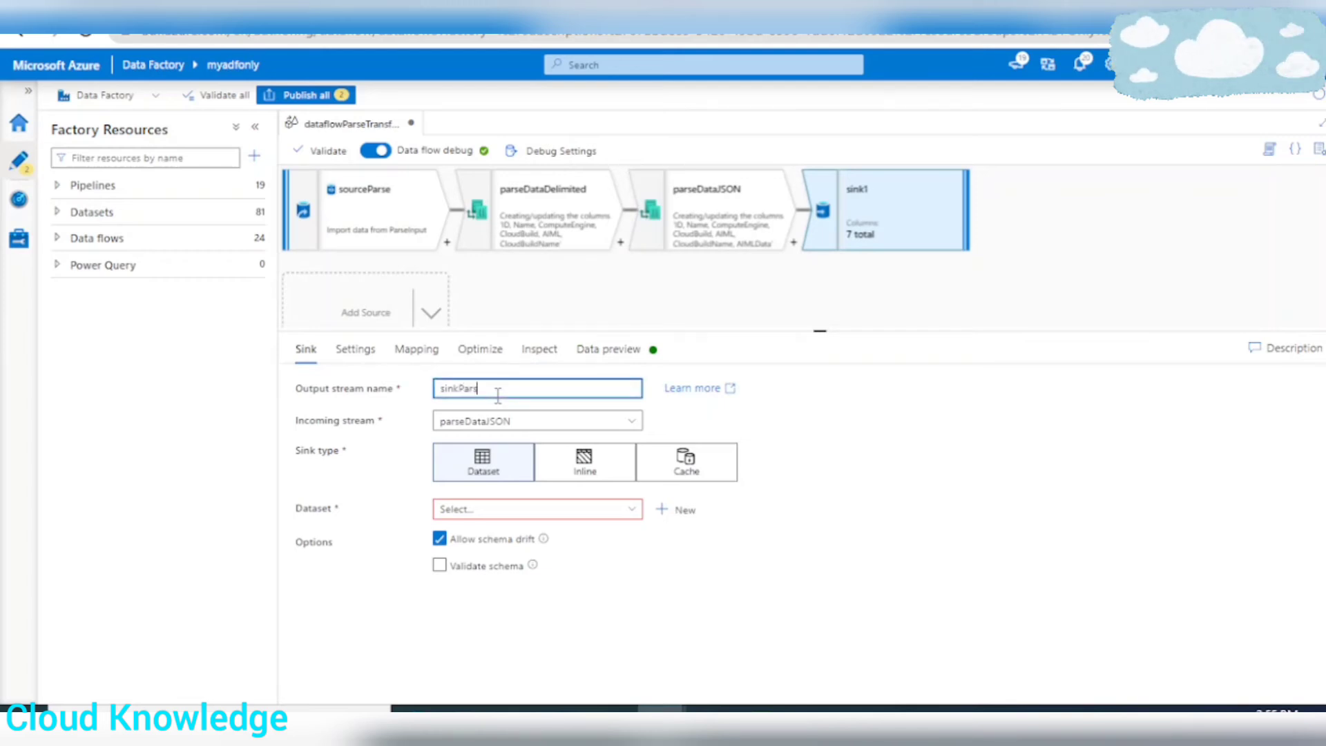
Step: Start a new Azure SQL Database dataset for sinkParse, named ParseOutput and using the AzureSqlDatabase linked service
click(674, 512)
scroll(1133, 517, down, 2)
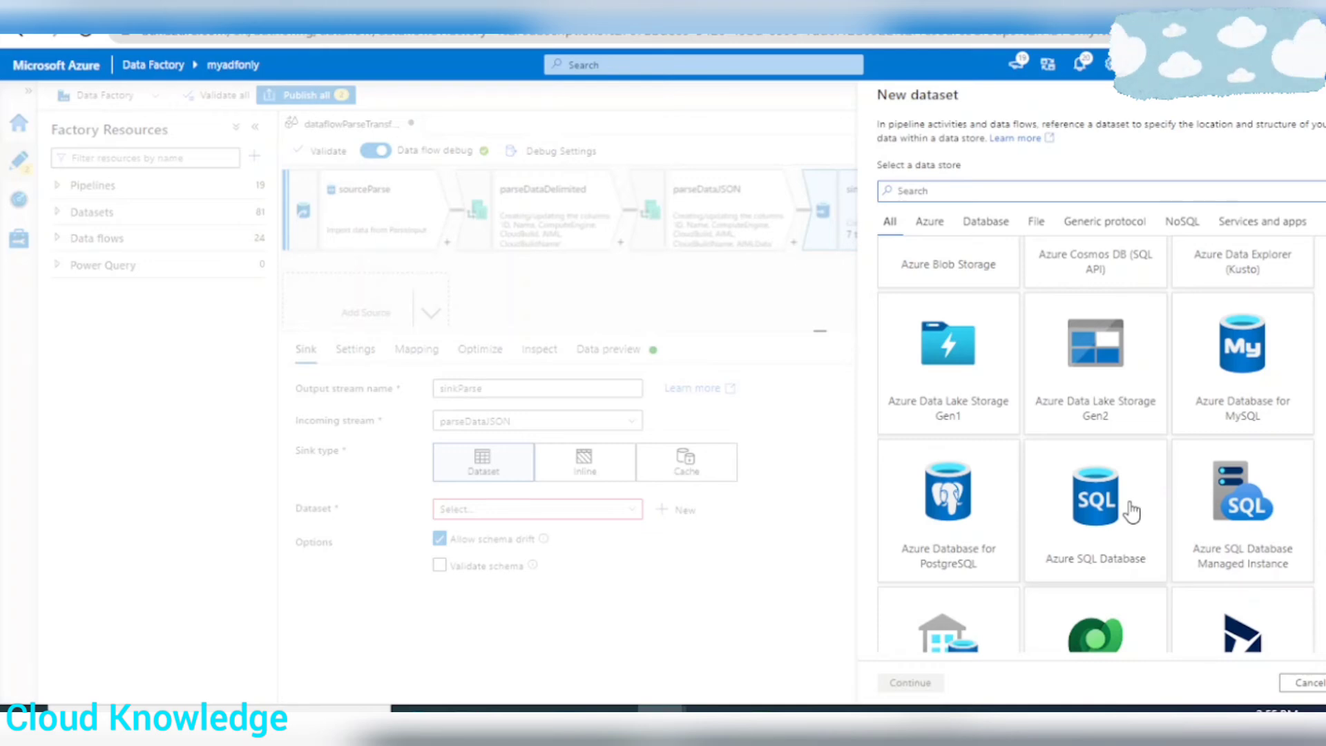
double_click(1131, 512)
double_click(919, 143)
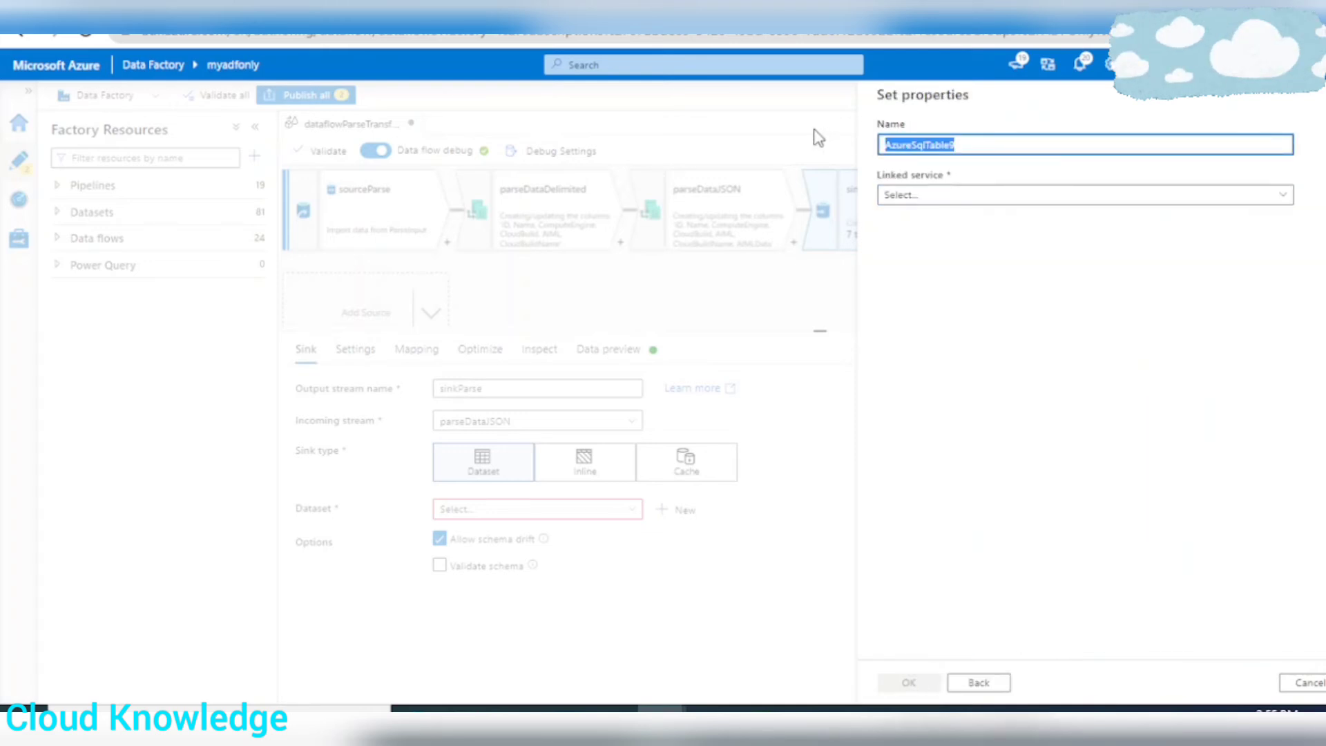
text(ParseOutput)
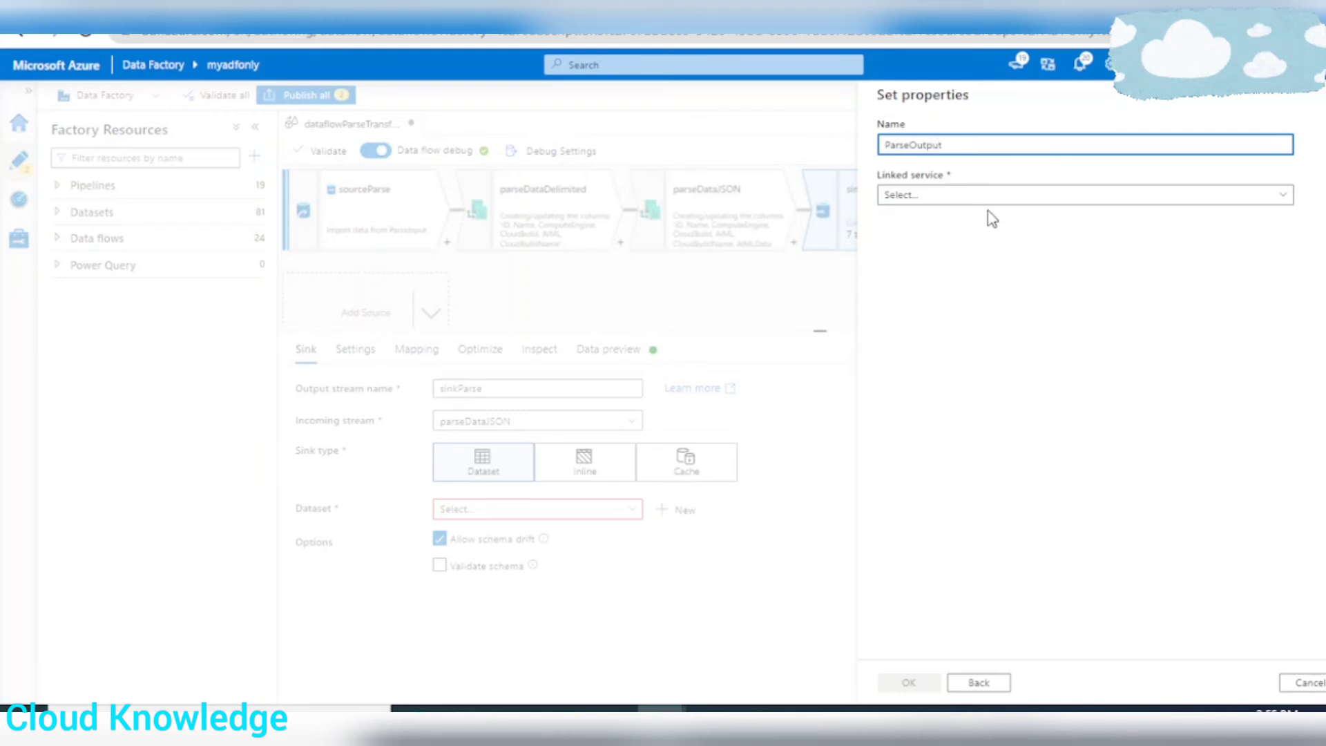
click(981, 195)
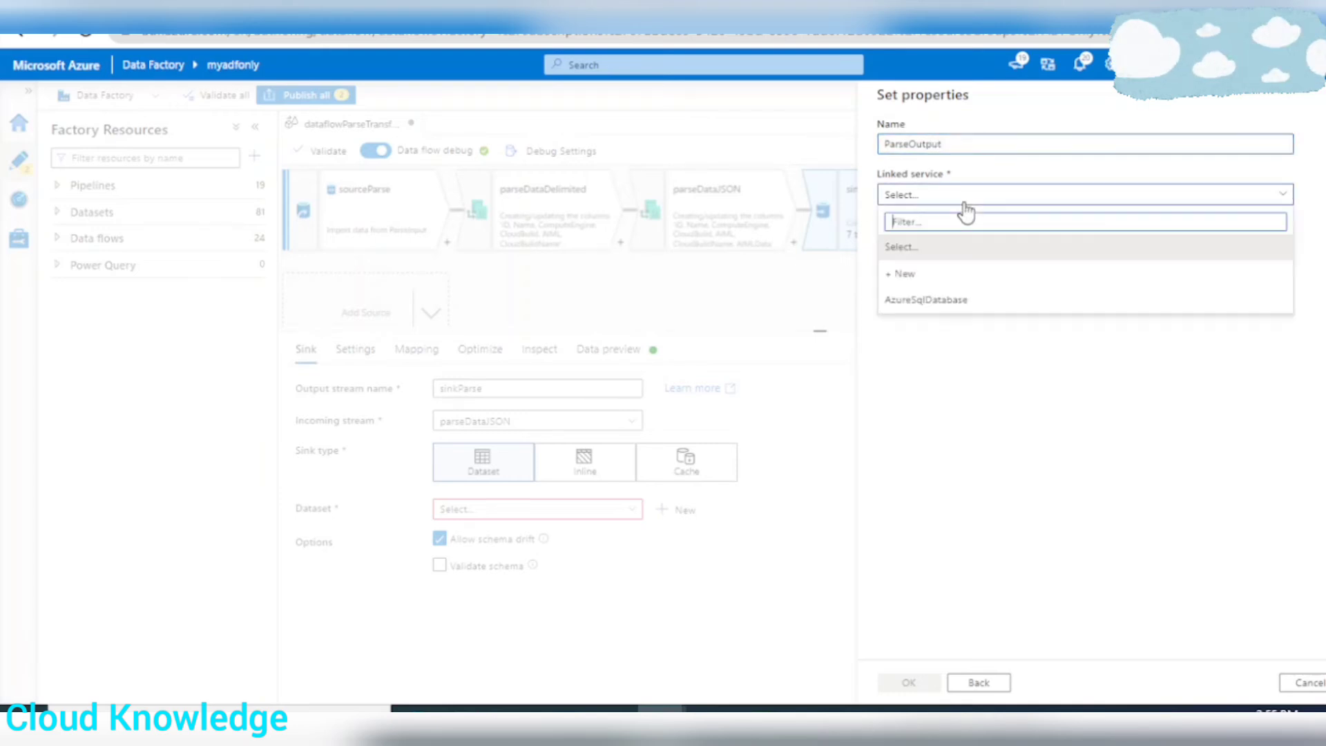
click(945, 310)
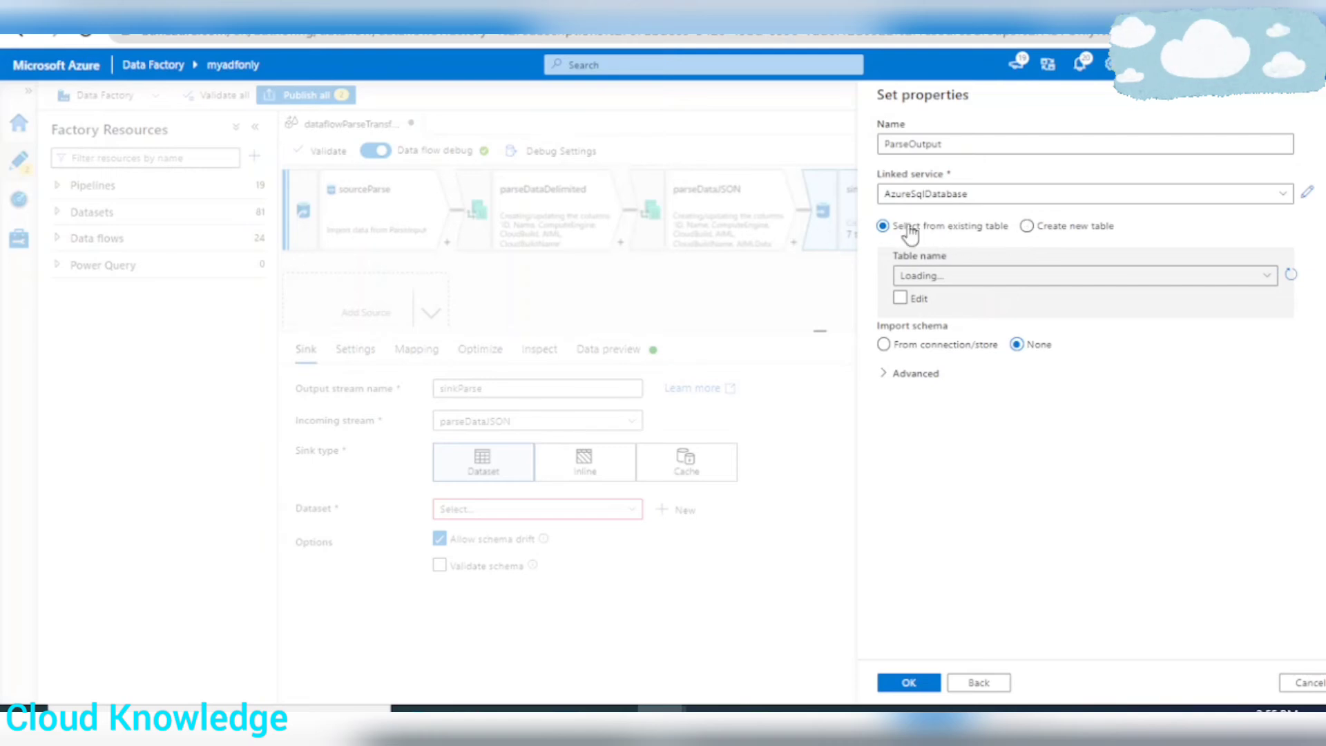
Step: Set the ParseOutput dataset to create a new table dbo.CloudProviderParsed and finish creating the dataset
click(1040, 231)
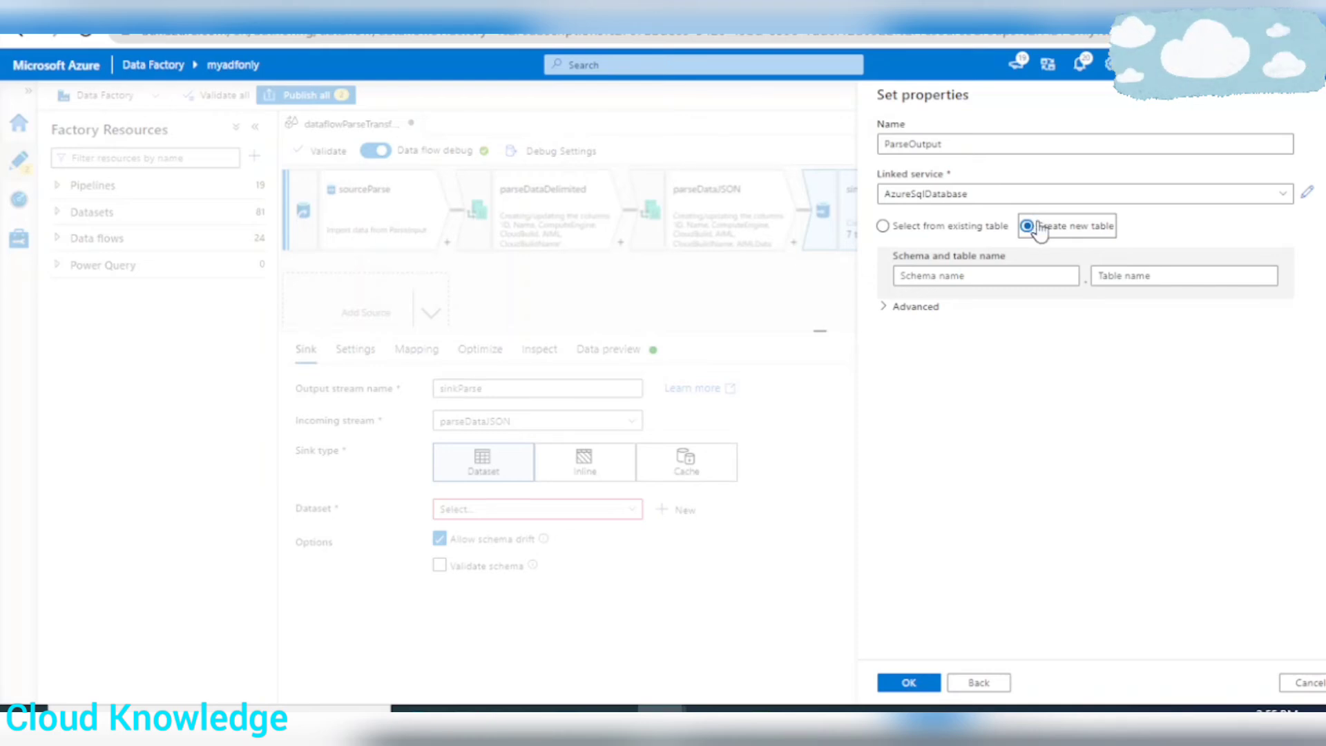
click(933, 278)
text(dbo)
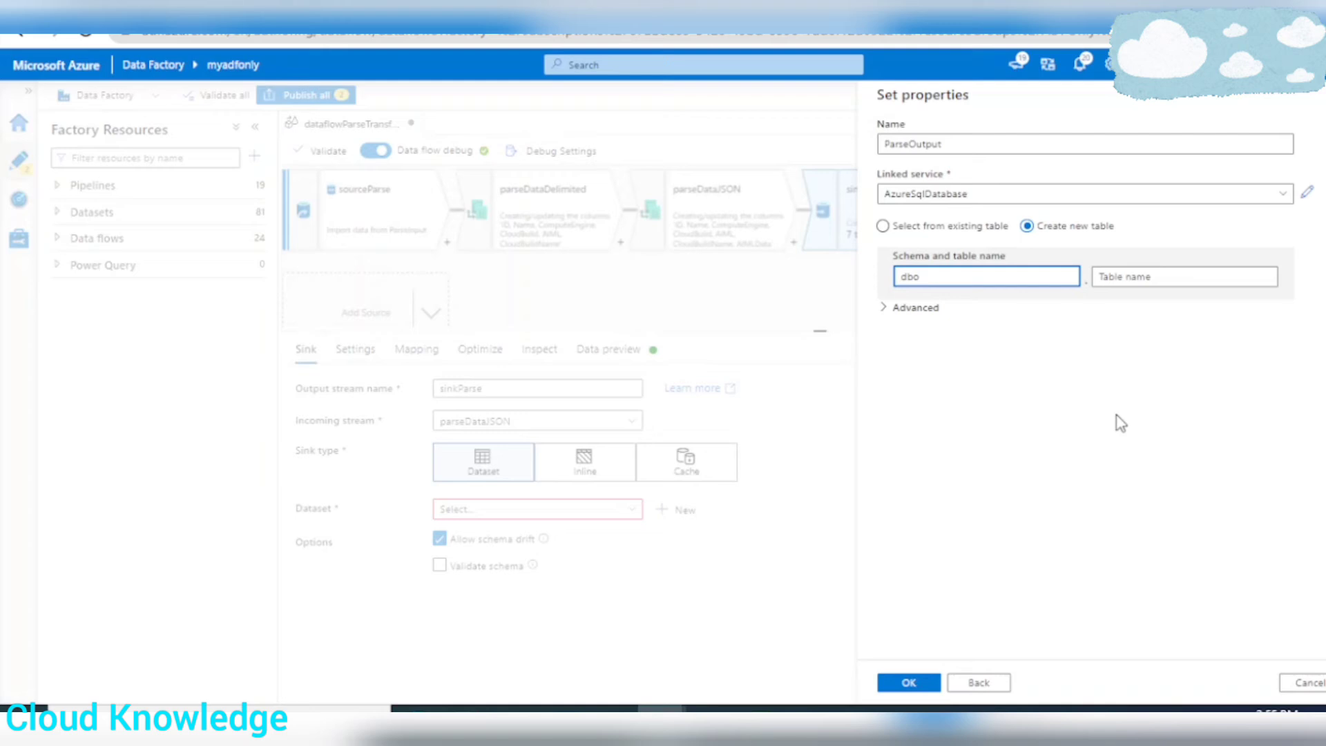
click(1124, 276)
text(Pr)
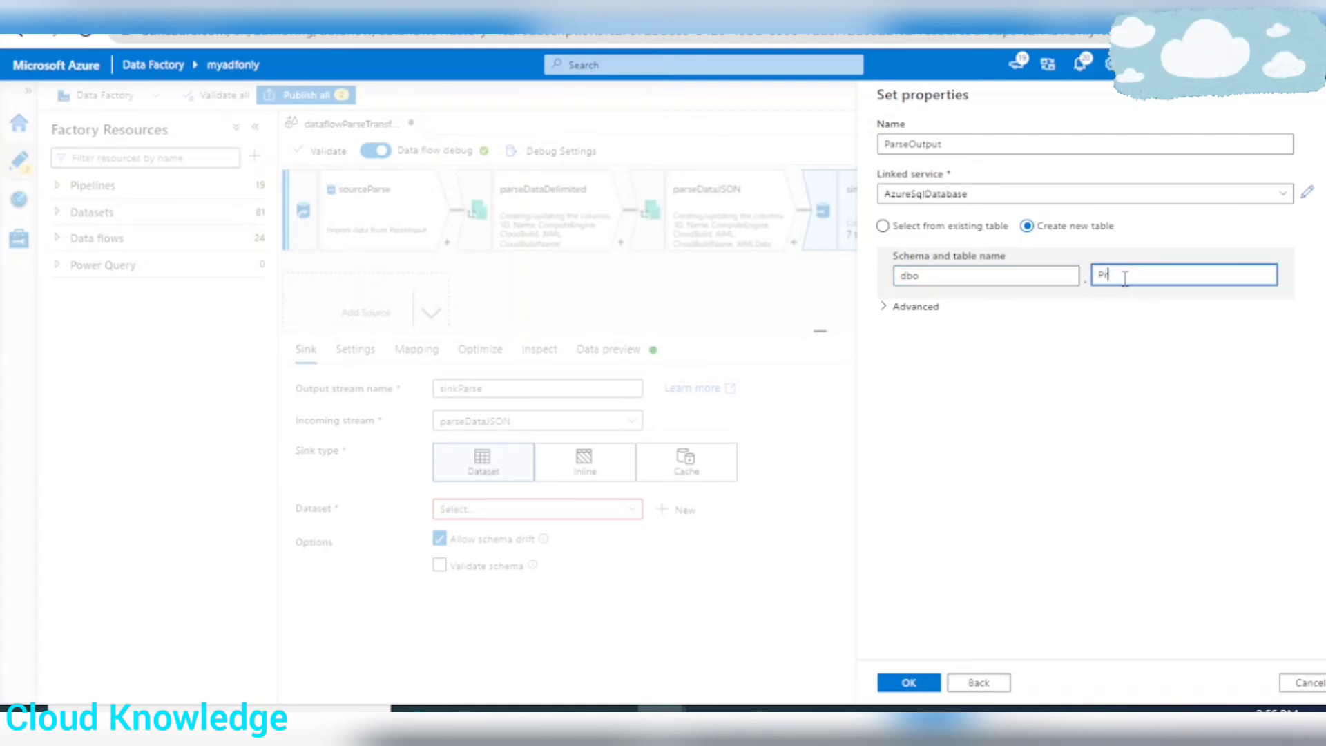
key(BackSpace)
key(BackSpace)
text(CloudProviderParsed)
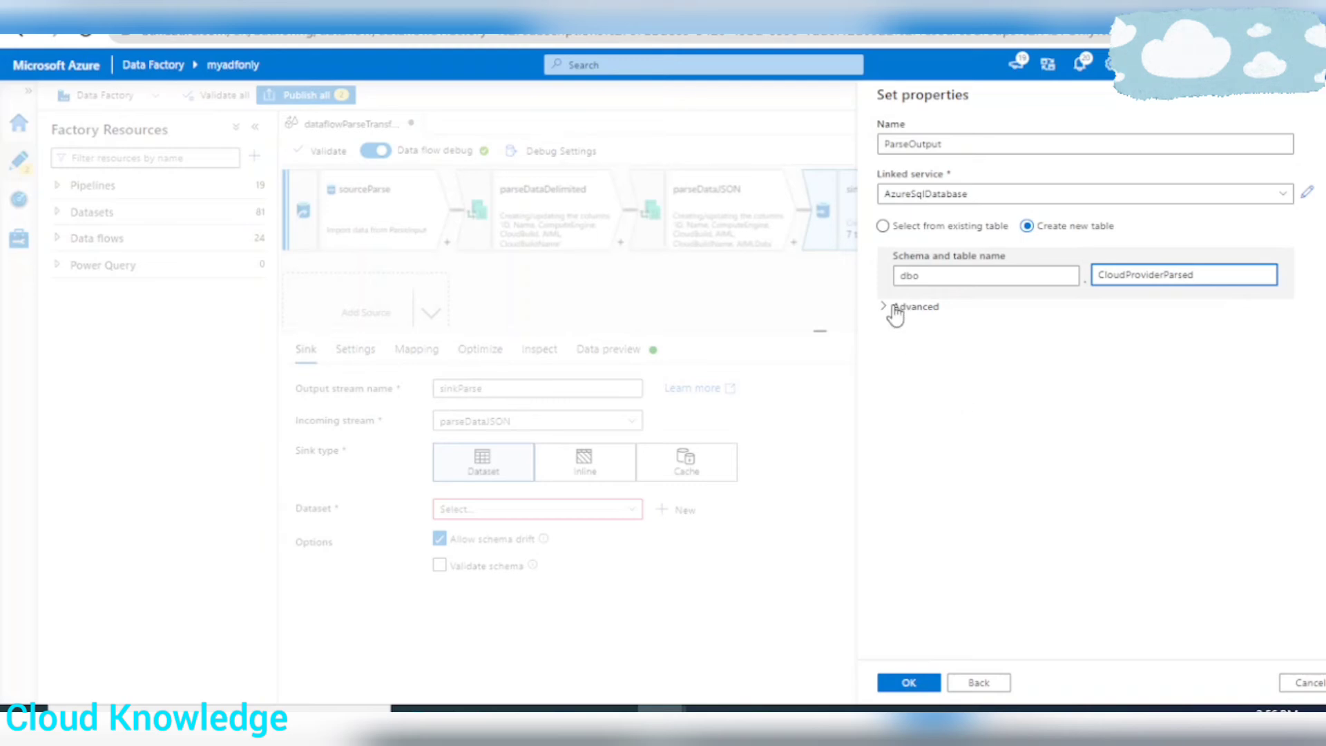
click(903, 684)
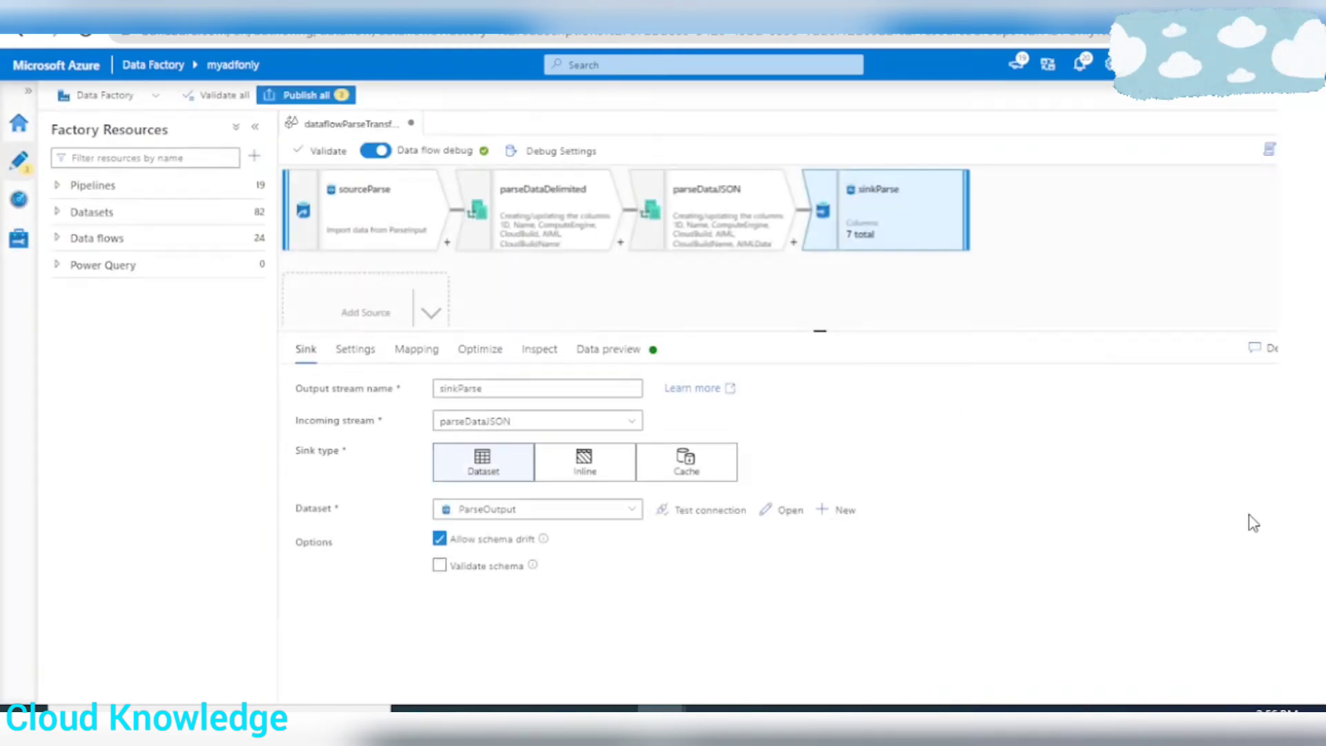
Step: Review sinkParse's settings, mapping, optimization and schema, and read the error details for its data preview
click(349, 352)
click(416, 350)
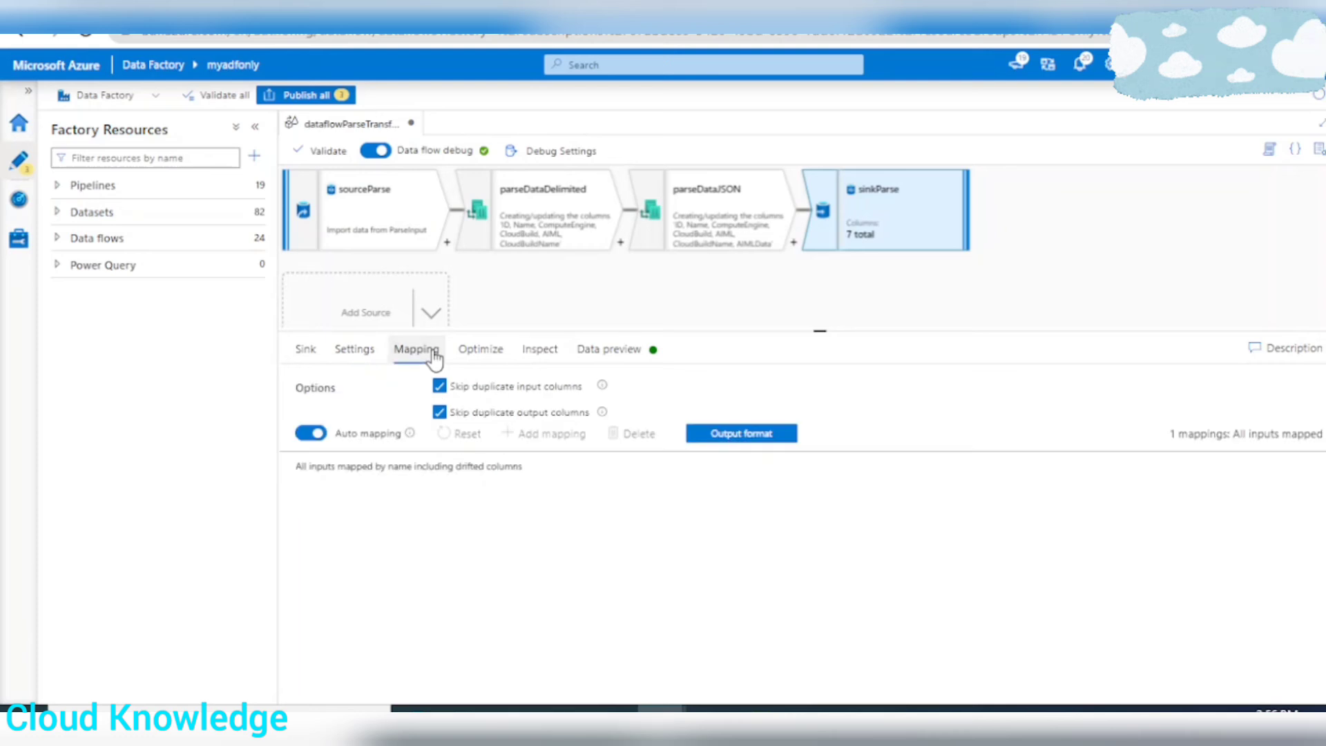
click(497, 353)
click(542, 354)
click(609, 351)
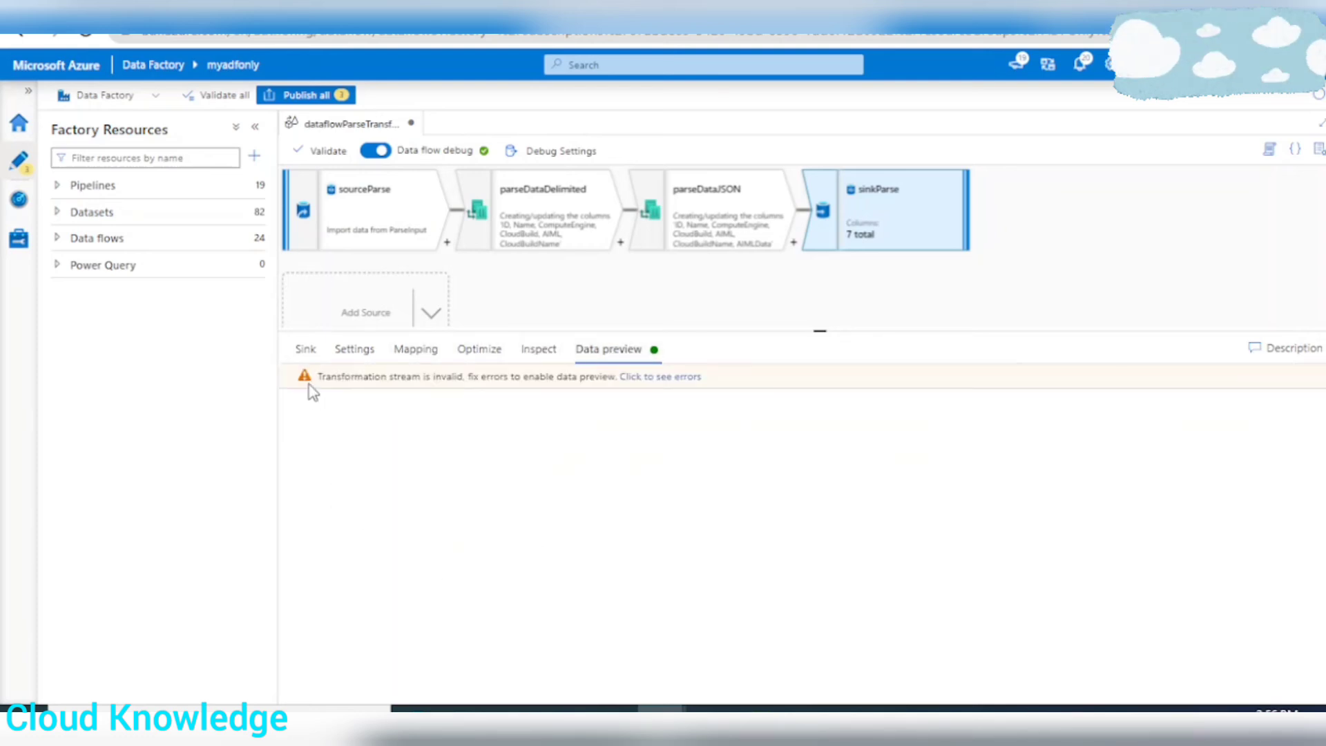
click(660, 377)
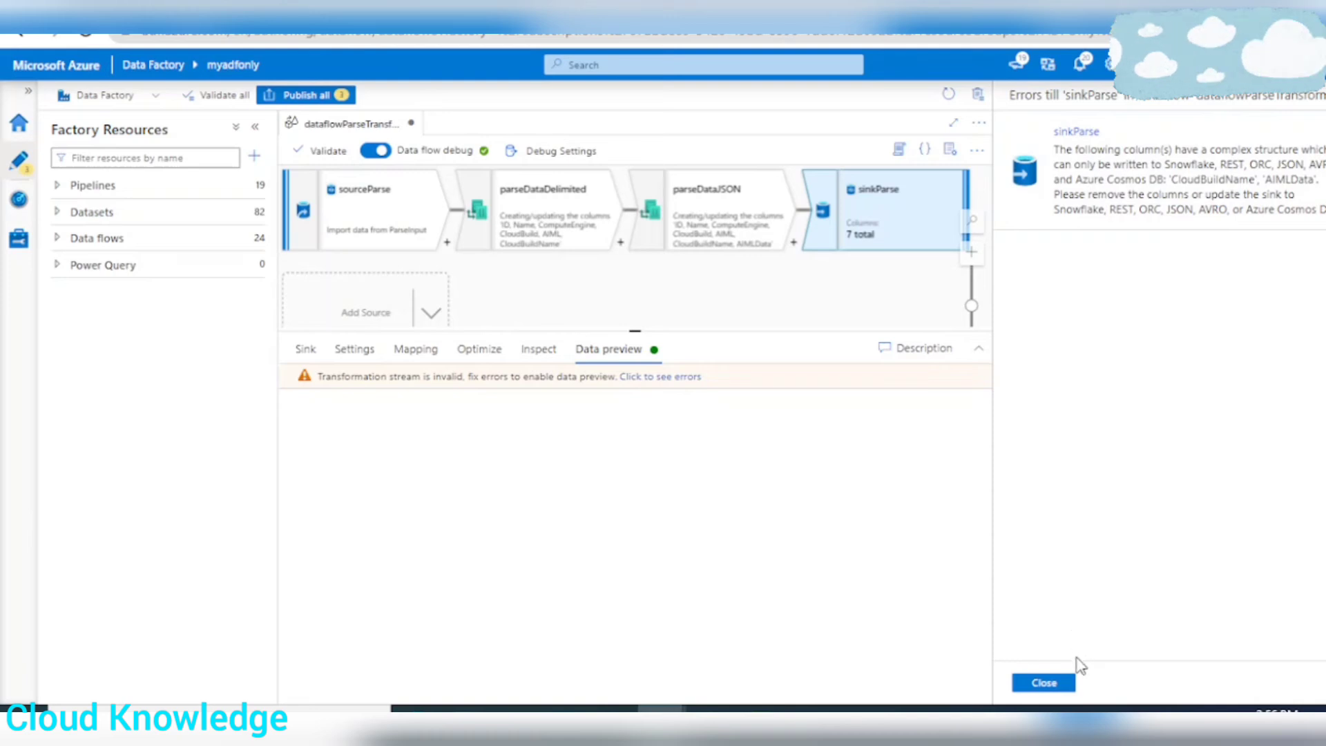
click(1049, 684)
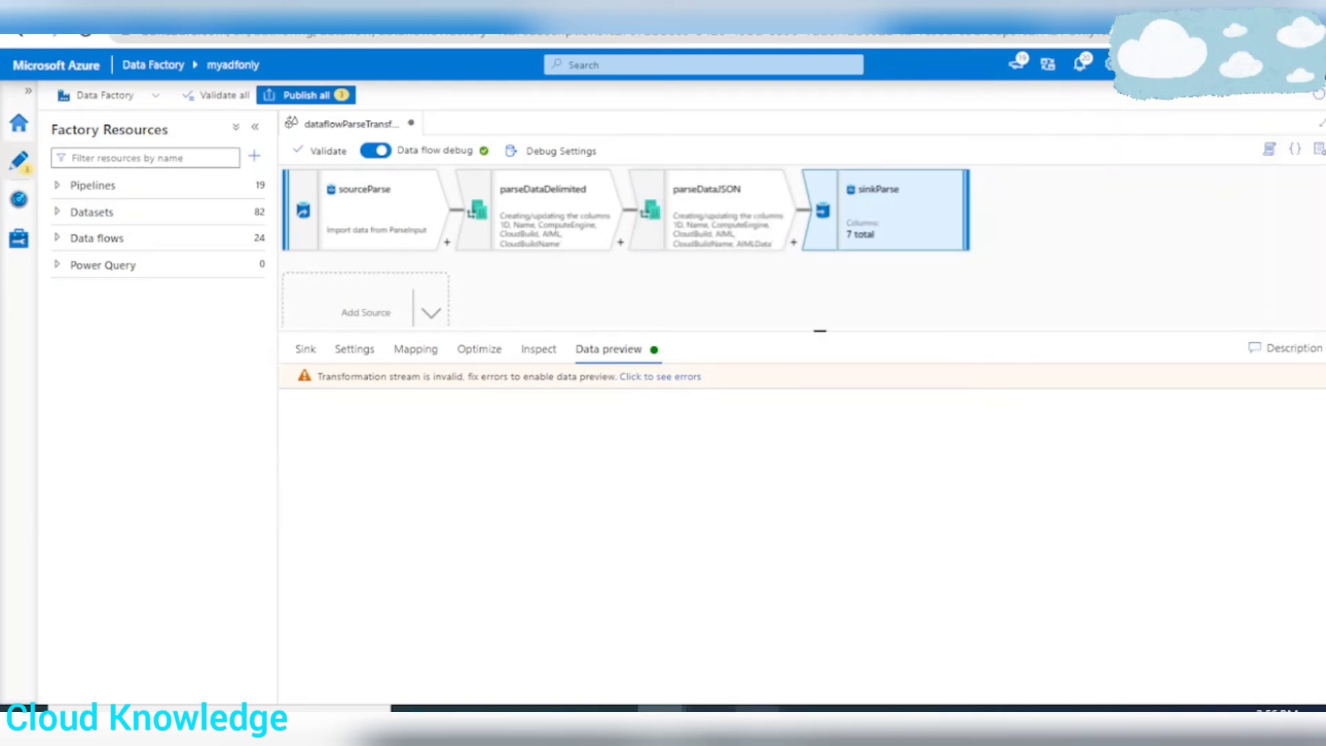
Step: Check the original and parsed columns in the exported Excel preview again, and return to Azure Data Factory
mouse_move(732, 709)
click(971, 667)
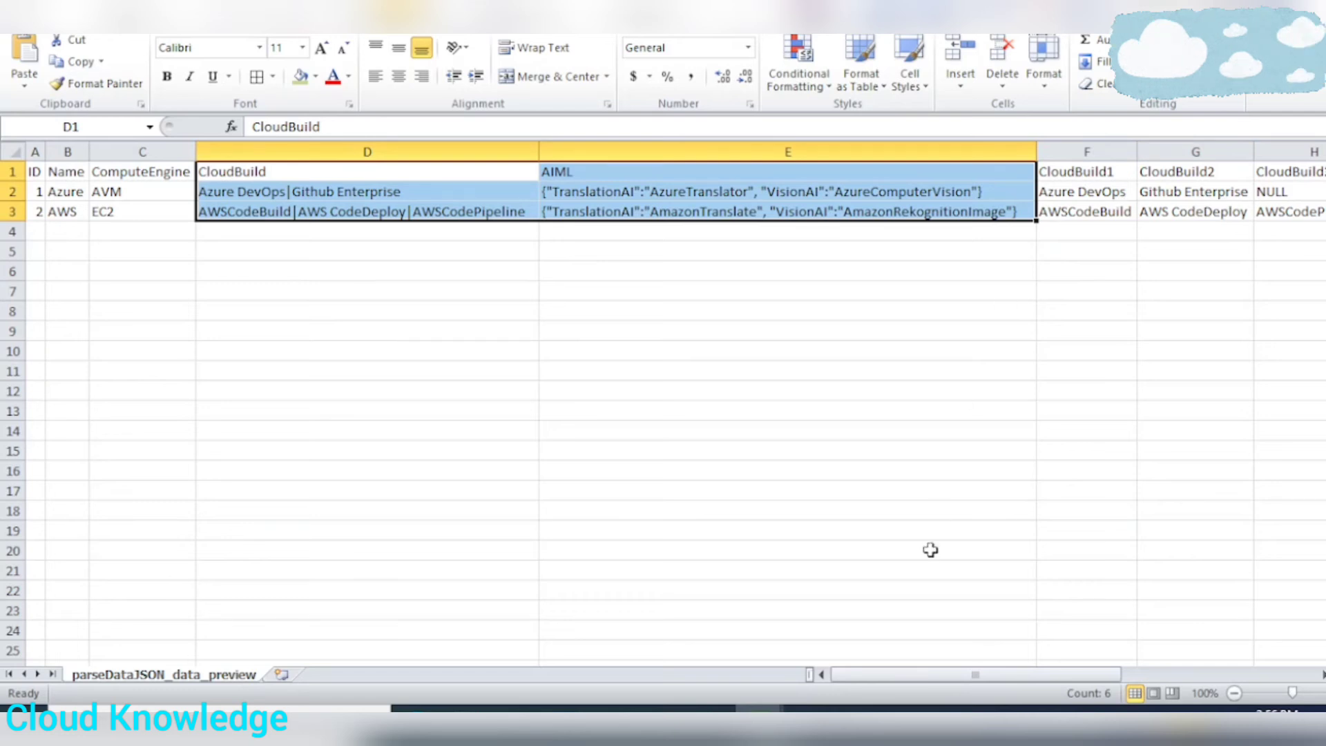
click(661, 708)
click(501, 679)
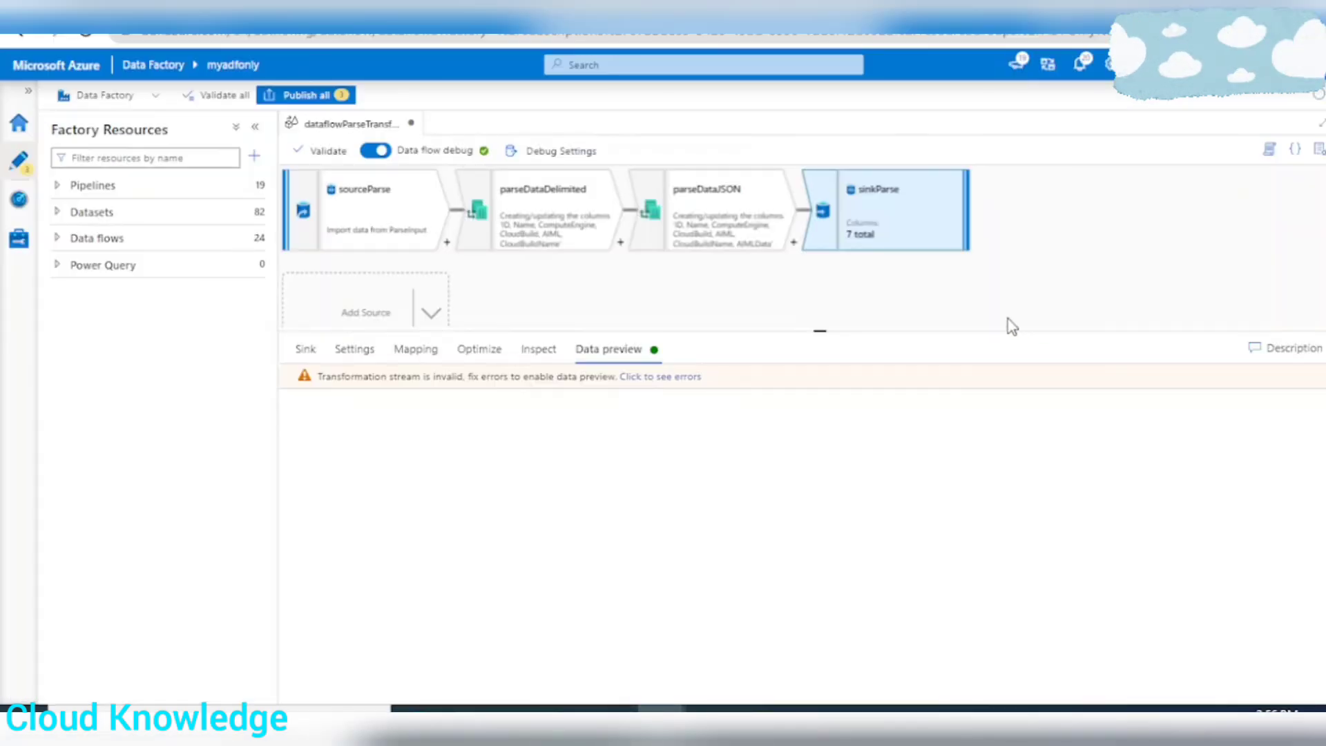
Step: Turn off auto mapping for sinkParse to list its column mappings individually, returning to the data flow from the SQL query editor
click(416, 349)
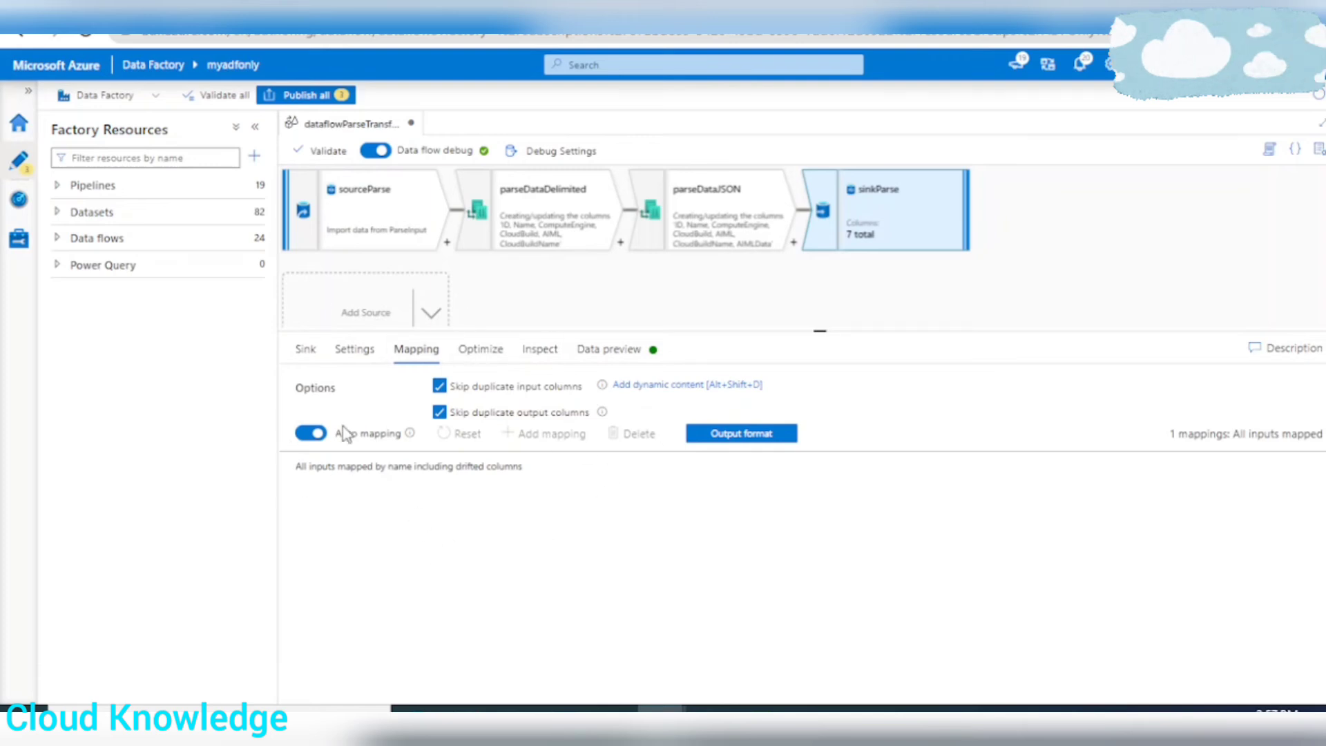
click(315, 434)
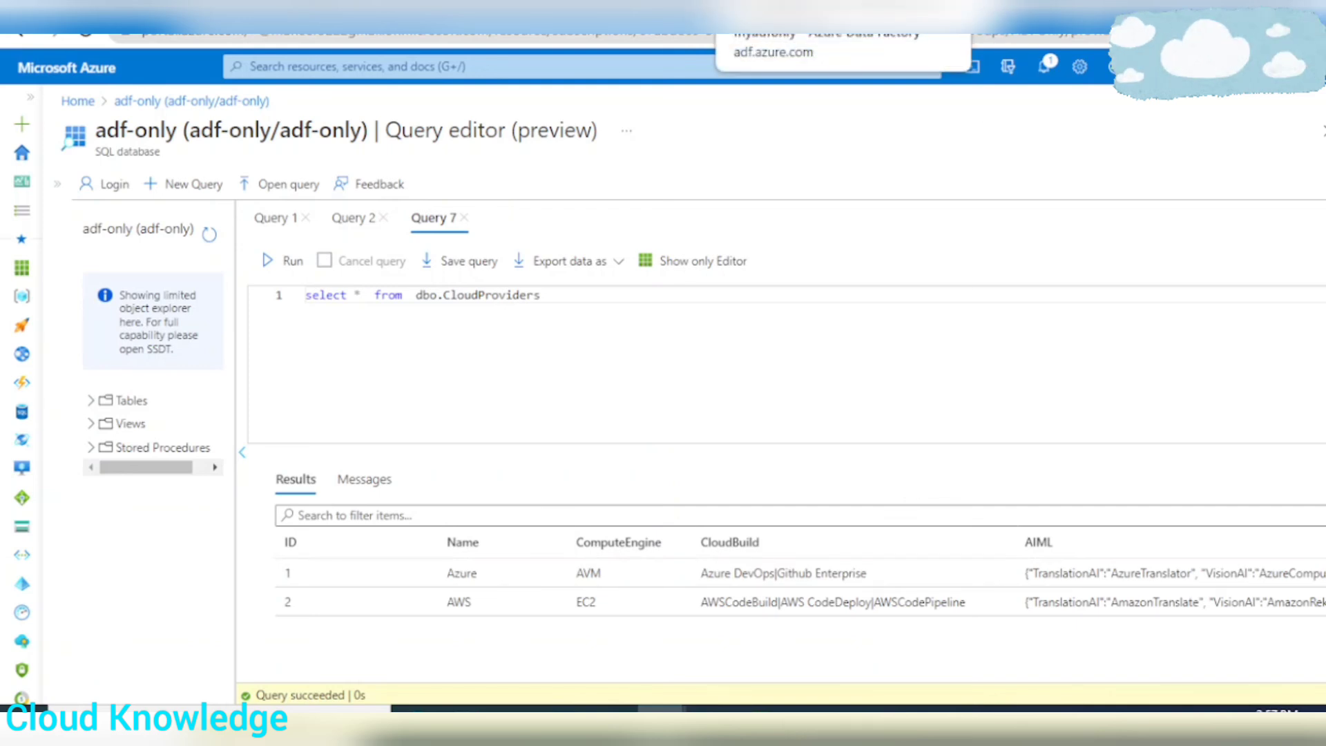
click(767, 14)
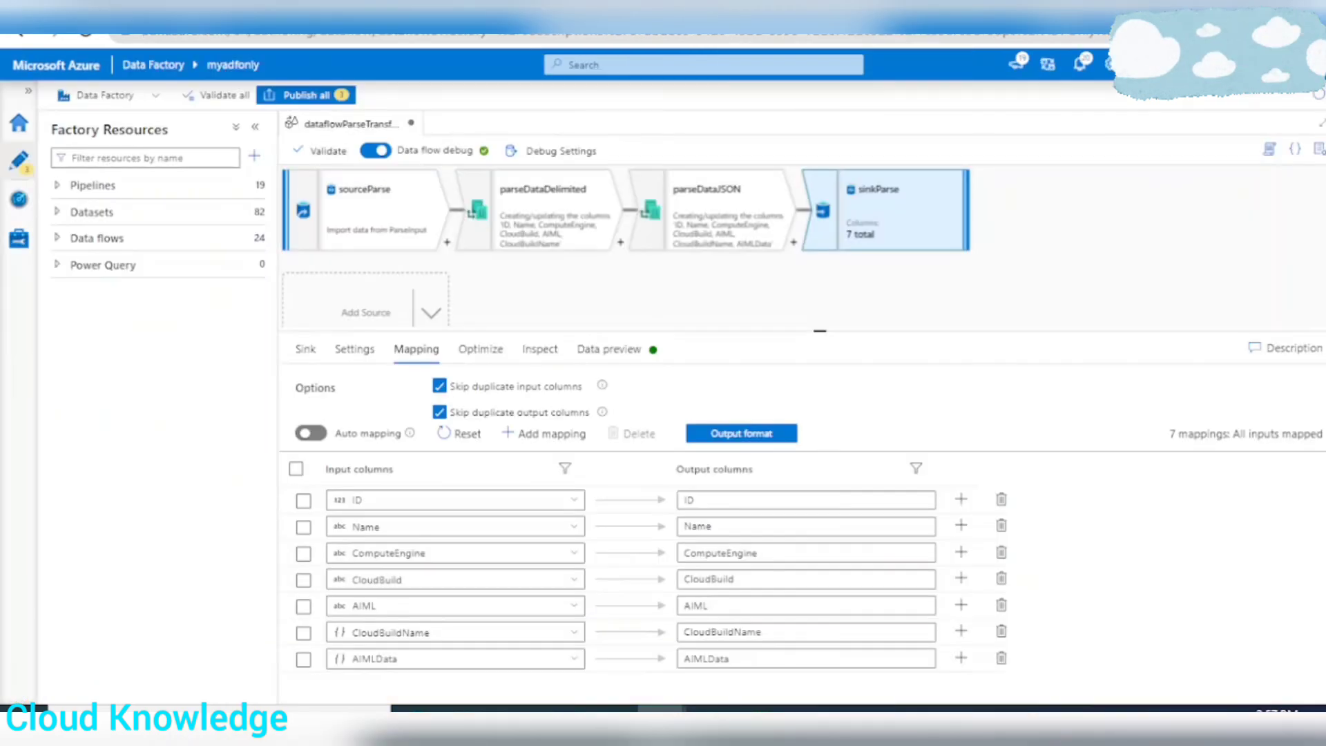
Step: Change the CloudBuild mapping to use CloudBuildName.CloudBuild1 as input and CloudBuild1 as output column
click(575, 580)
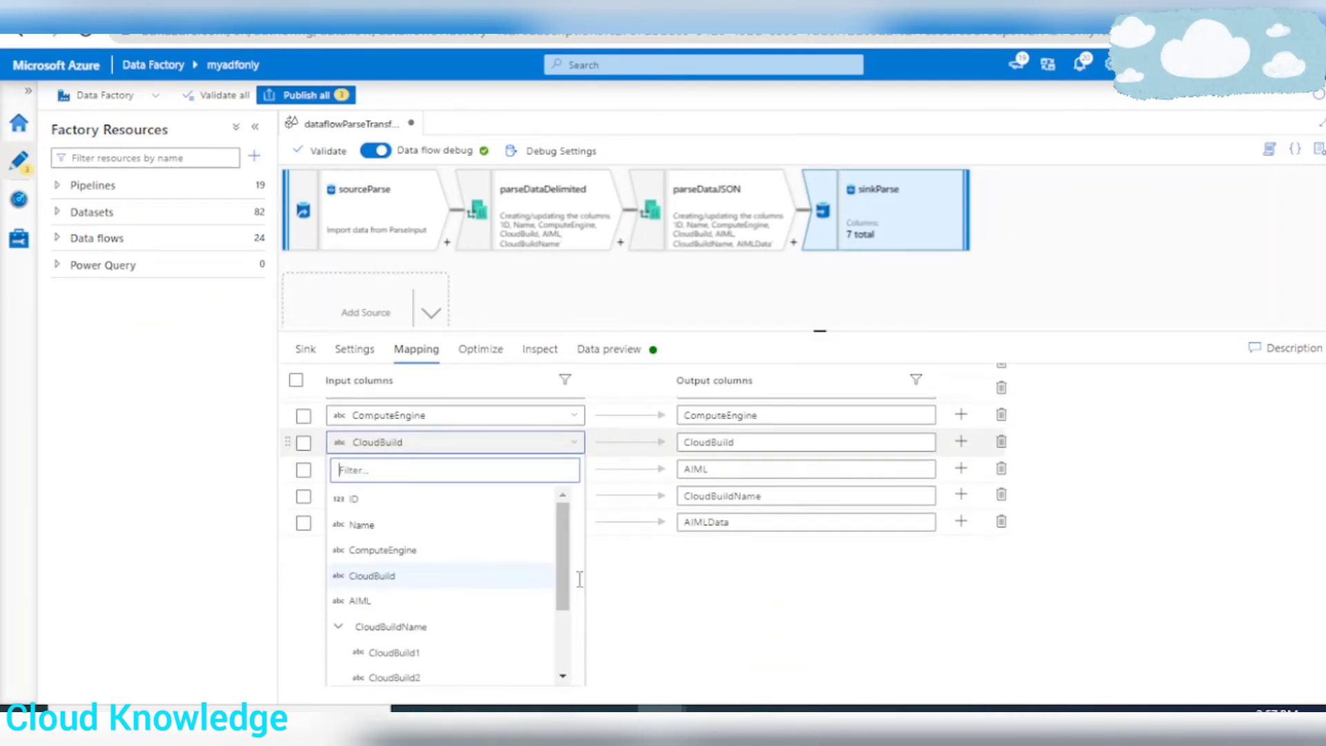
scroll(405, 621, down, 2)
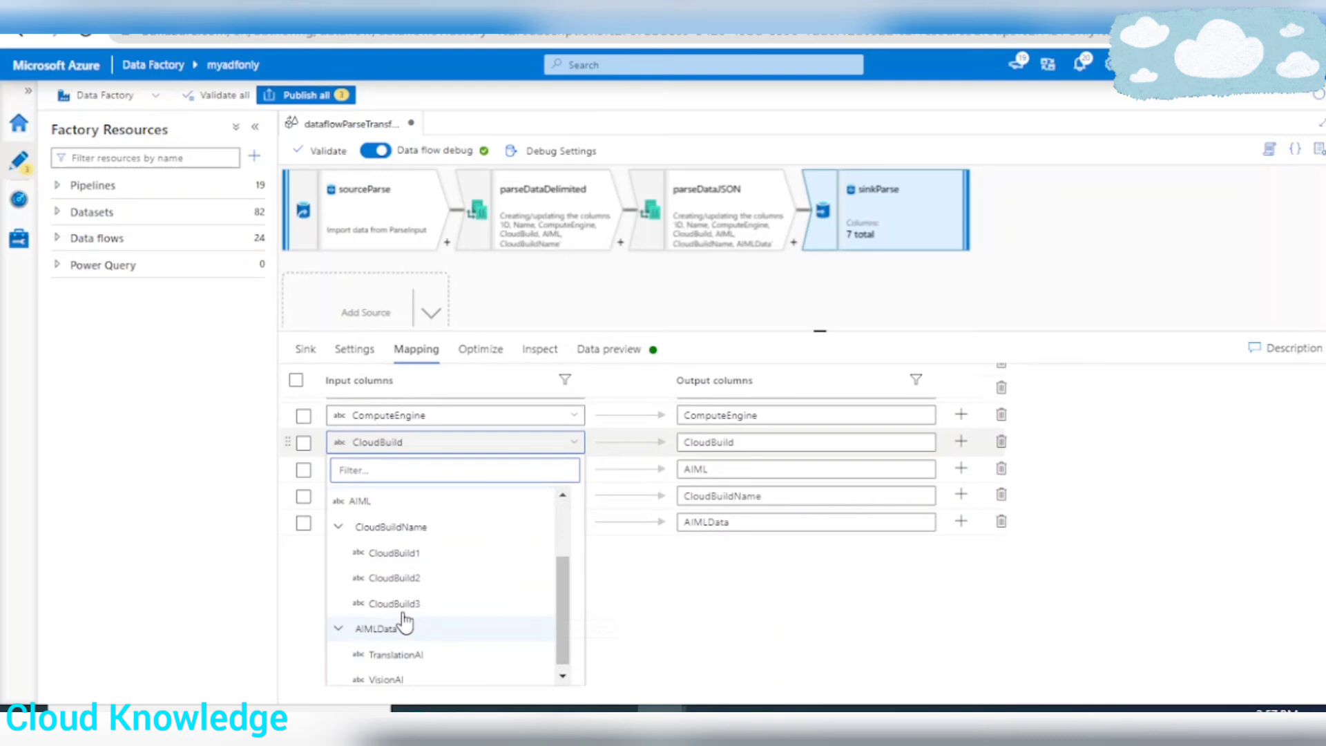
click(393, 553)
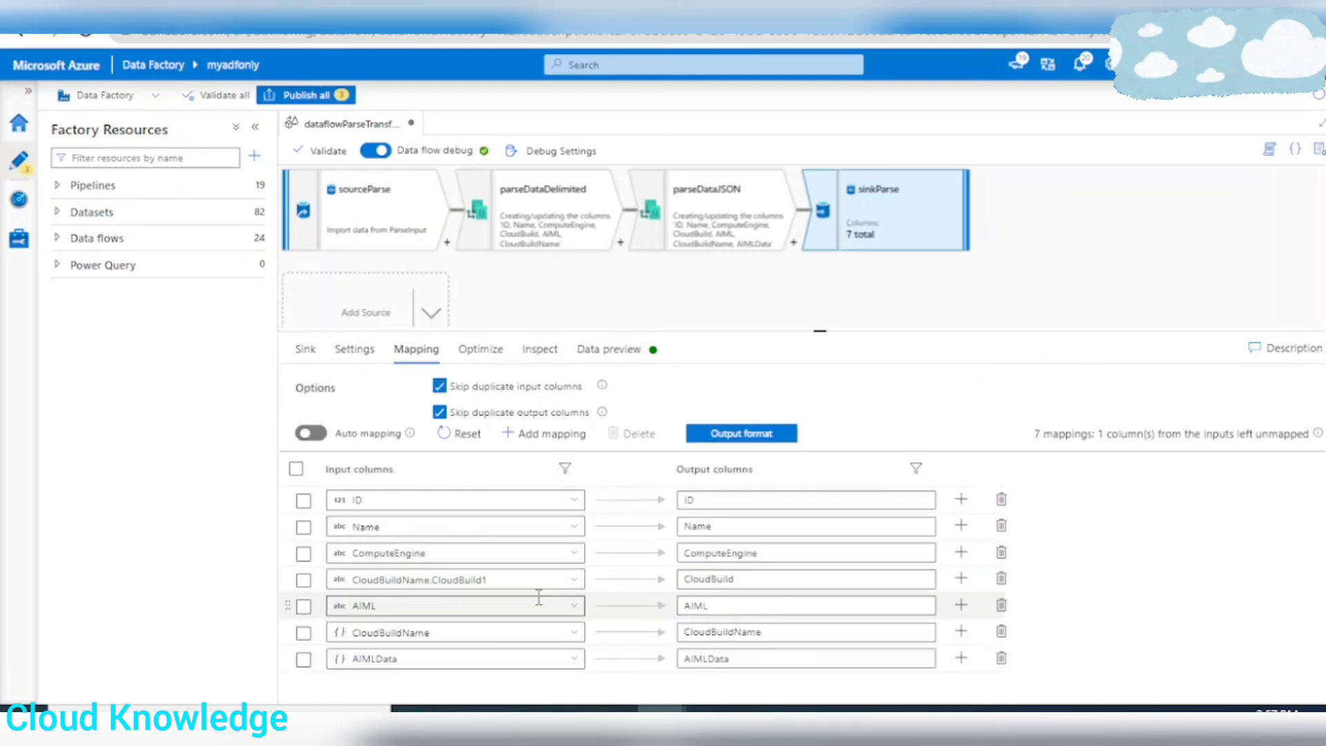
click(771, 582)
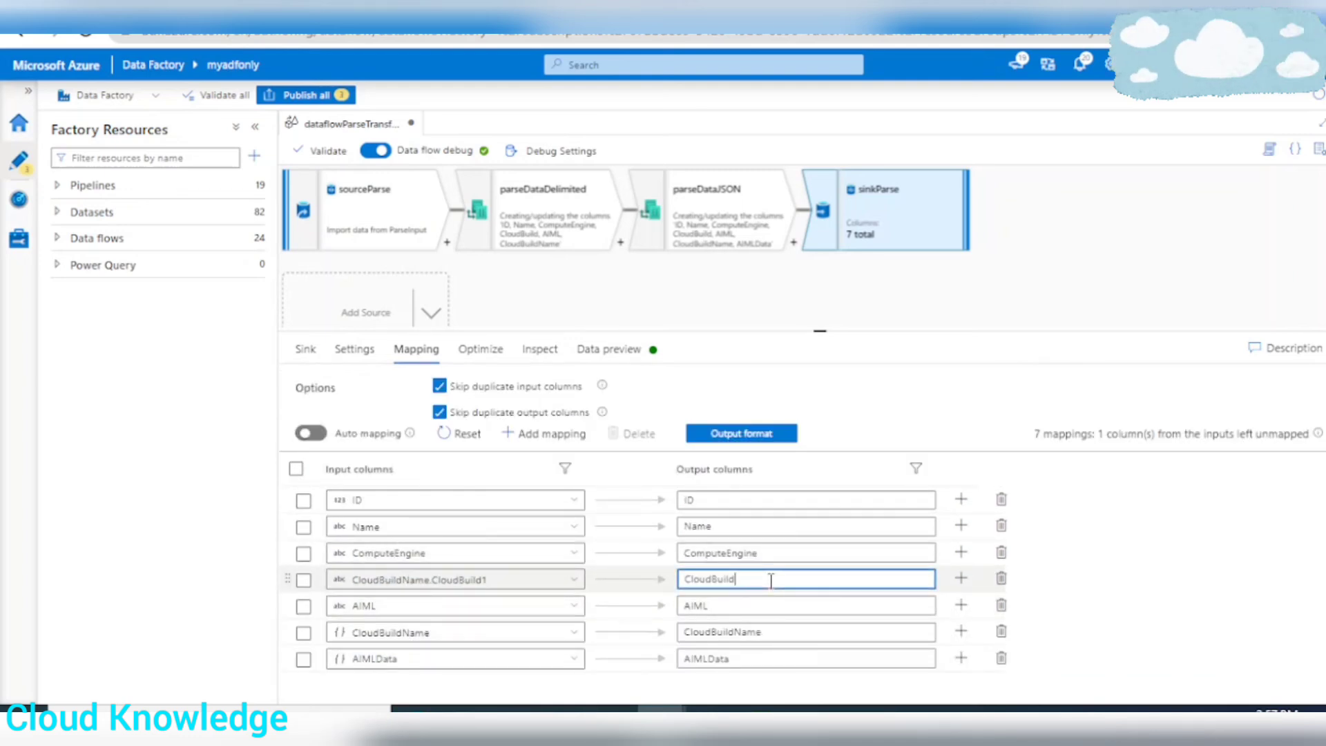
text(1)
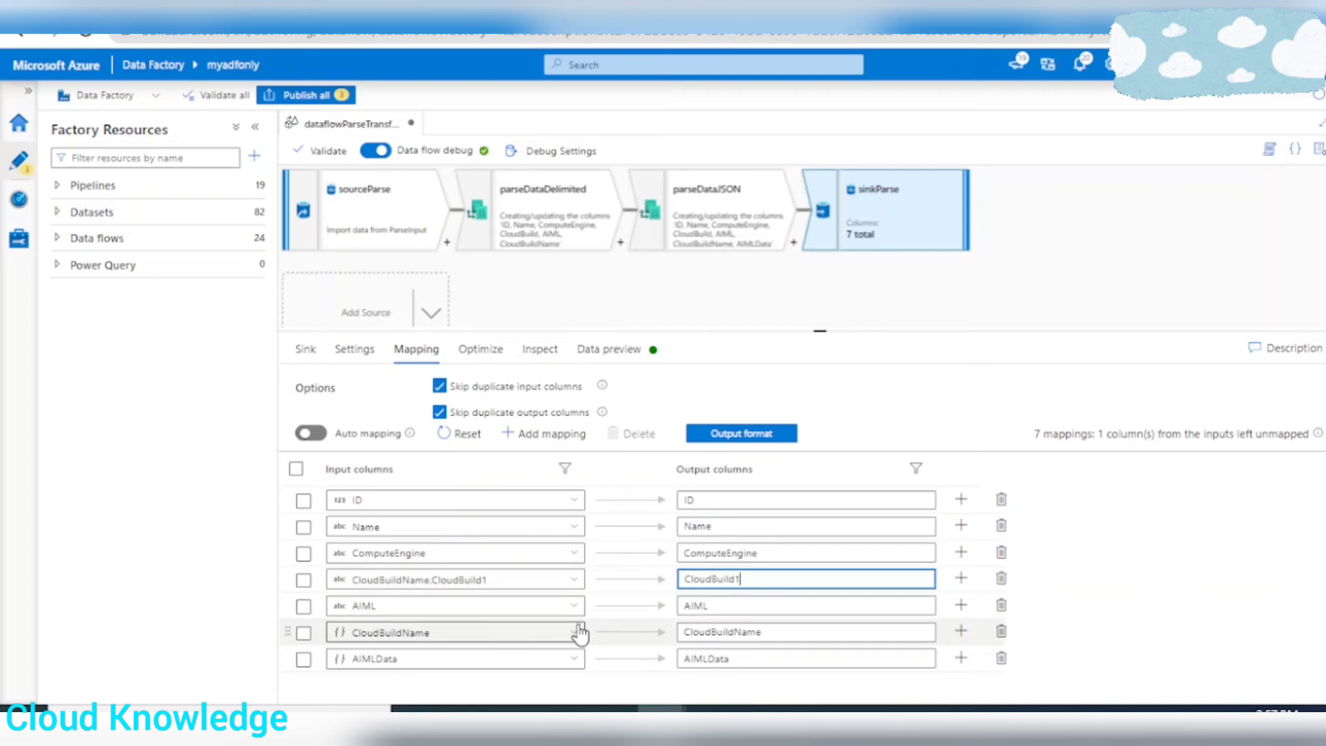
Step: Add a fixed mapping below CloudBuild1 that maps input CloudBuildName.CloudBuild2 to output column CloudBuild2
click(962, 580)
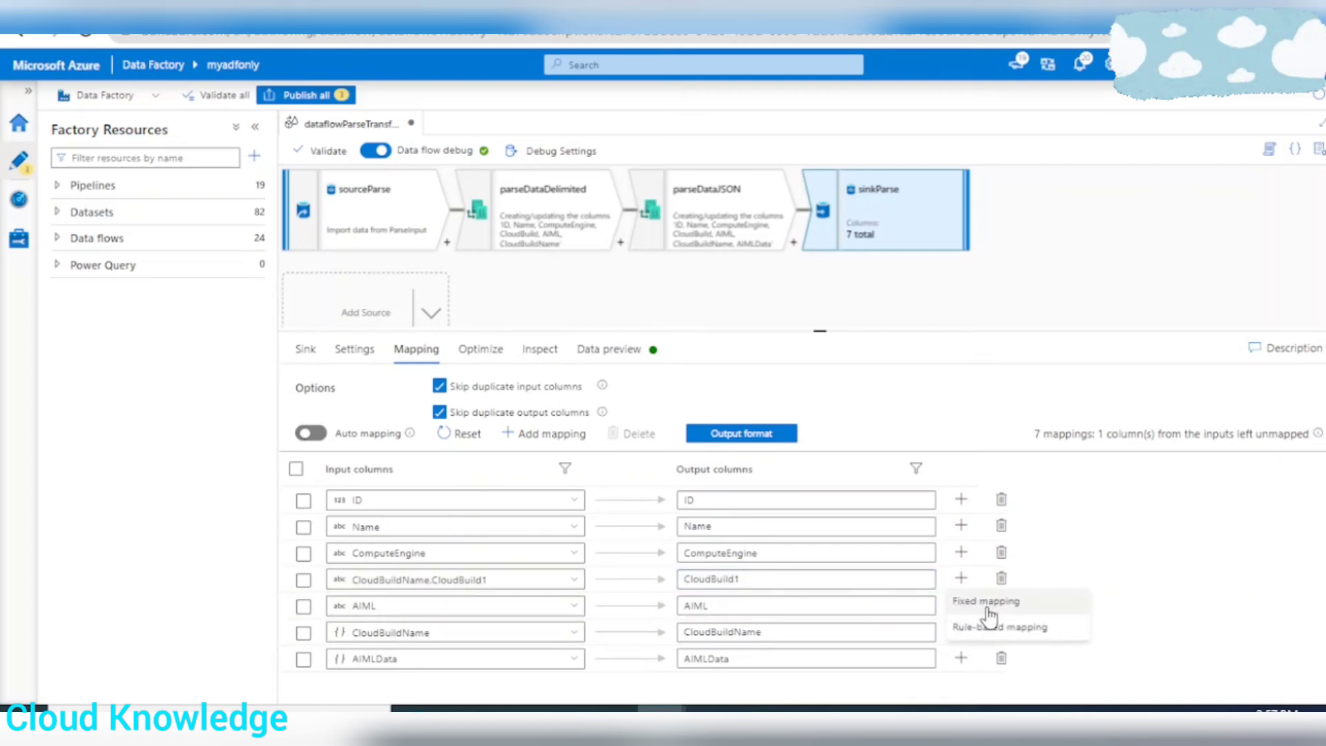
click(988, 606)
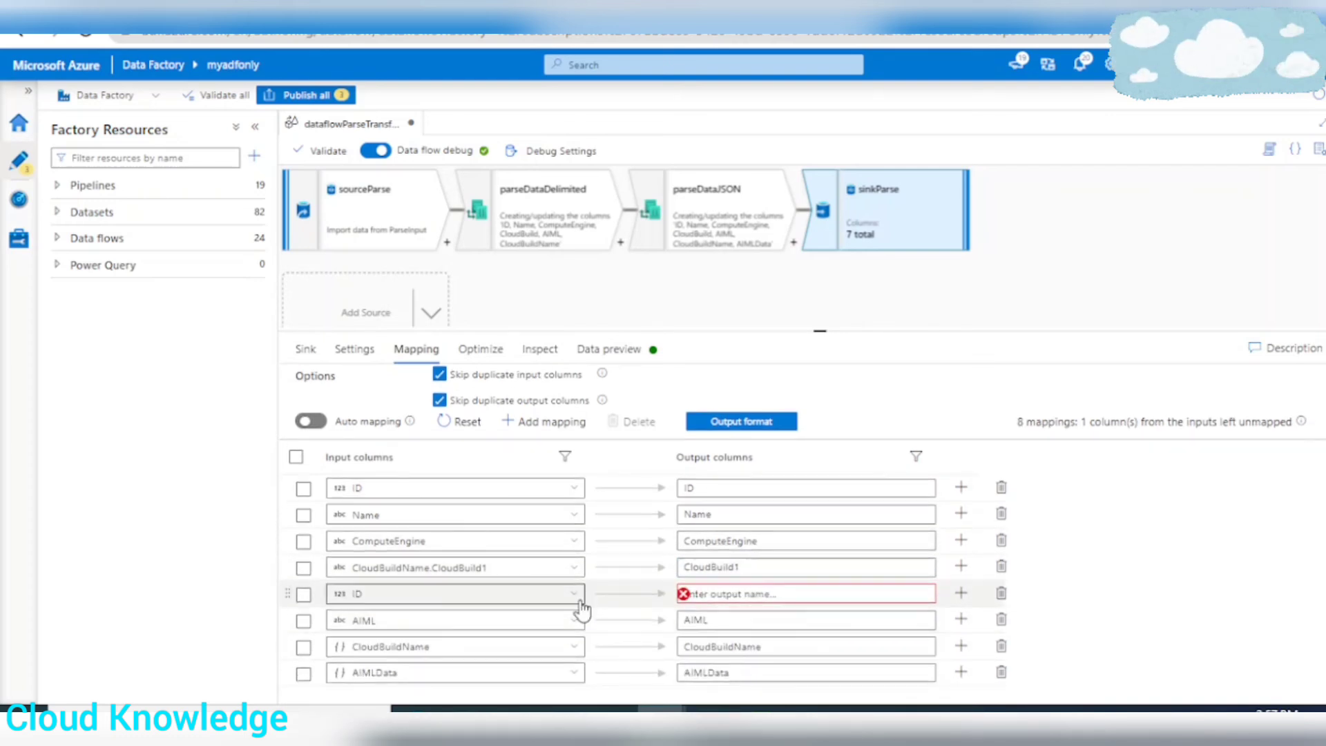
click(579, 601)
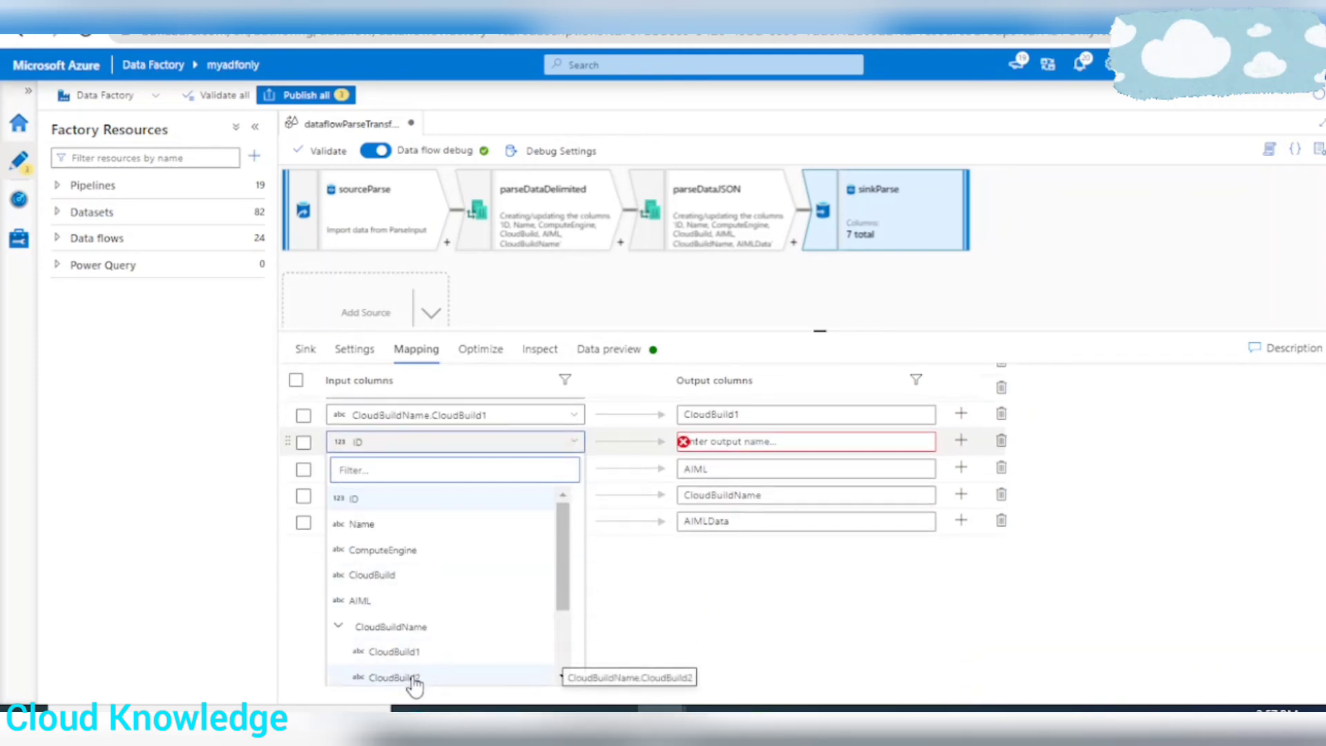
click(416, 684)
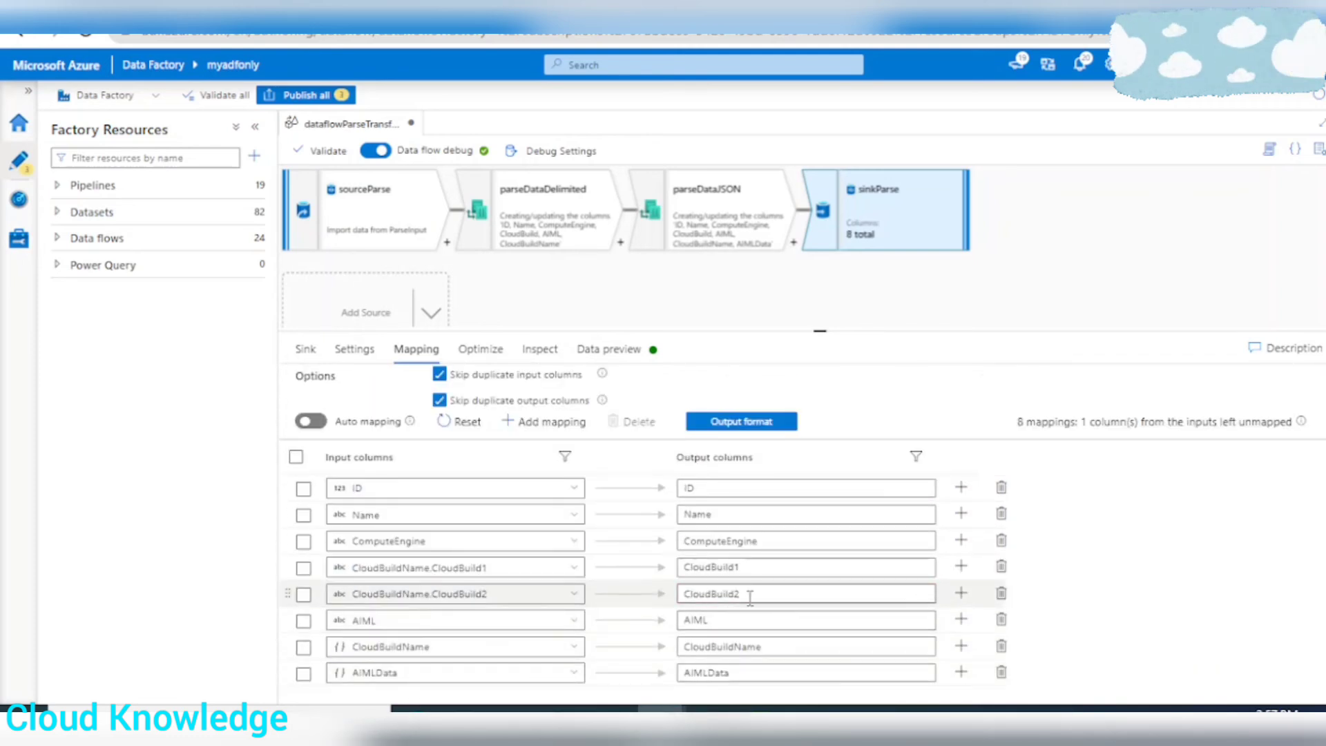
Step: Add another fixed mapping below CloudBuild2 from input CloudBuildName.CloudBuild3 to output column CloudBuild3
click(959, 597)
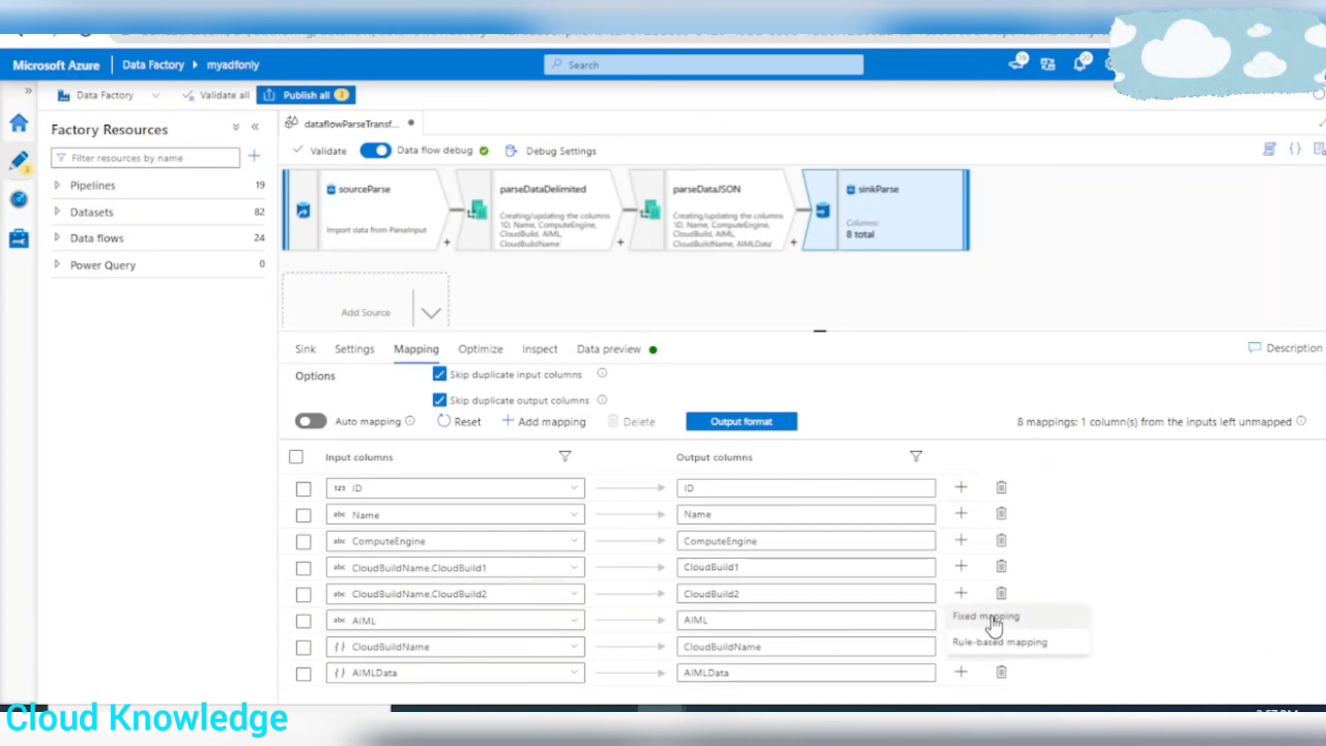
click(984, 616)
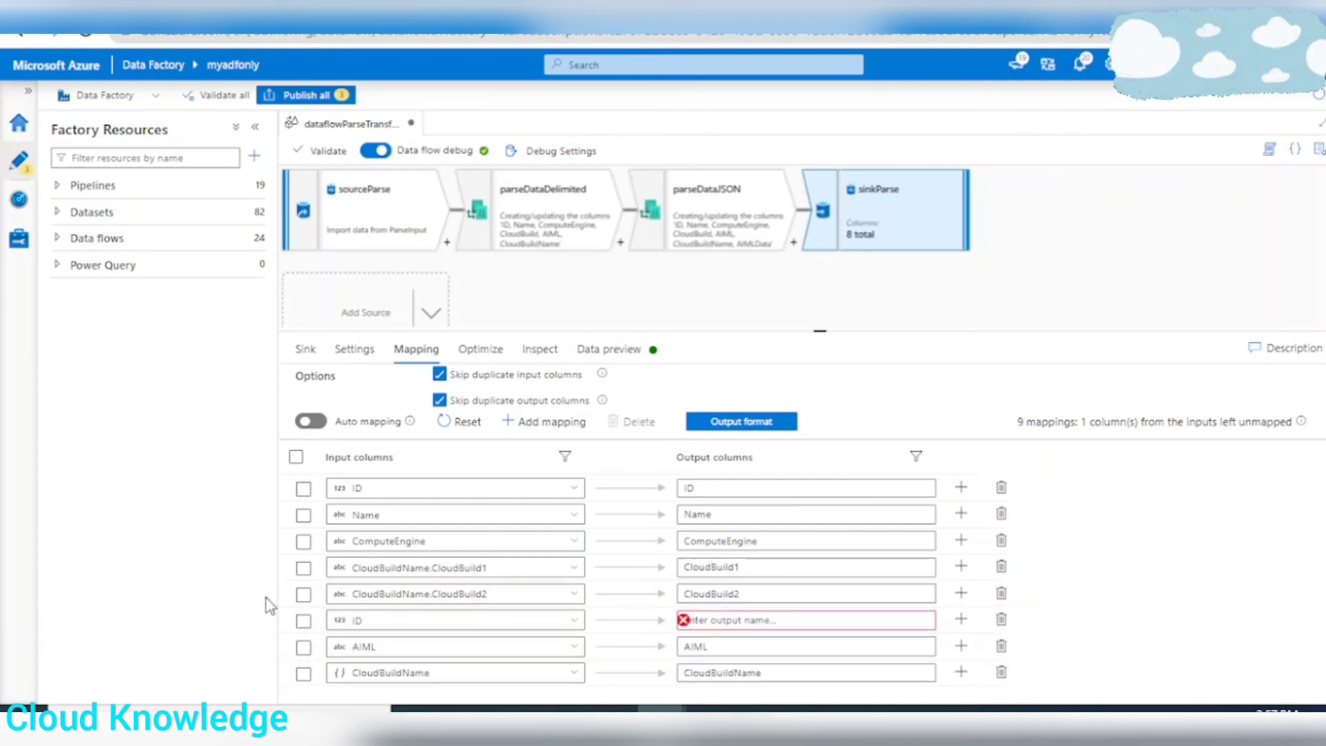
click(576, 623)
scroll(577, 634, down, 3)
scroll(430, 655, down, 2)
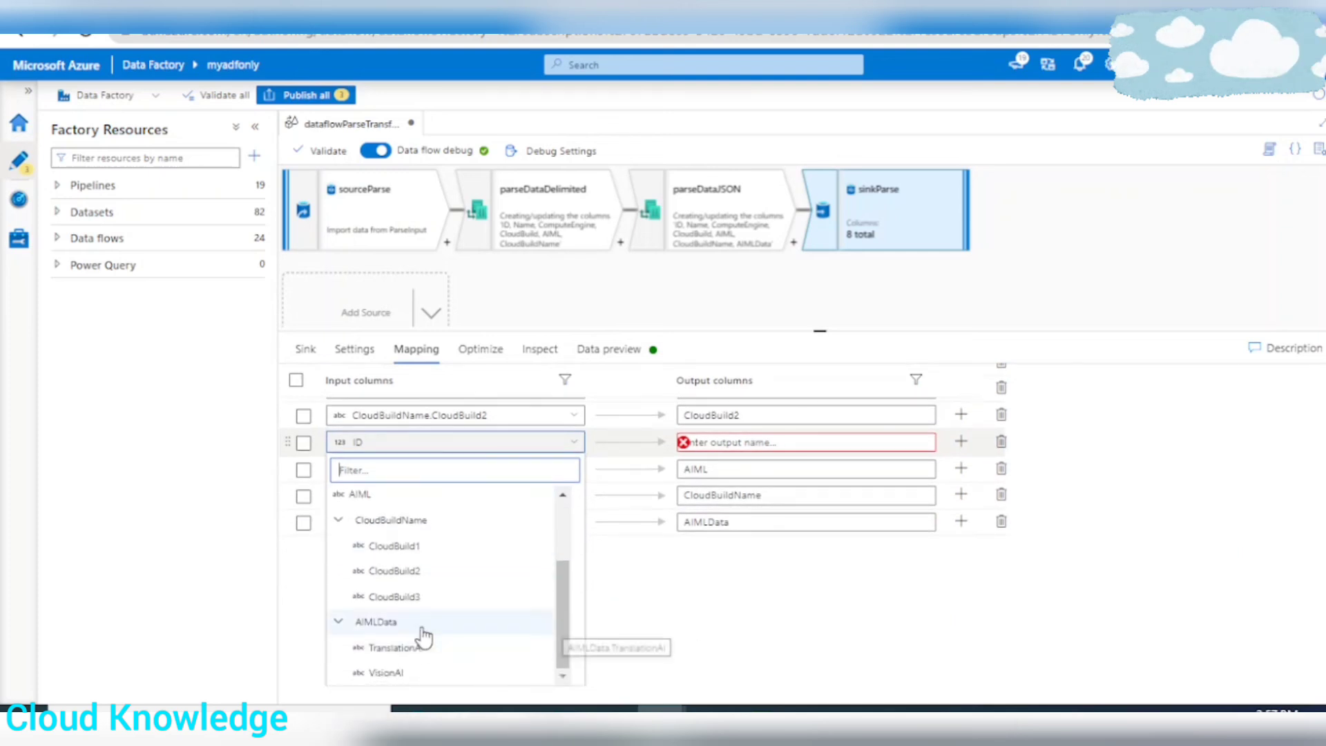
click(434, 597)
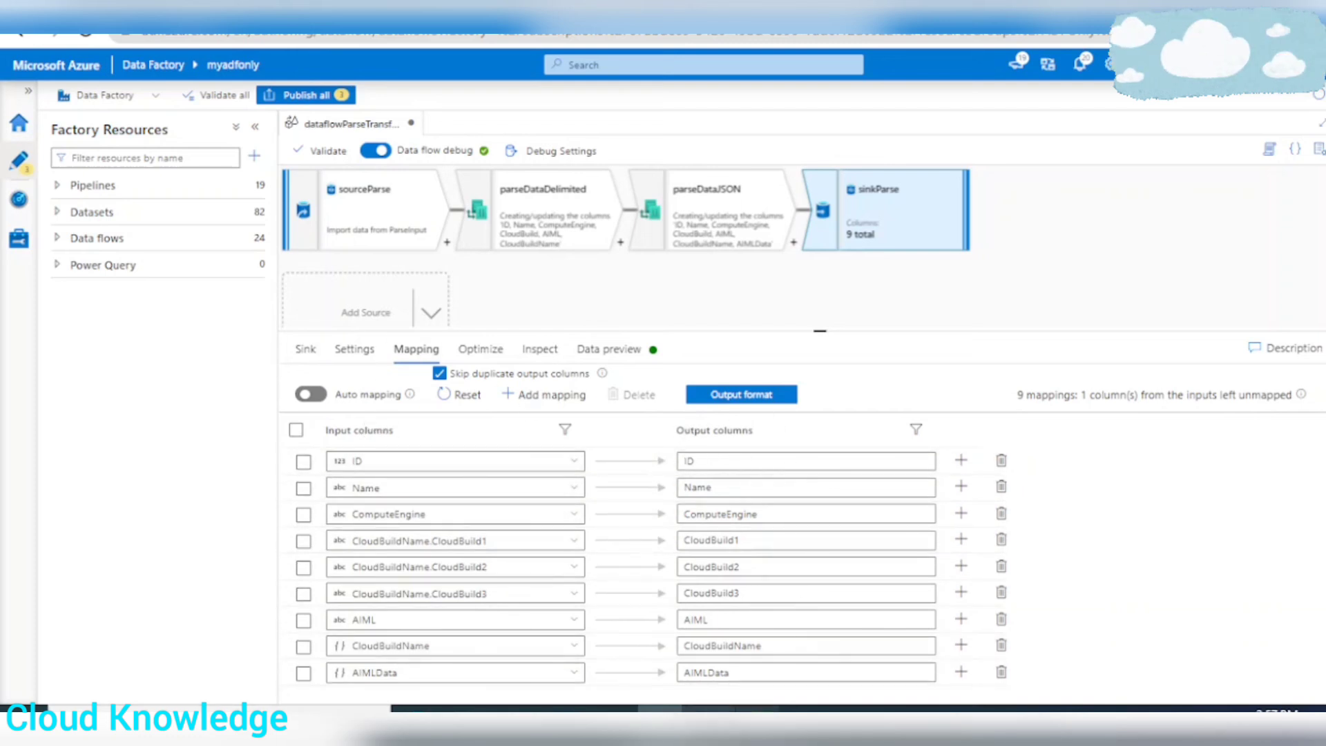
click(757, 592)
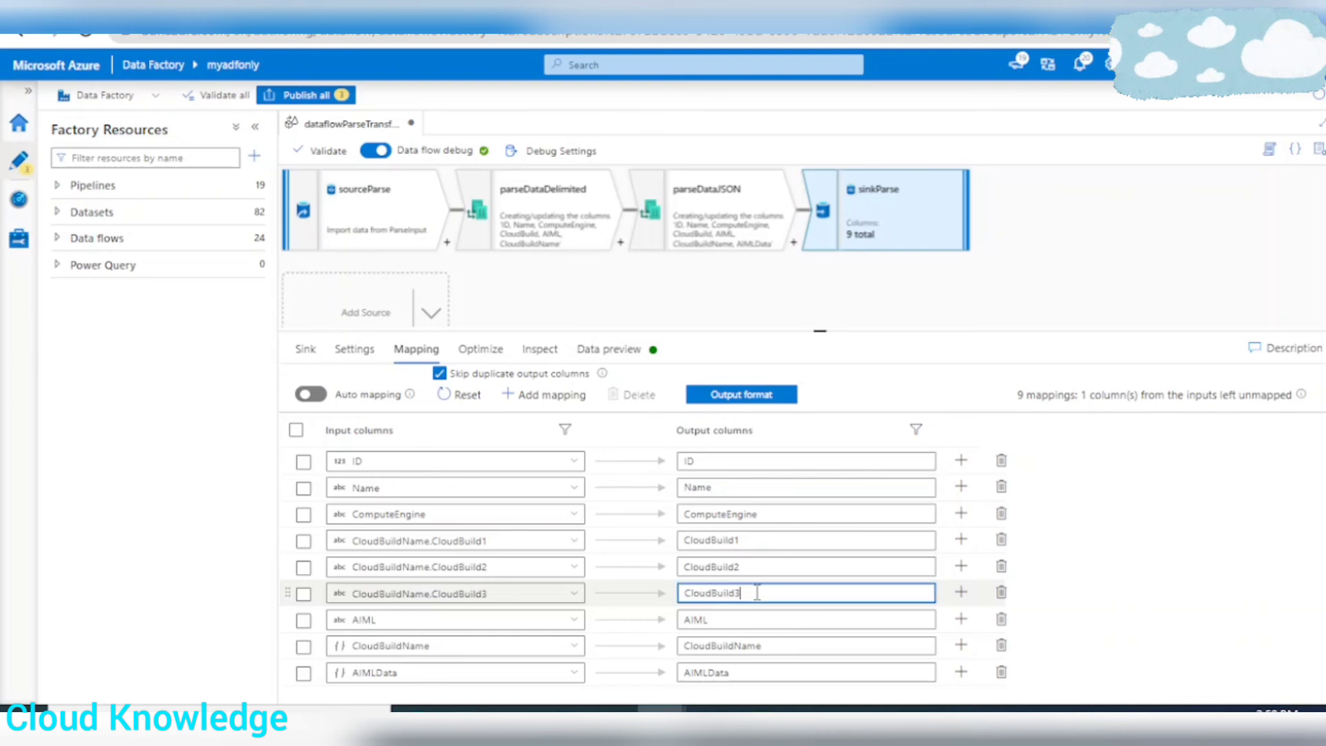
Step: Change the AIML mapping to use AIMLData.TranslationAI as input and TranslationAI as output column
click(576, 621)
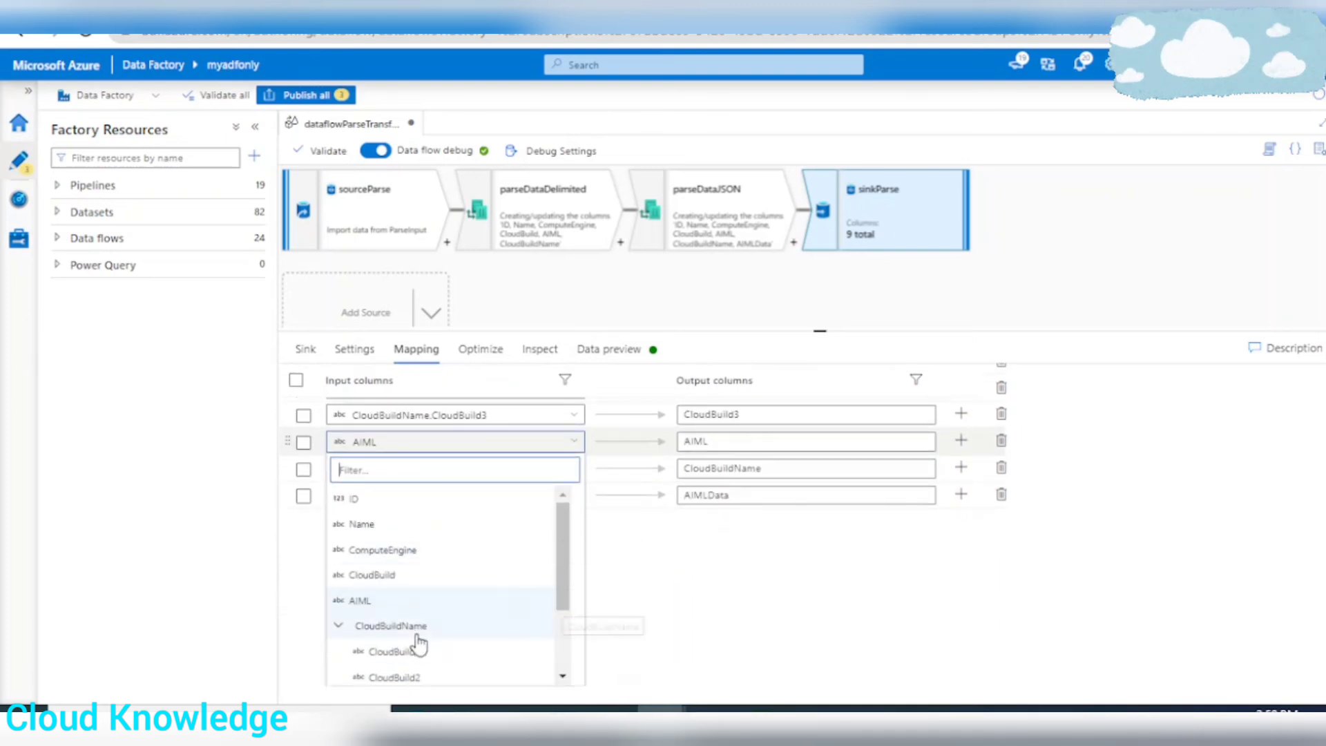
scroll(415, 625, down, 3)
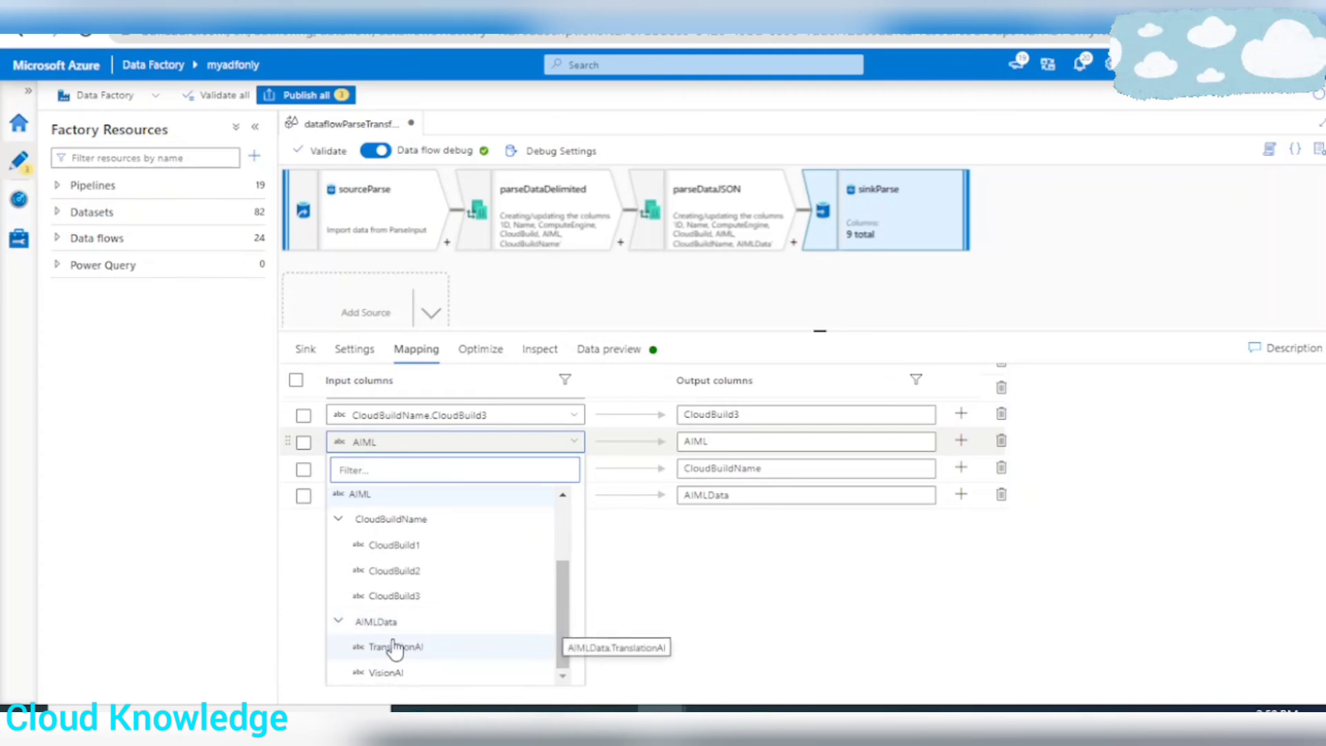
click(424, 649)
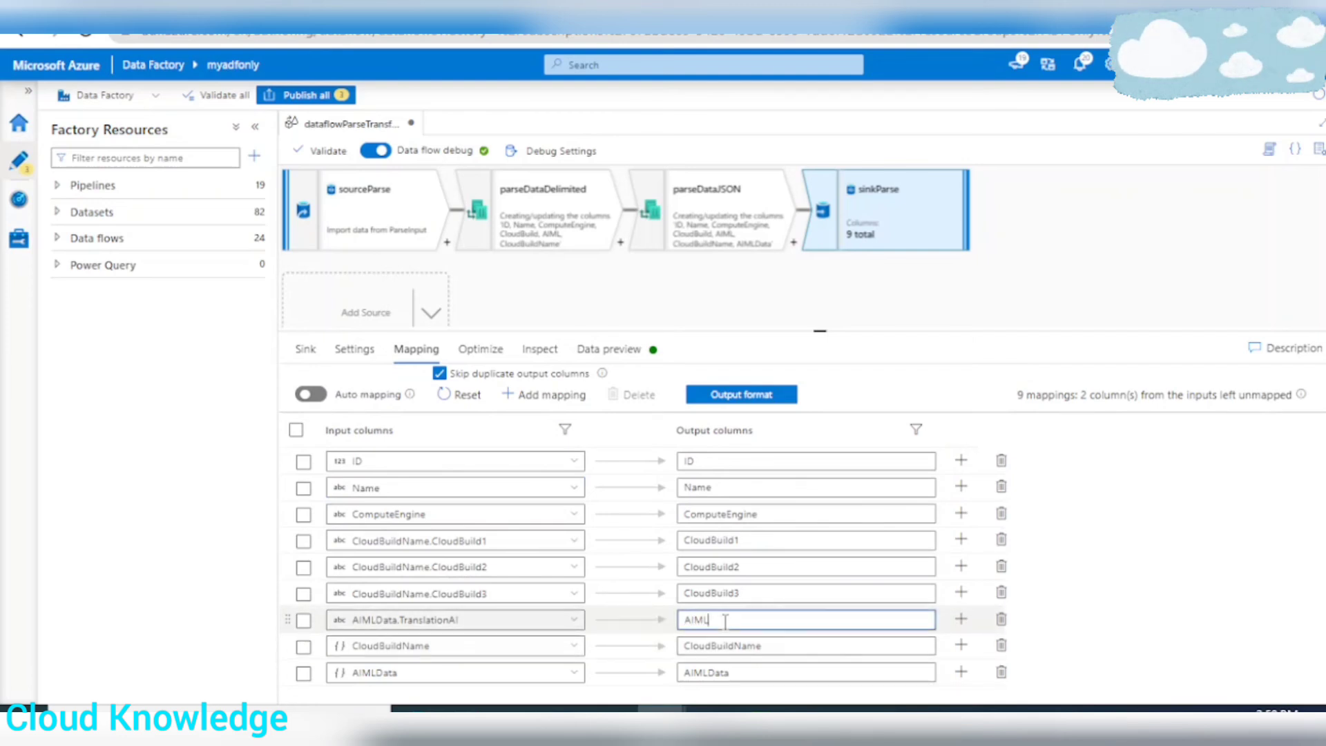
click(788, 621)
drag(782, 623, 668, 609)
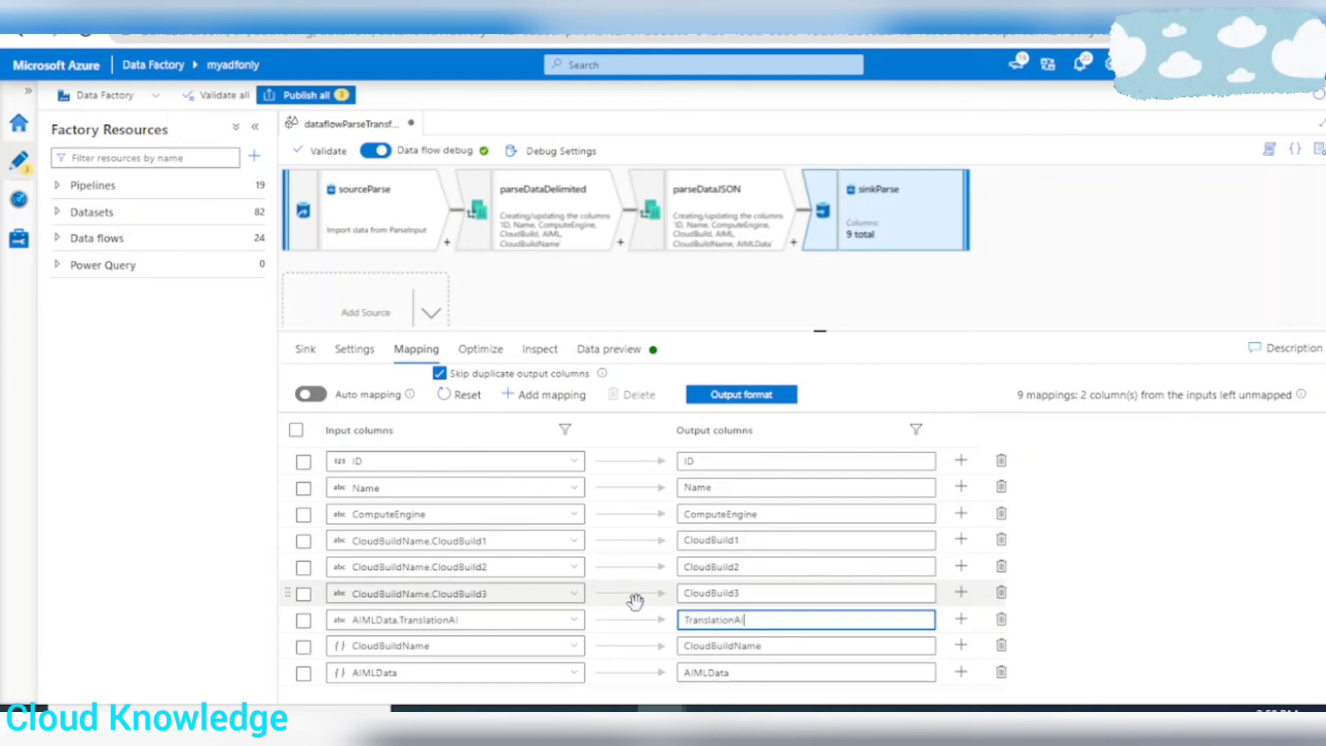
Step: Change the CloudBuildName mapping to input AIMLData.VisionAI with output column VisionAI, and delete the leftover AIMLData mapping
click(575, 649)
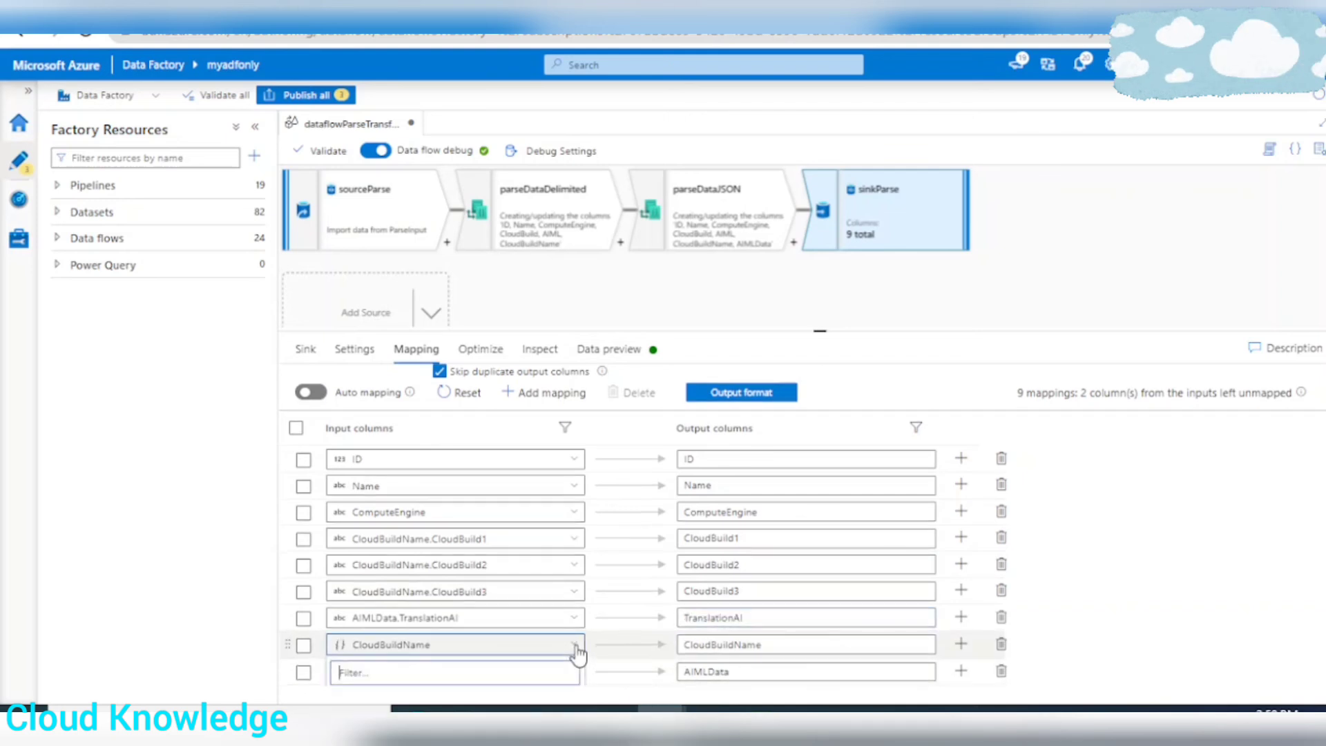
scroll(499, 600, down, 5)
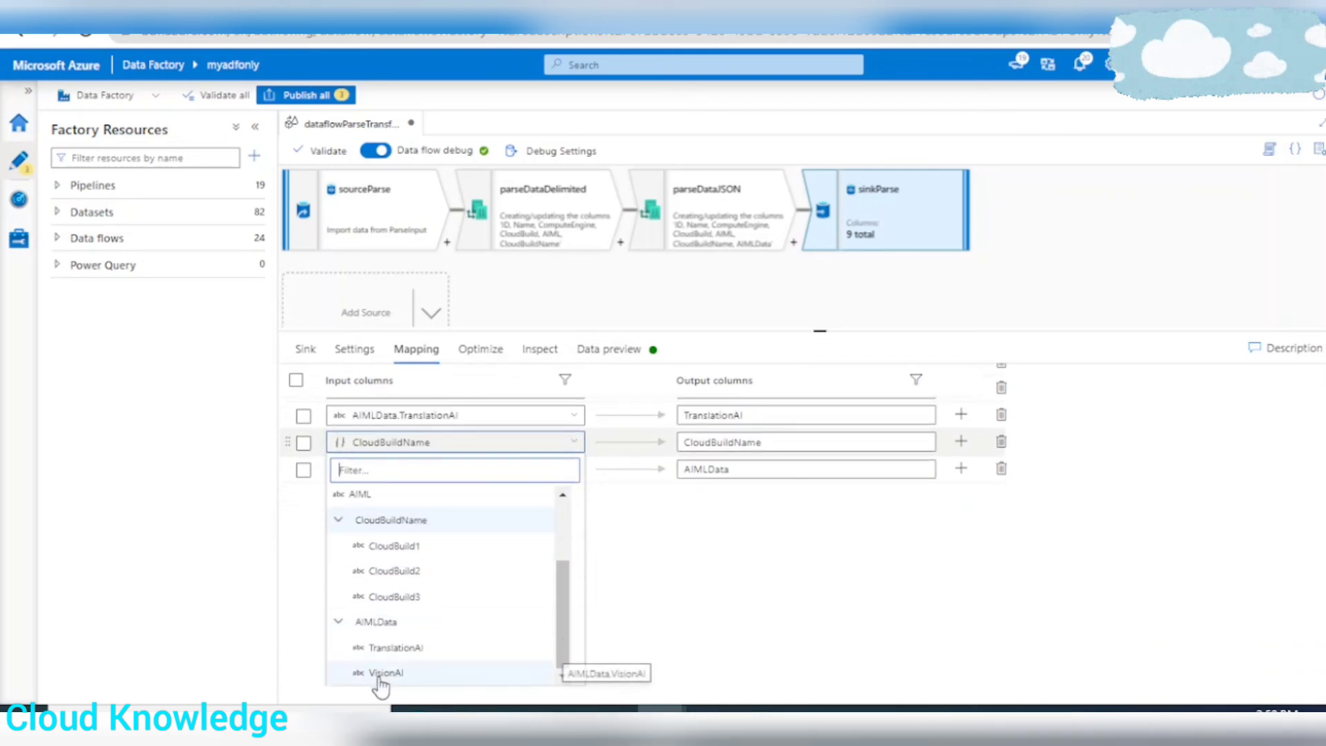
click(397, 677)
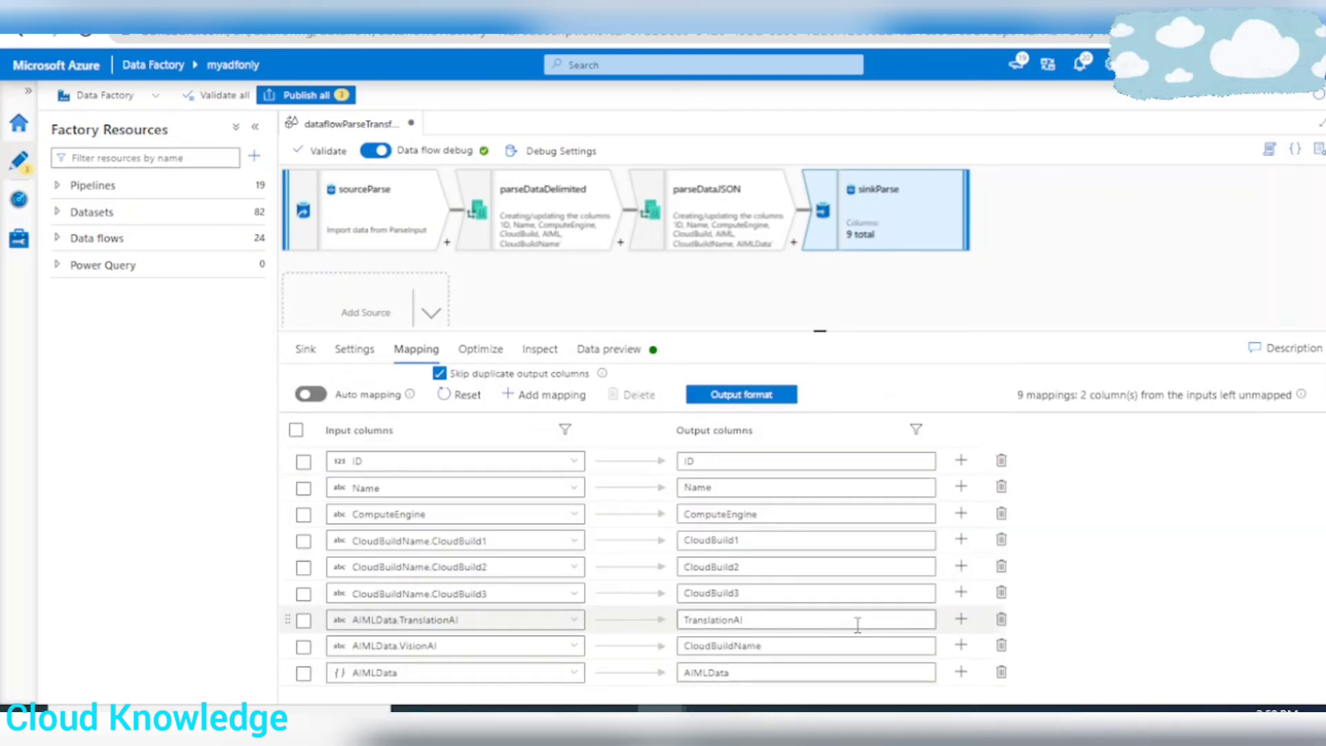
double_click(775, 645)
text(VisionAI)
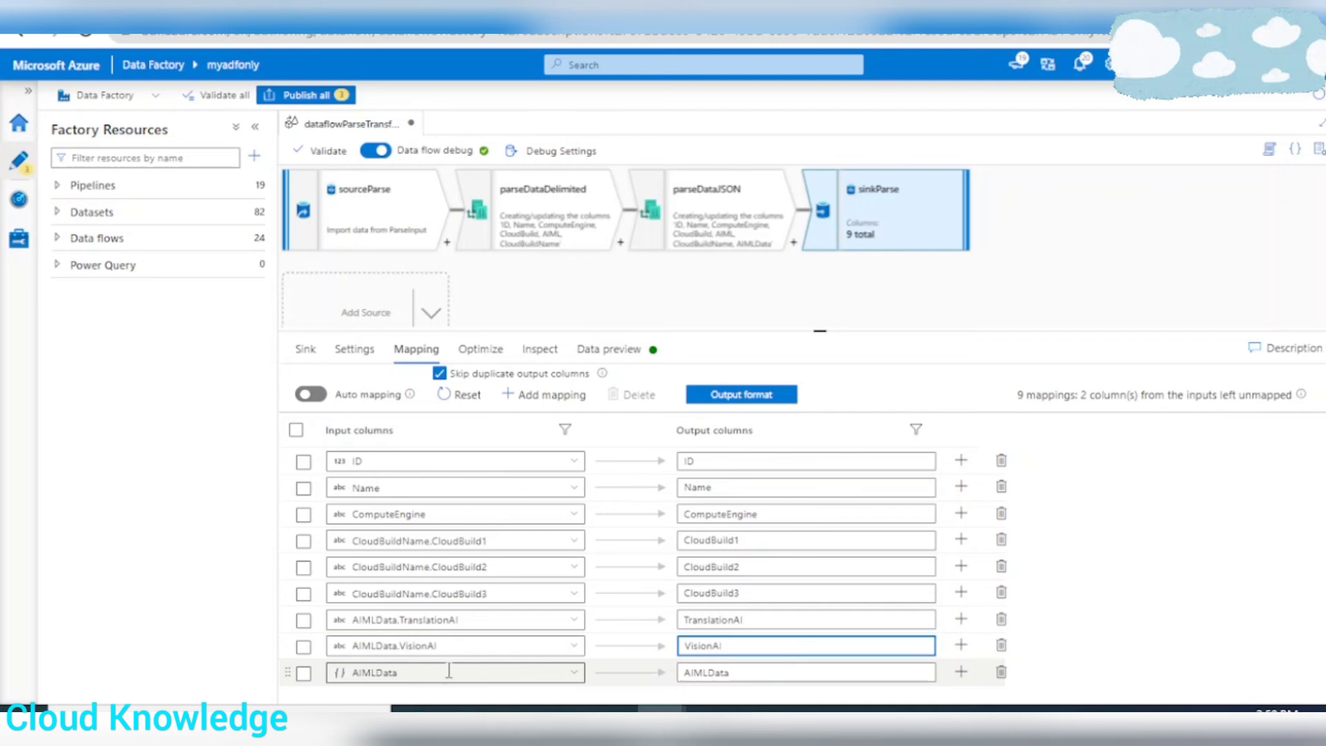
click(1001, 672)
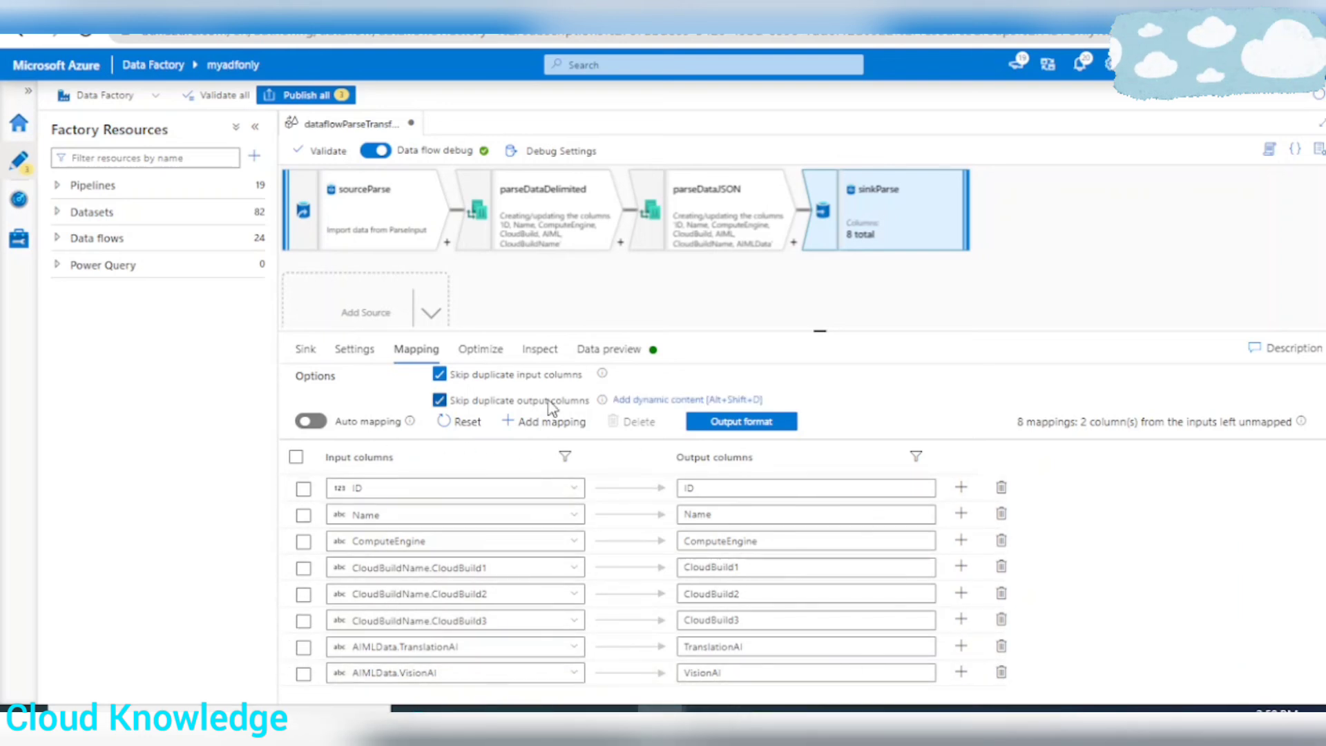
Step: Refresh sinkParse's data preview to check the separate output columns
click(611, 349)
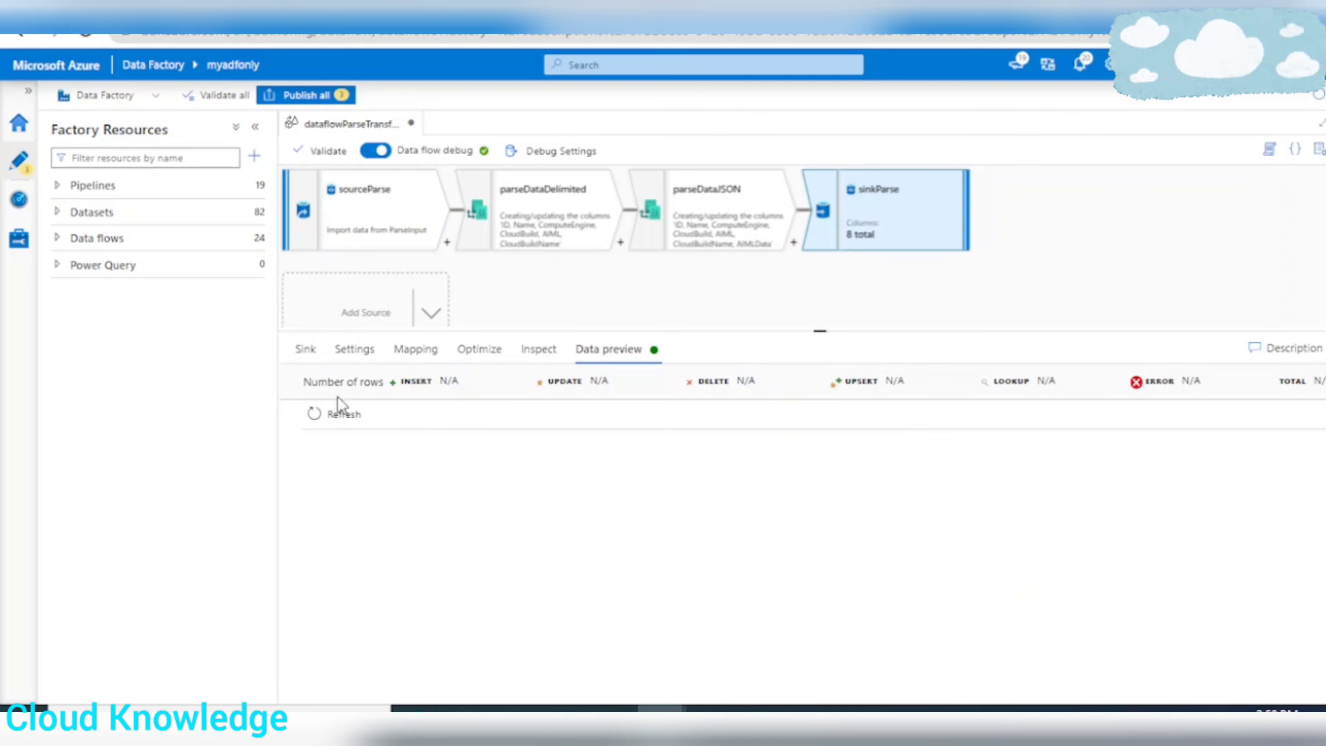
click(345, 415)
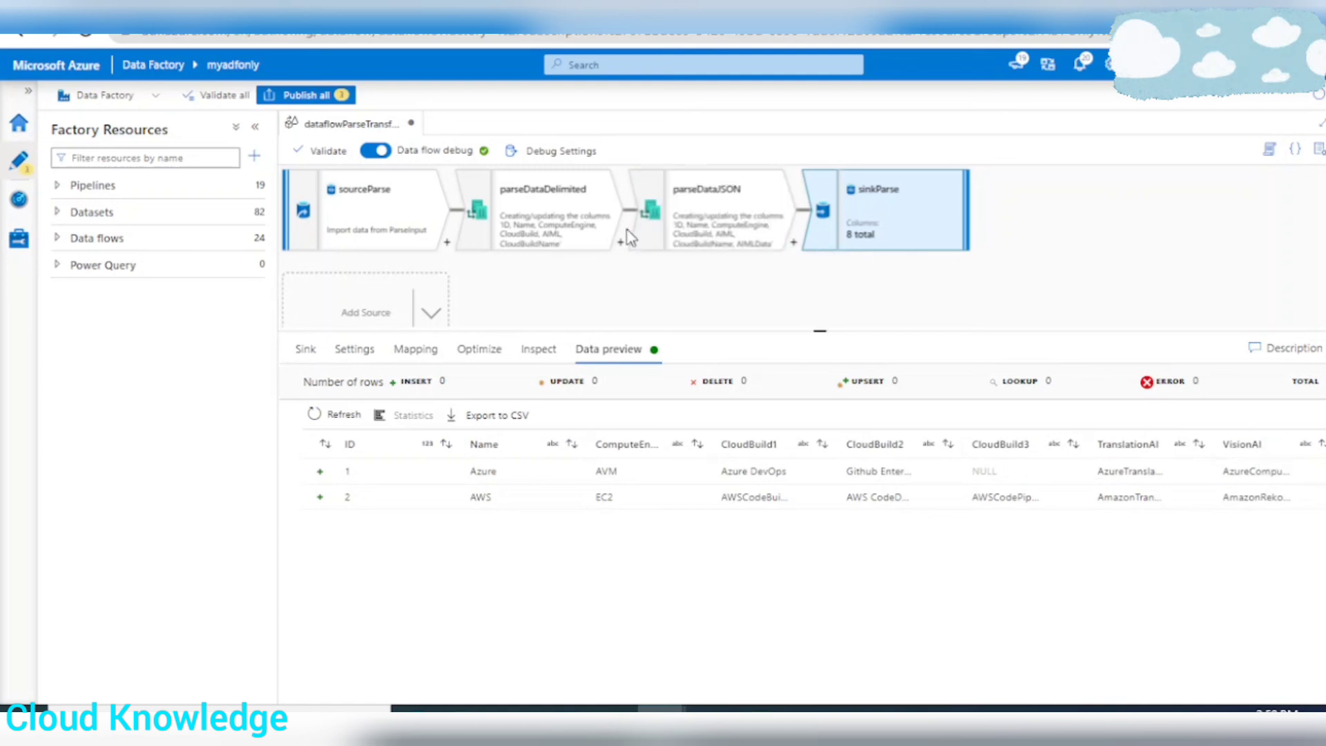
drag(511, 331, 509, 364)
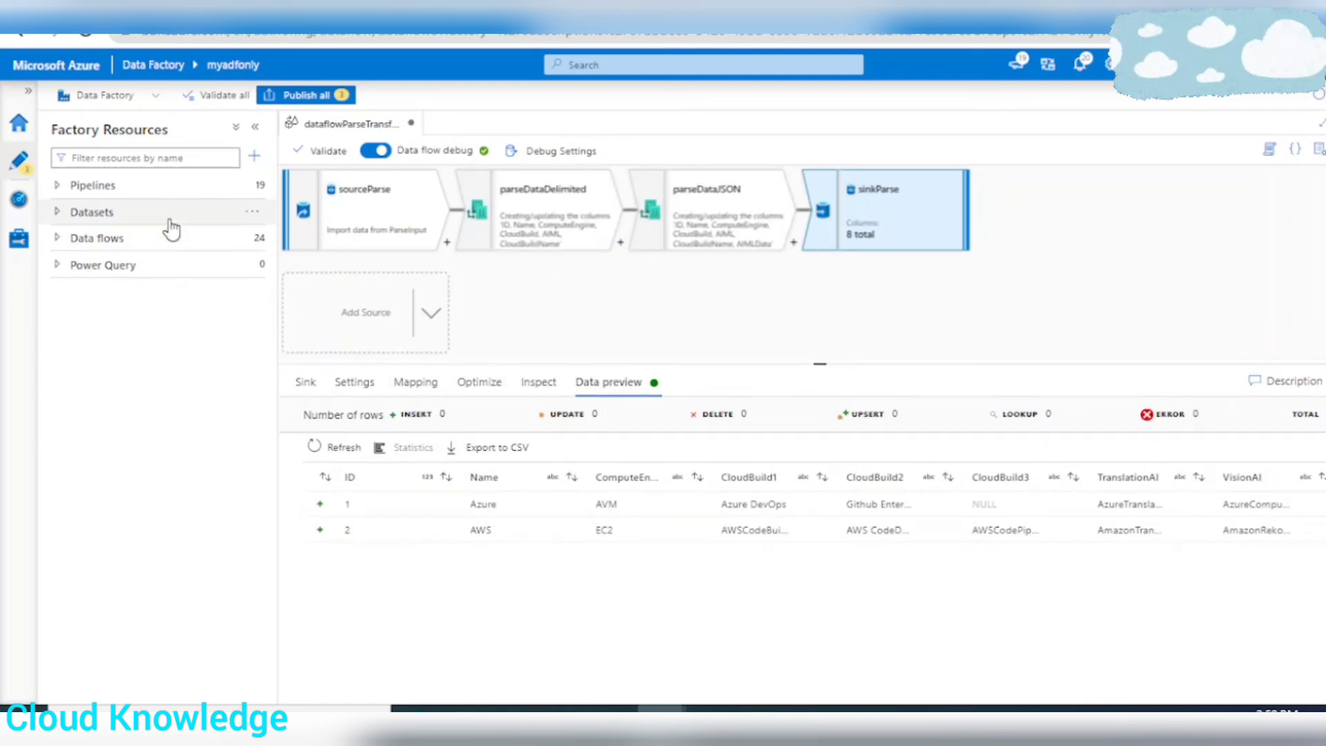
Step: Create a new pipeline named pipelineDempParsing and hide its properties
click(252, 186)
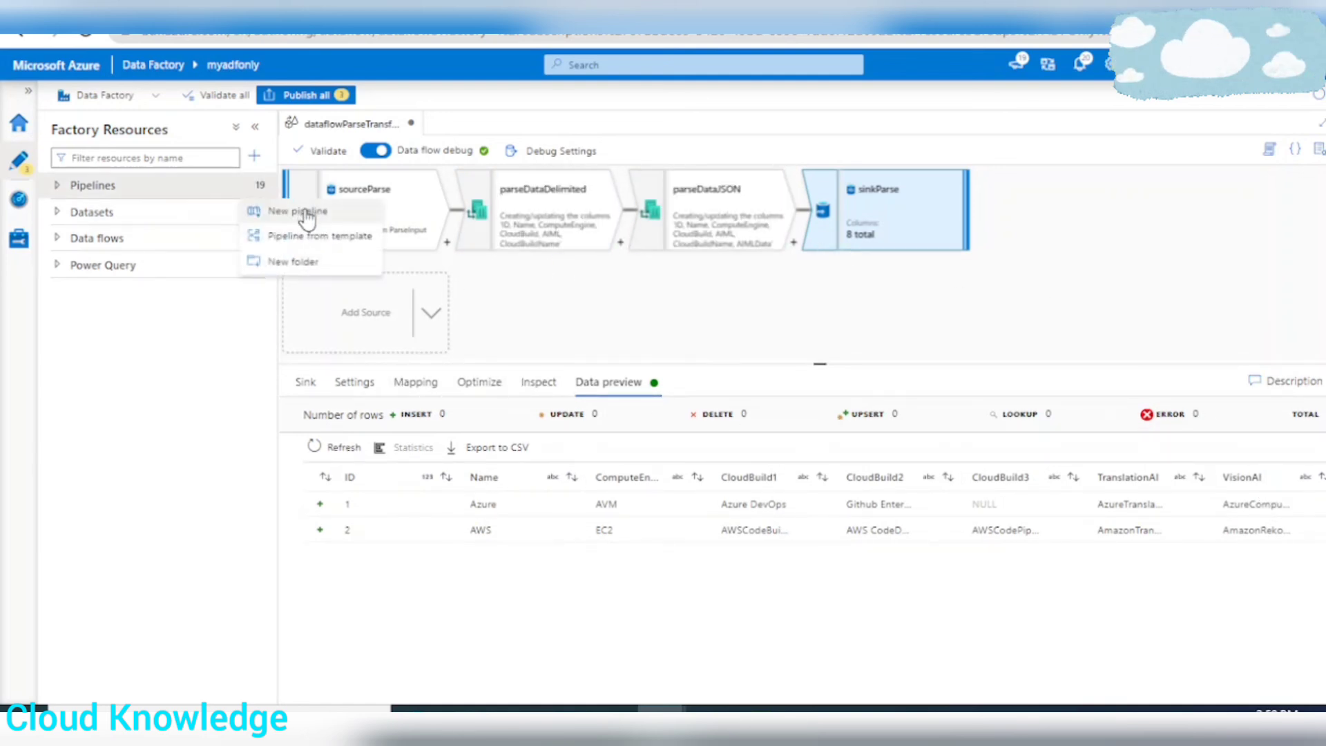
click(305, 213)
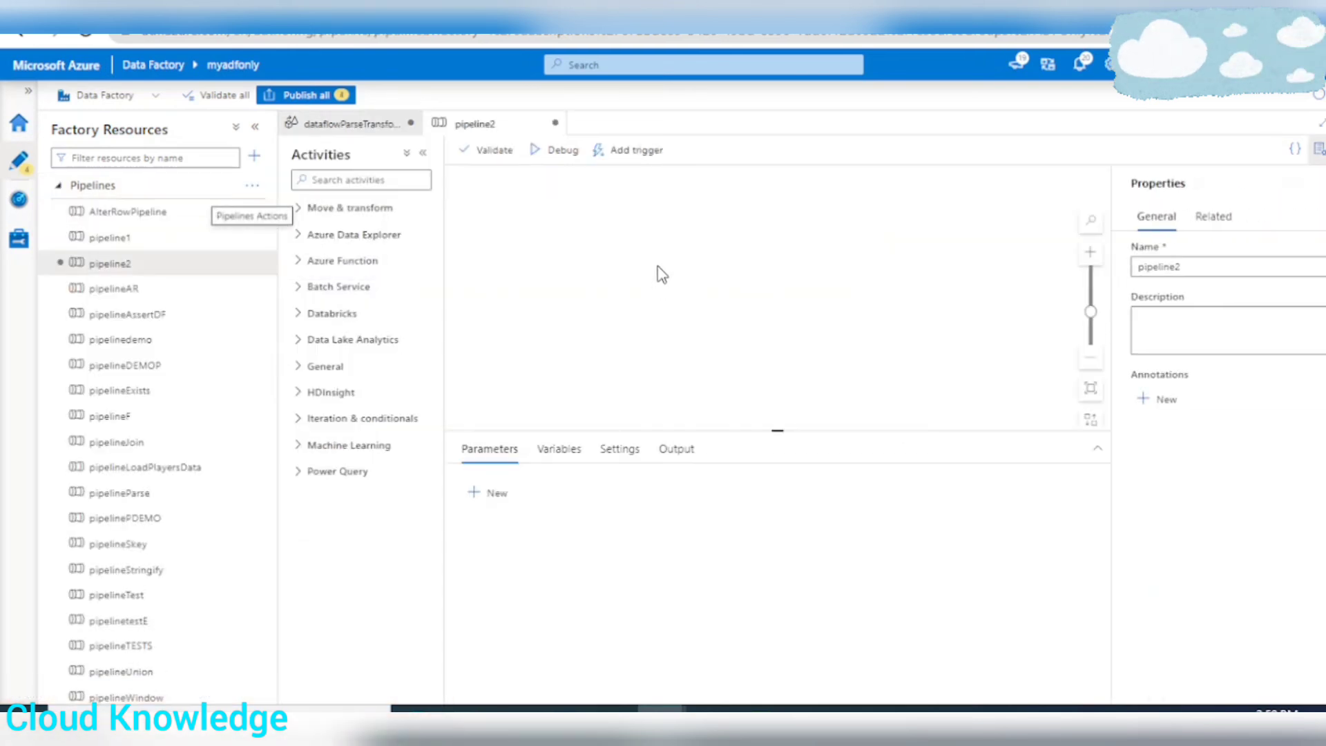
click(1215, 271)
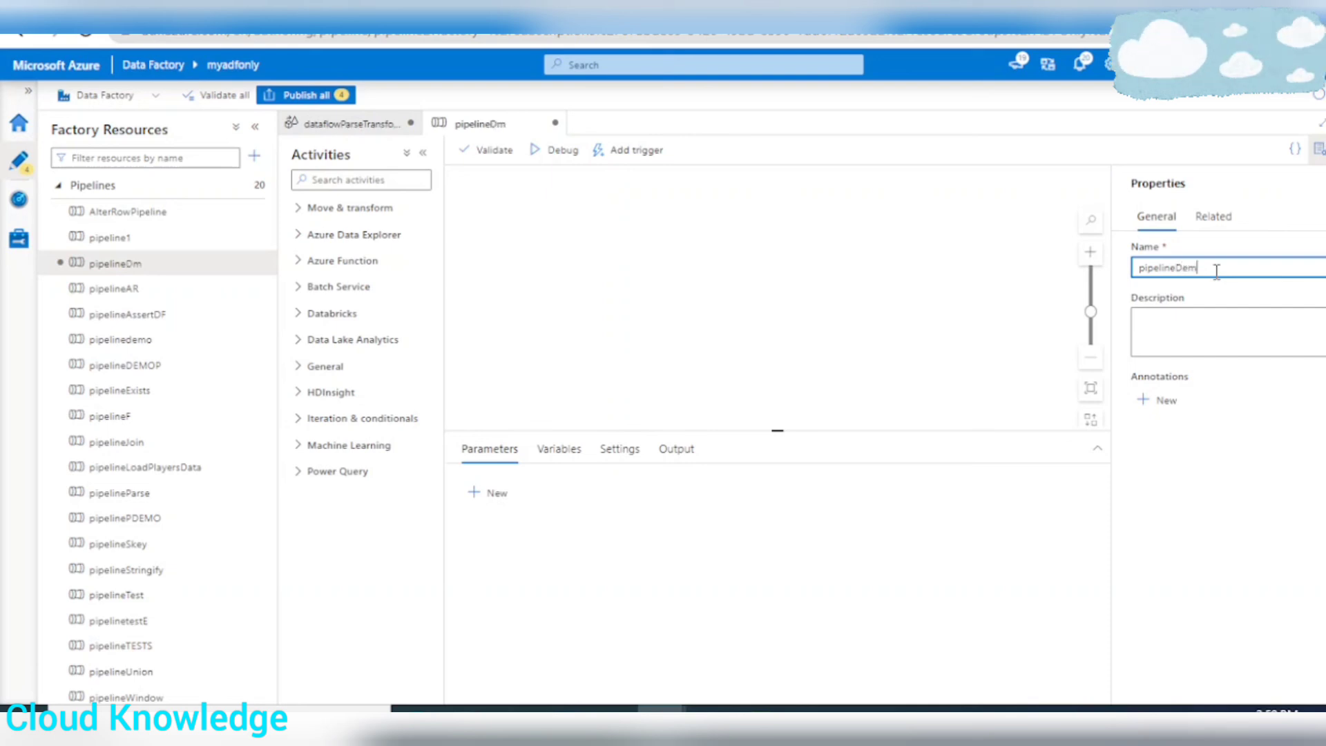
text(DempParsing)
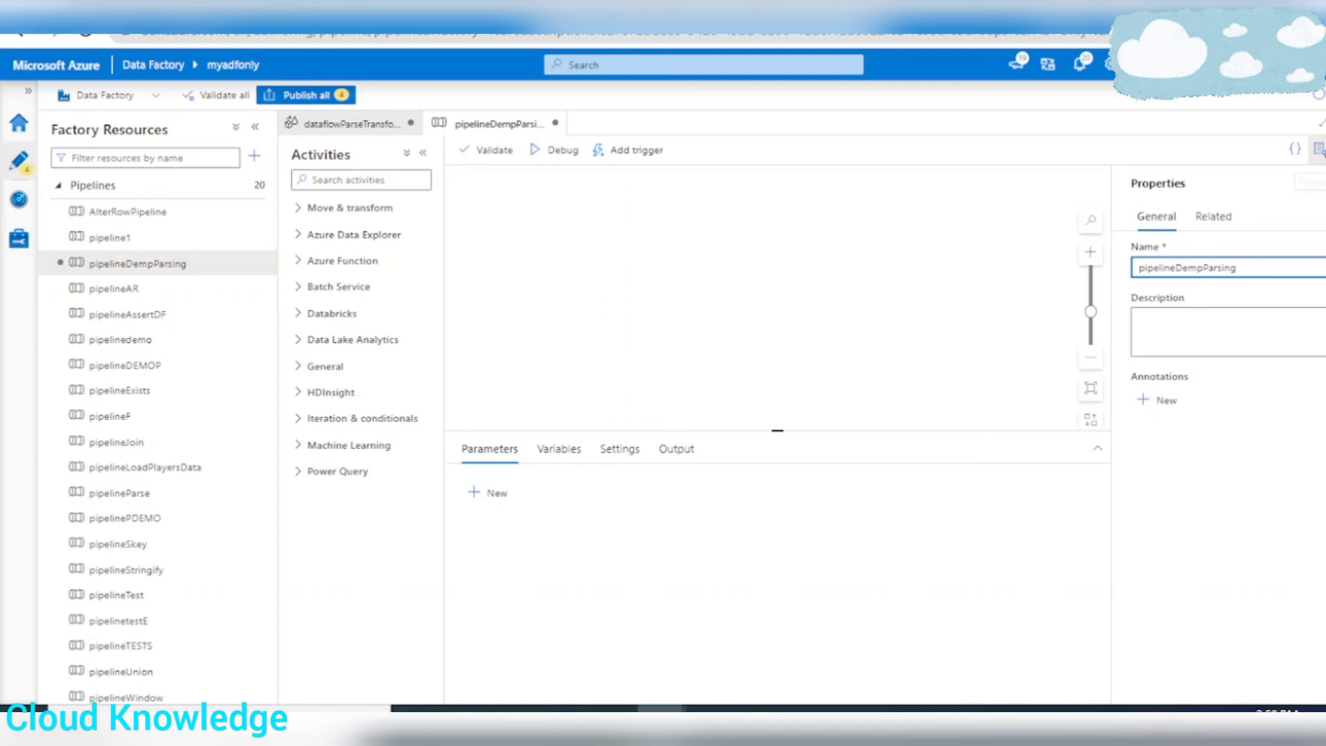
click(1318, 149)
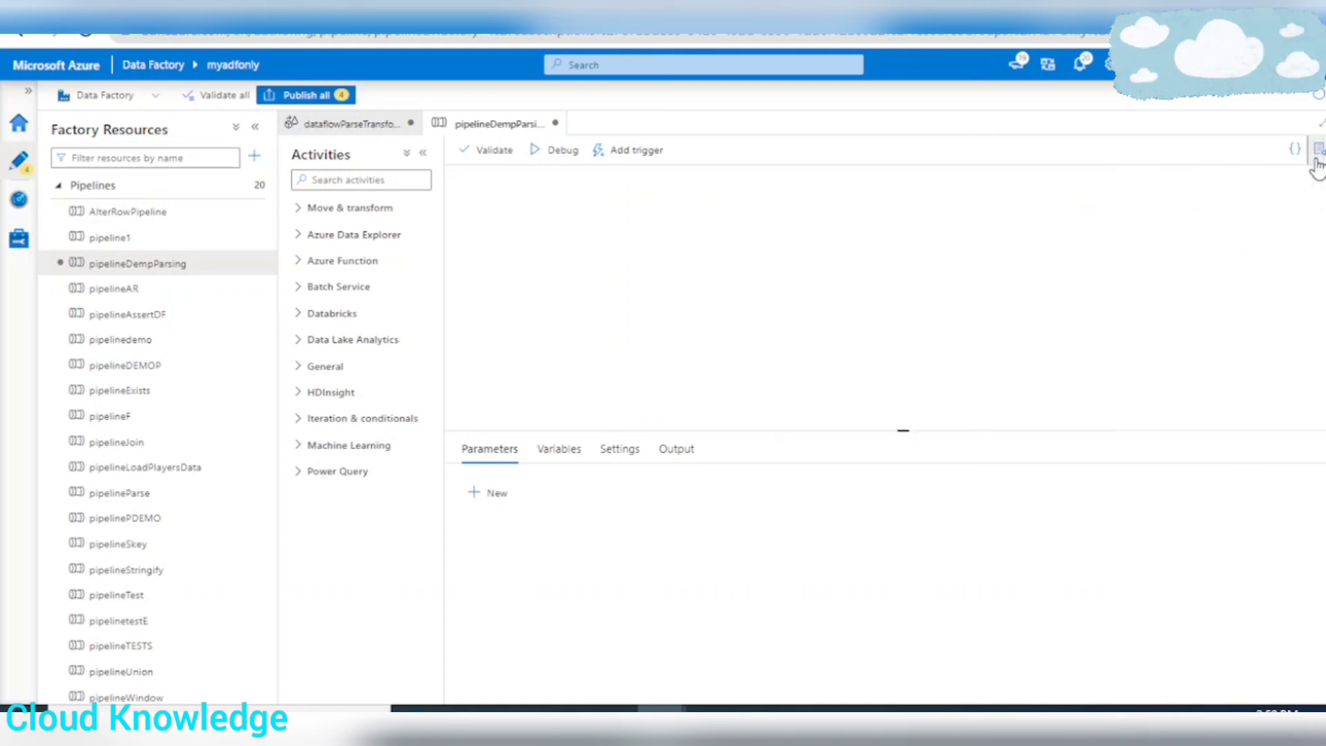
Step: Add the dataflowParseTransformation data flow as an activity on the pipelineDempParsing canvas
click(57, 185)
click(76, 248)
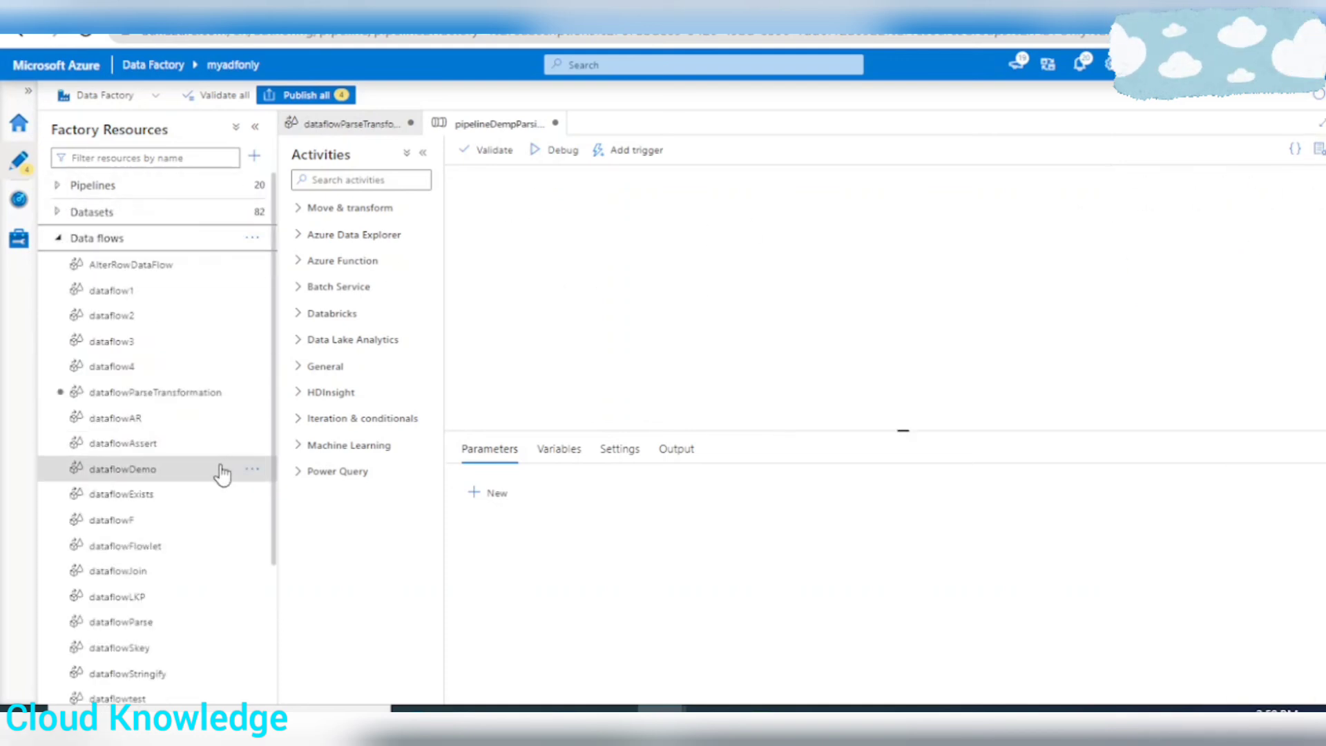
drag(121, 401, 619, 283)
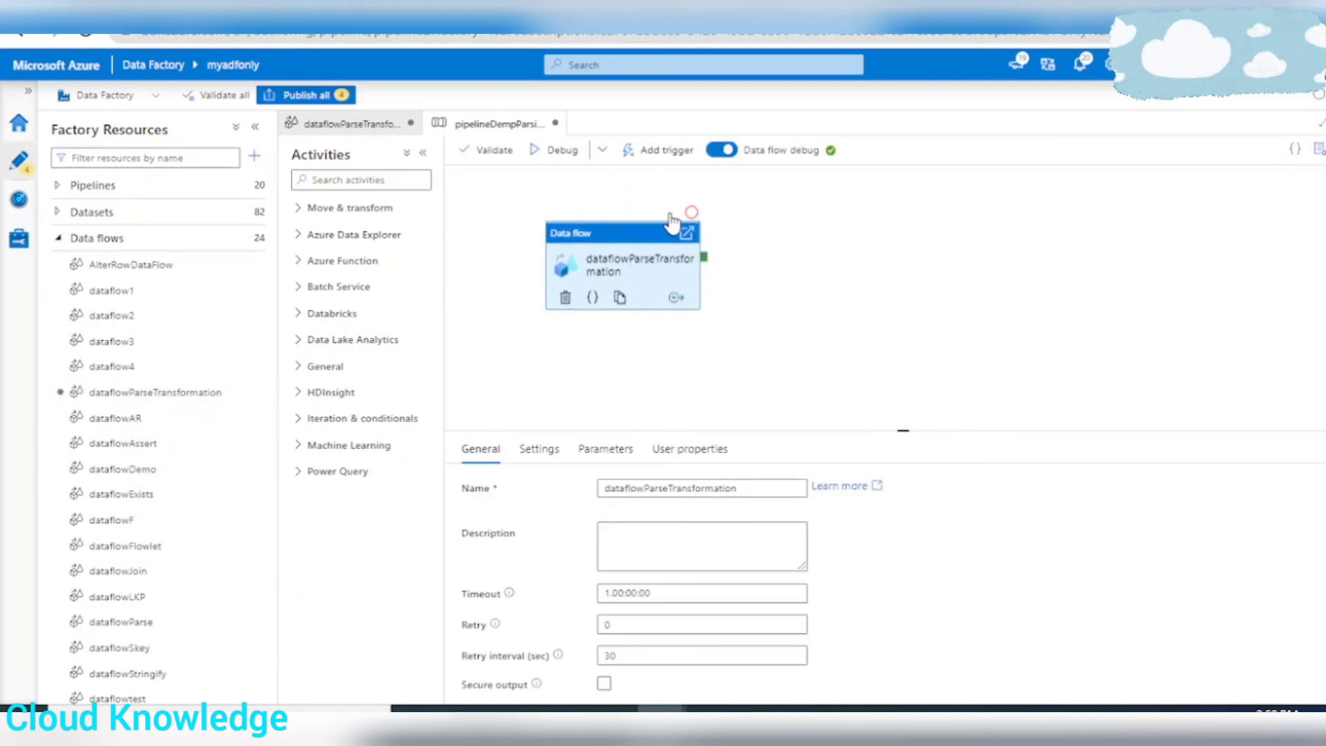
drag(680, 228, 794, 195)
Step: Publish all pending changes to the factory, and collapse the Activities and Factory Resources lists
click(306, 95)
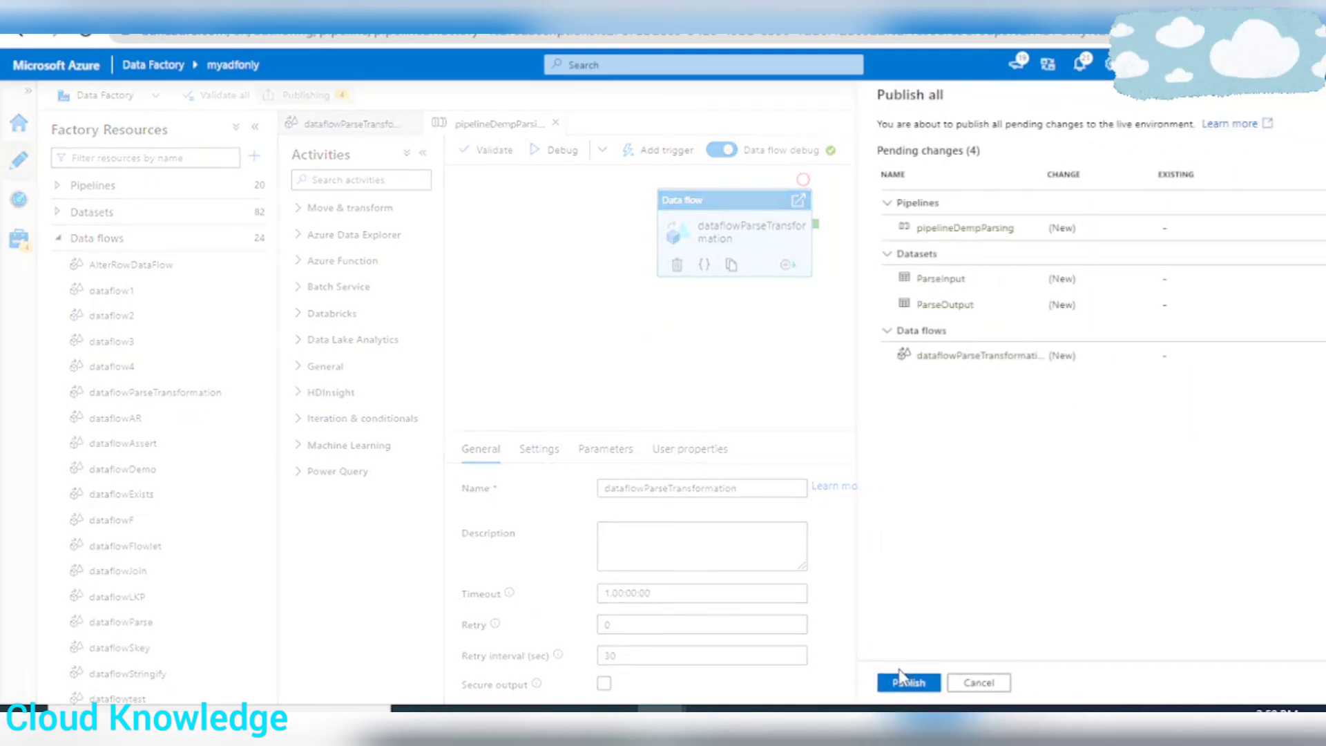
click(901, 677)
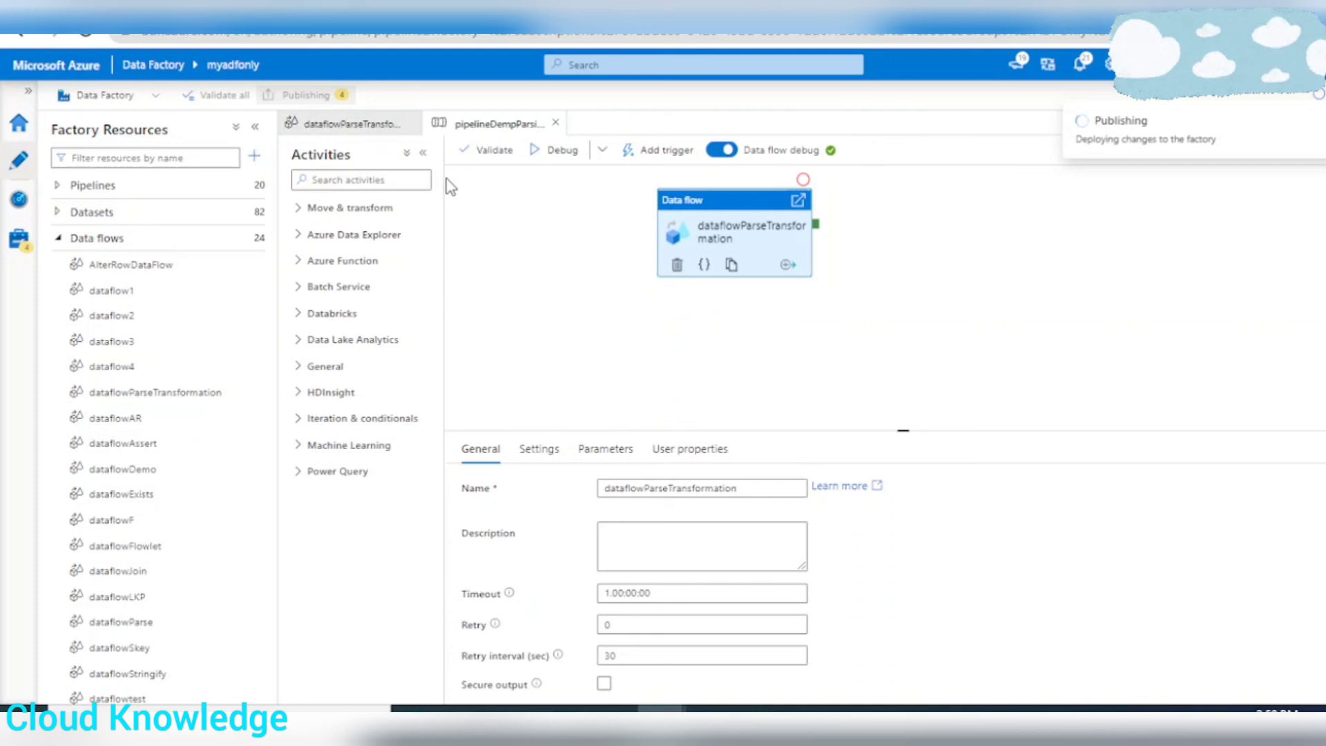
click(422, 152)
click(255, 128)
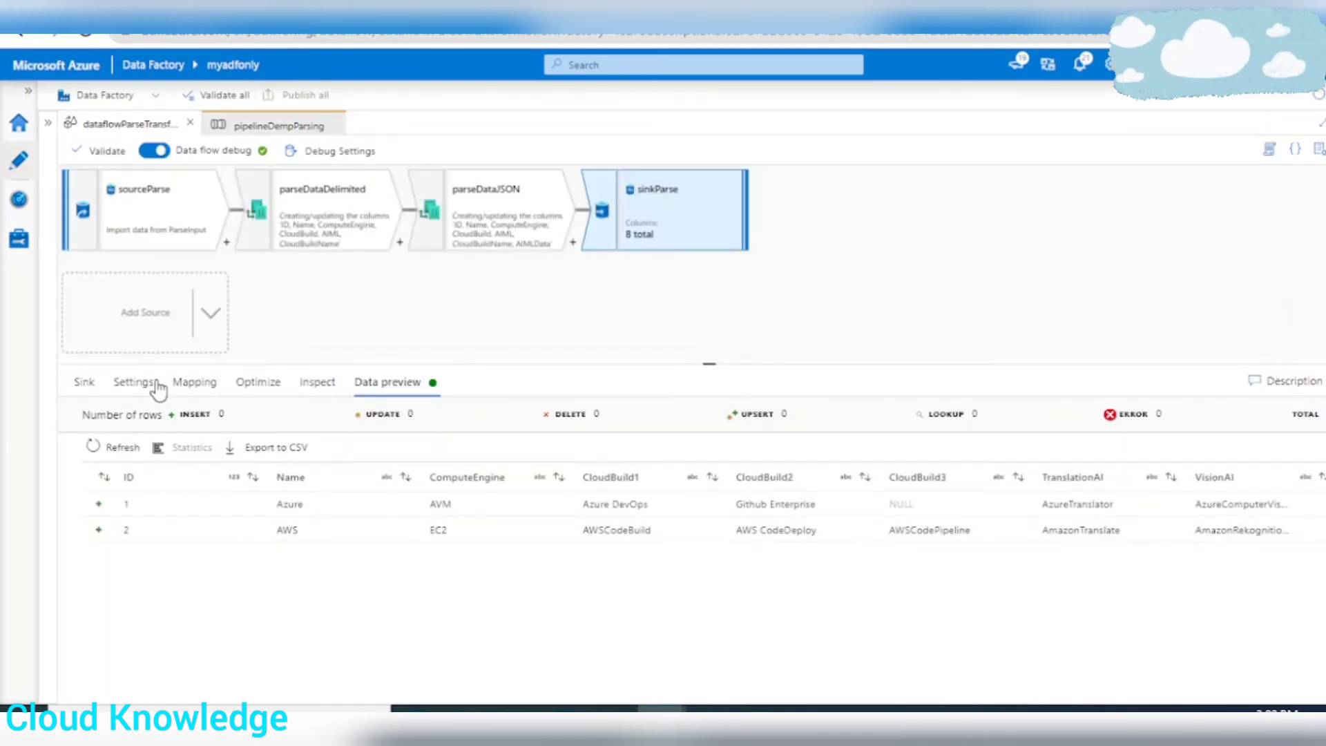
Step: Review sinkParse's update settings and sink configuration in the data flow, and open its ParseOutput dataset
click(149, 384)
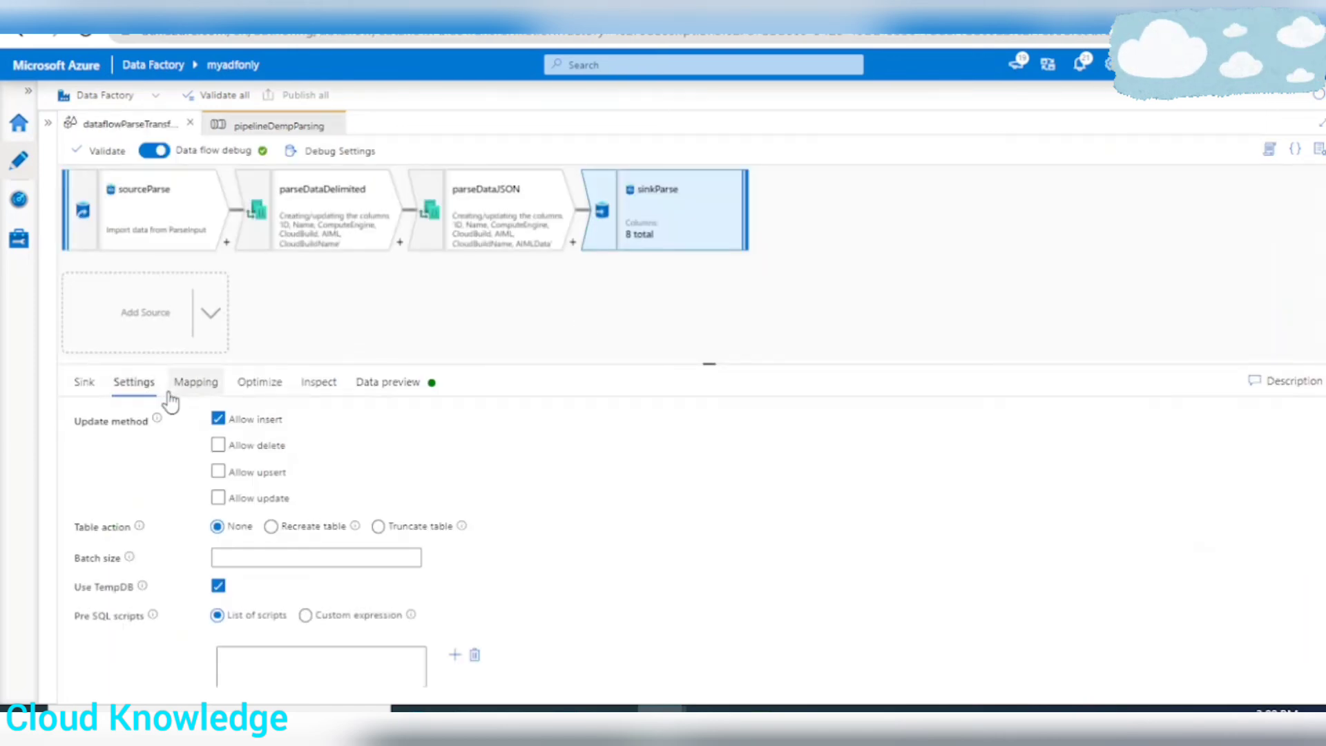
click(77, 388)
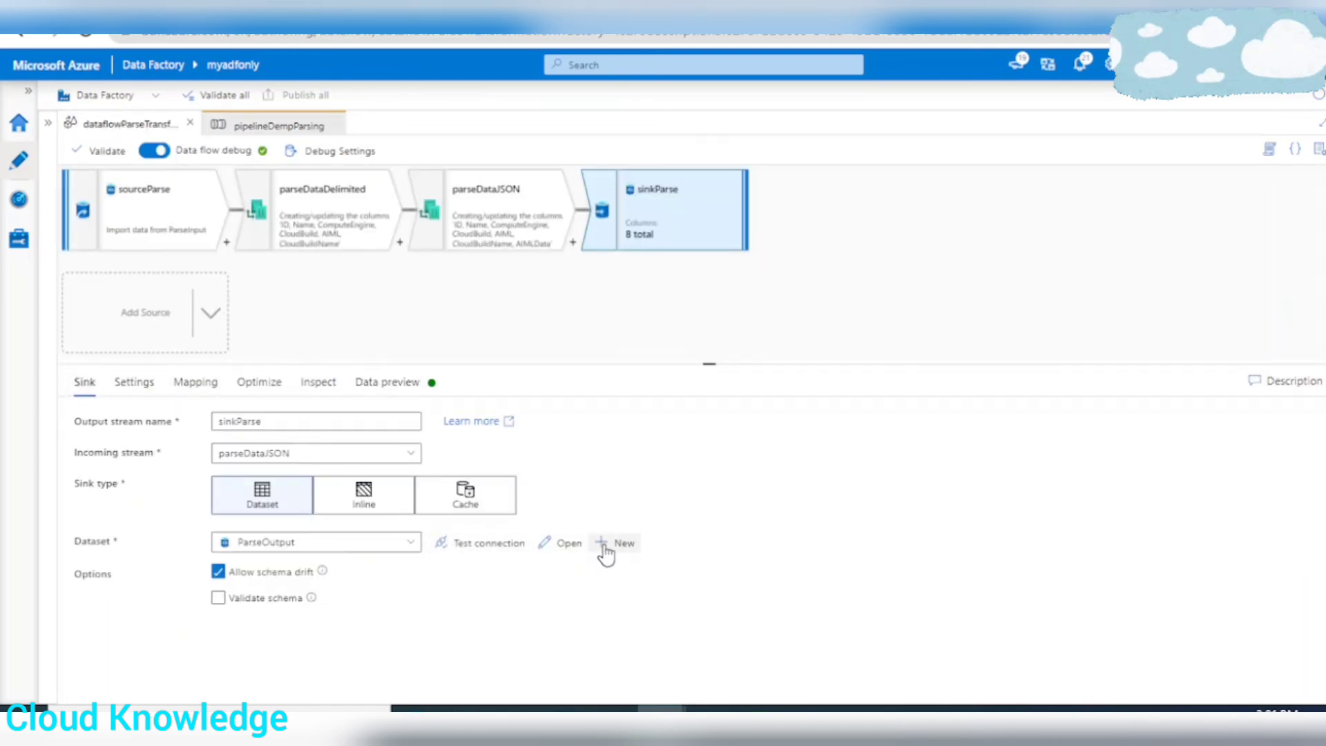
click(563, 545)
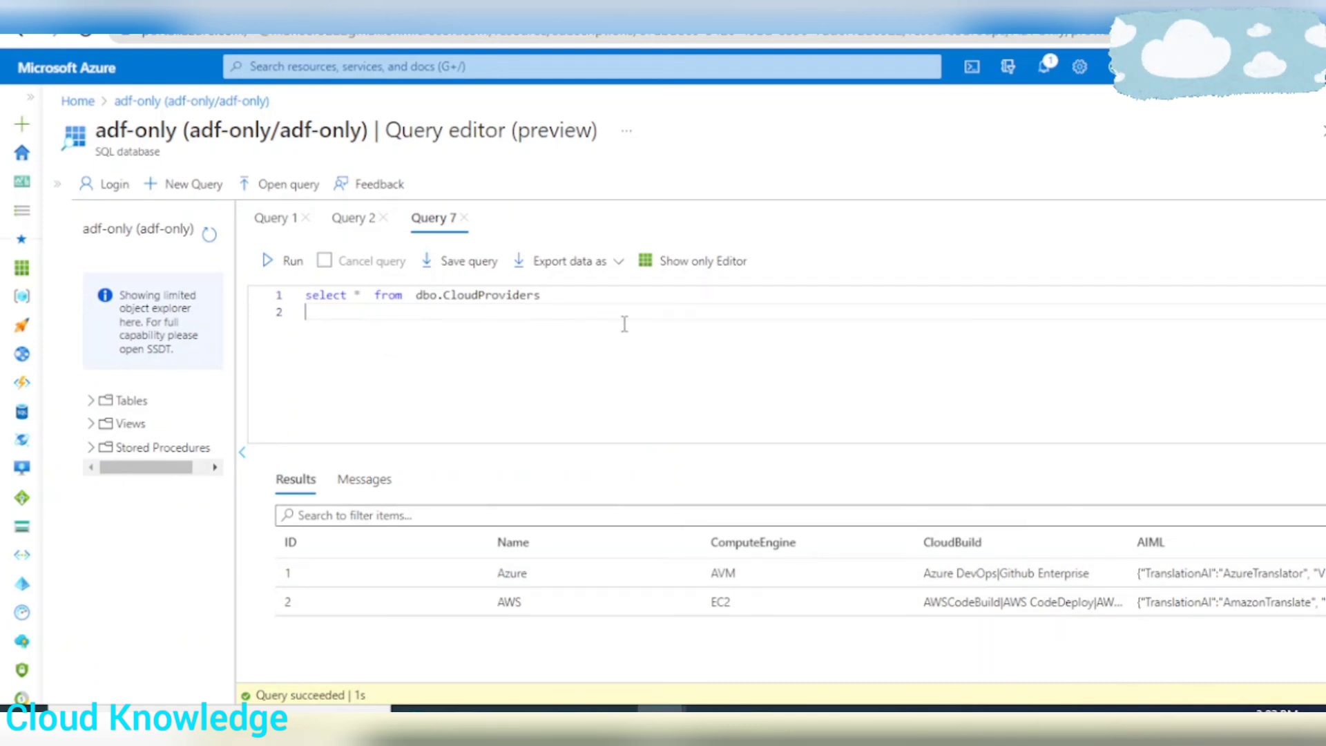
Step: Copy the dbo.CloudProviders select statement into a new query, change its table to dbo.CloudProviderParsed, and run it
drag(544, 295, 297, 304)
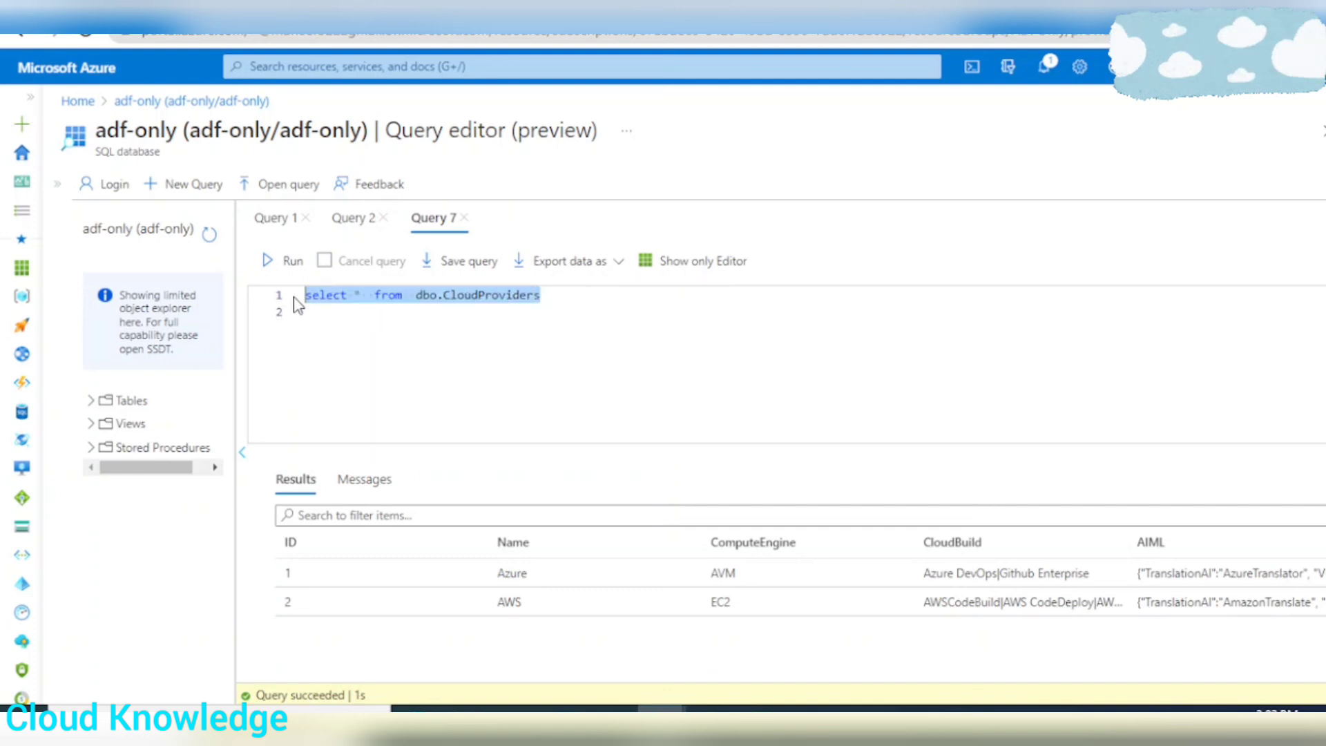
click(335, 394)
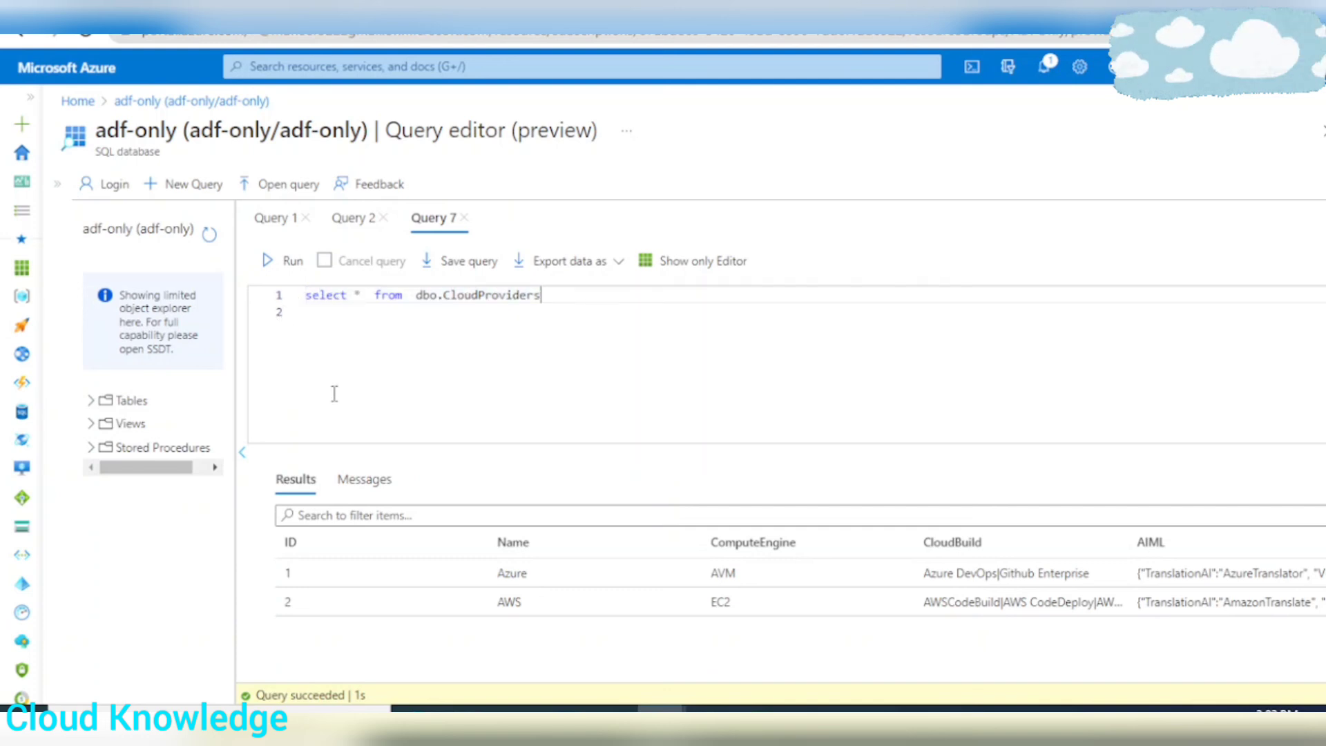
drag(553, 306, 304, 297)
key(ctrl+c)
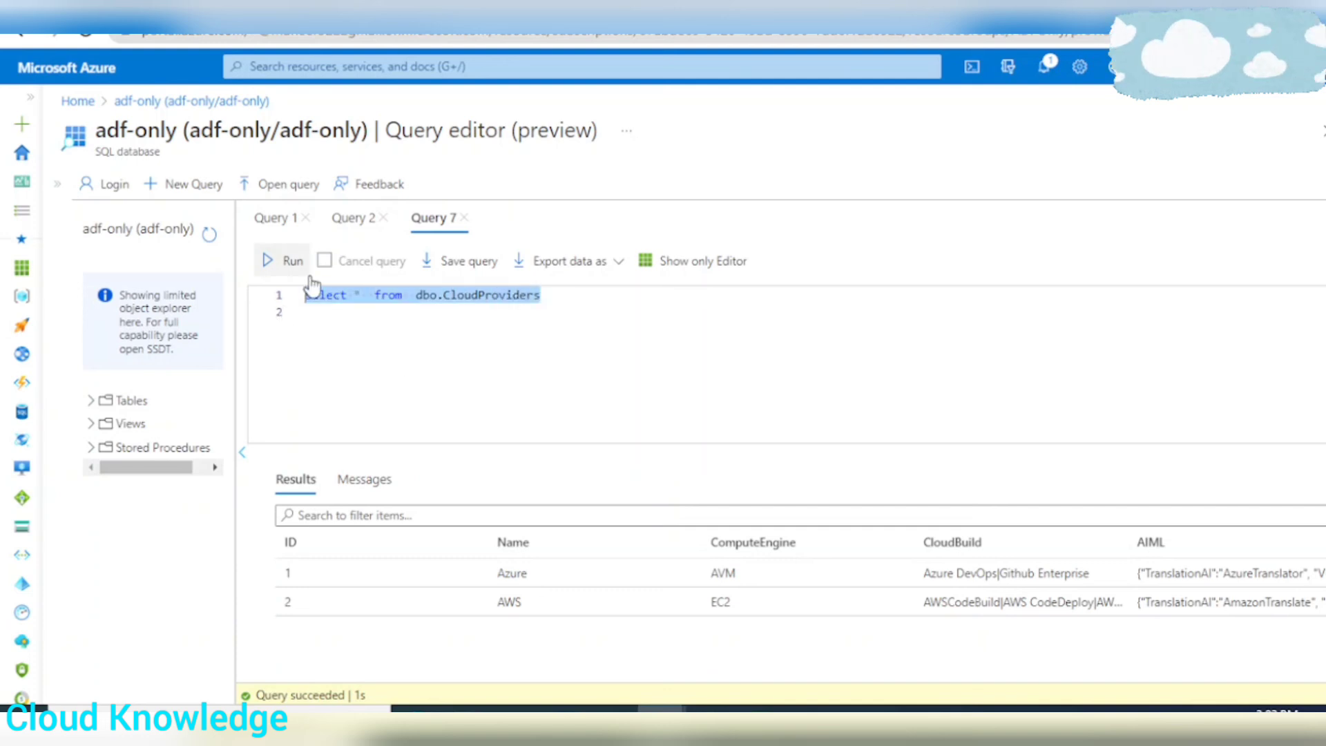
click(169, 188)
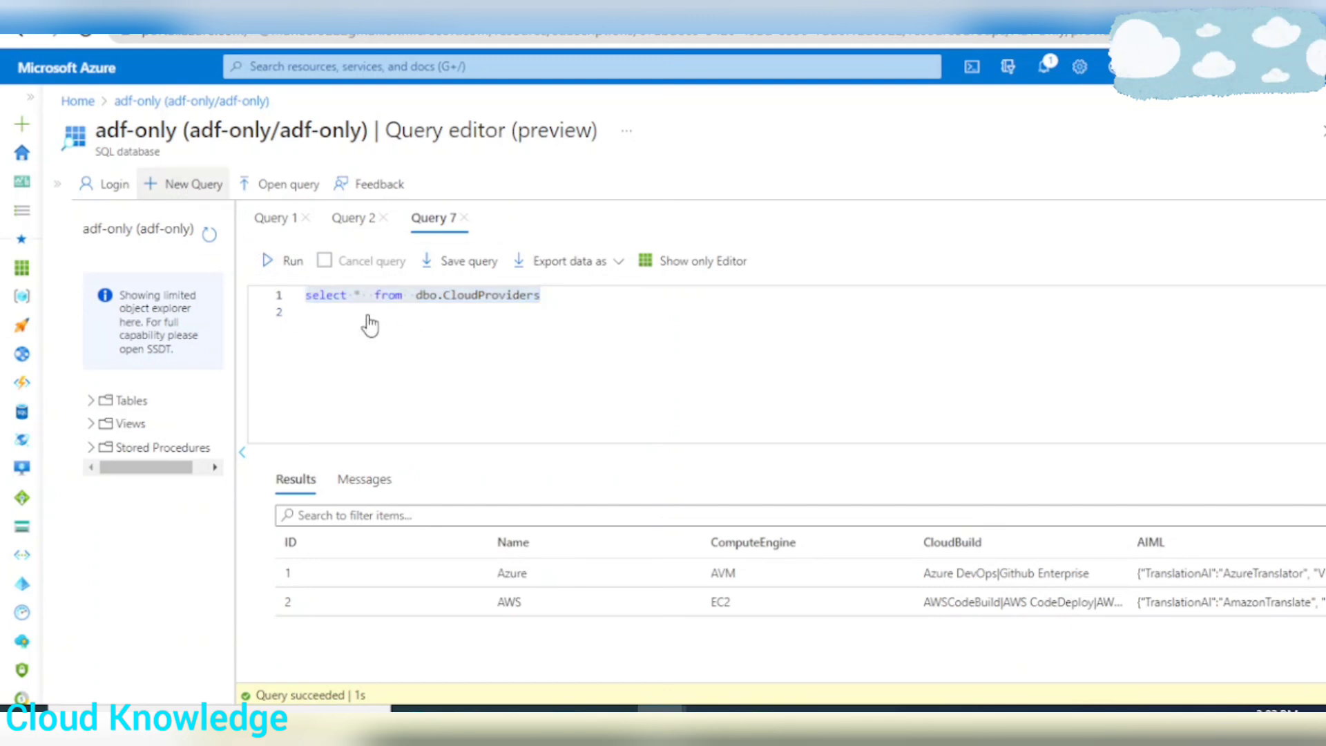
key(ctrl+v)
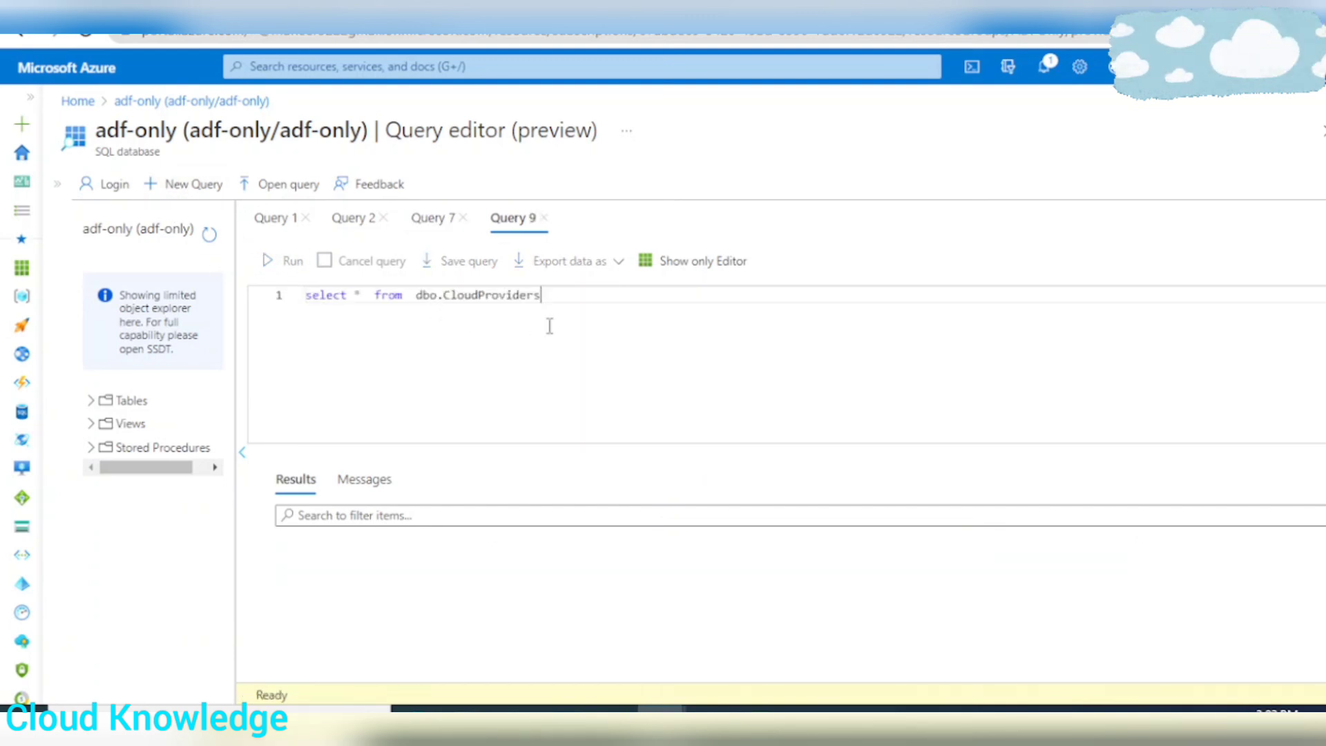
text(Parsedd)
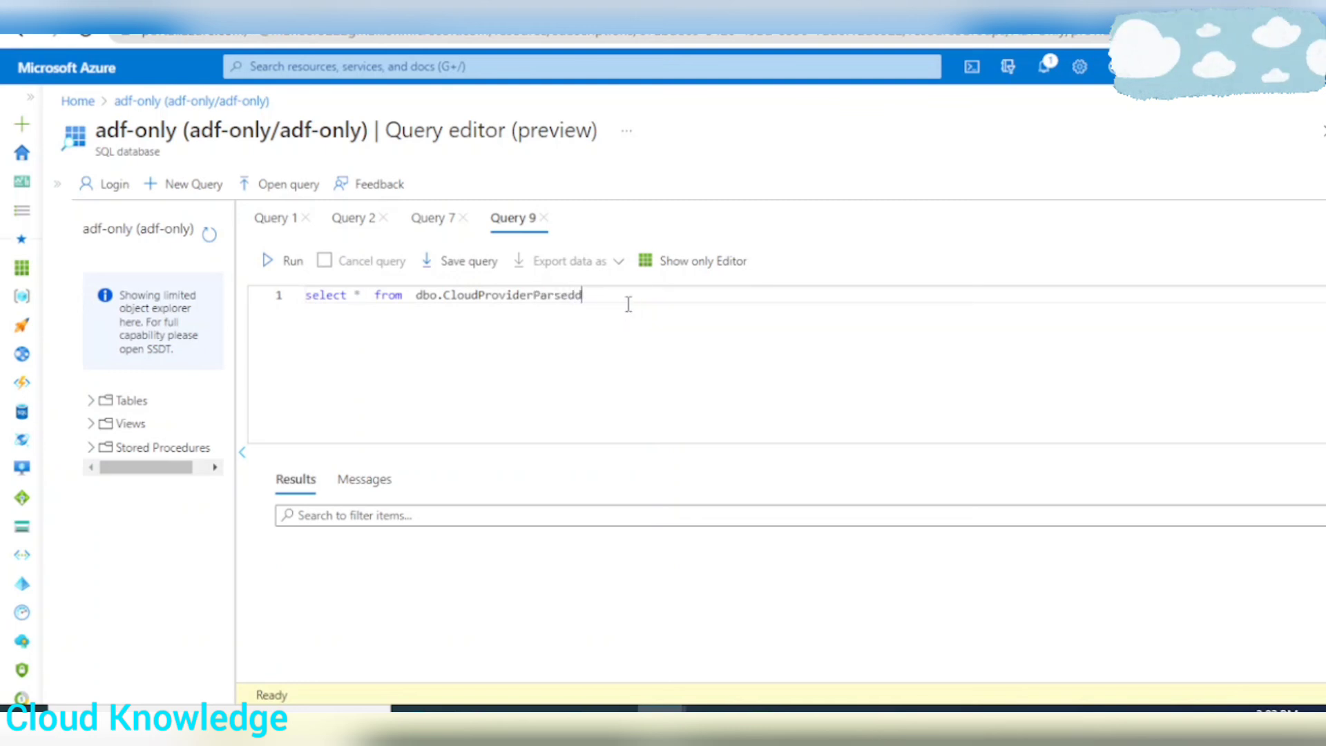
click(286, 262)
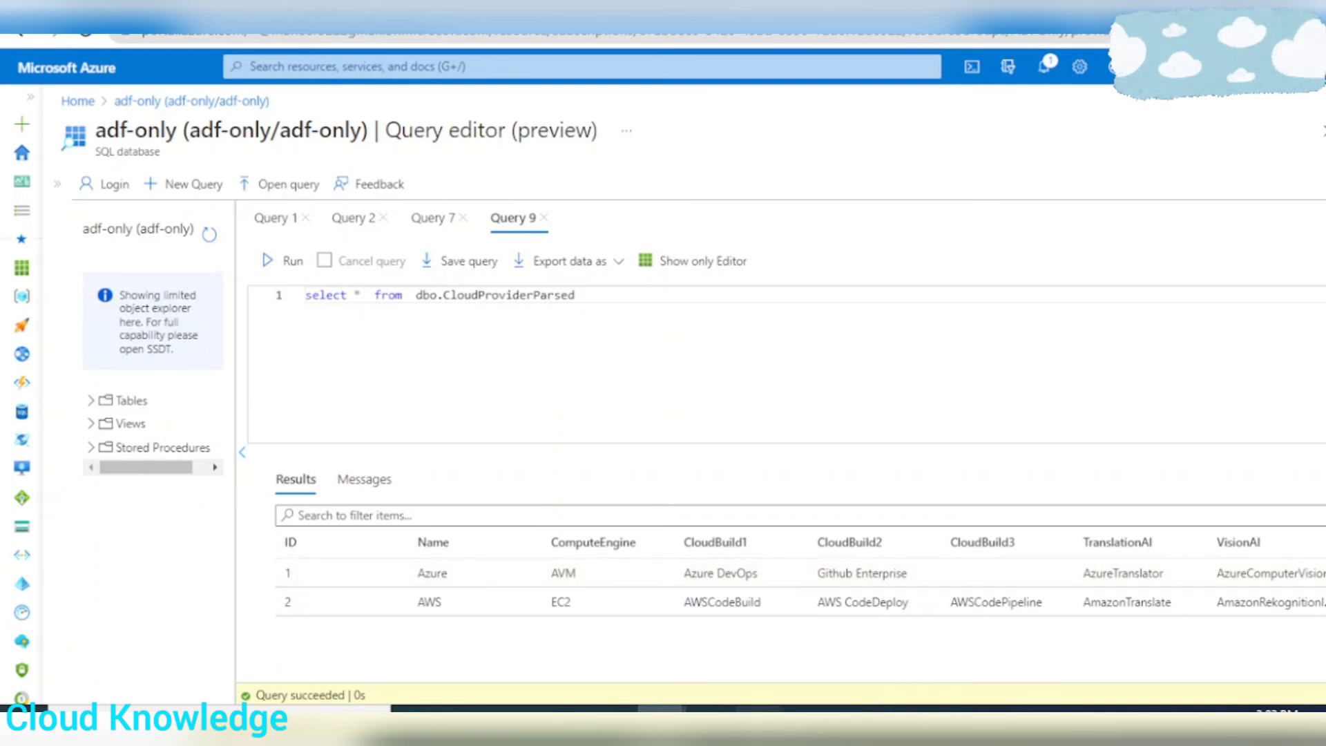
Step: Switch to Excel and review the input and output dataset tables on the Parse sheet
click(601, 652)
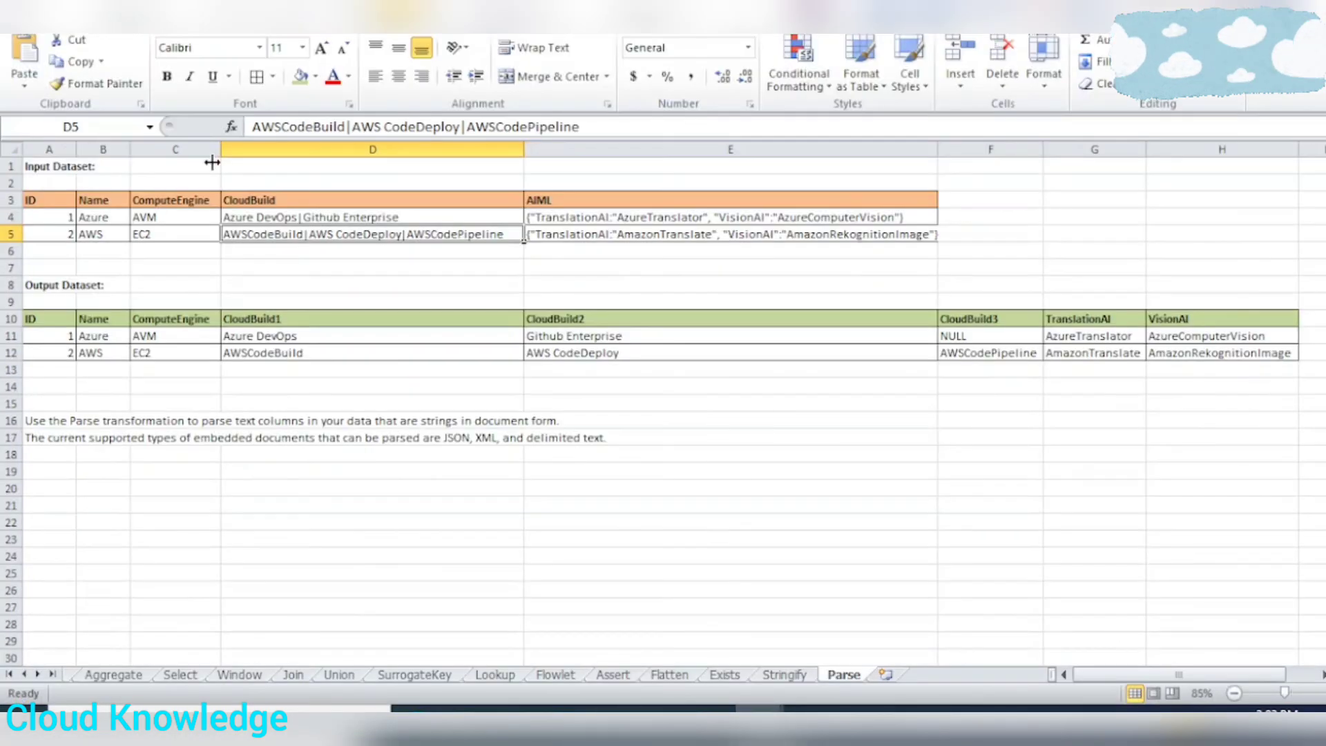
click(294, 388)
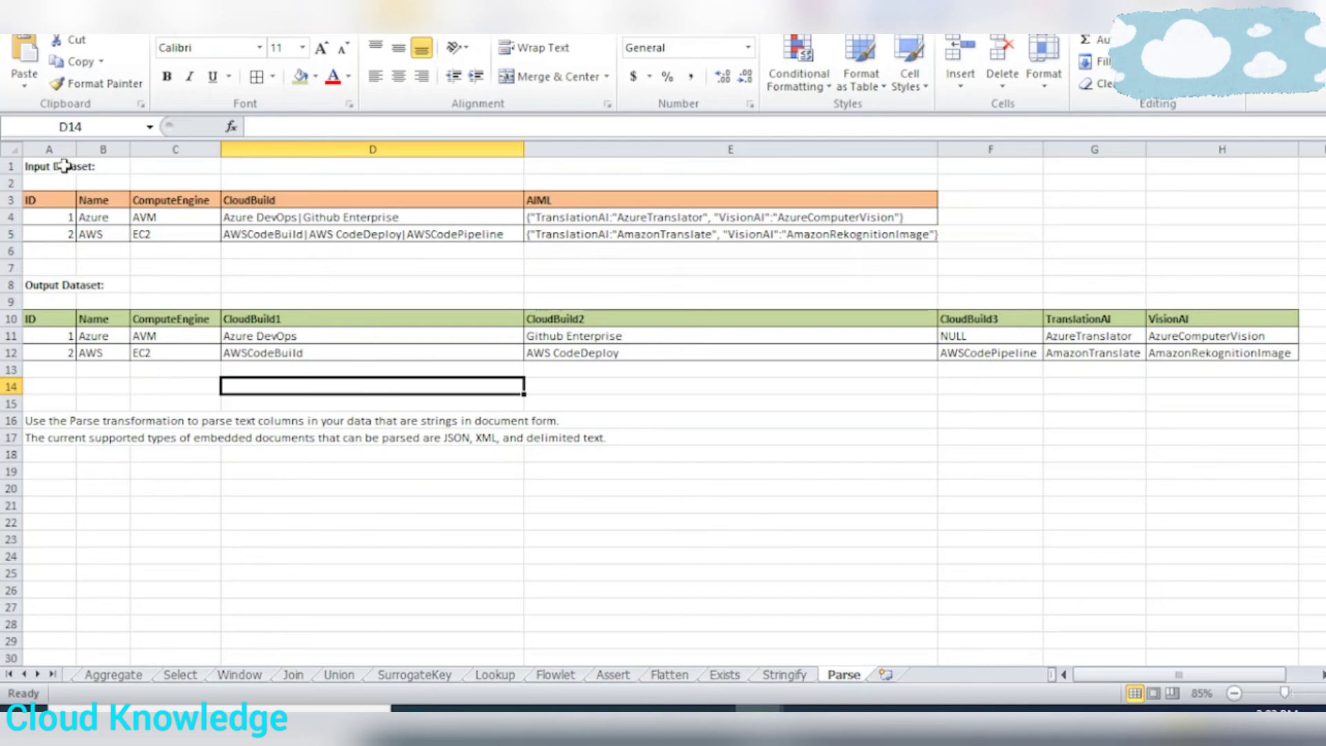
drag(64, 165, 1242, 470)
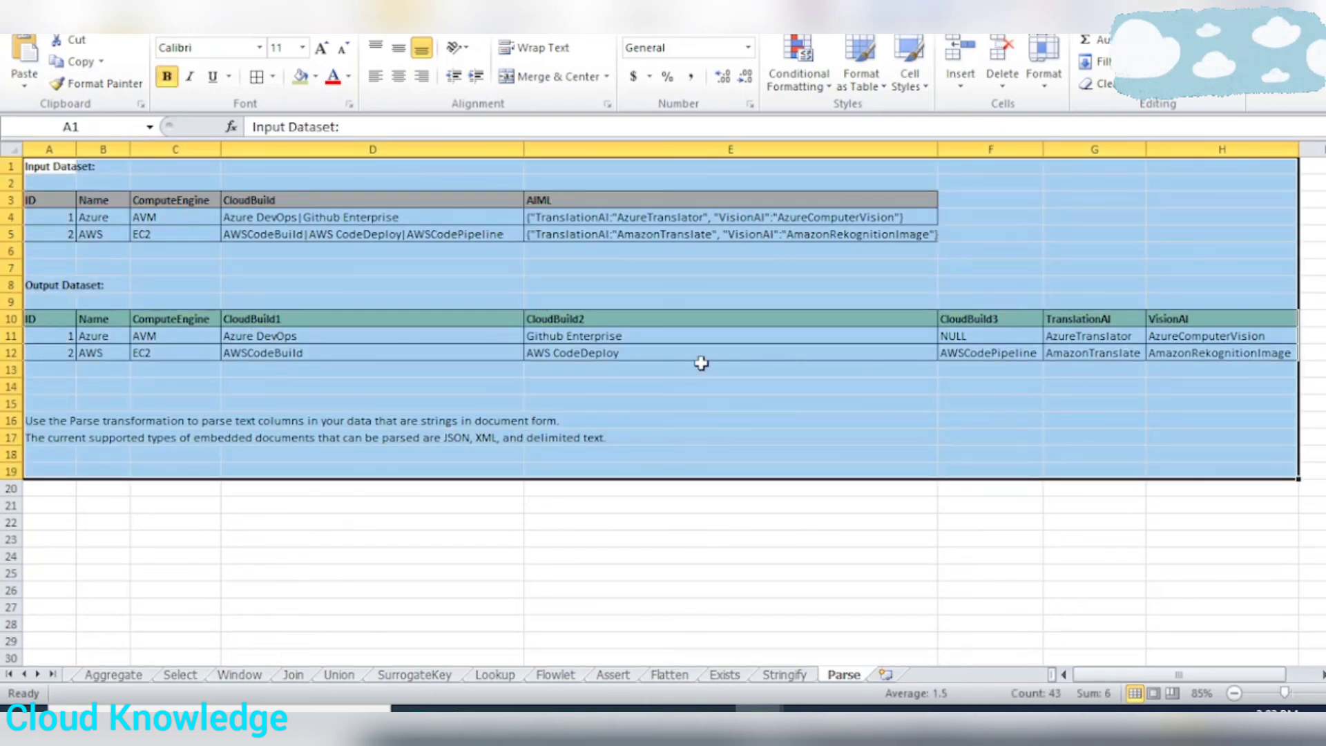
click(701, 359)
drag(31, 320, 1202, 351)
click(868, 415)
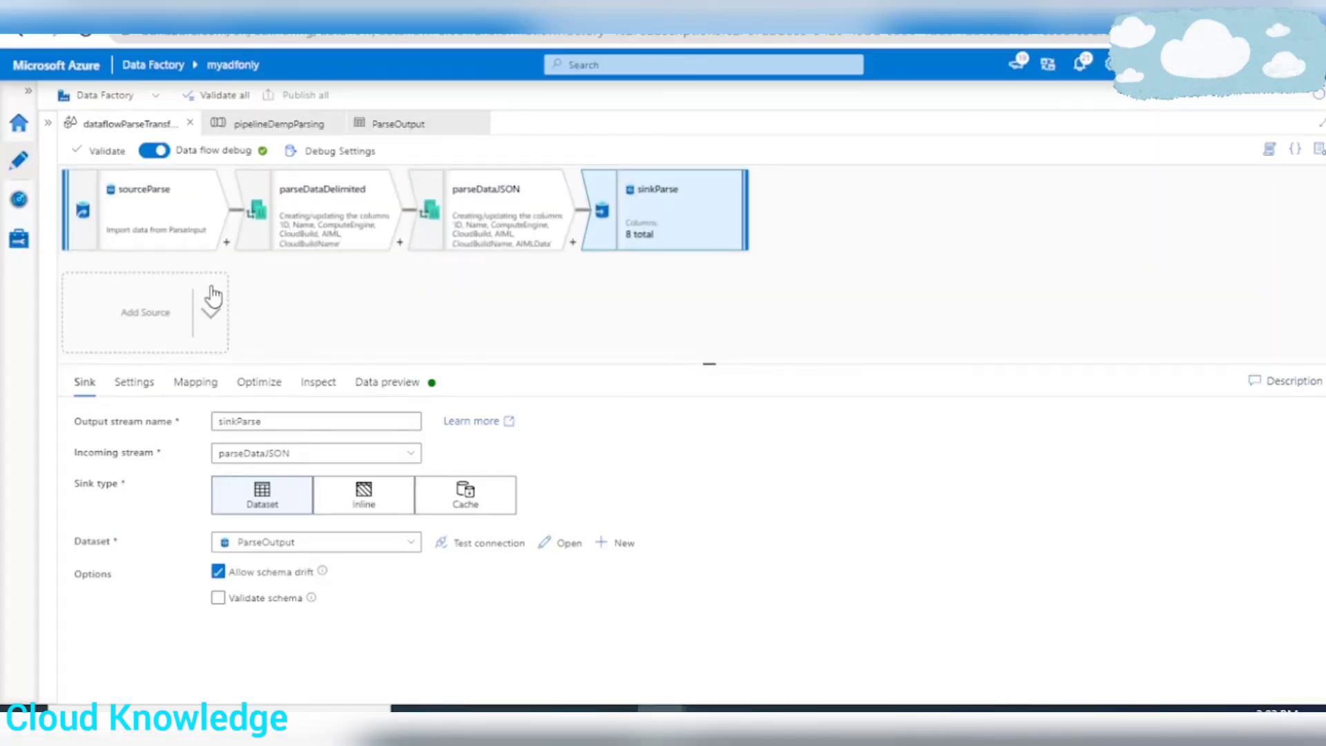
Step: Switch to Azure Data Factory and review the parse settings of parseDataDelimited and parseDataJSON in dataflowParseTransformation
click(360, 249)
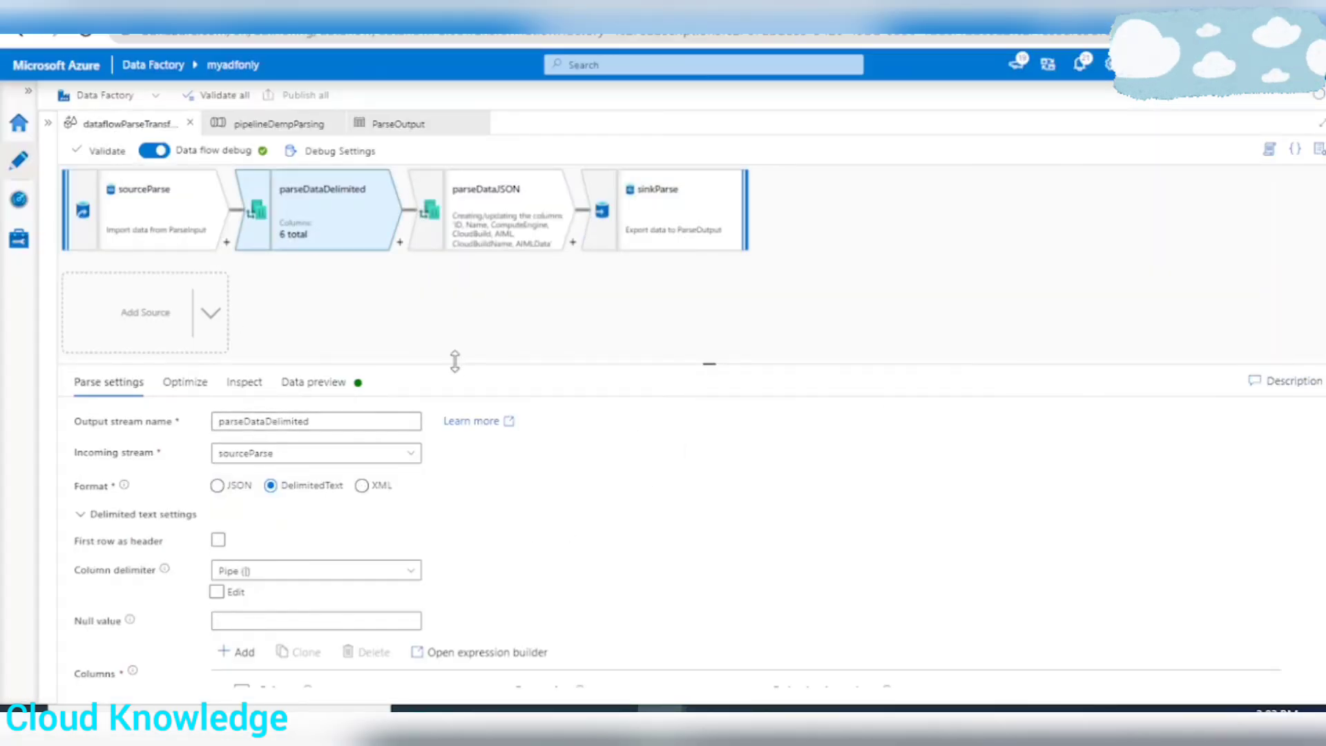
scroll(483, 304, down, 1)
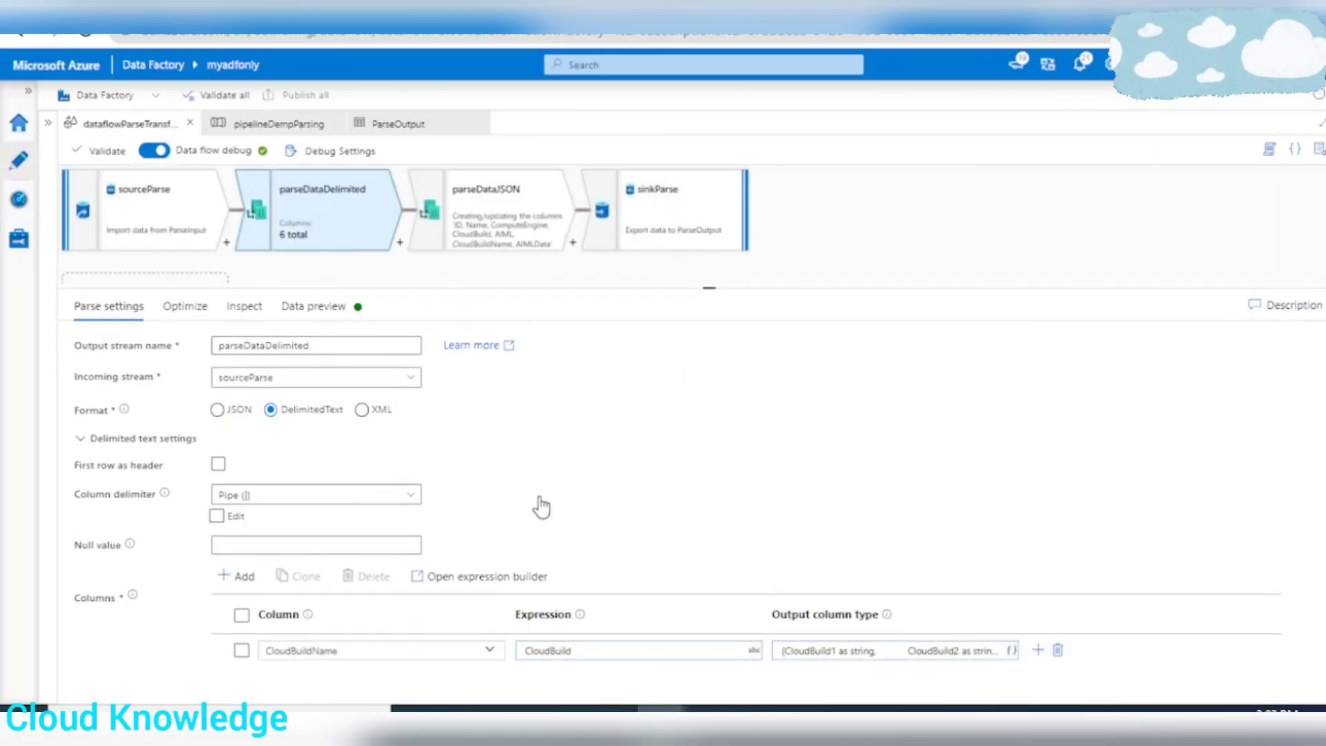
click(509, 215)
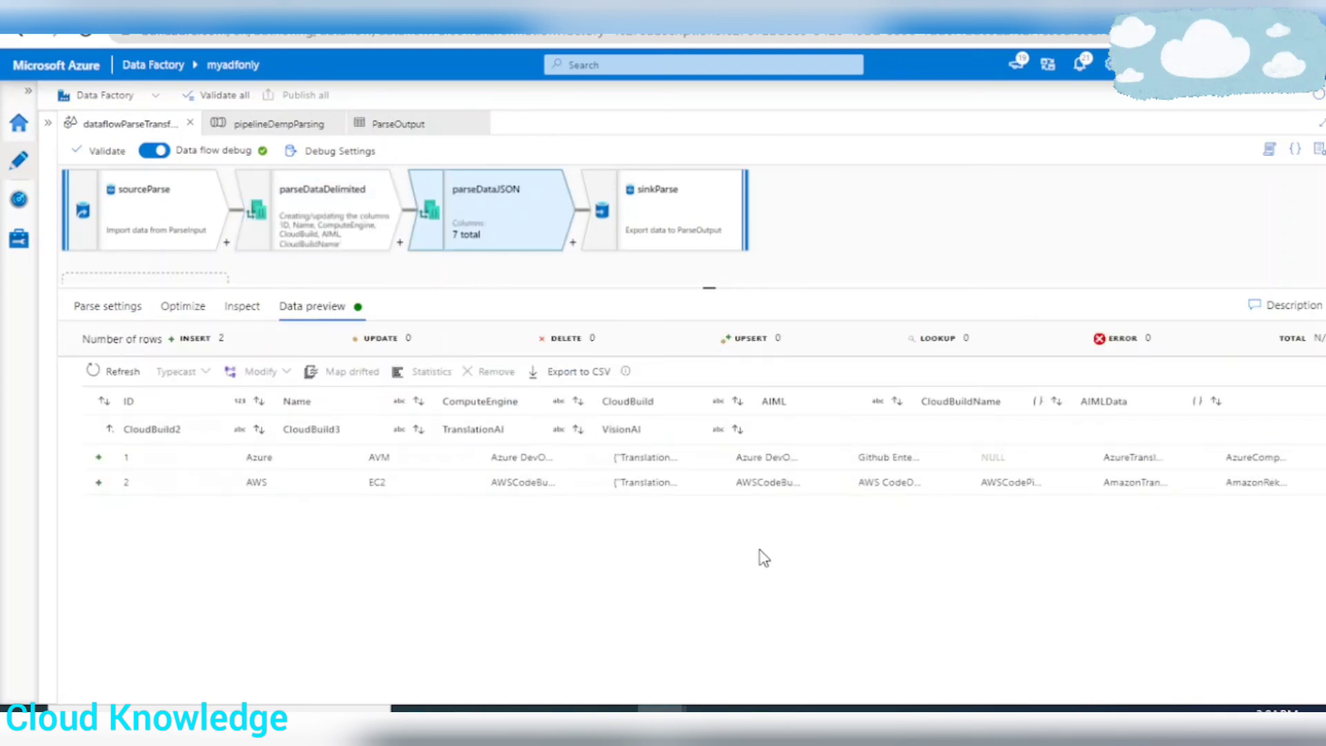
click(126, 307)
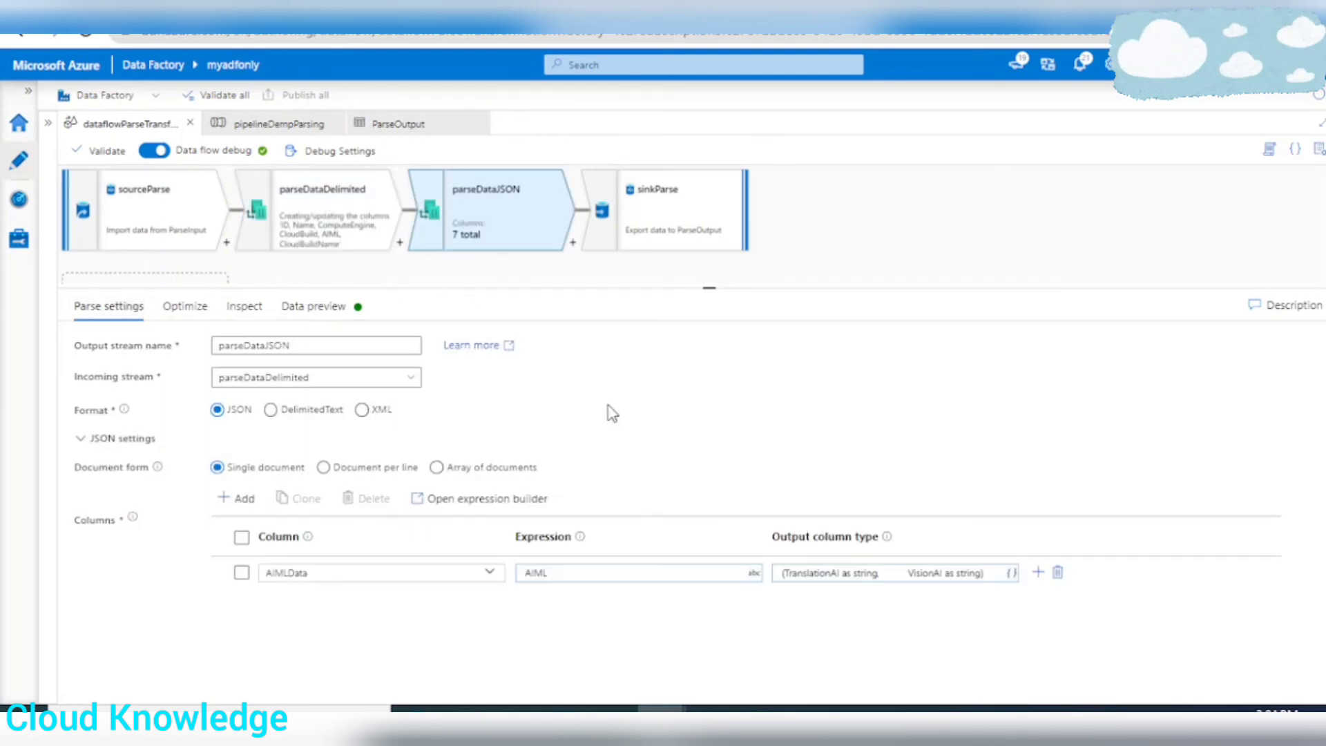